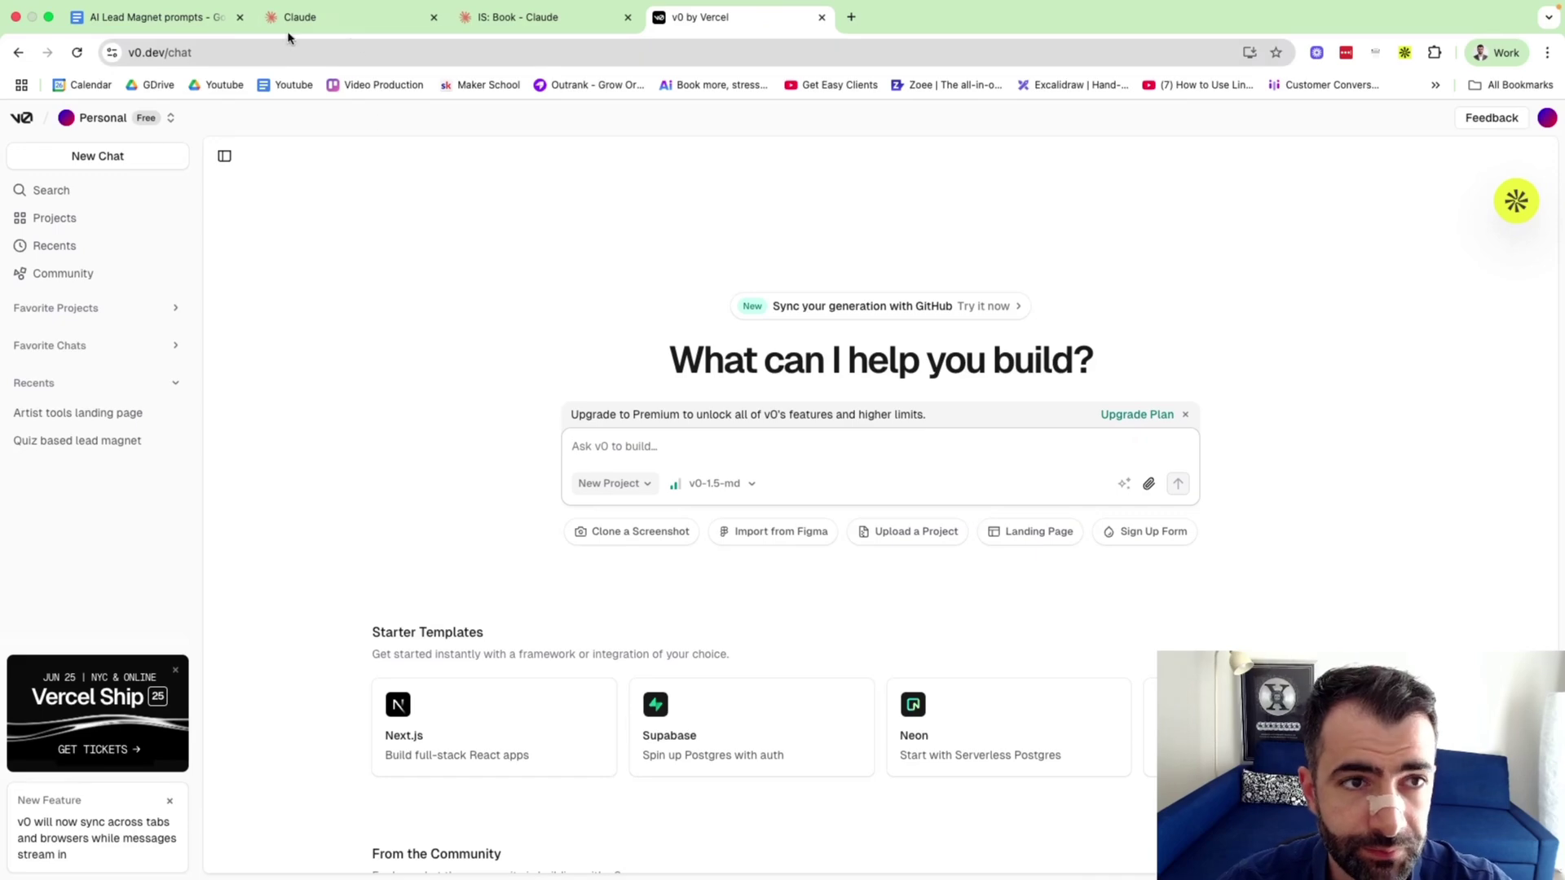
click(155, 16)
drag(836, 353, 466, 322)
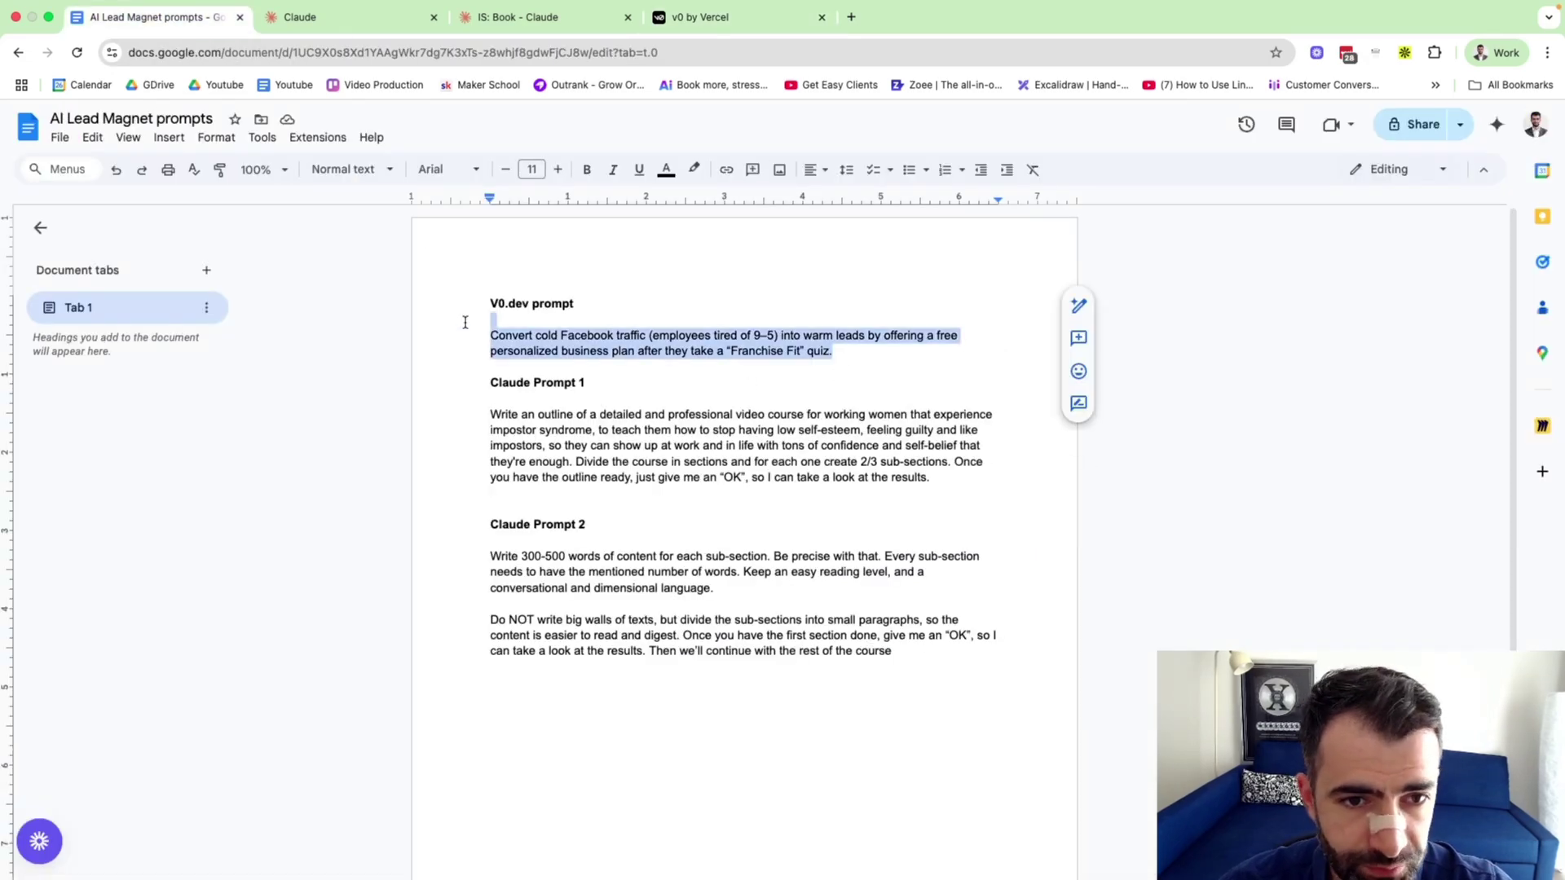
key(super+c)
click(734, 17)
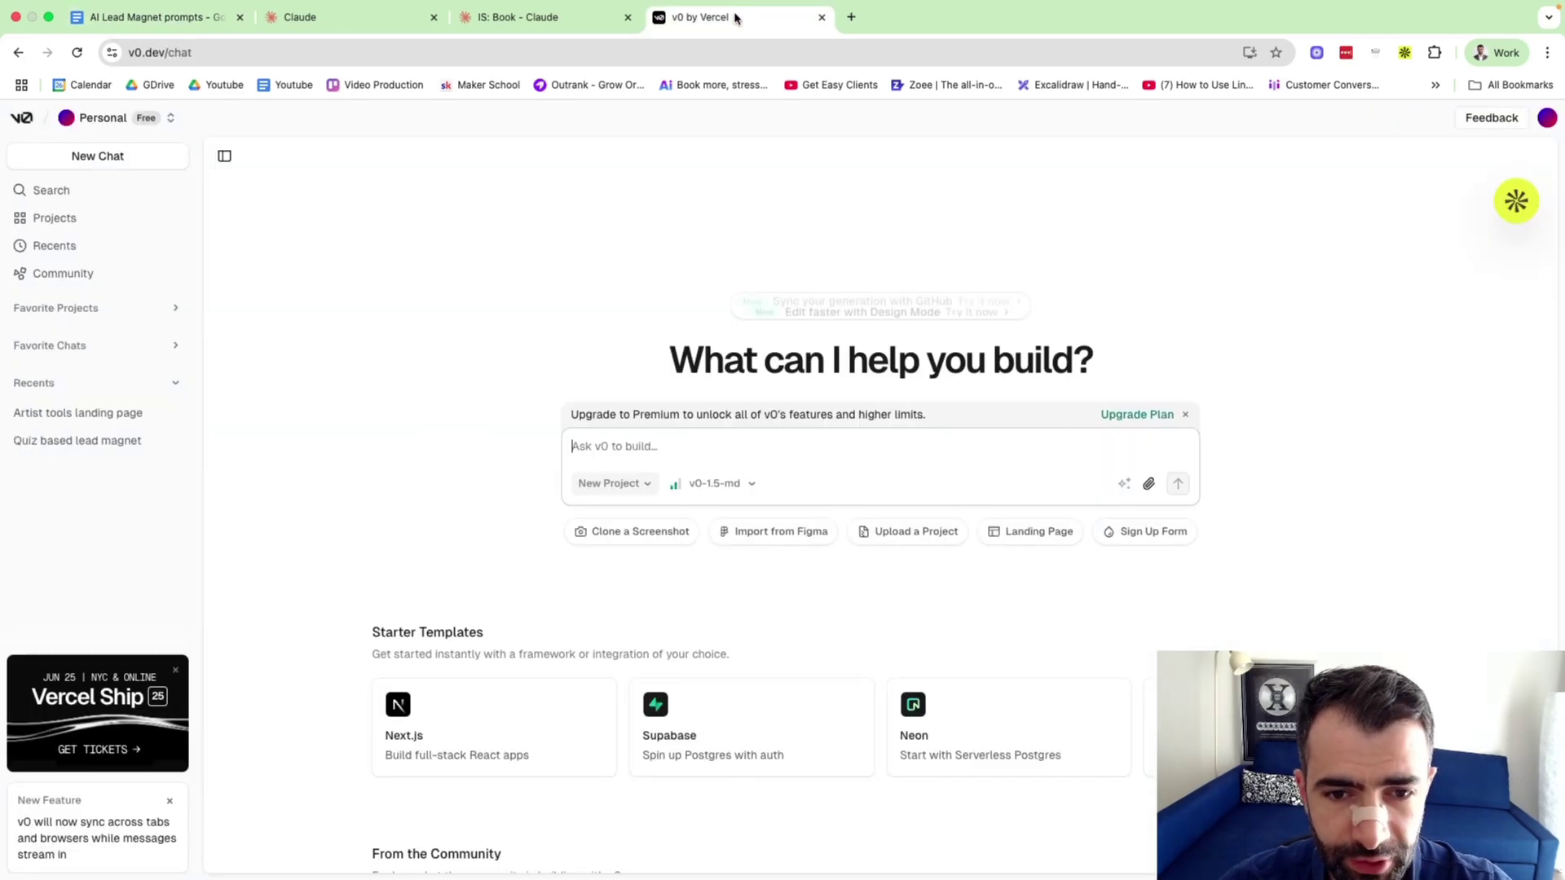
click(652, 445)
key(super+v)
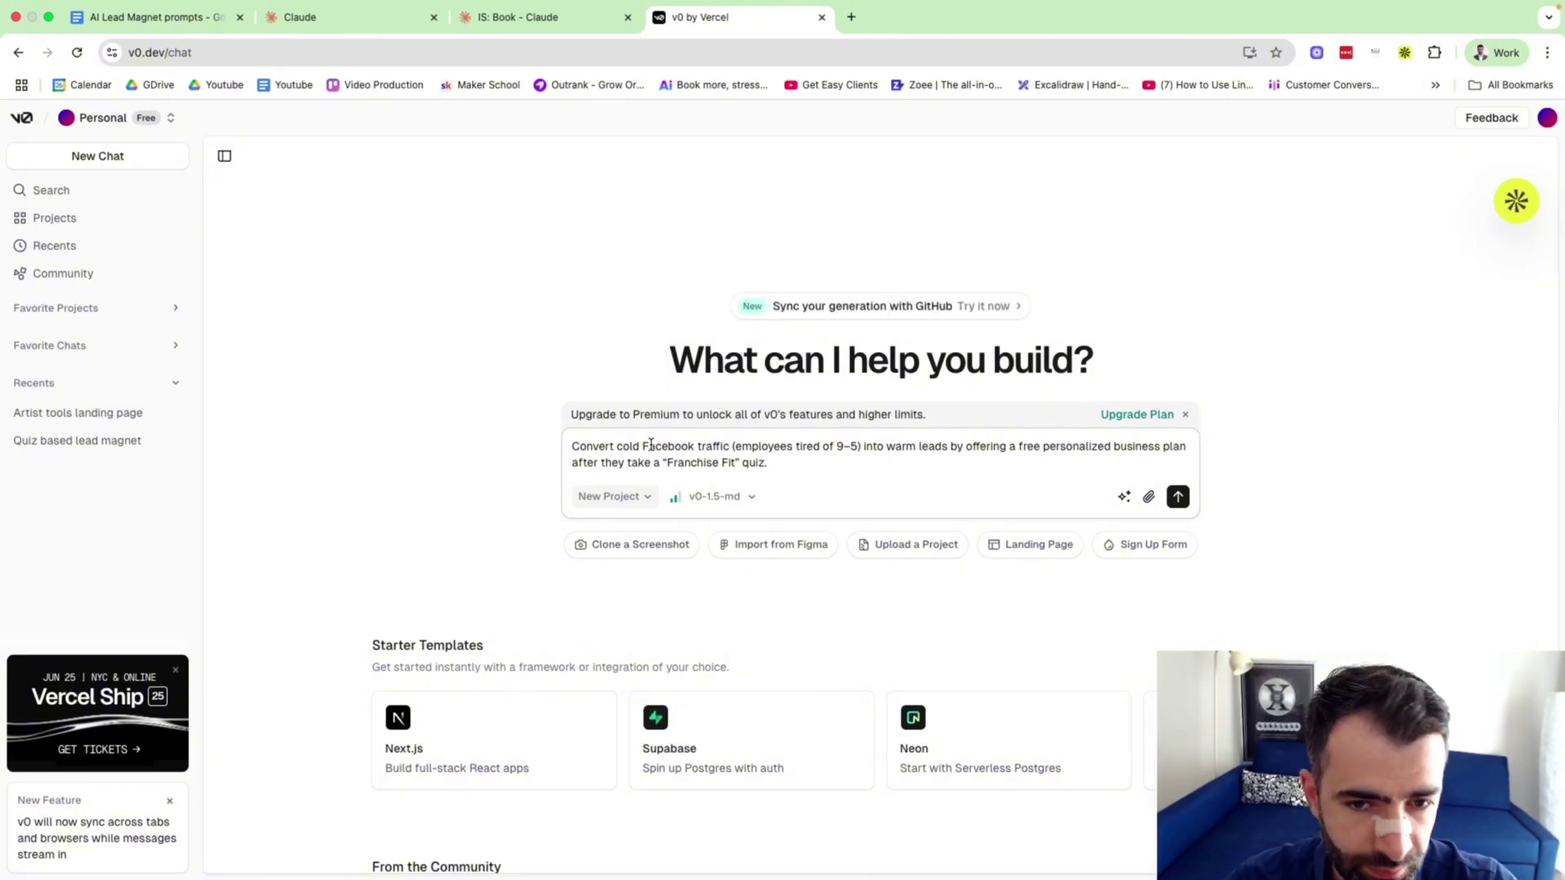
triple_click(656, 446)
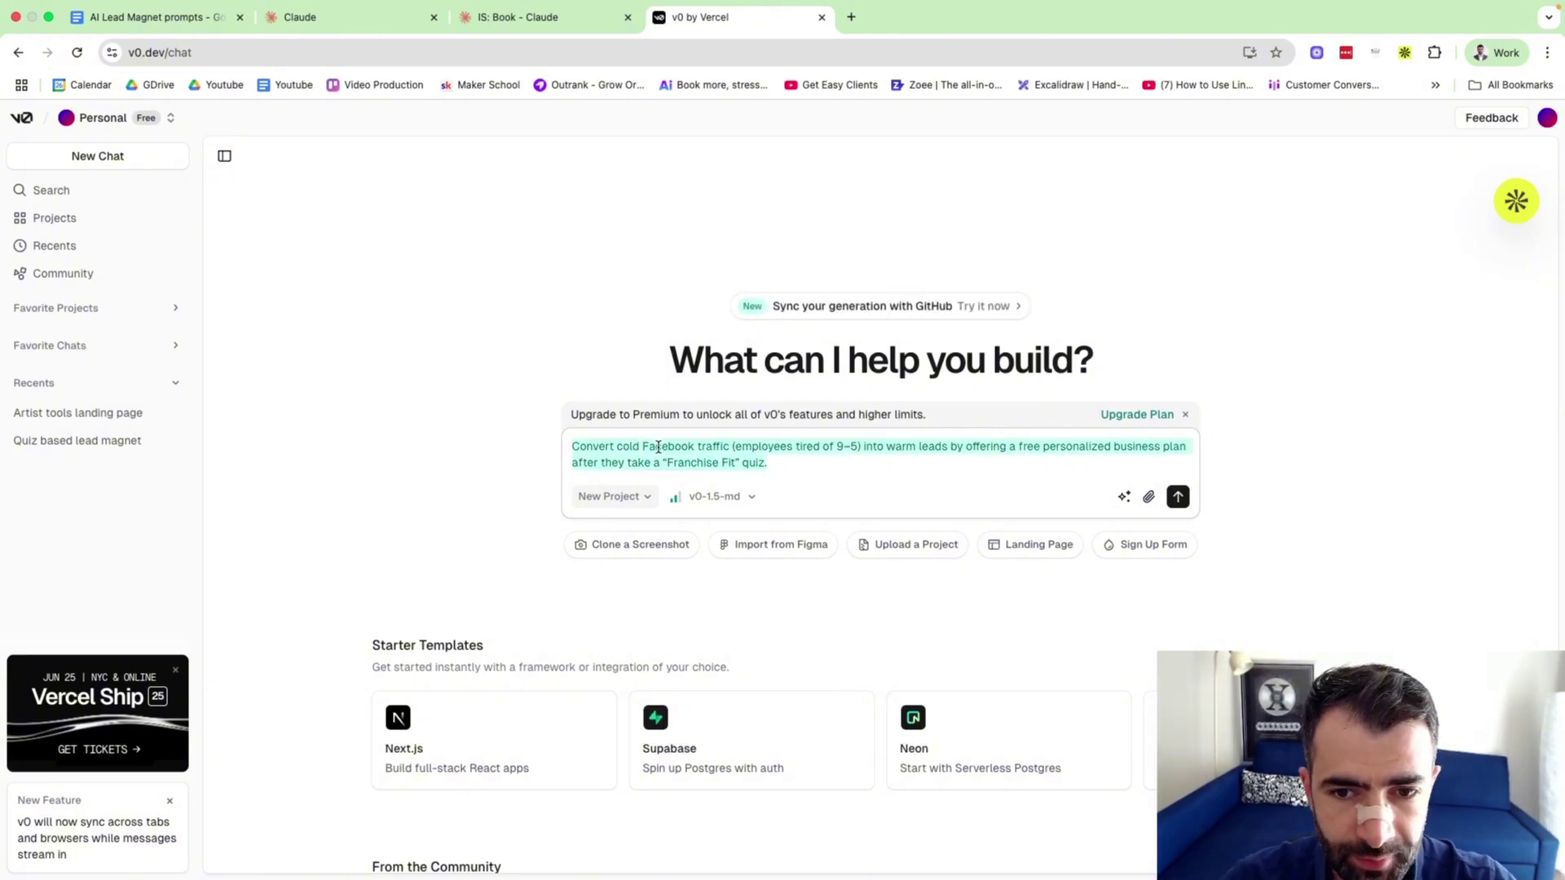
key(BackSpace)
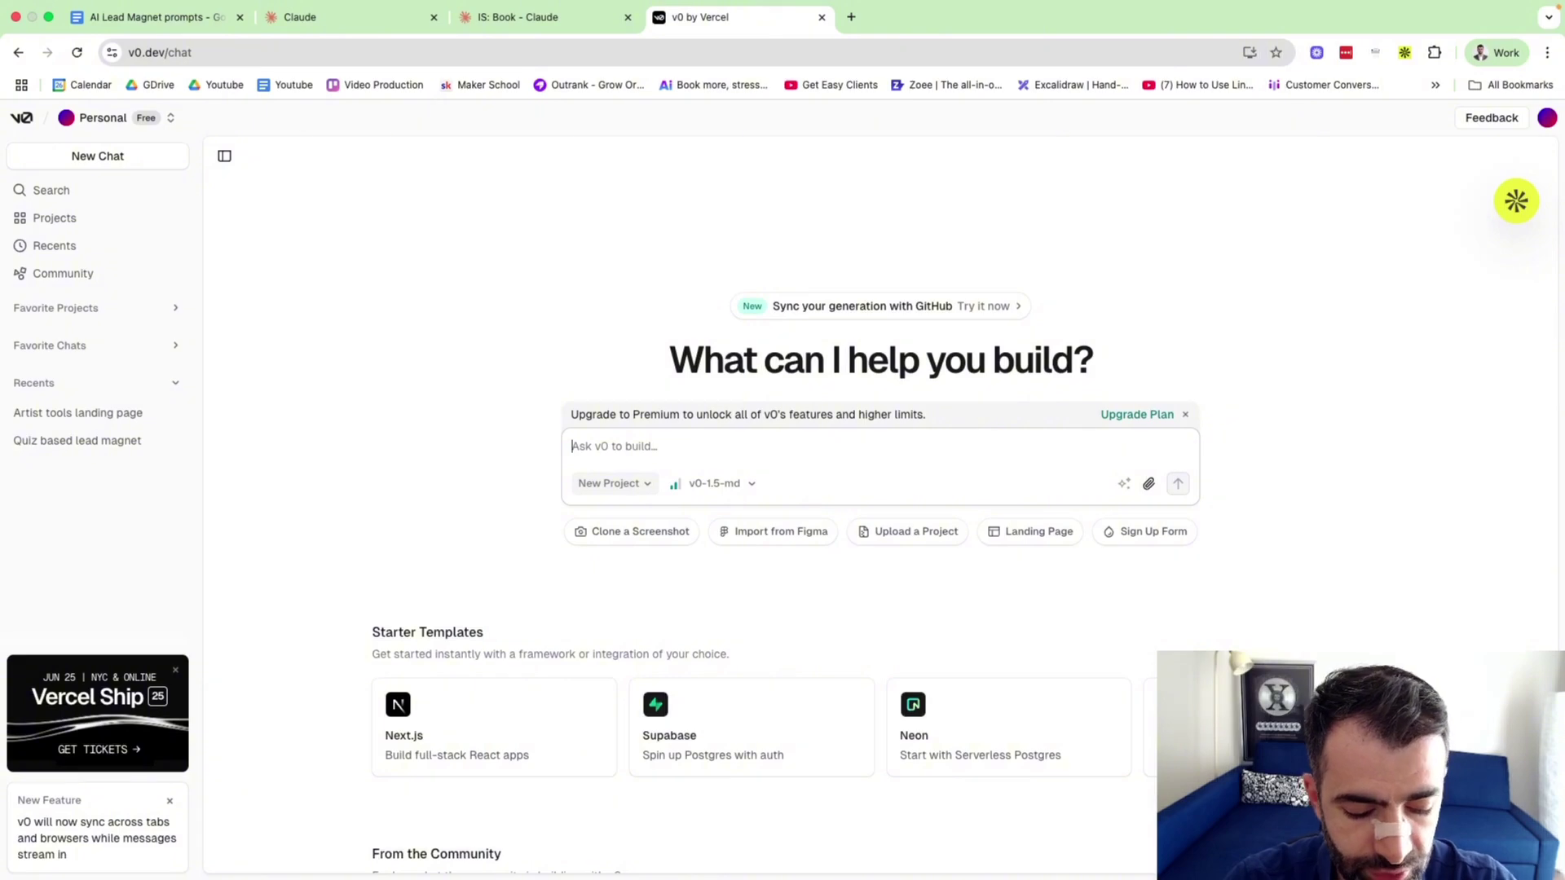
Write the prompt: a fitness coach running Facebook ads wants a quiz about leads' pain points and past attempts.
text(( am a fit)
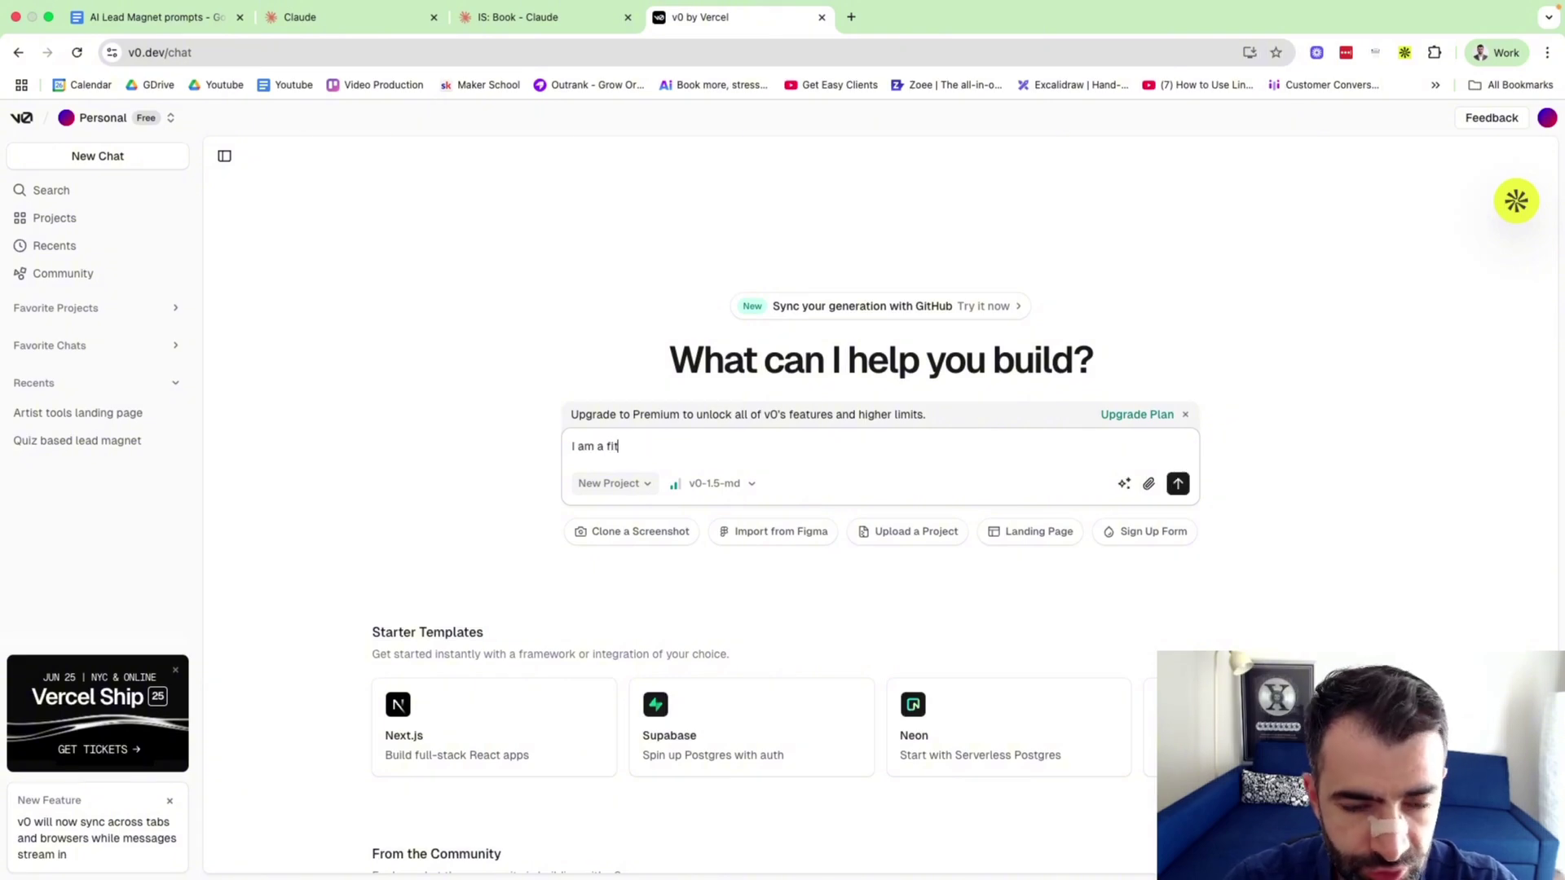
text(ness coach and)
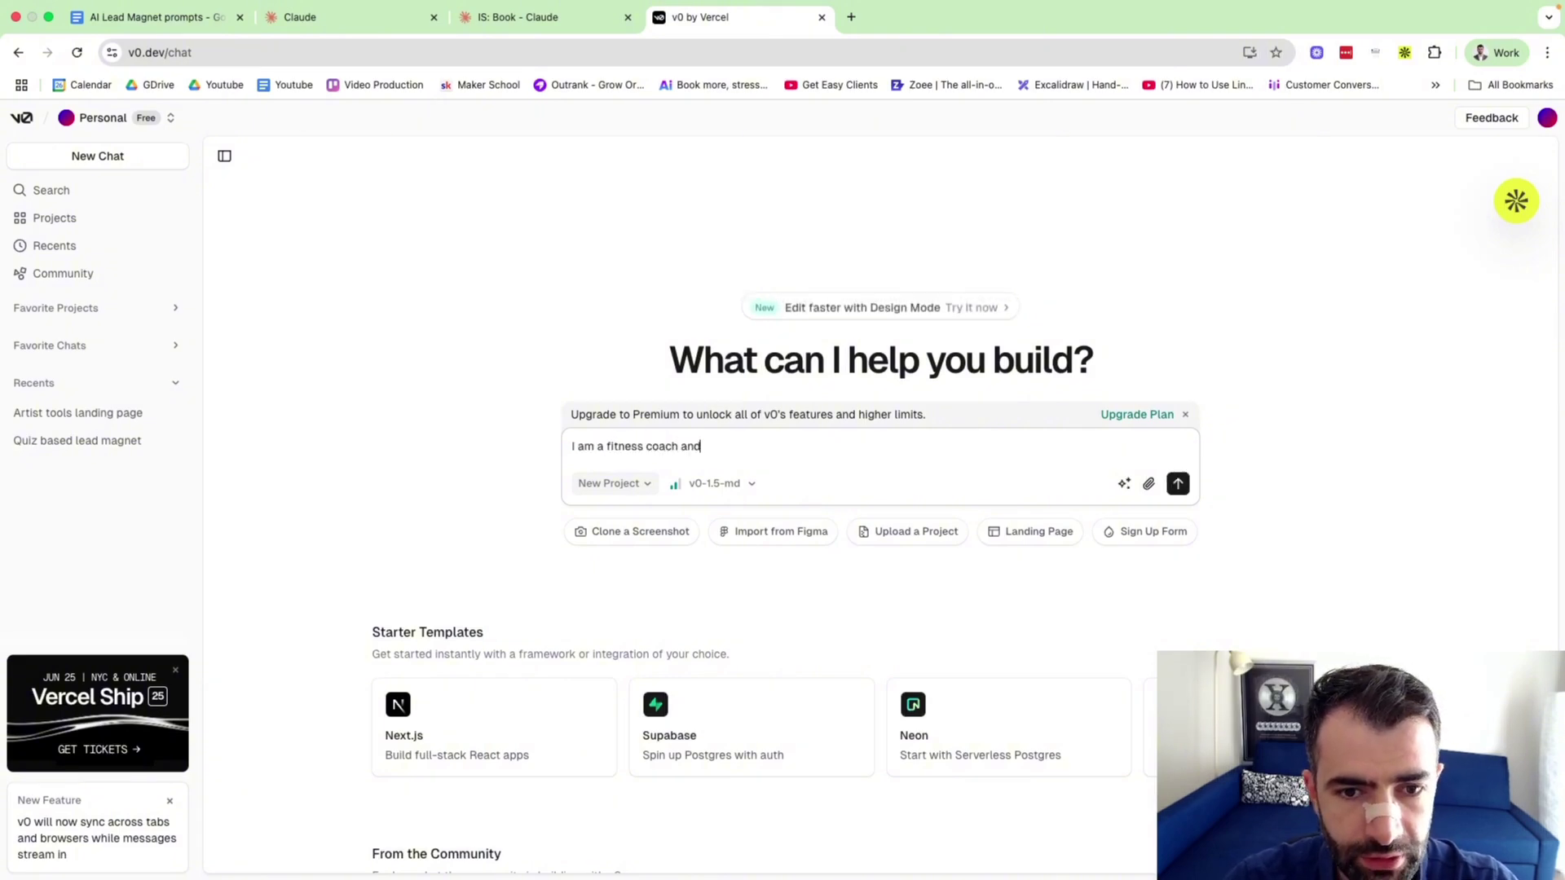
text( I run ads on Facebook. )
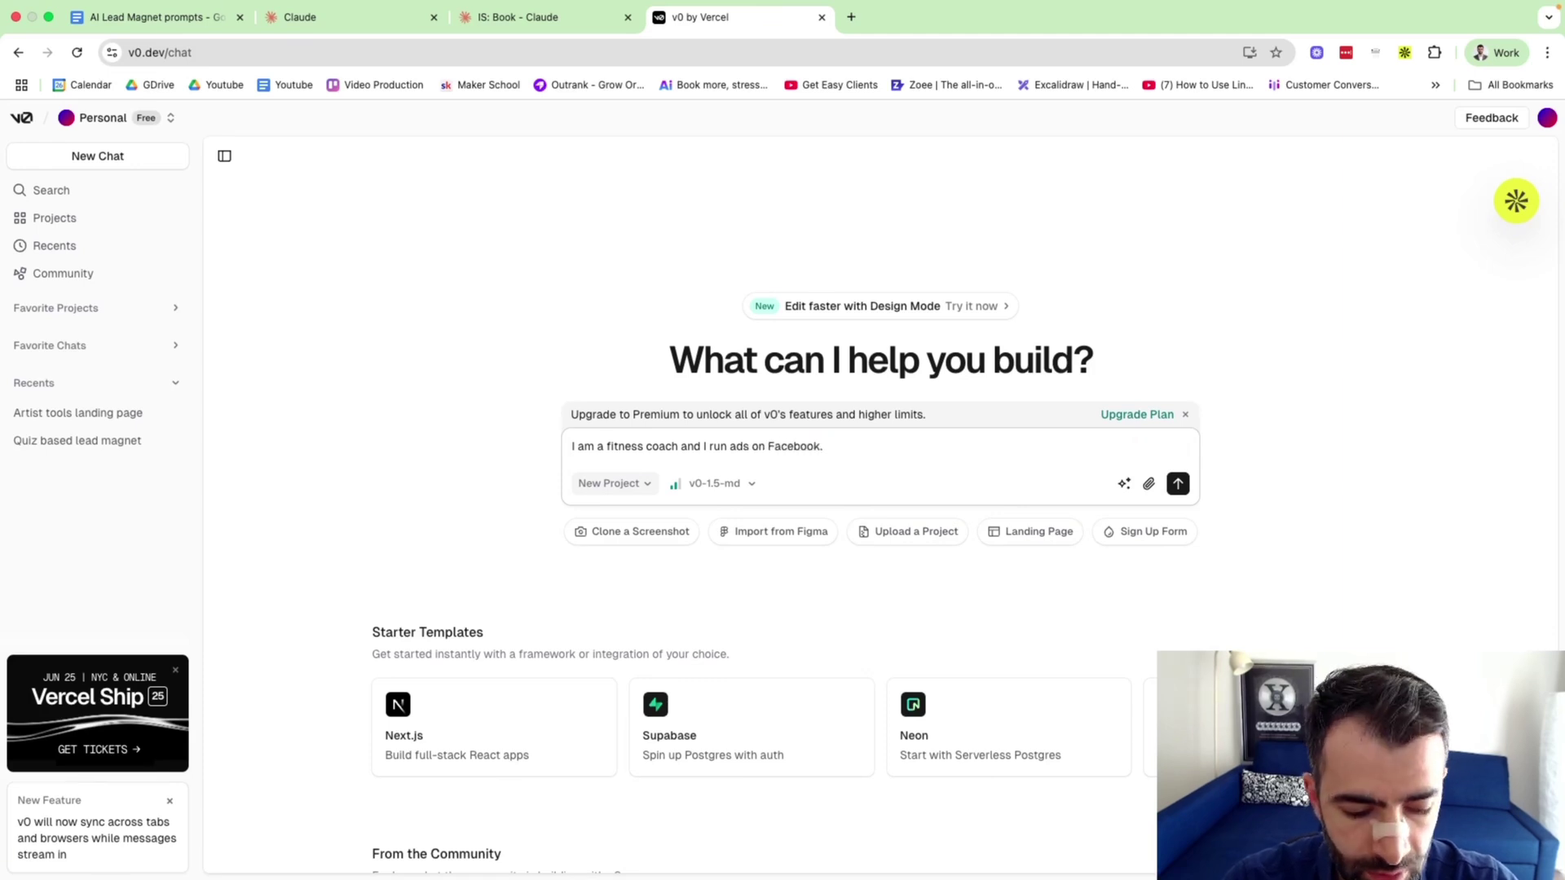
text(The)
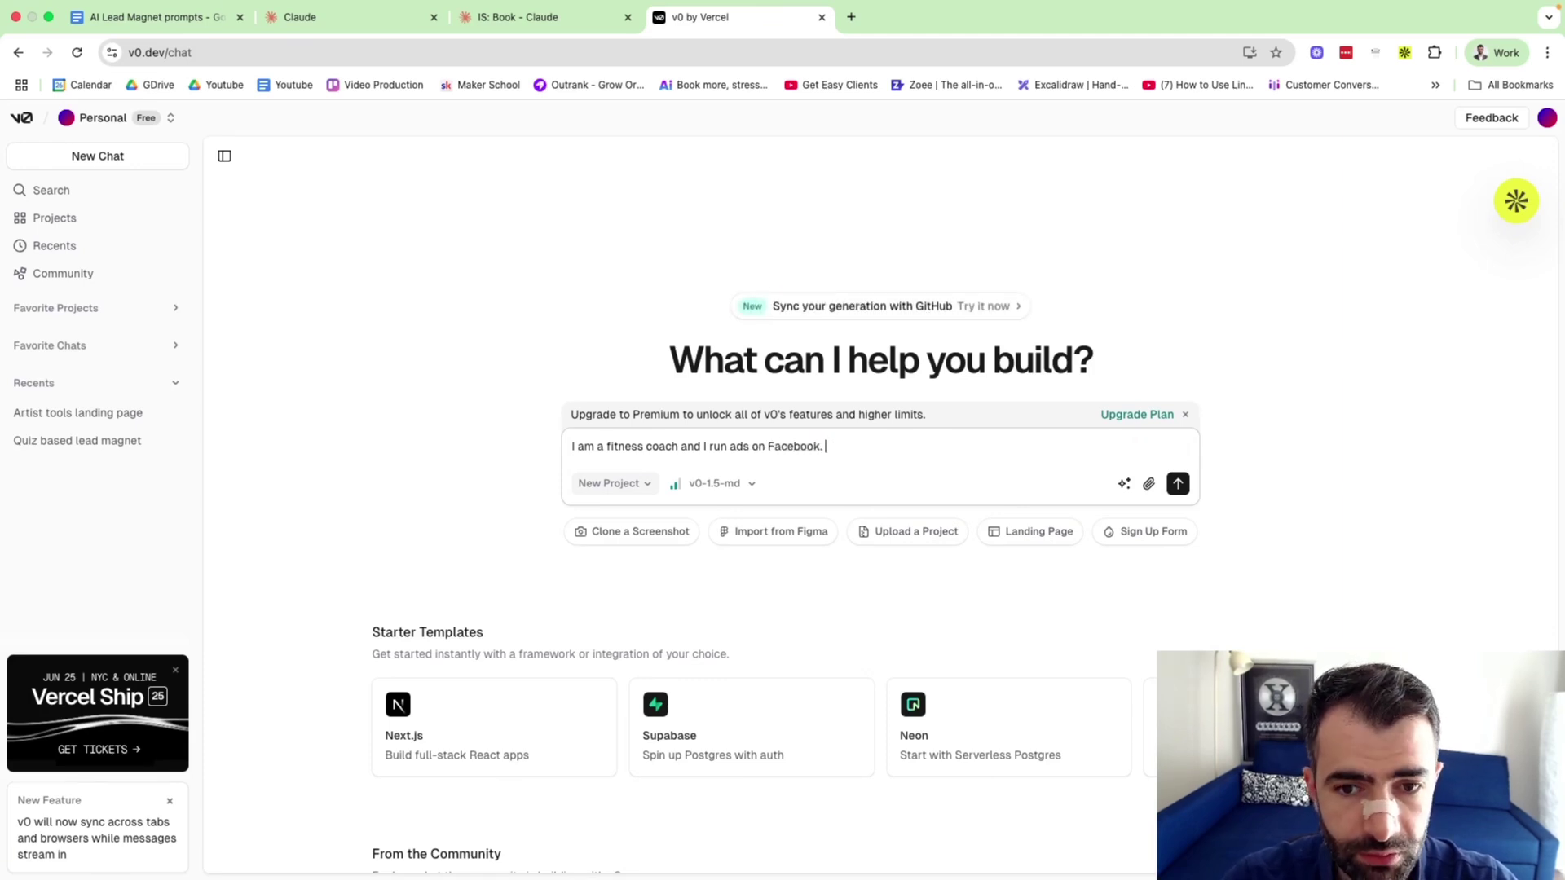
text(I want to build a qu)
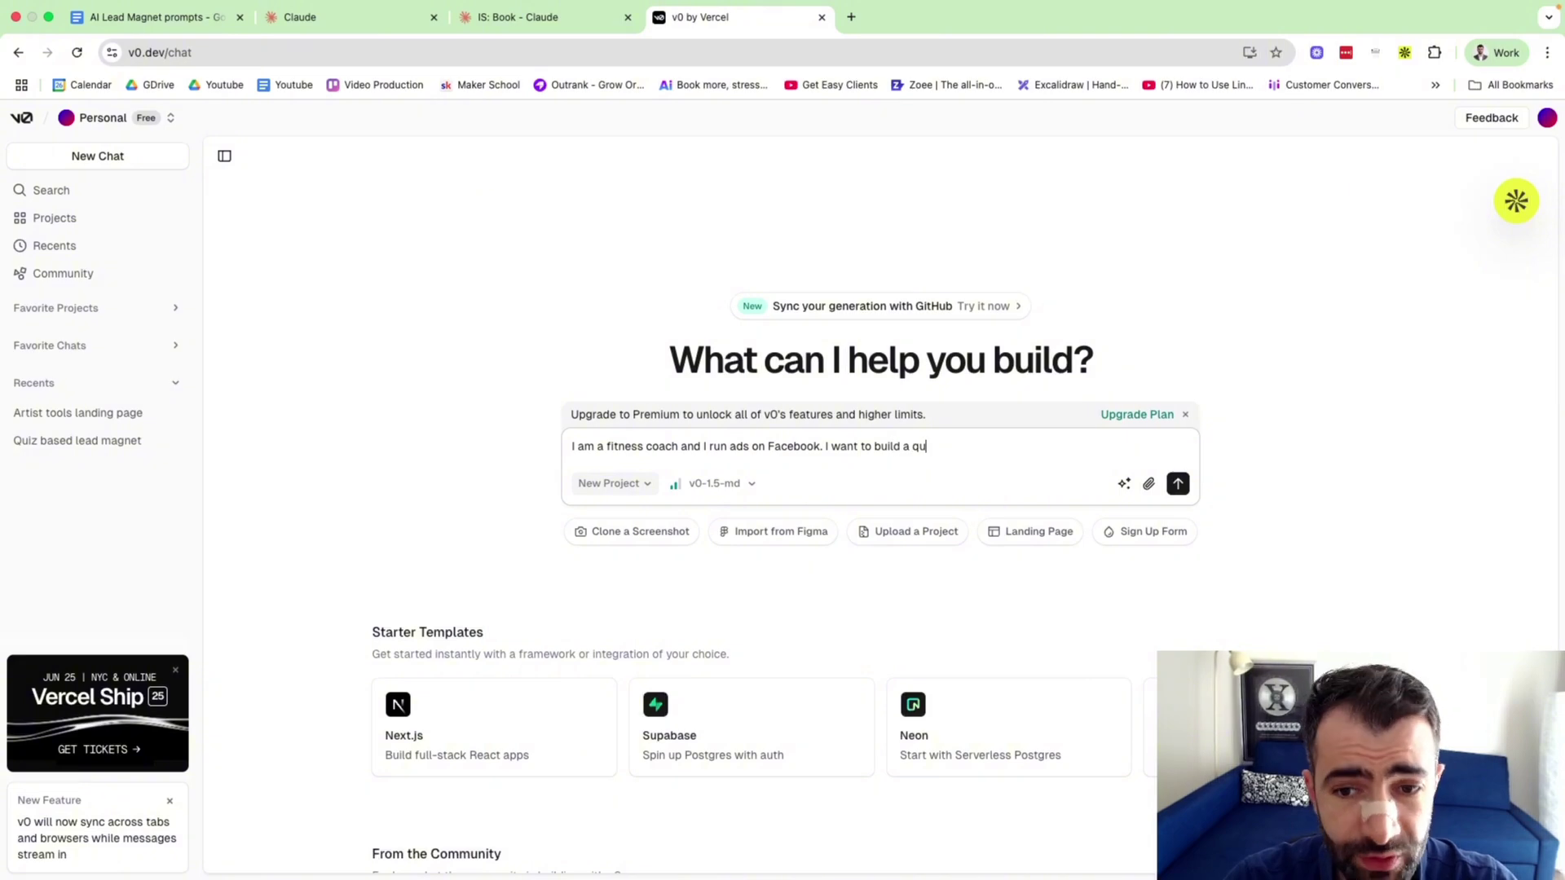
text(iz which wi)
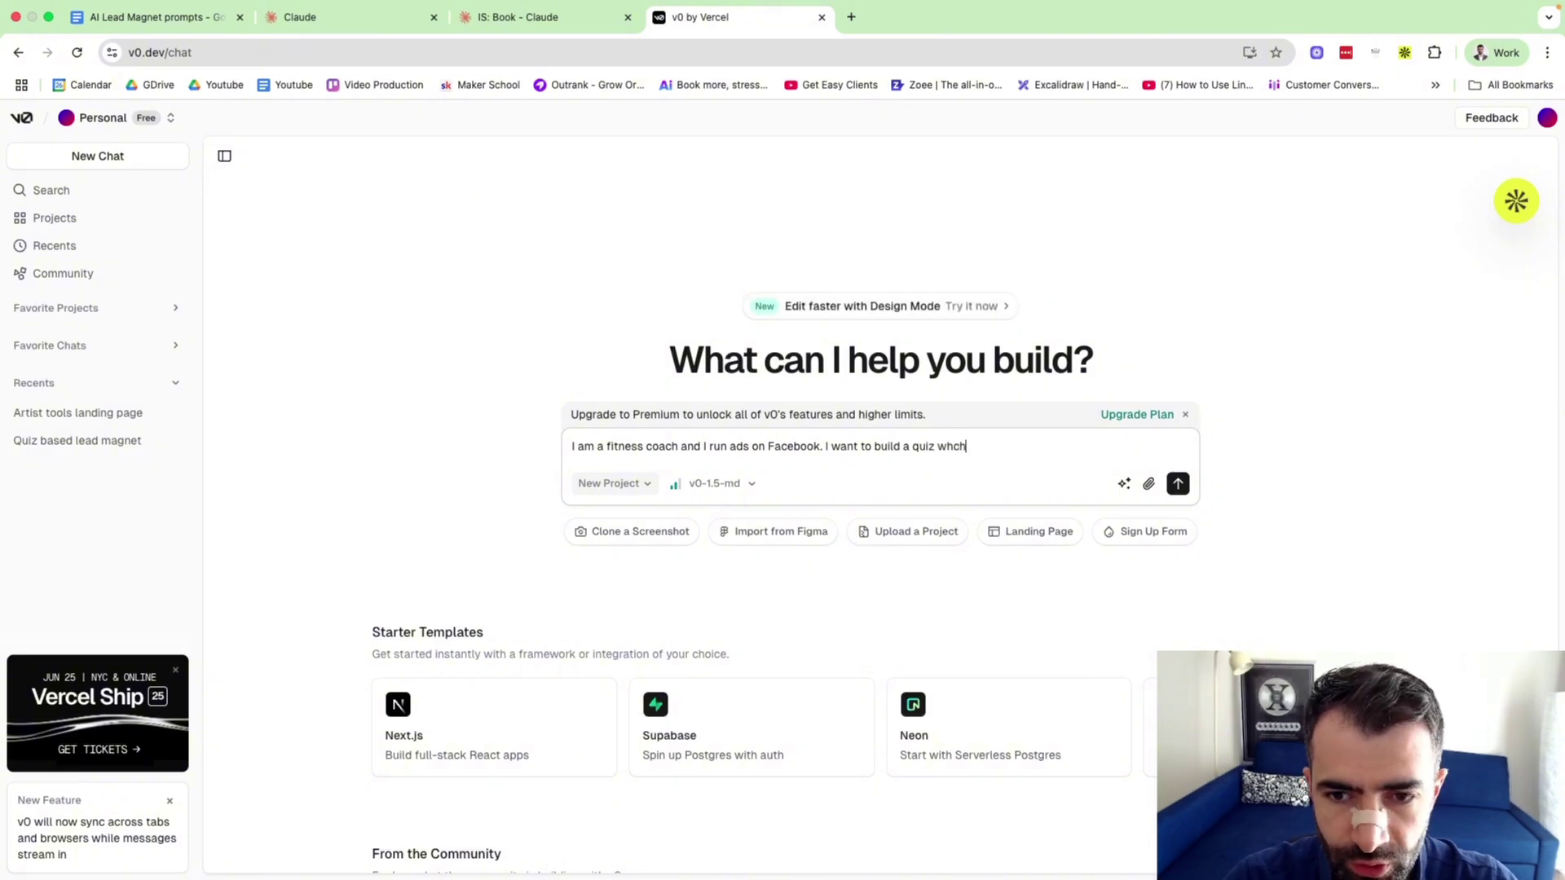
text(ll )
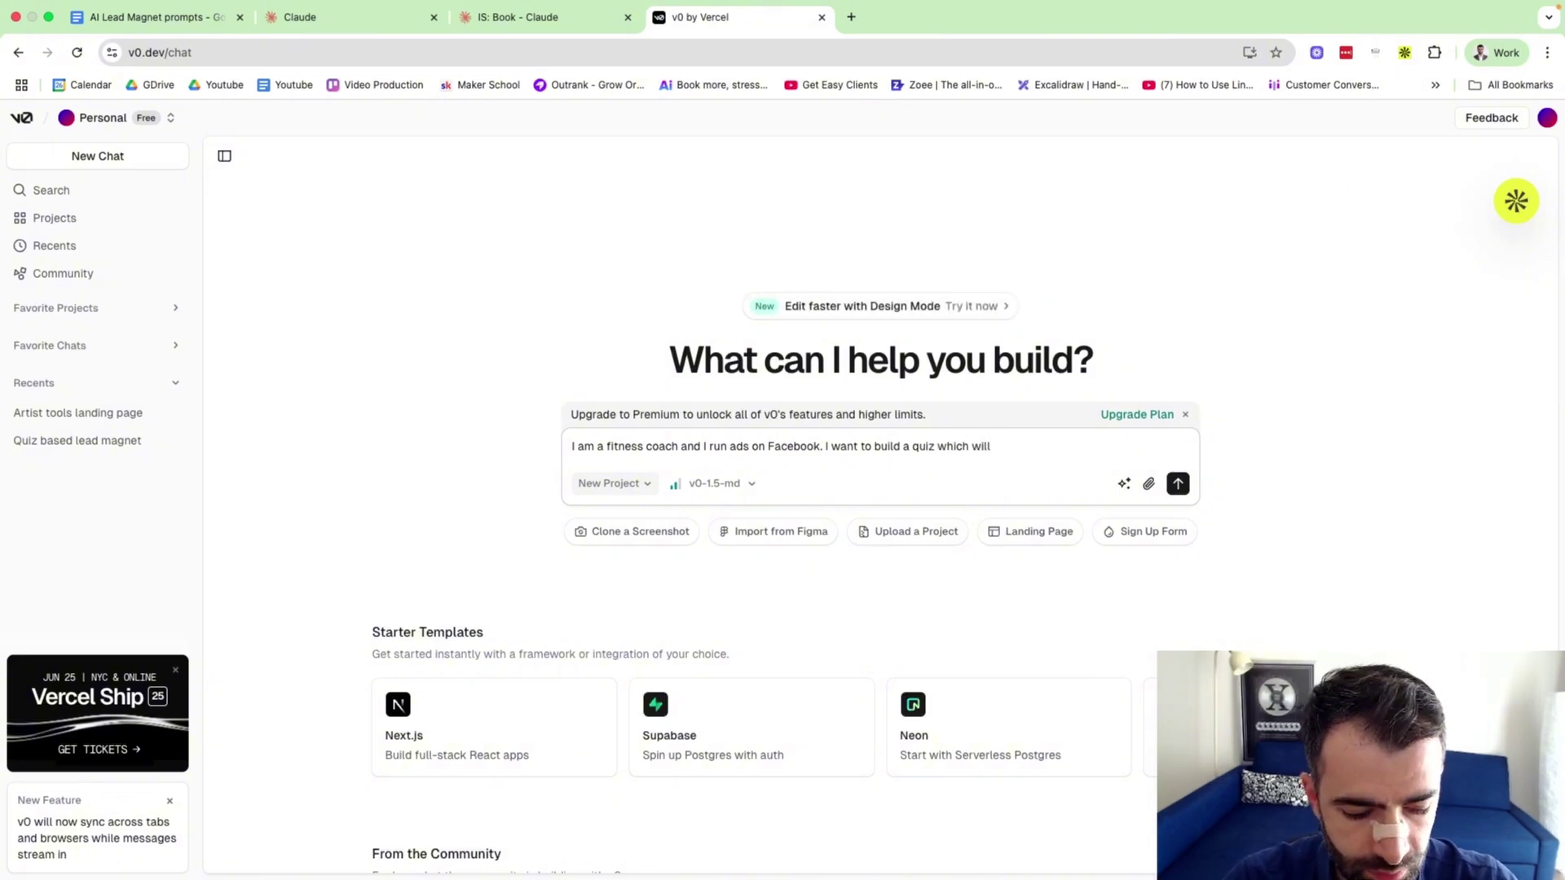
text(qualify )
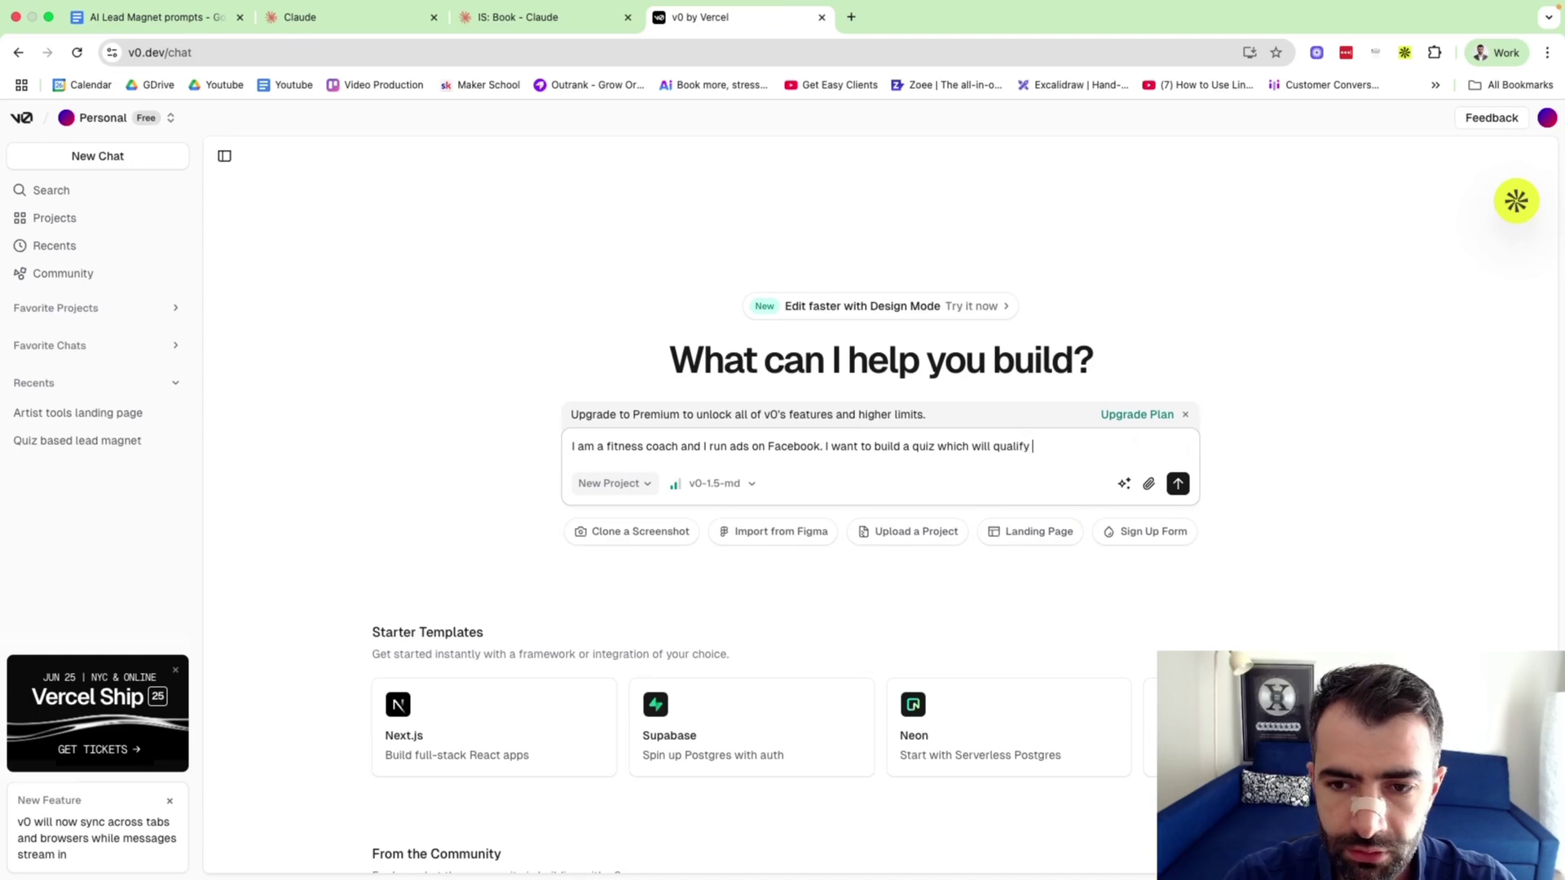
text(the )
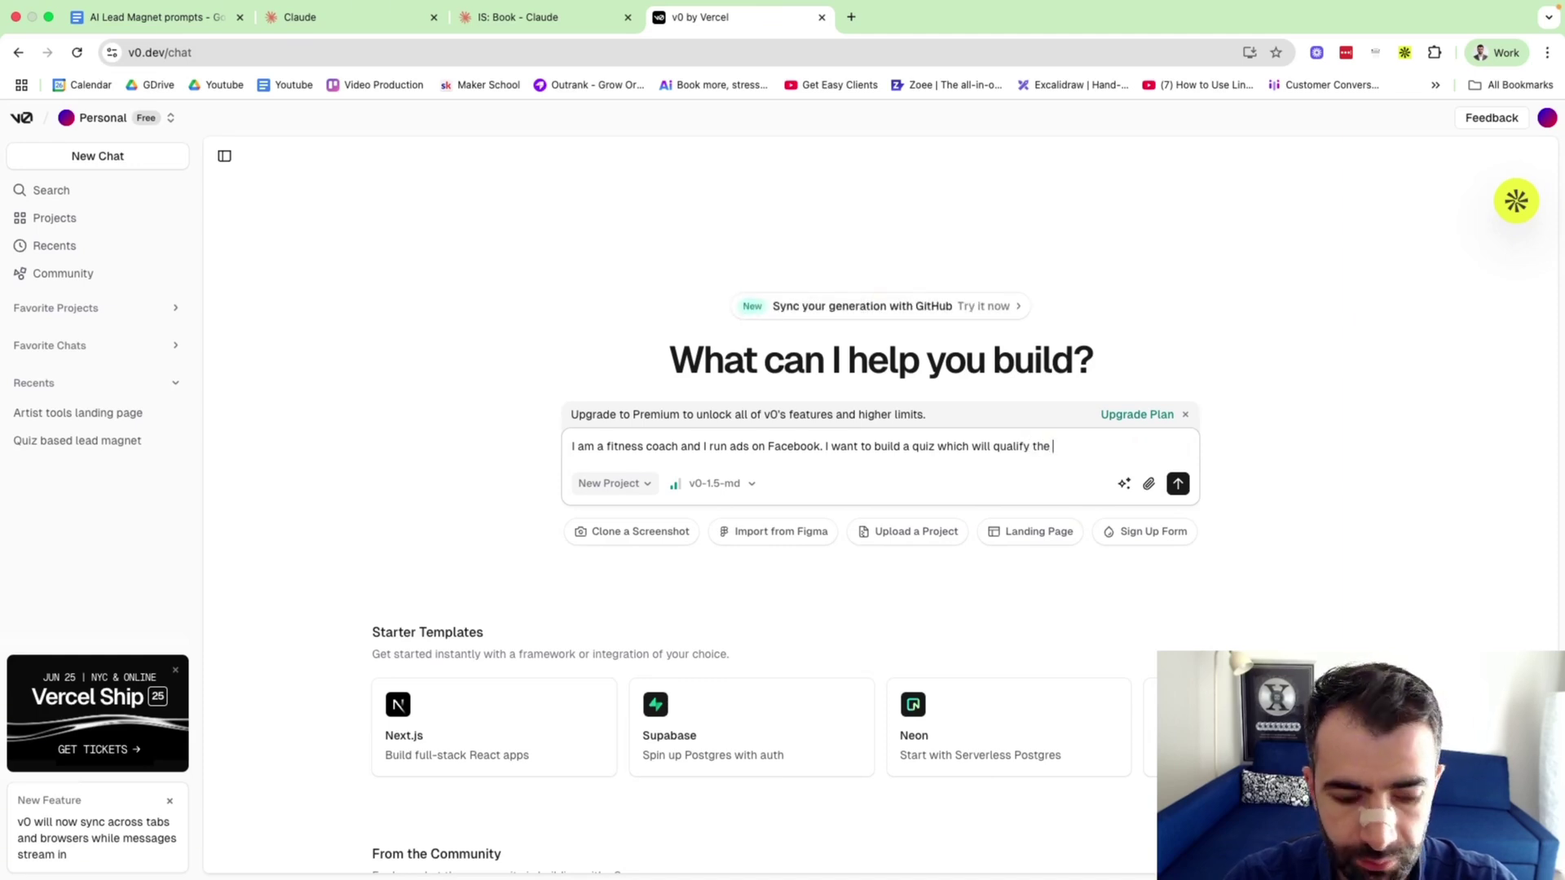
text(people who click )
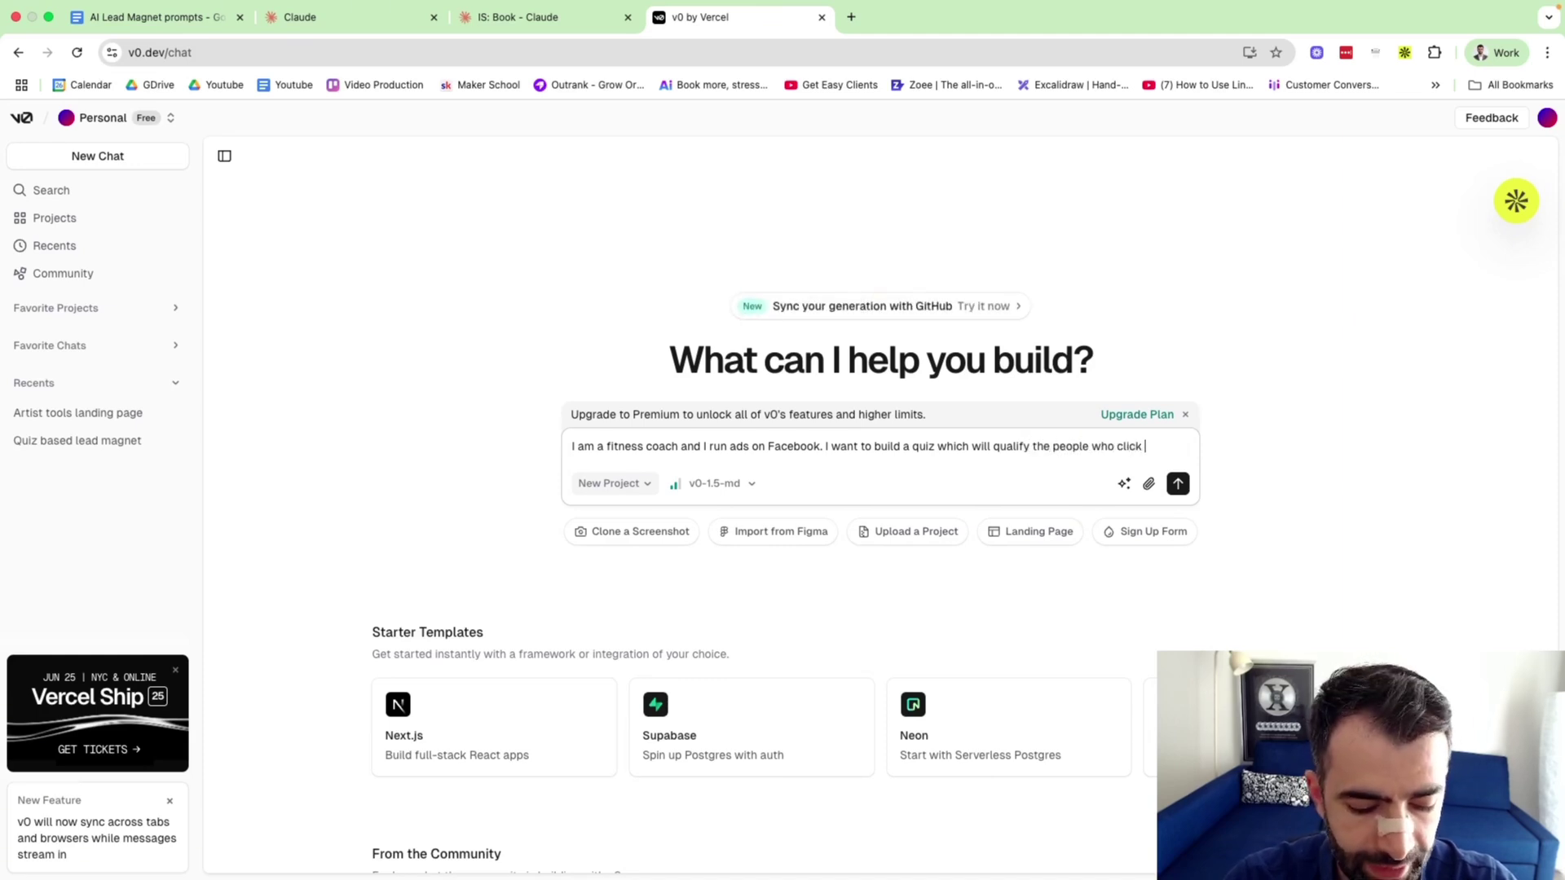
text(on my ad on whe)
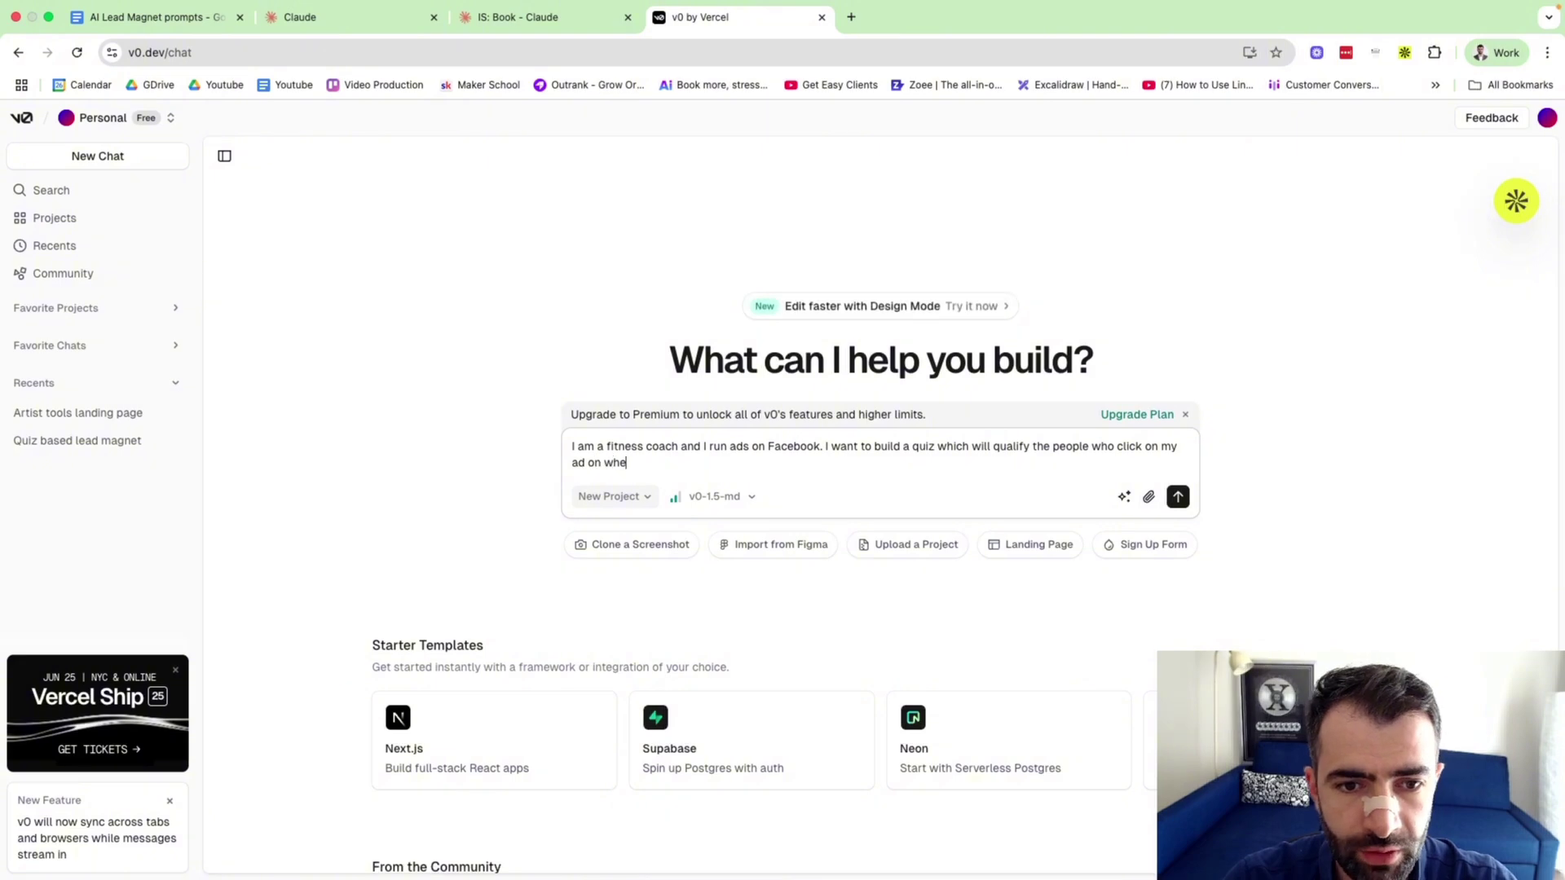
text(ther they're)
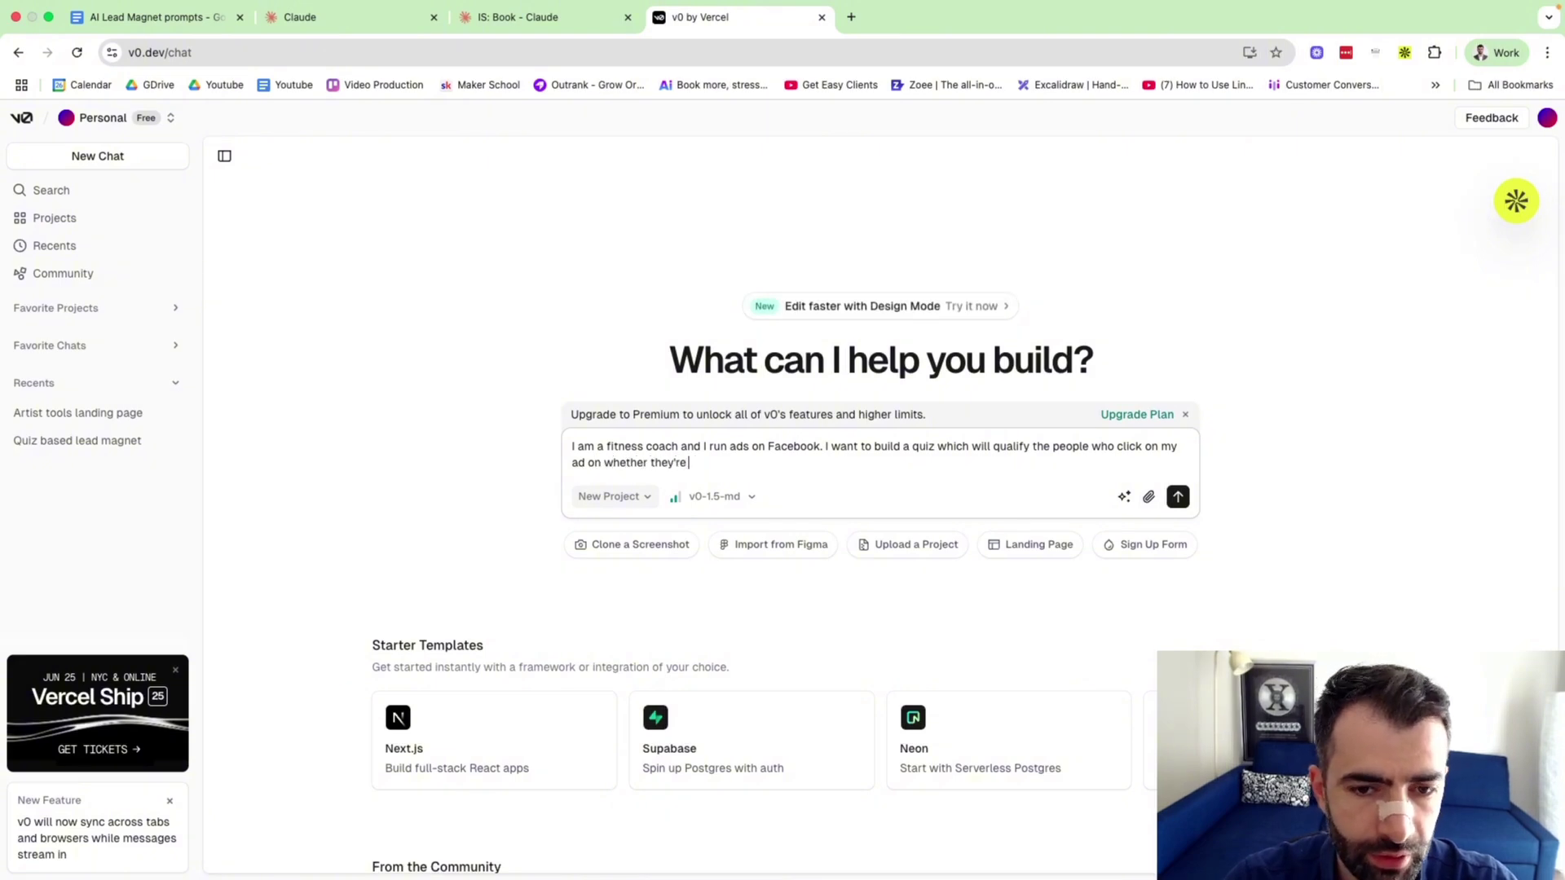
text( a good f)
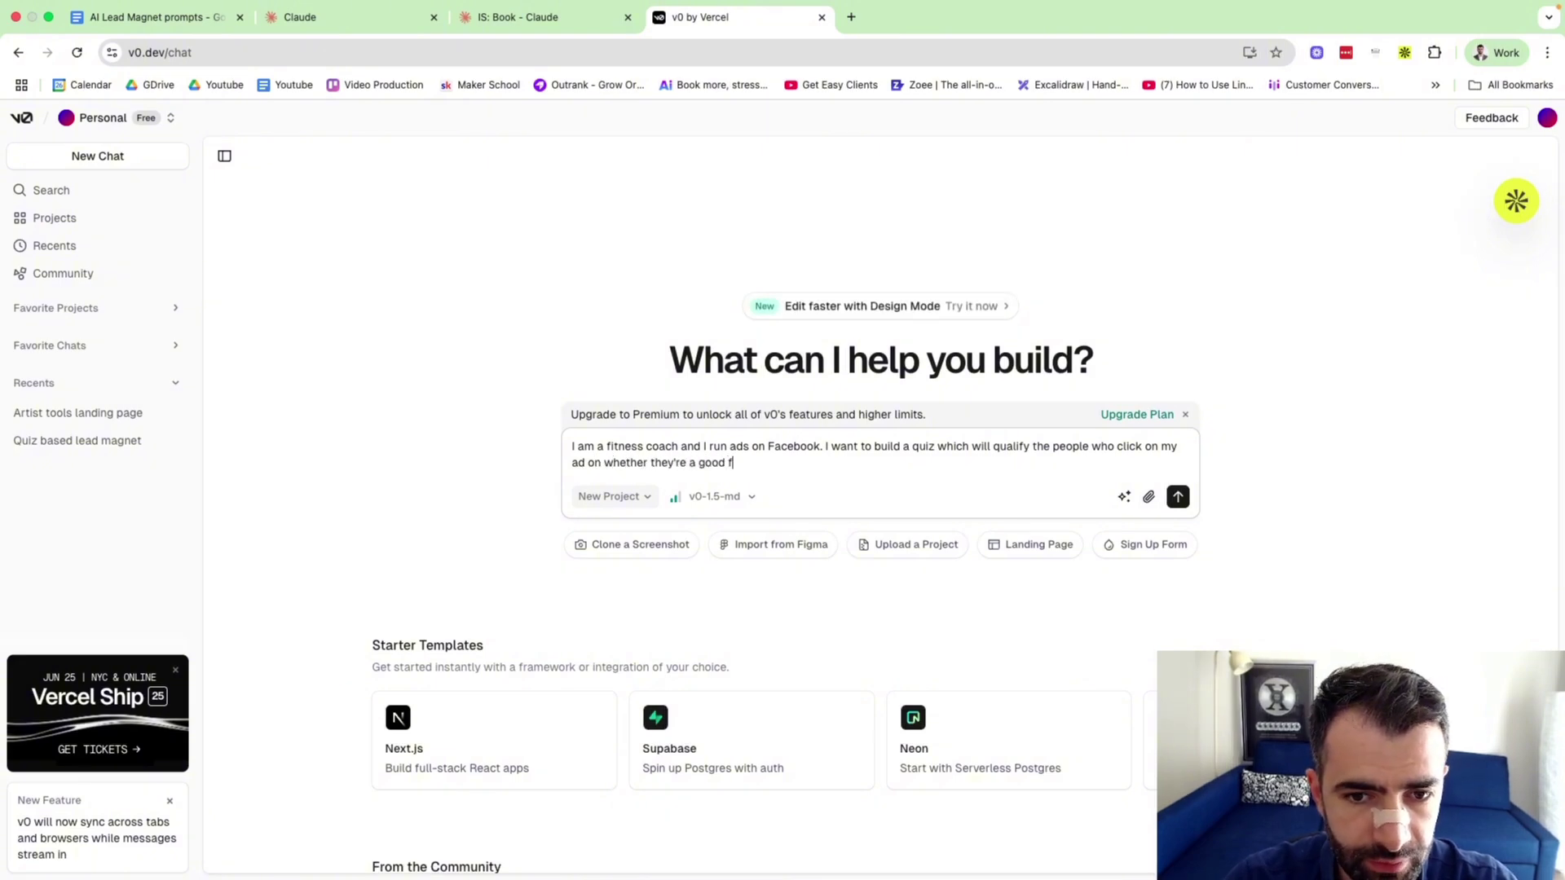
text(it for my fitnes)
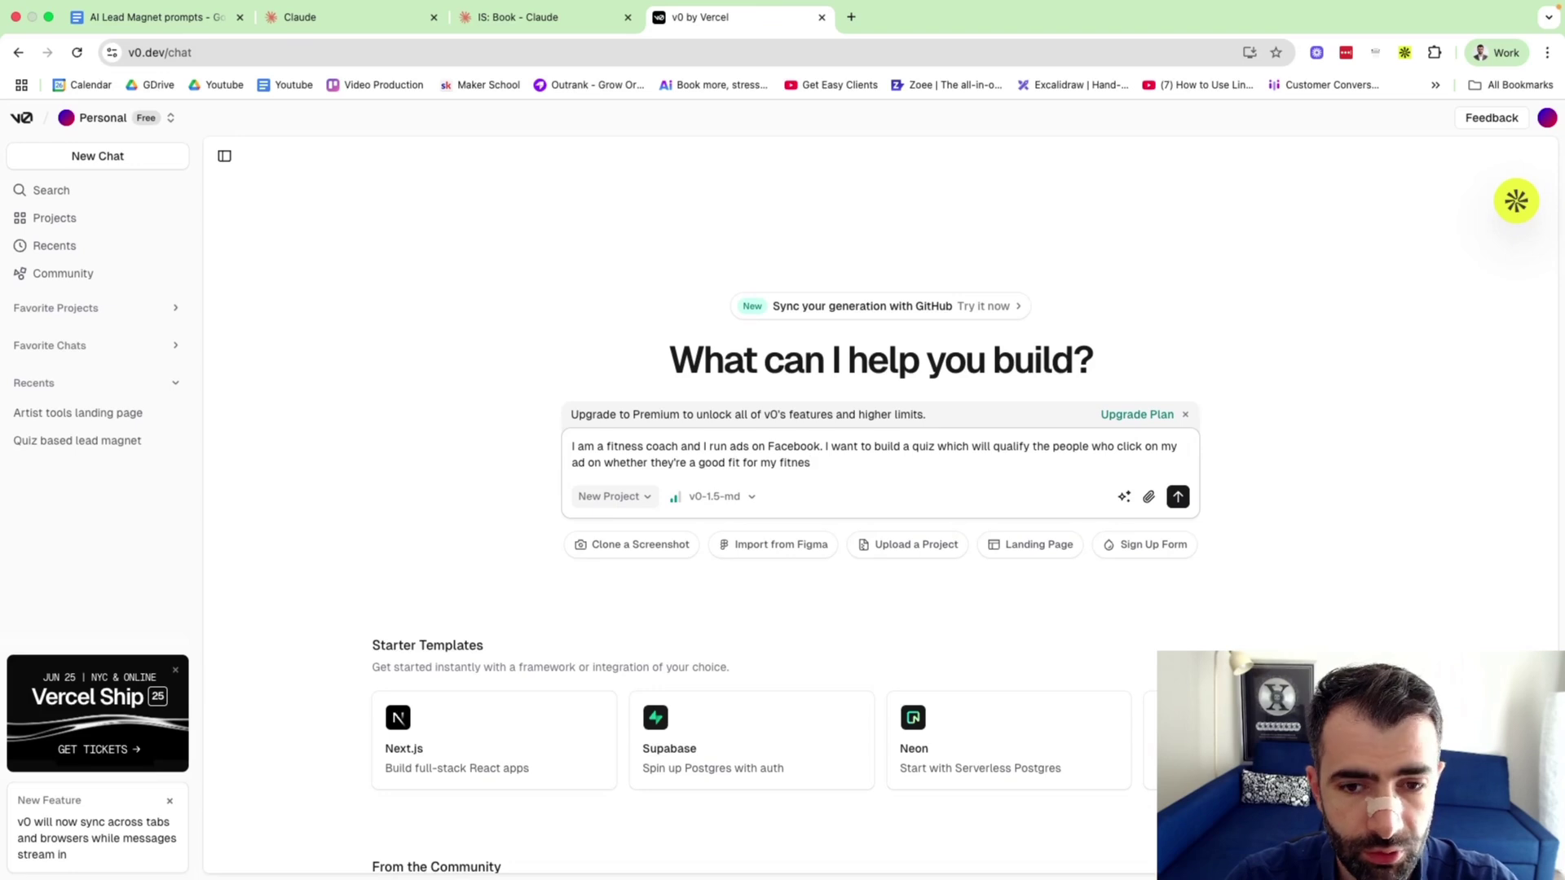
text(s coaching pro)
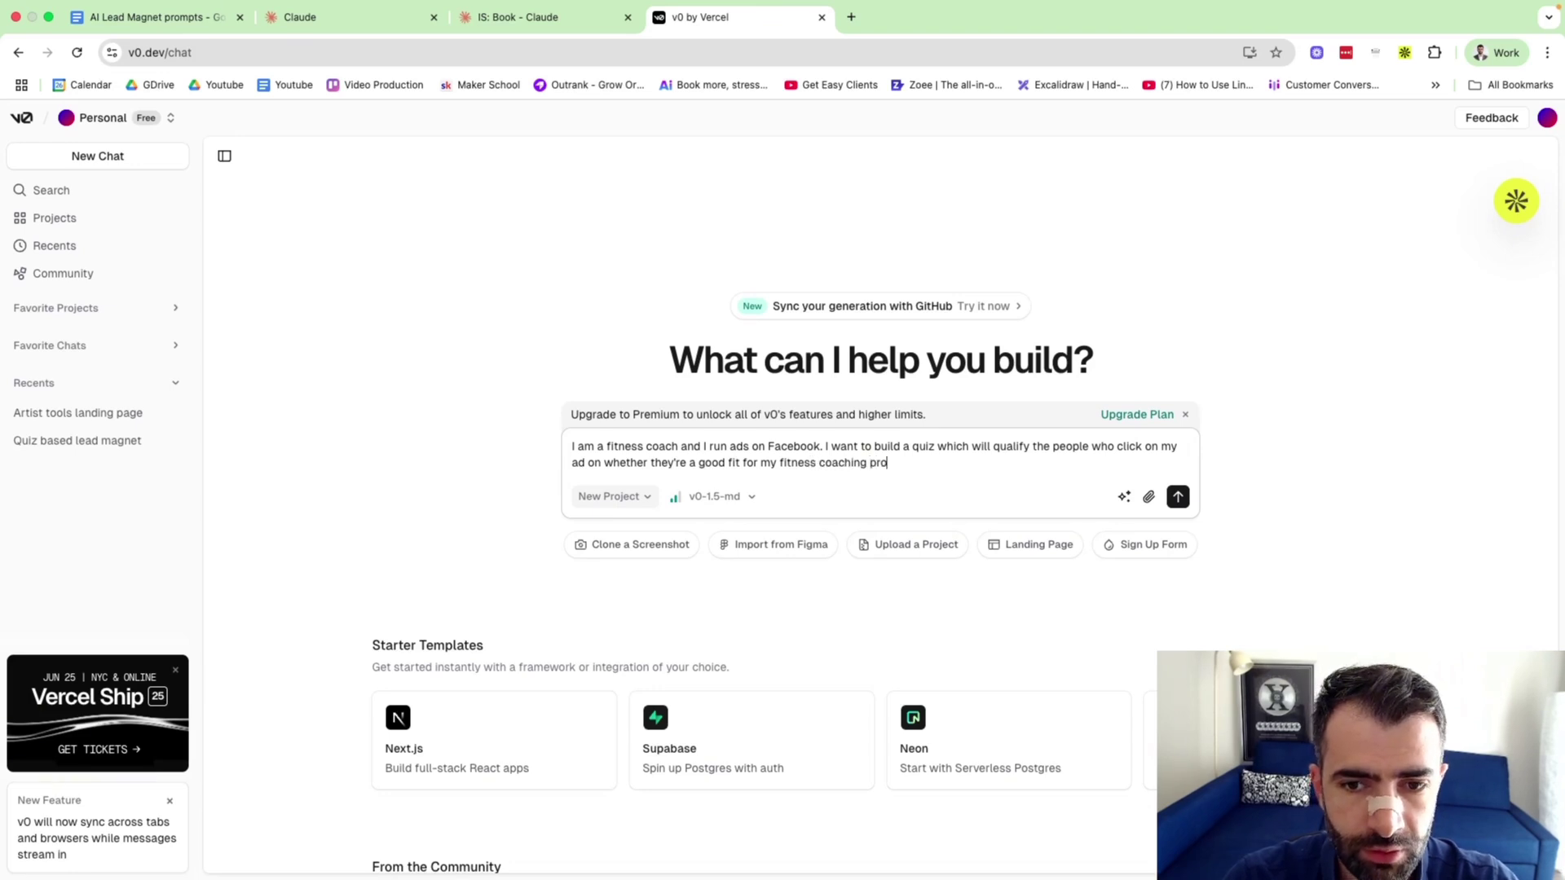
text(grmaam. )
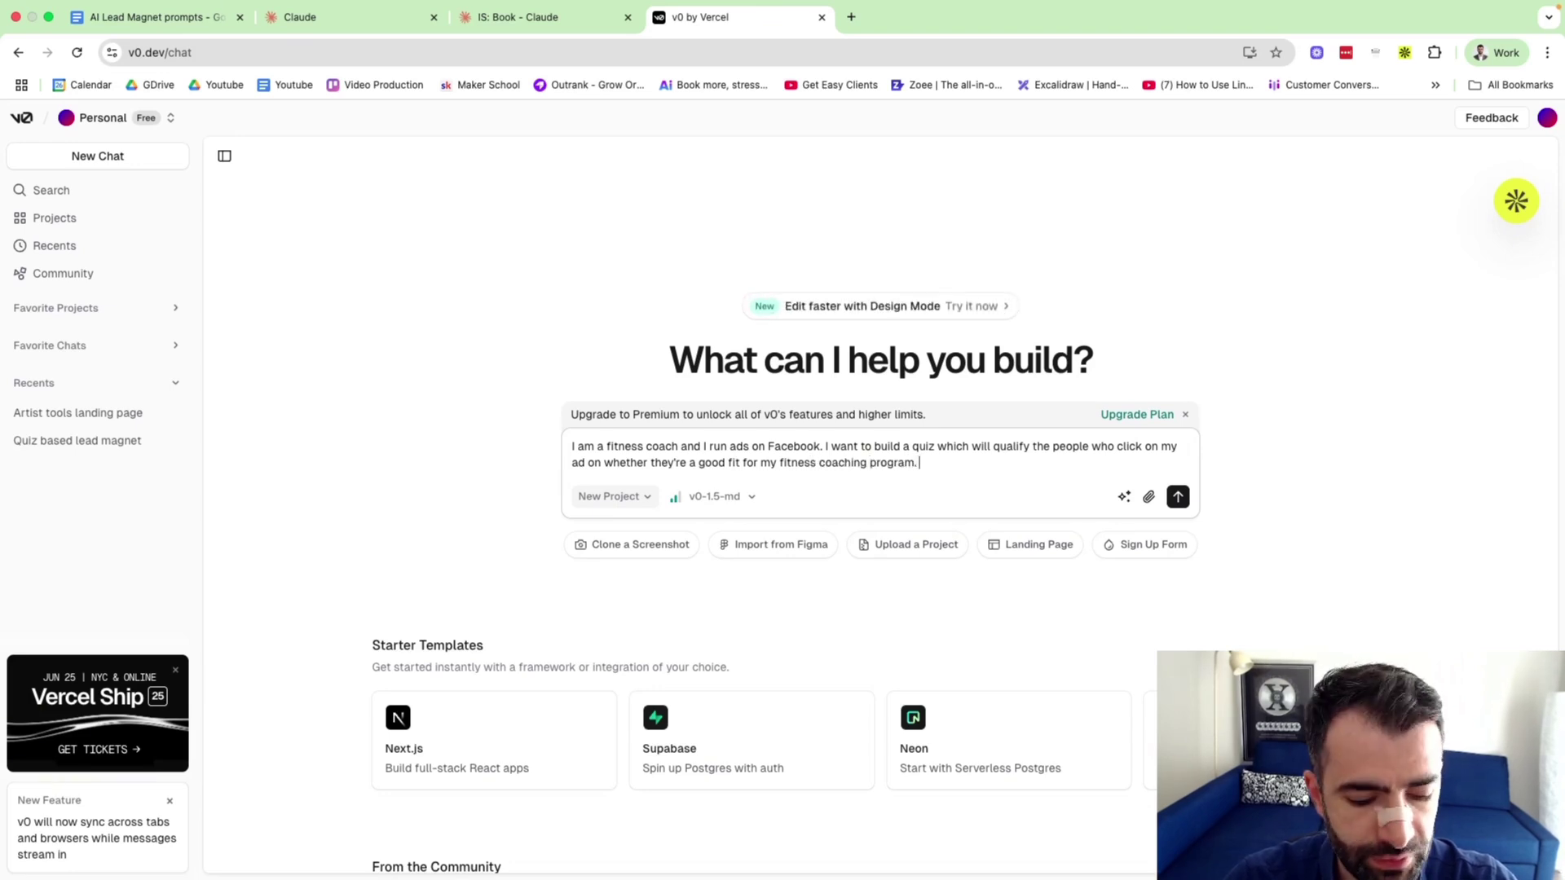
text(I want yout)
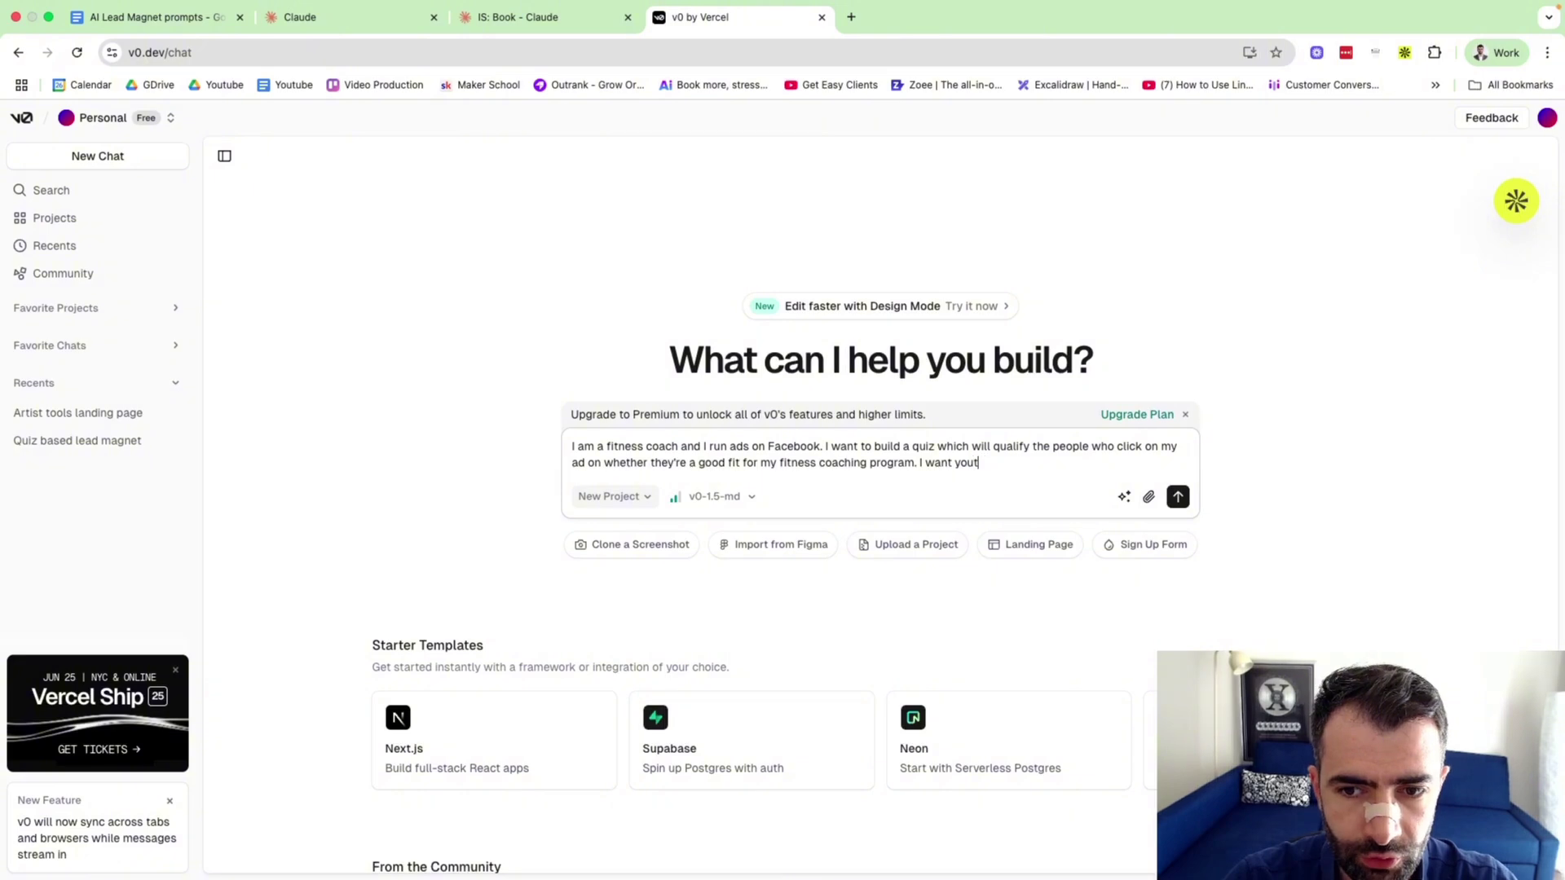
key(BackSpace)
key(BackSpace)
key(BackSpace)
key(BackSpace)
key(BackSpace)
key(BackSpace)
key(BackSpace)
key(BackSpace)
key(BackSpace)
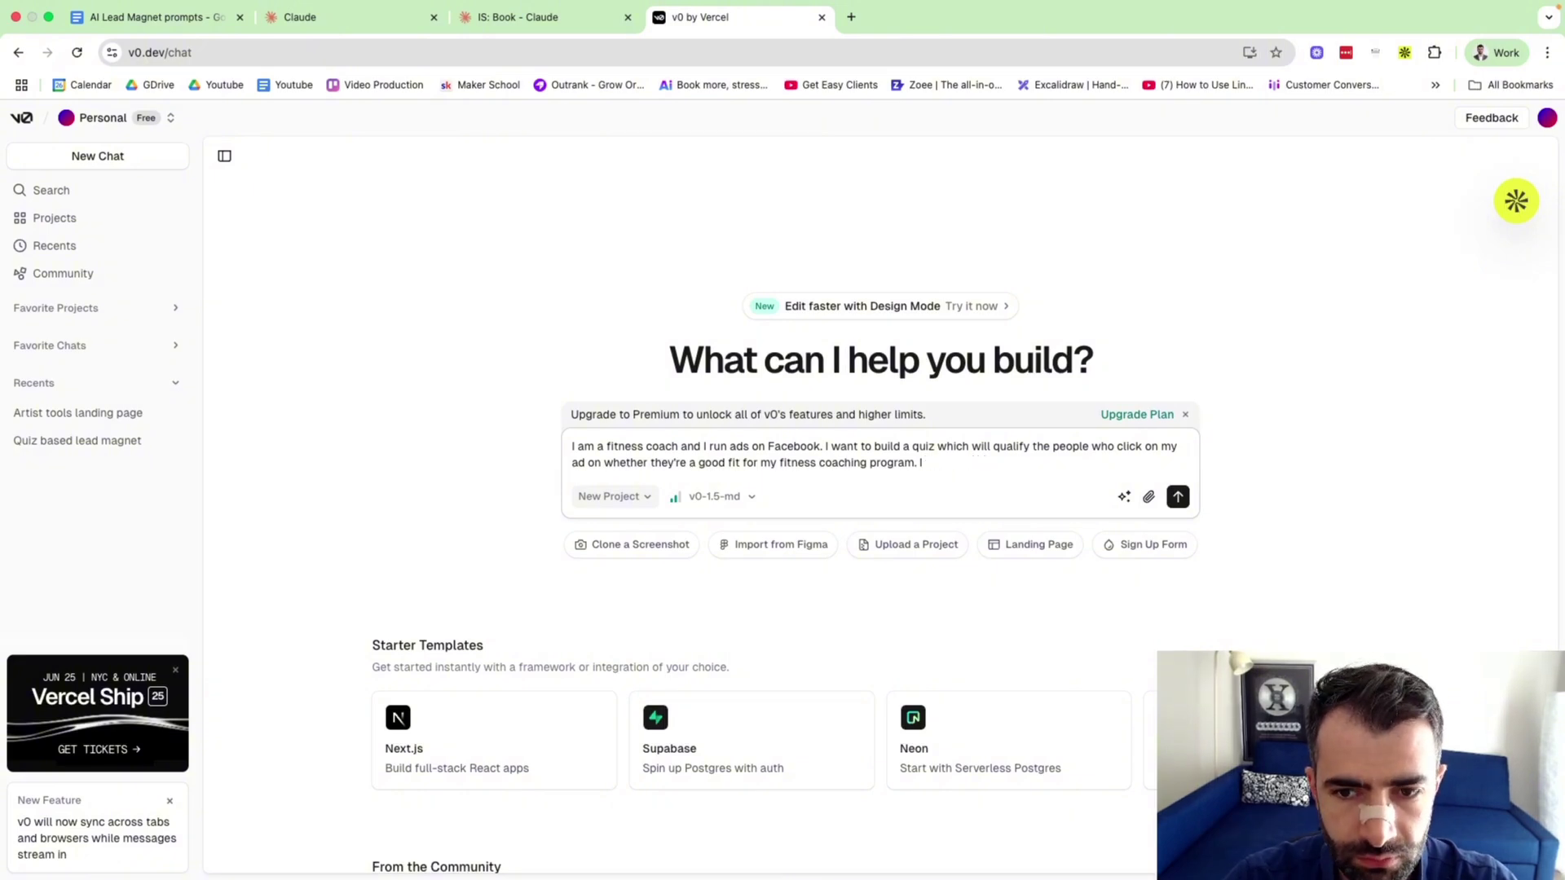
text(n the form, I wa)
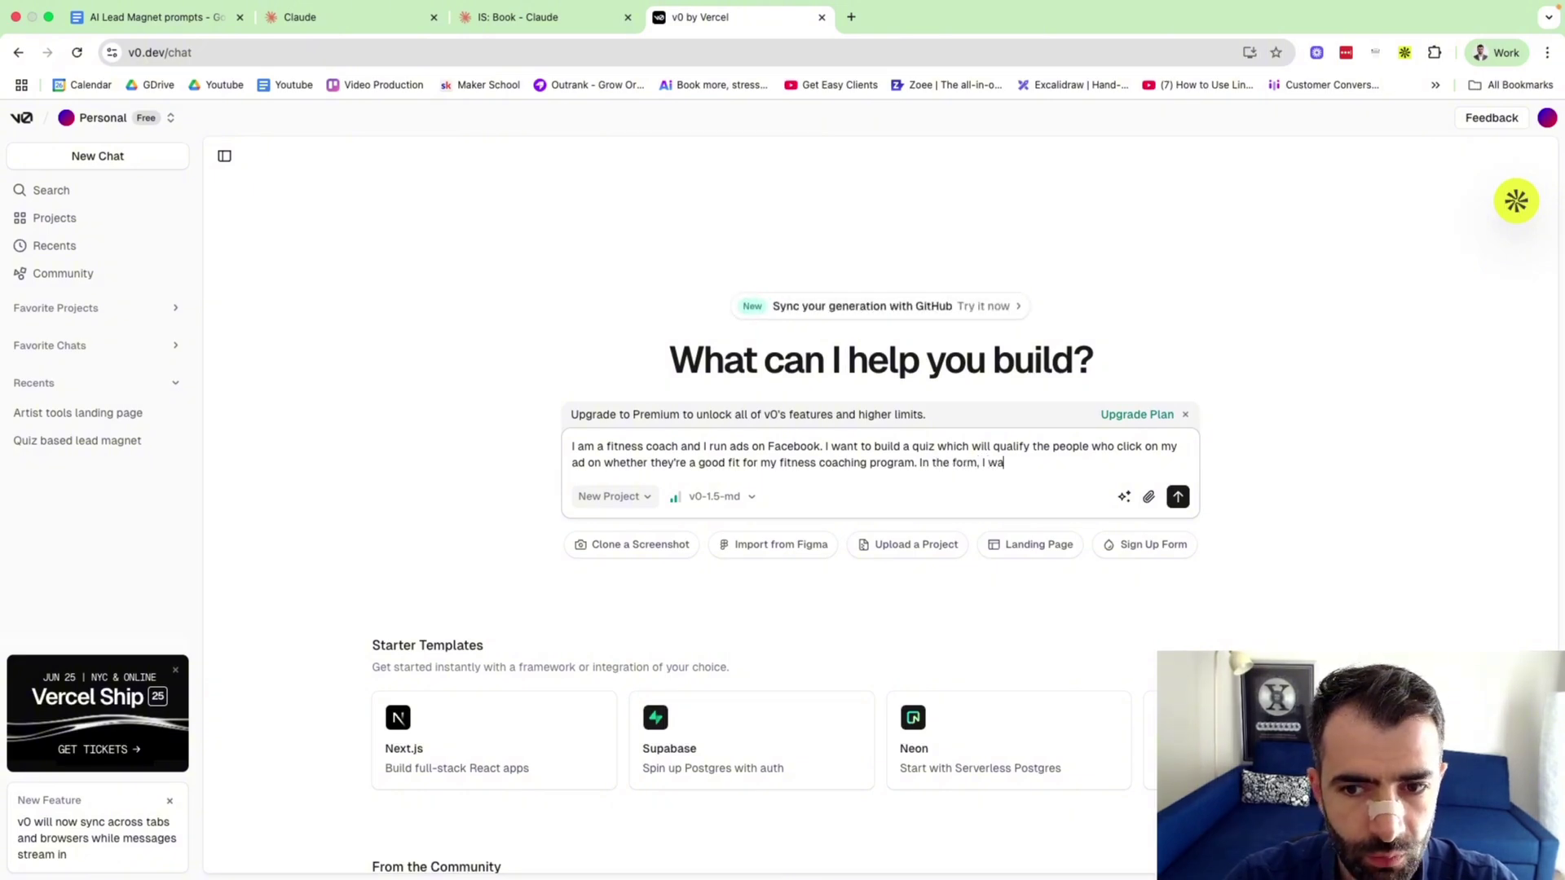
text(nt you to ask )
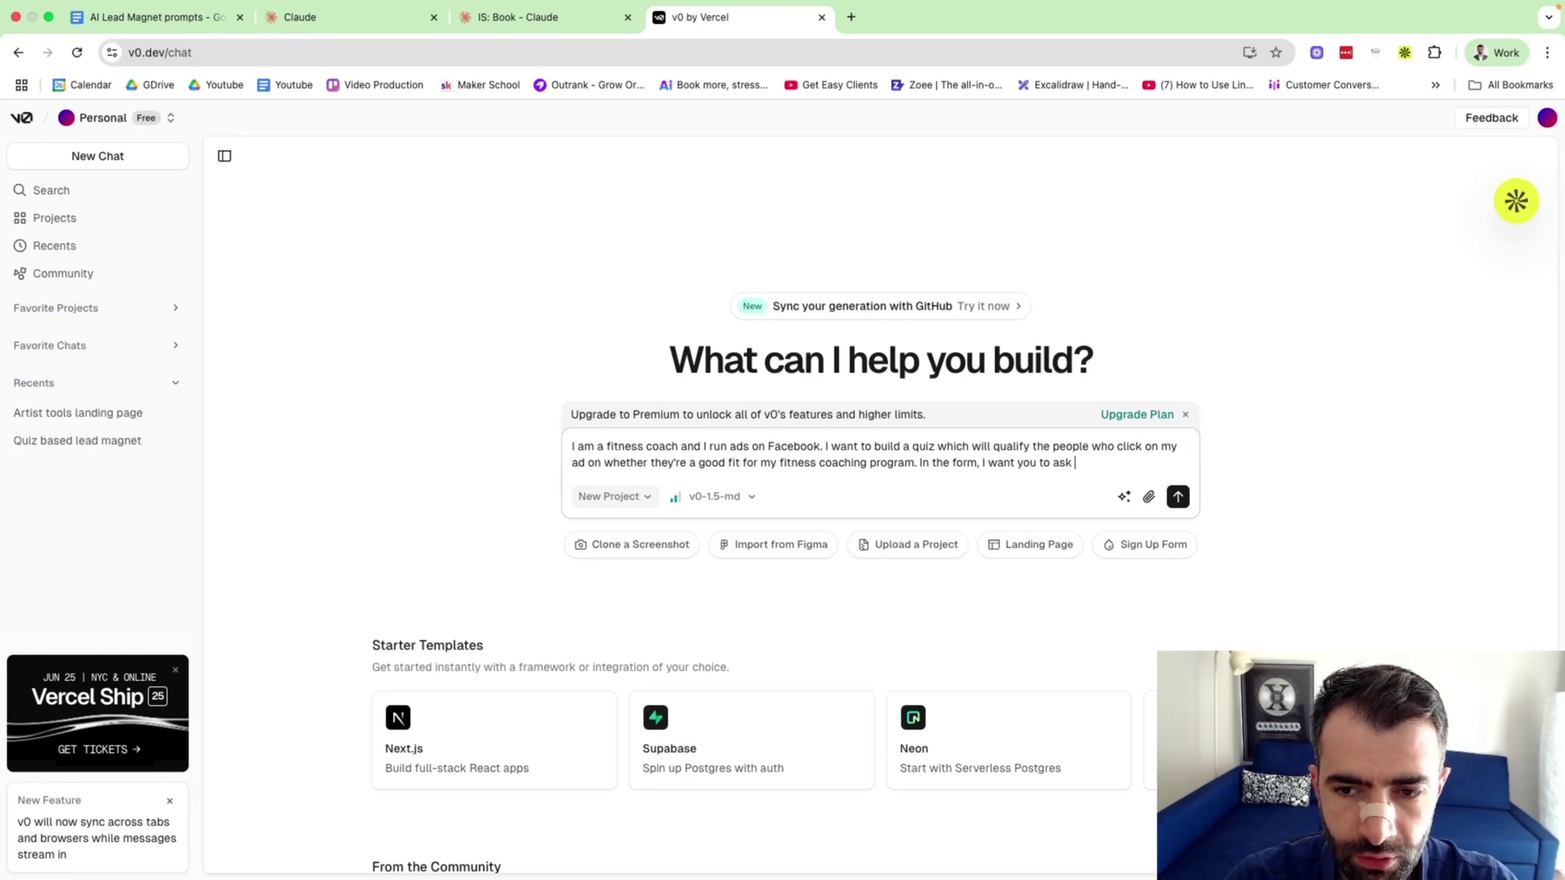
text(them questions about the)
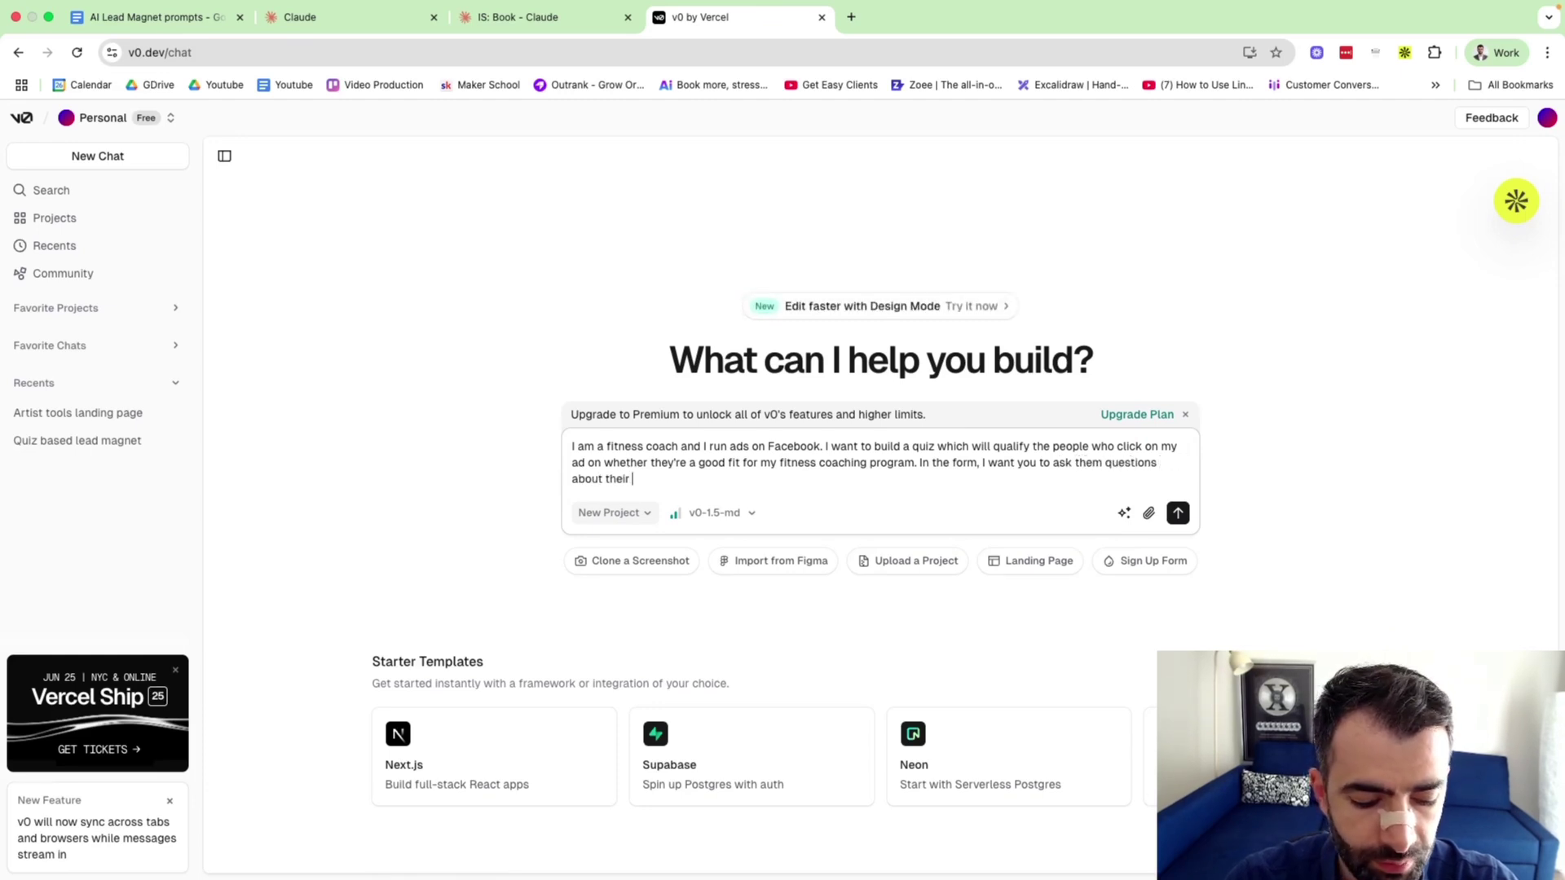
text(ir biggest pain p)
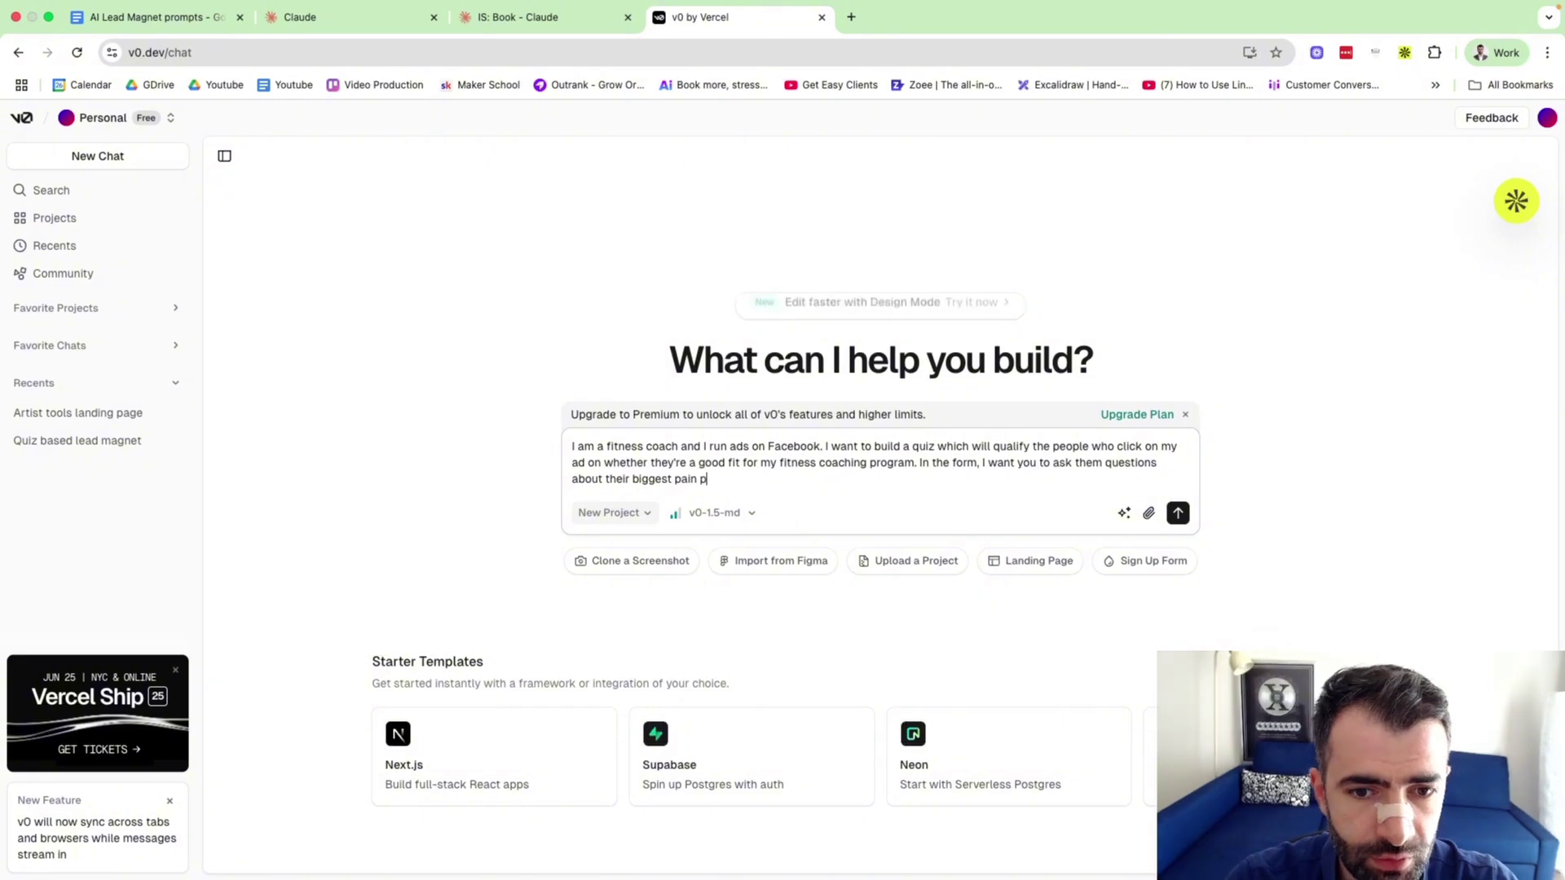
text(oints around losing)
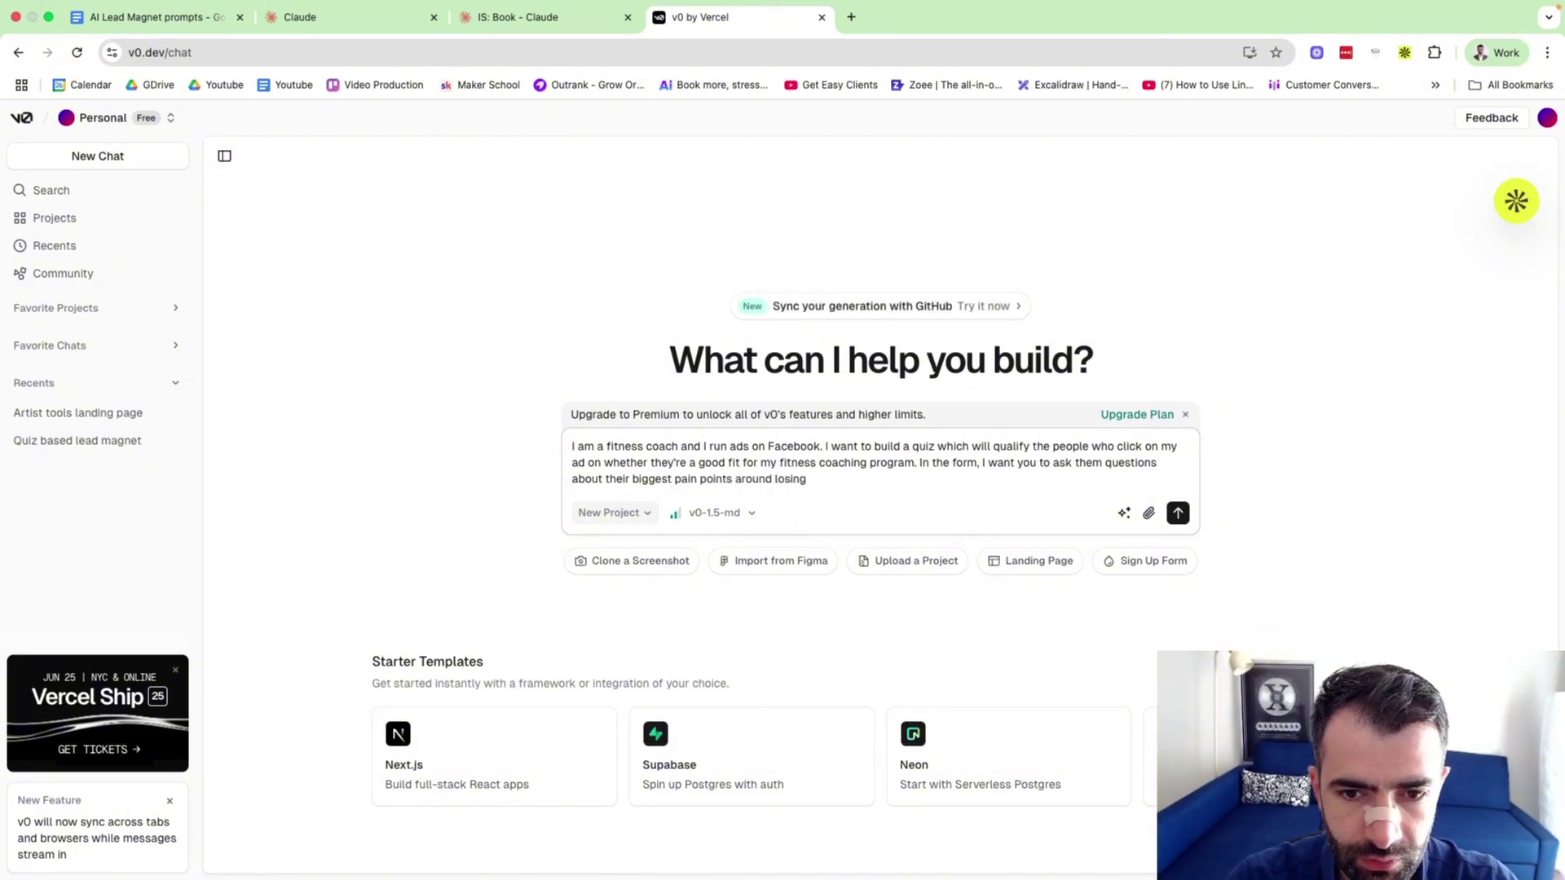
text( weig)
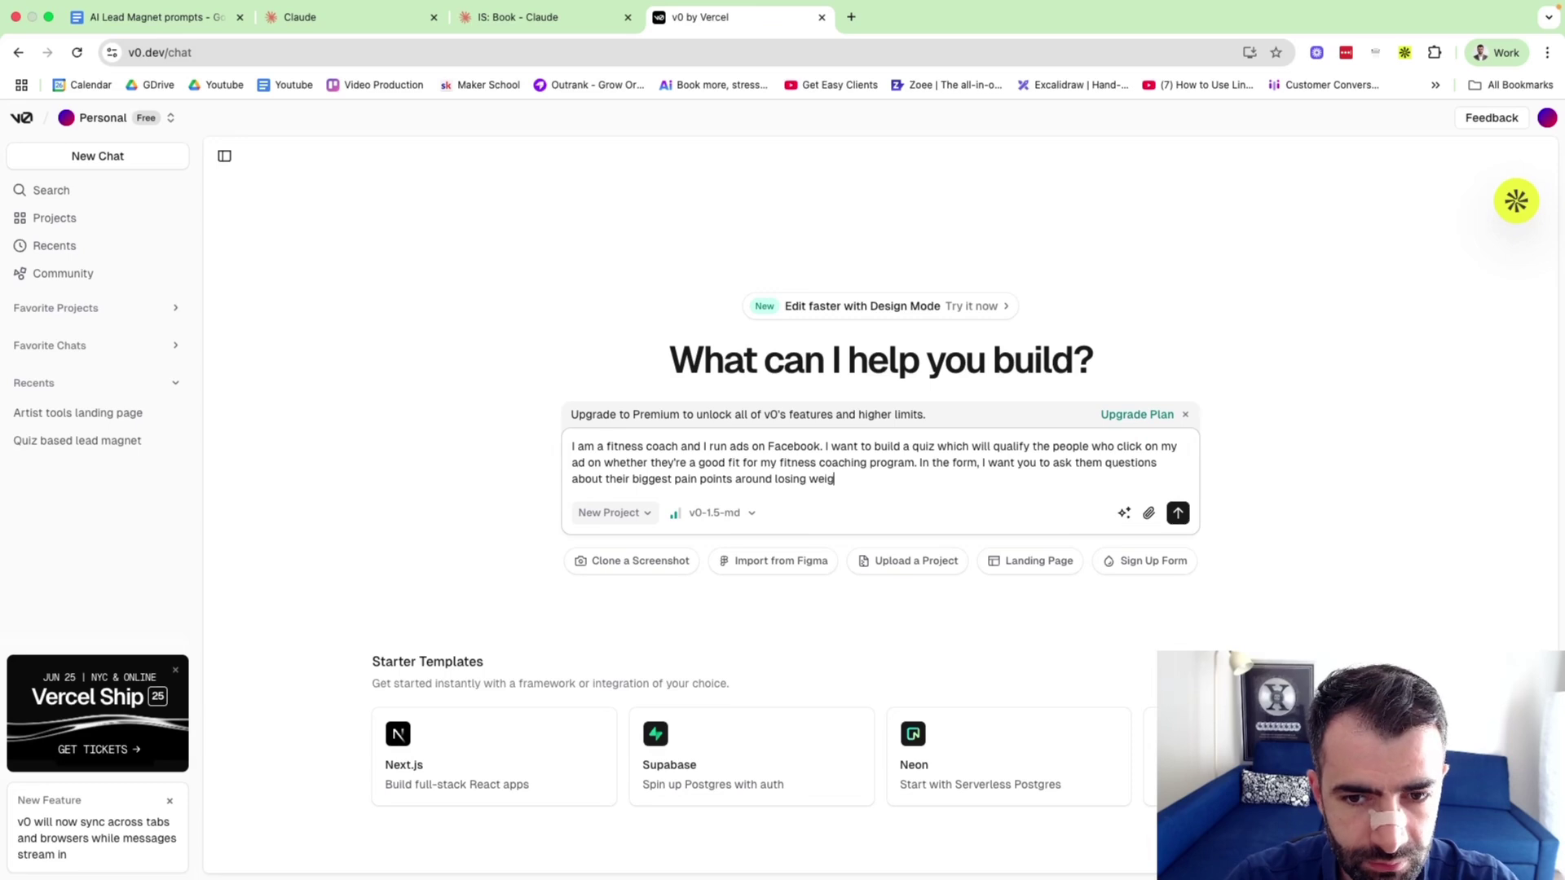
text(ht or gaining )
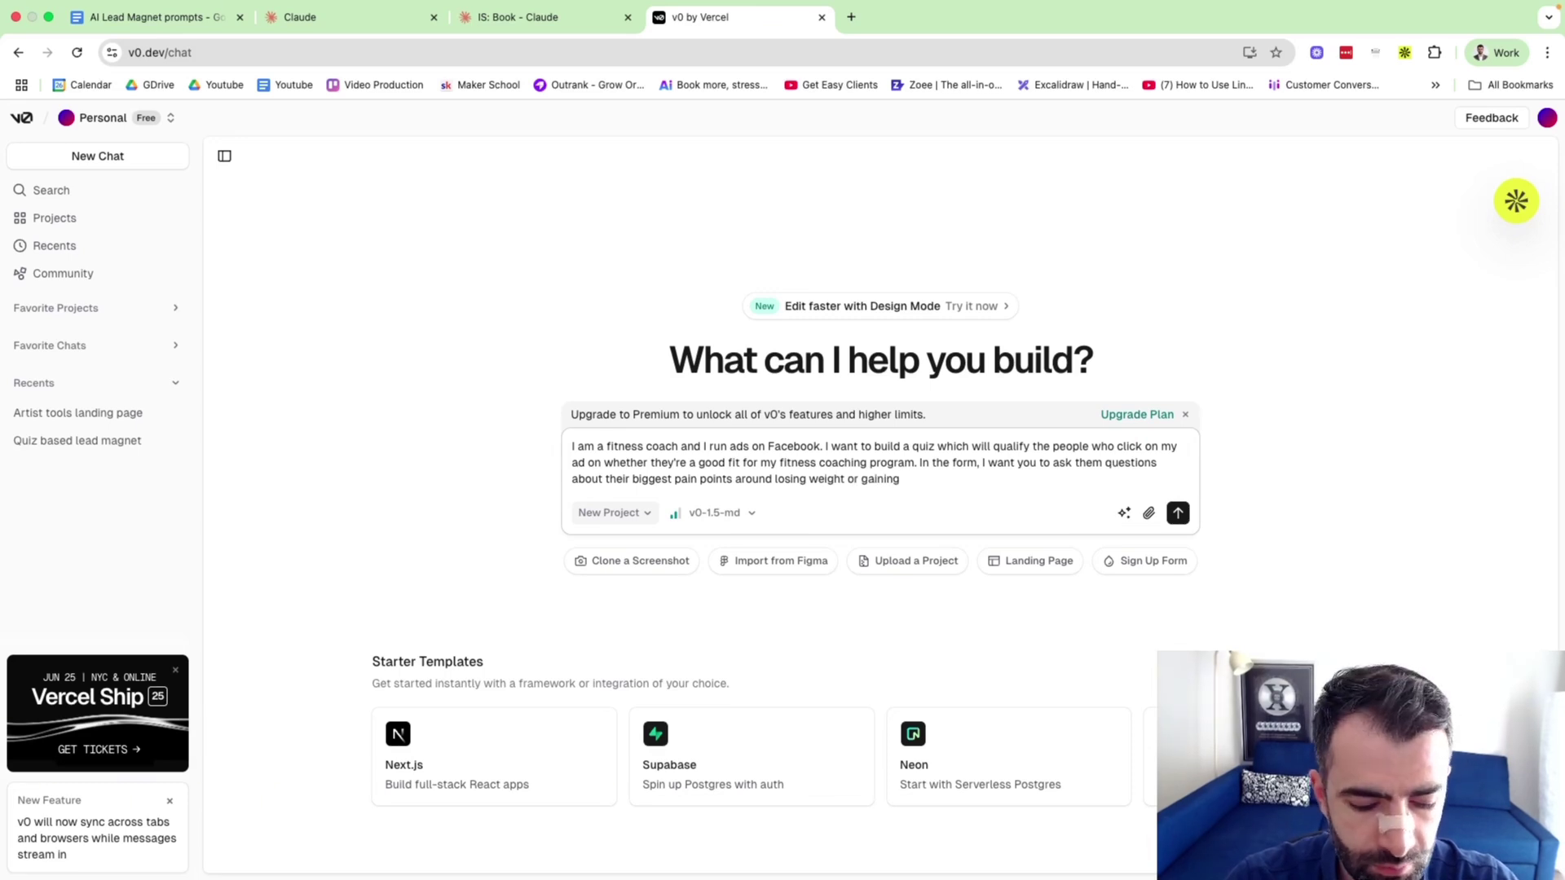
text(muscl)
text(e)
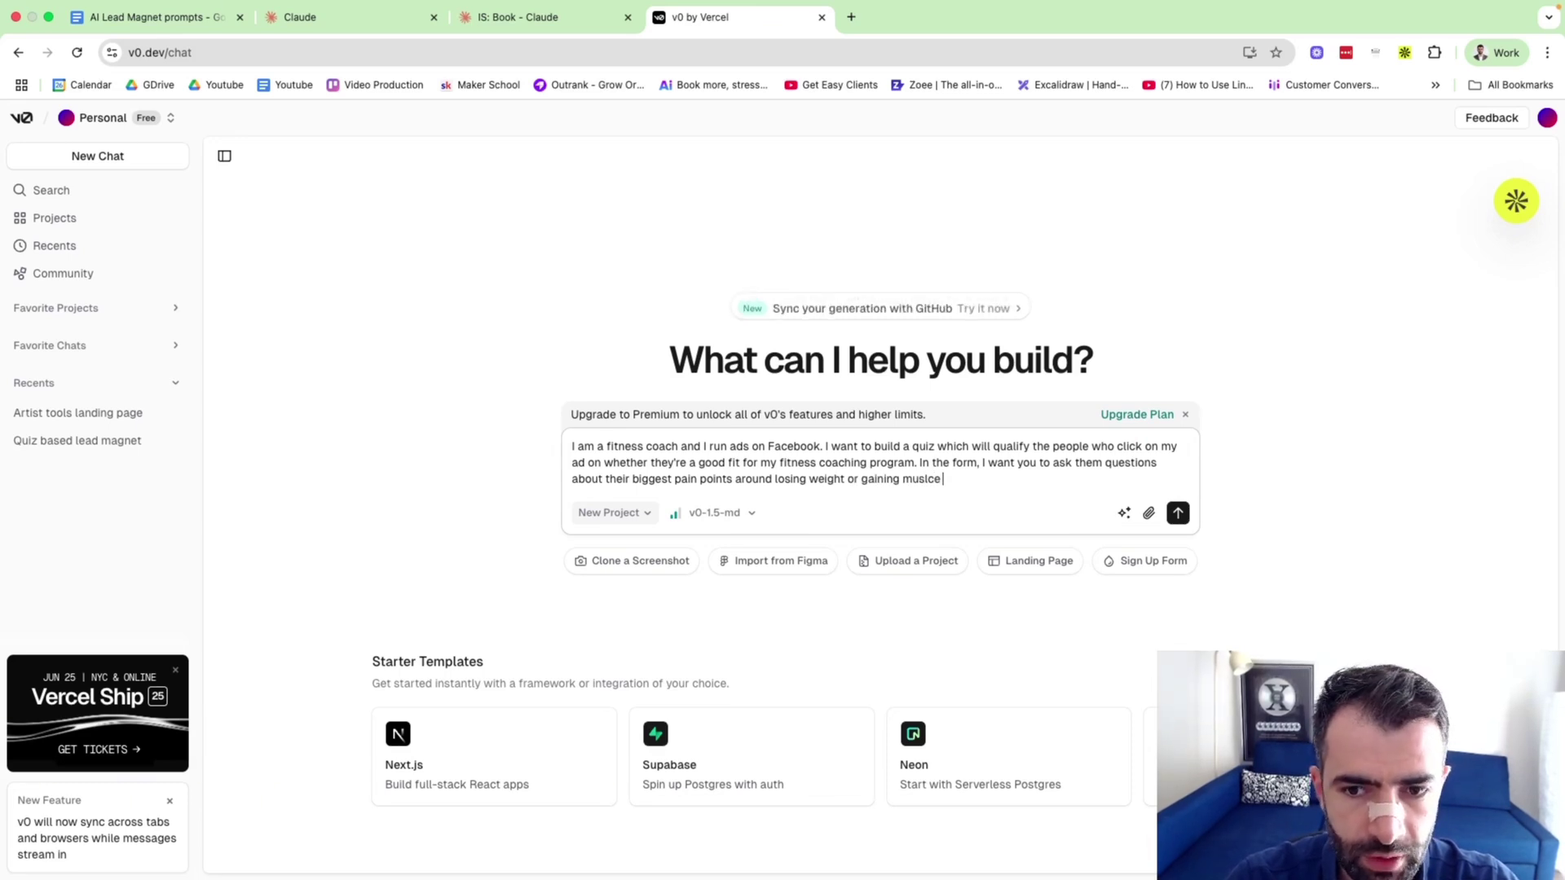
text( and)
key(BackSpace)
key(BackSpace)
key(BackSpace)
text(, wh)
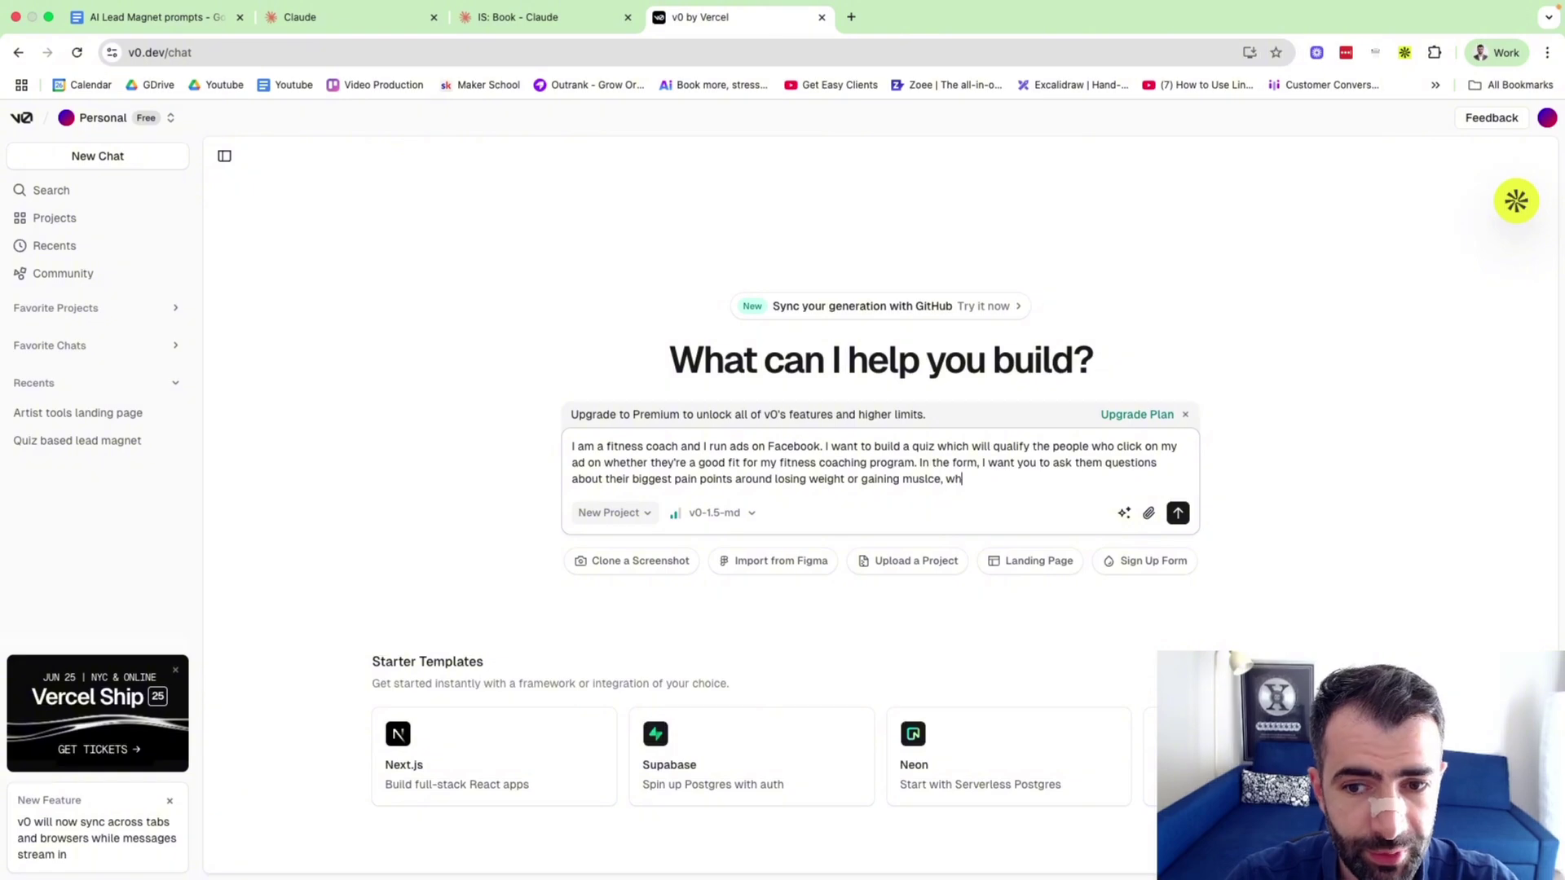
text(at they've tried in e)
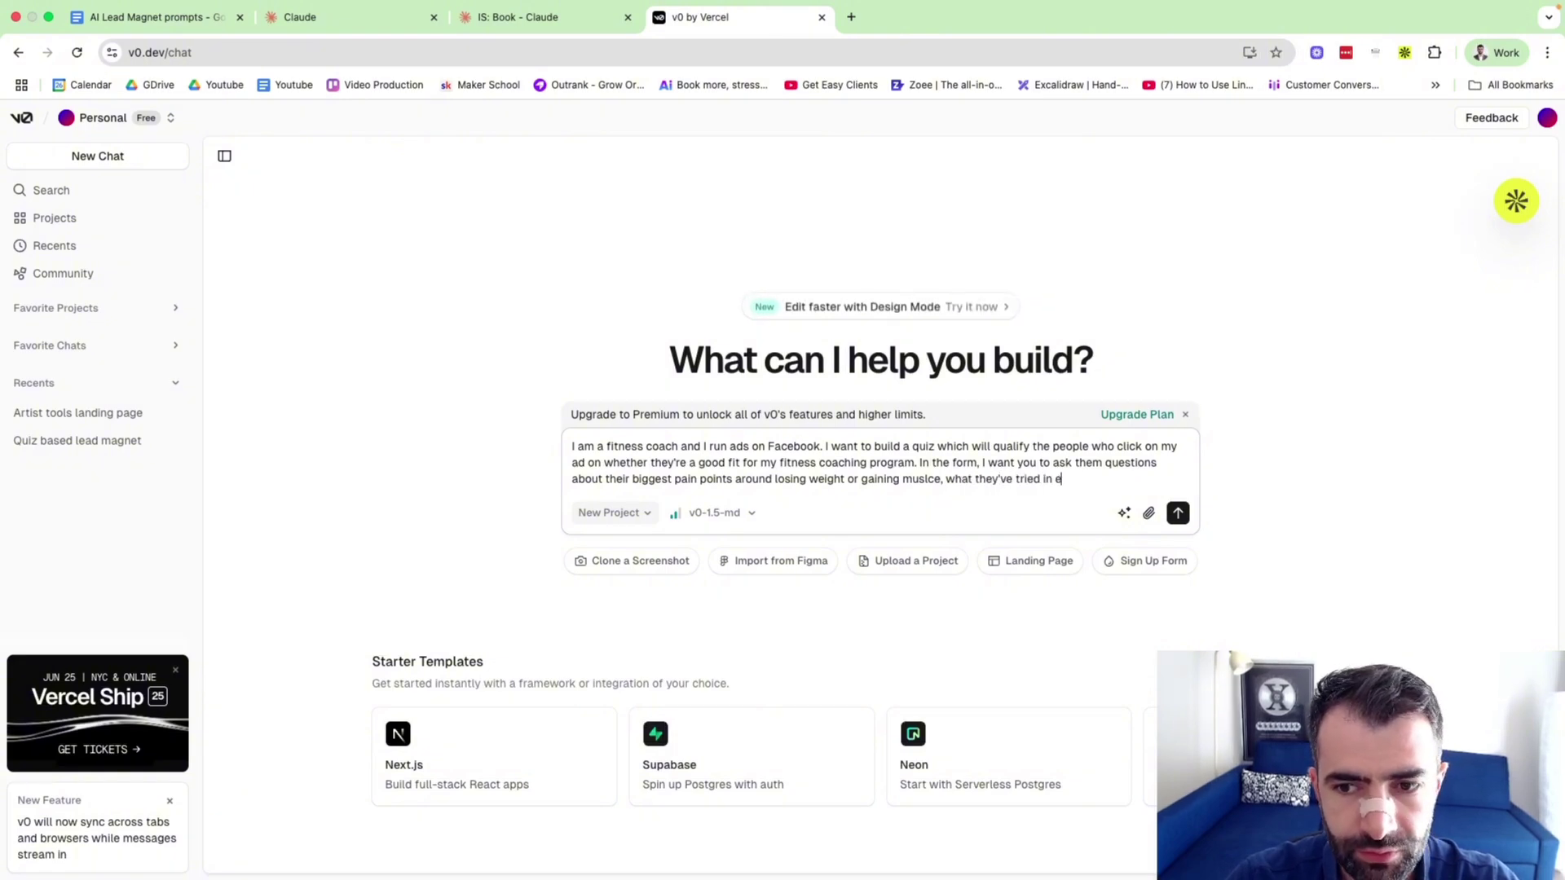
key(BackSpace)
text(the past)
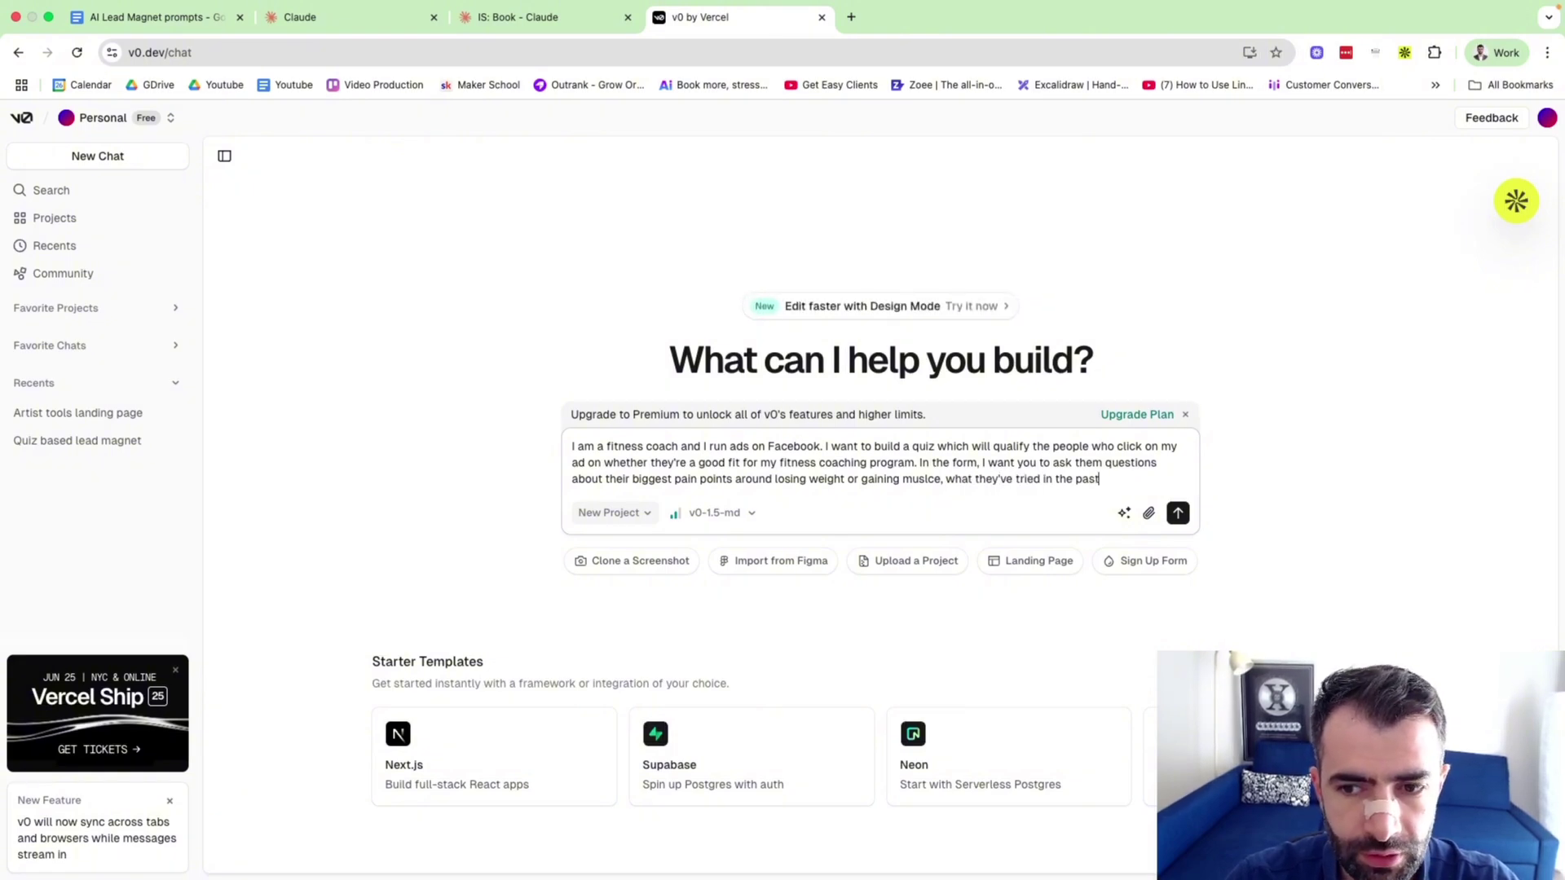
text( and so on.)
Add a final line asking for a phone number verified by SMS and email, and send the prompt.
key(shift+Return)
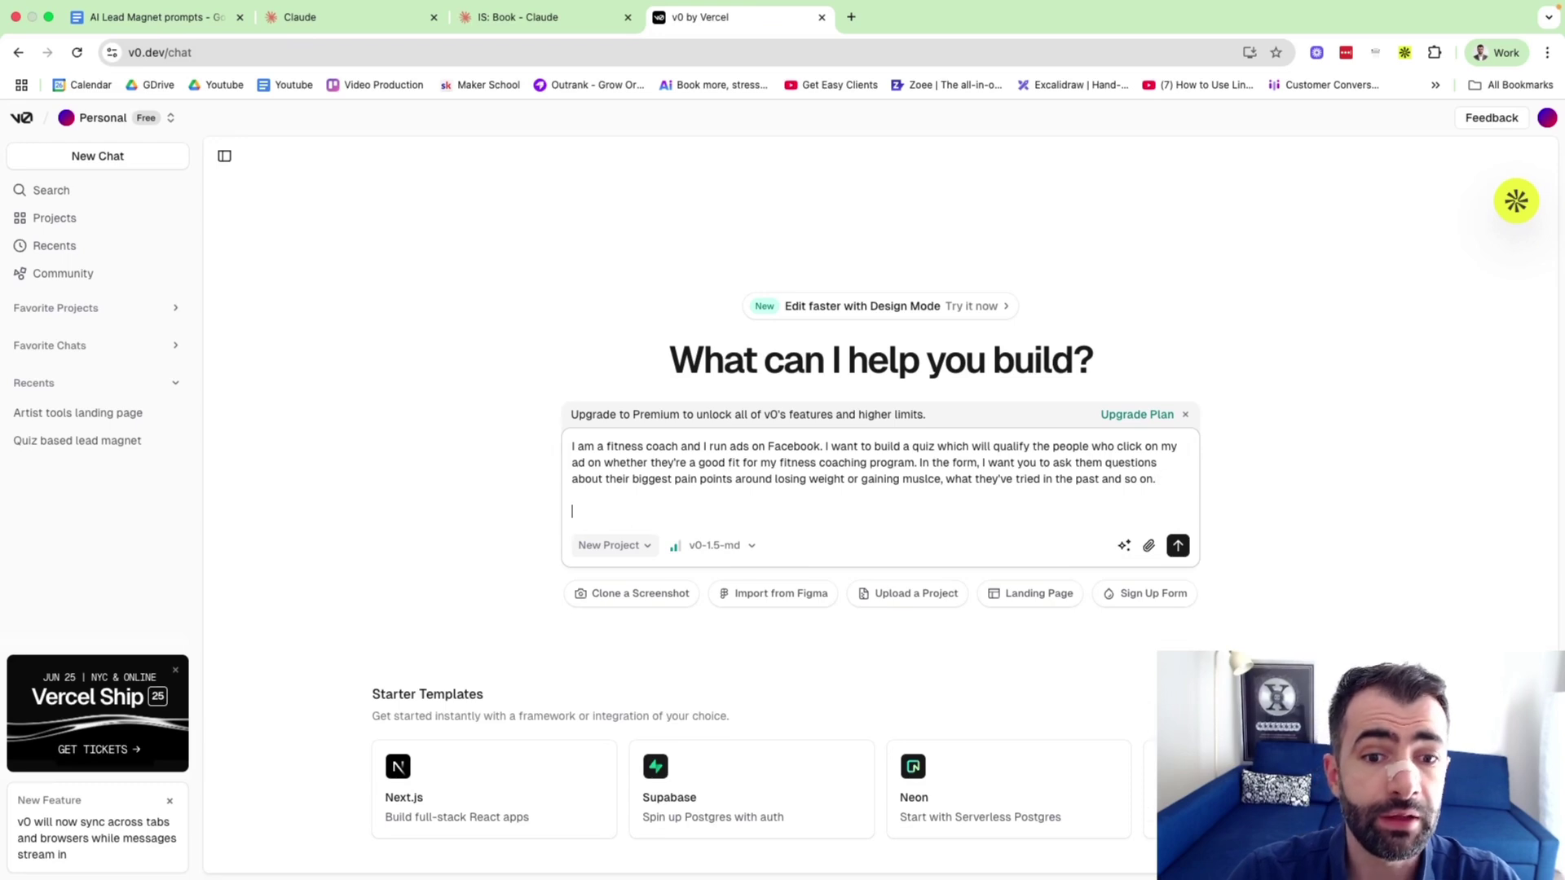
text(In the end, I)
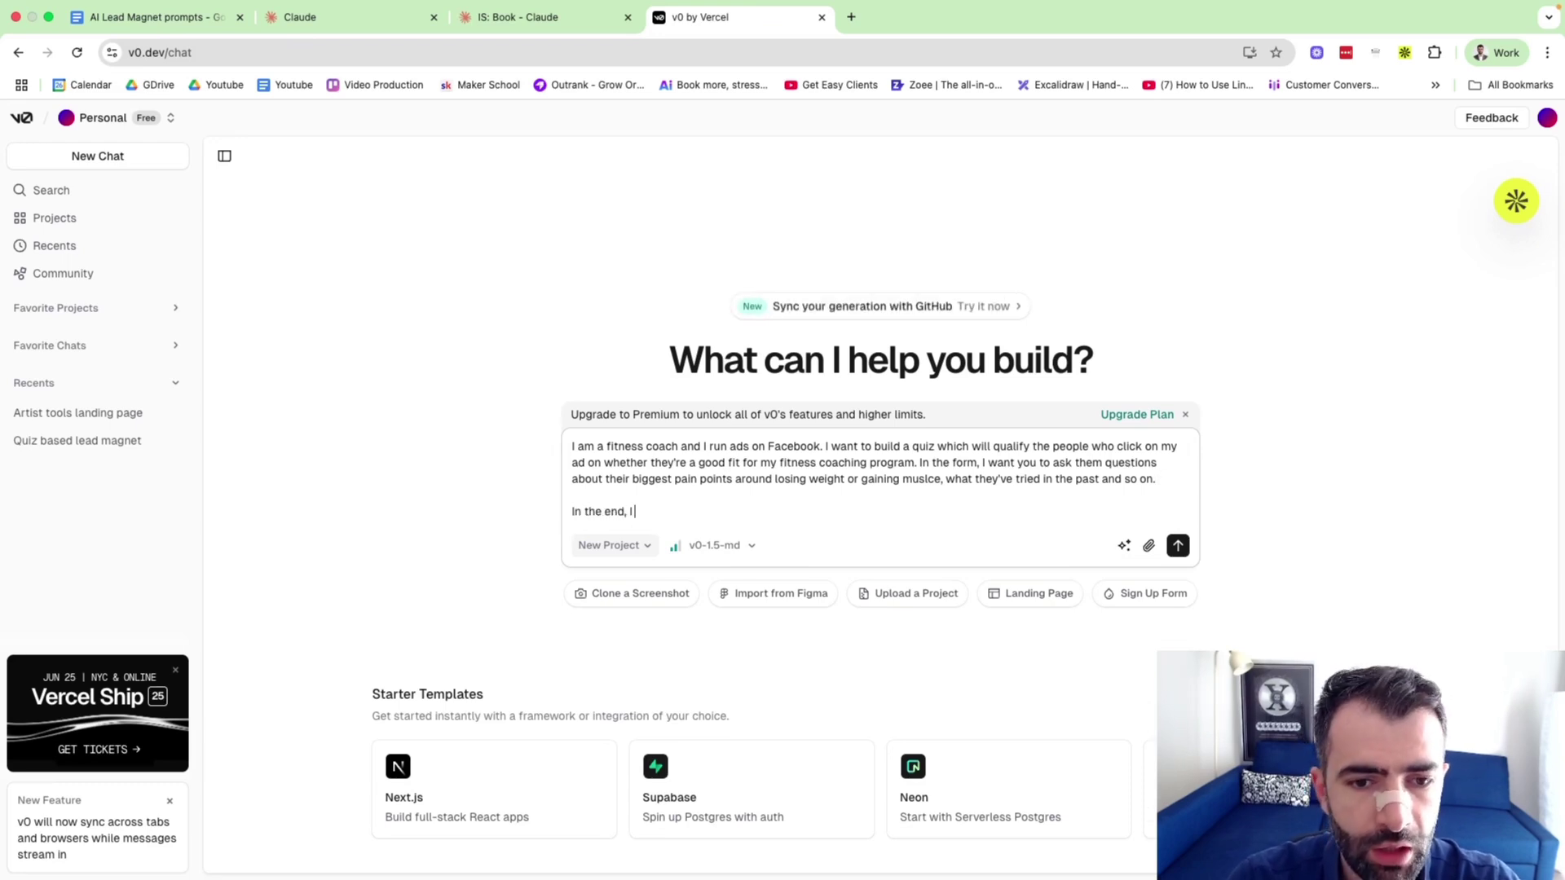
text( want you to ask t)
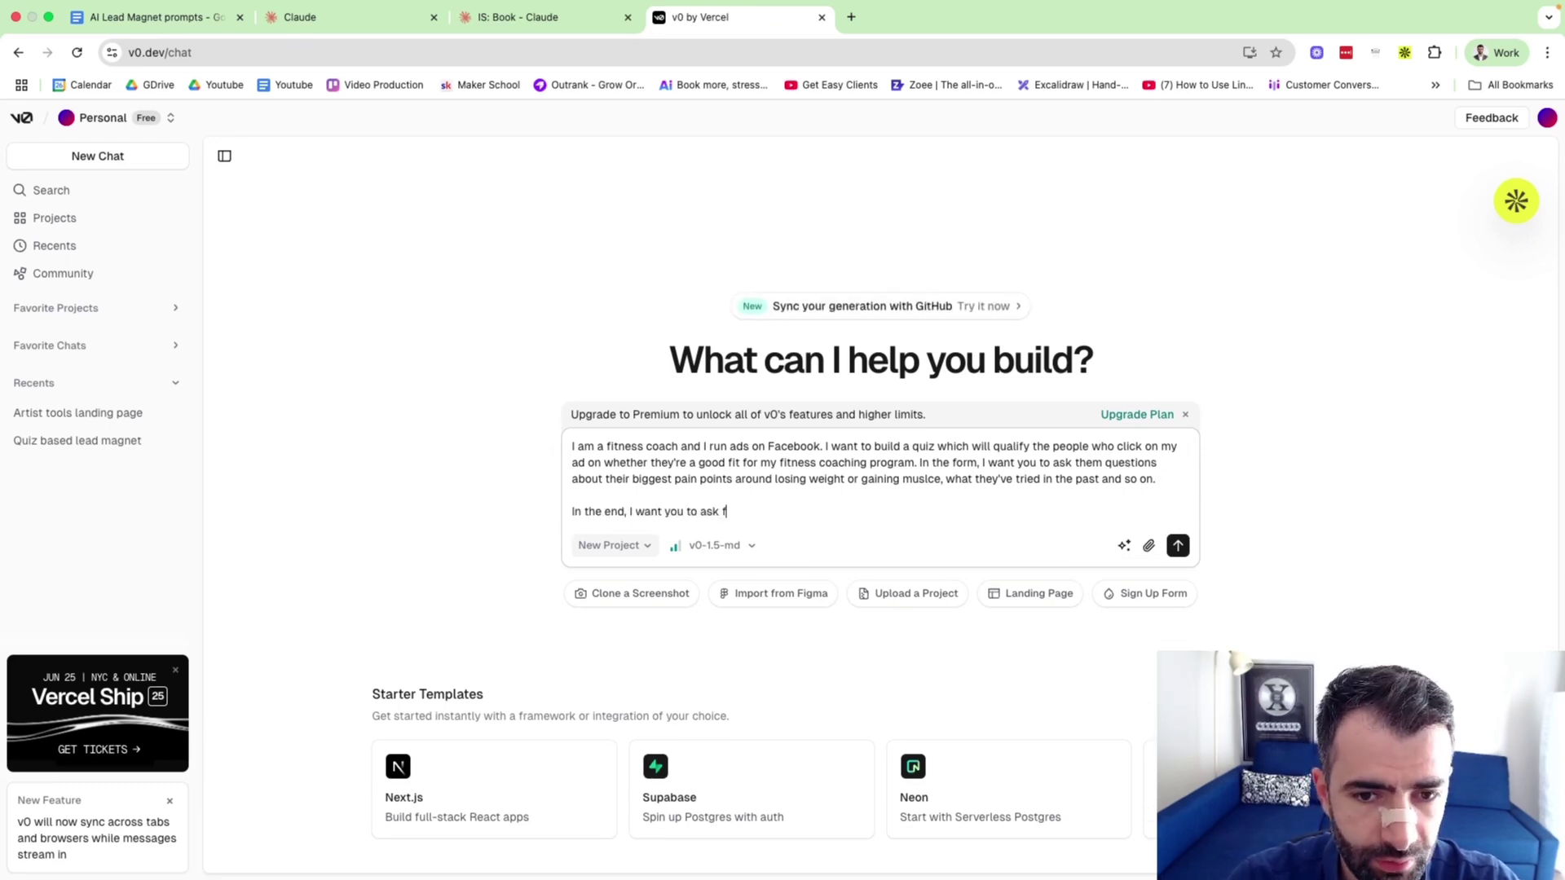
text(heir phone nu)
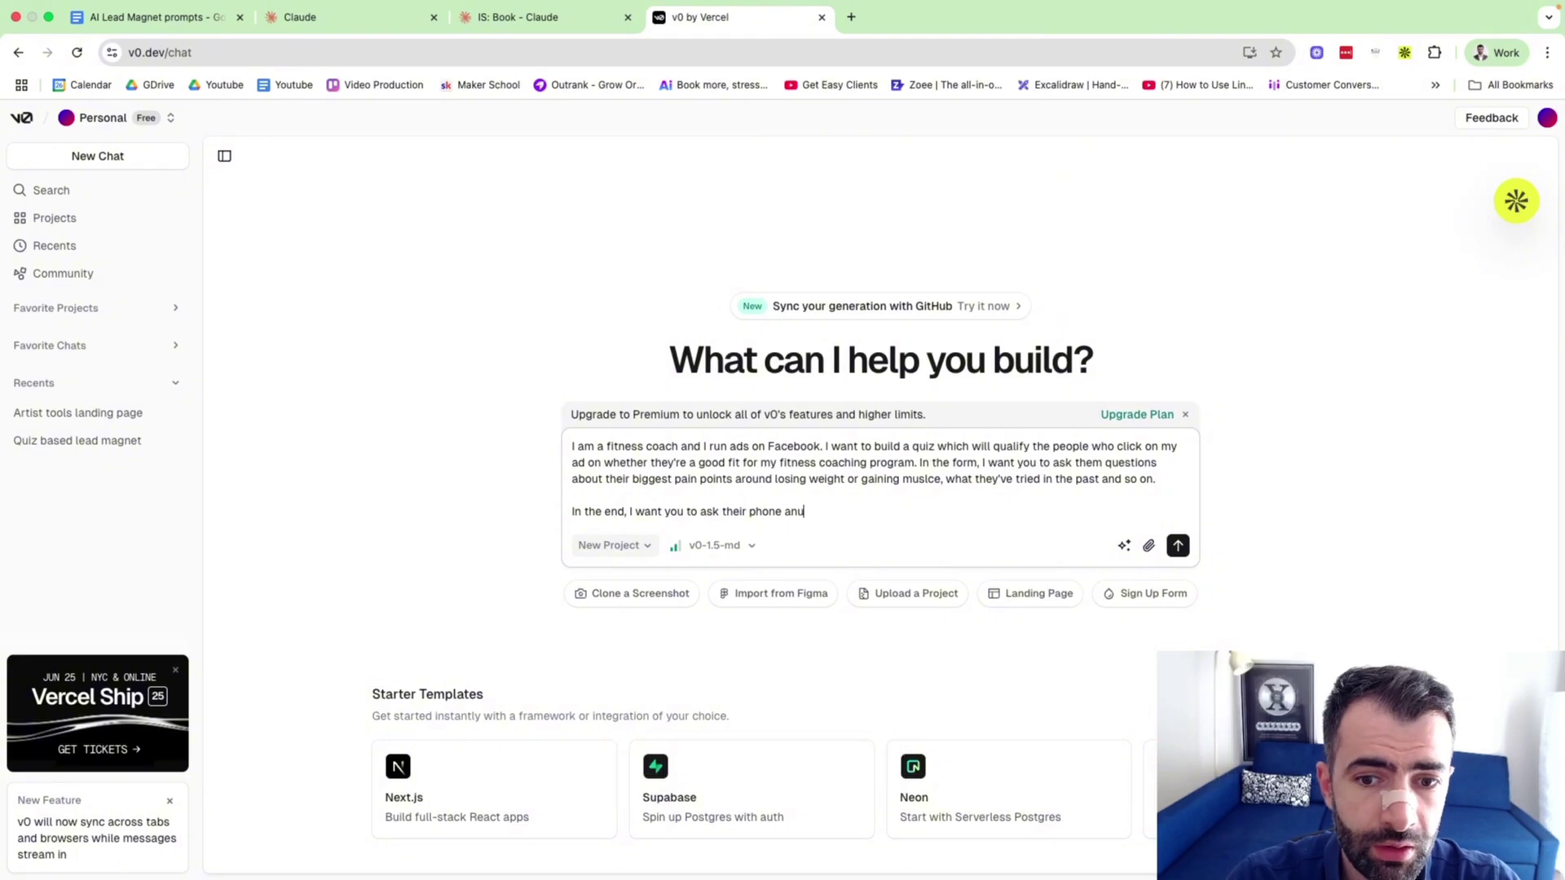
text(mber hwich)
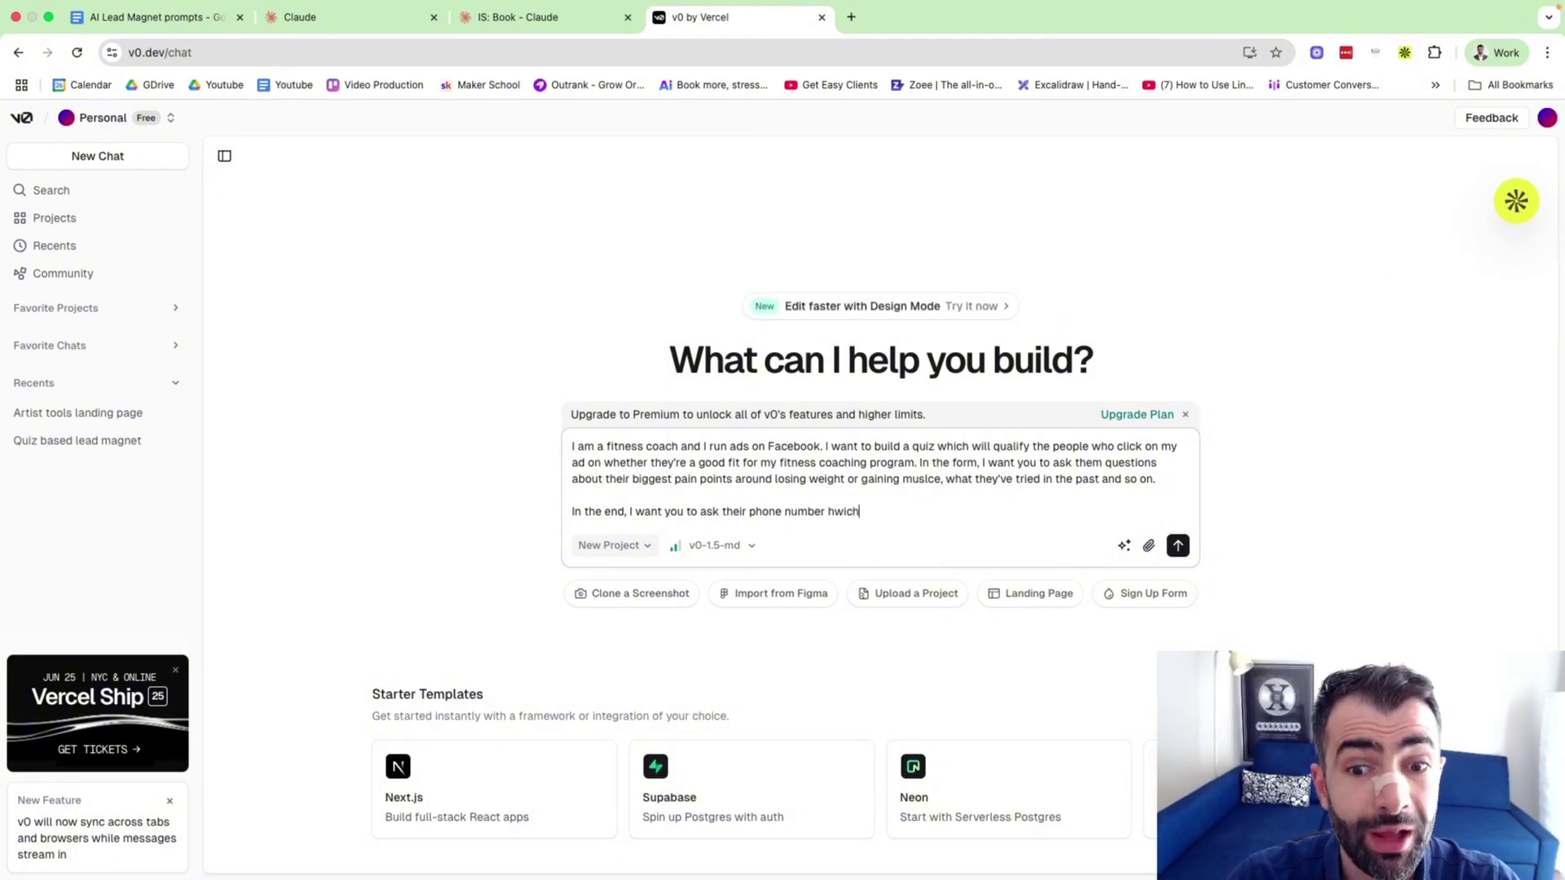
key(BackSpace)
key(BackSpace)
key(BackSpace)
key(BackSpace)
key(BackSpace)
text(w)
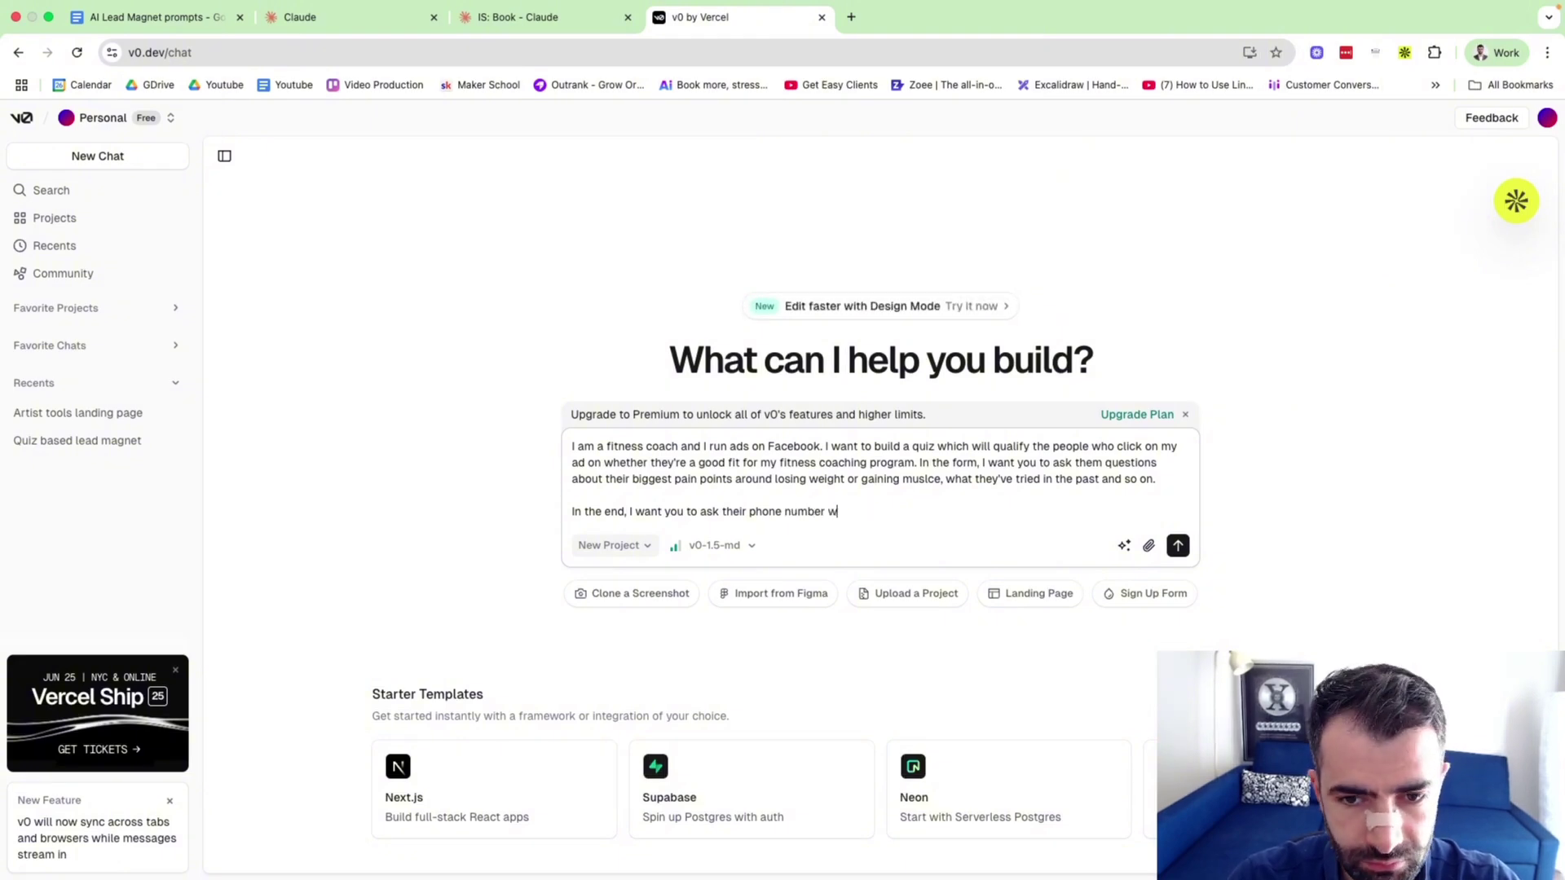
text(hich they'l hav)
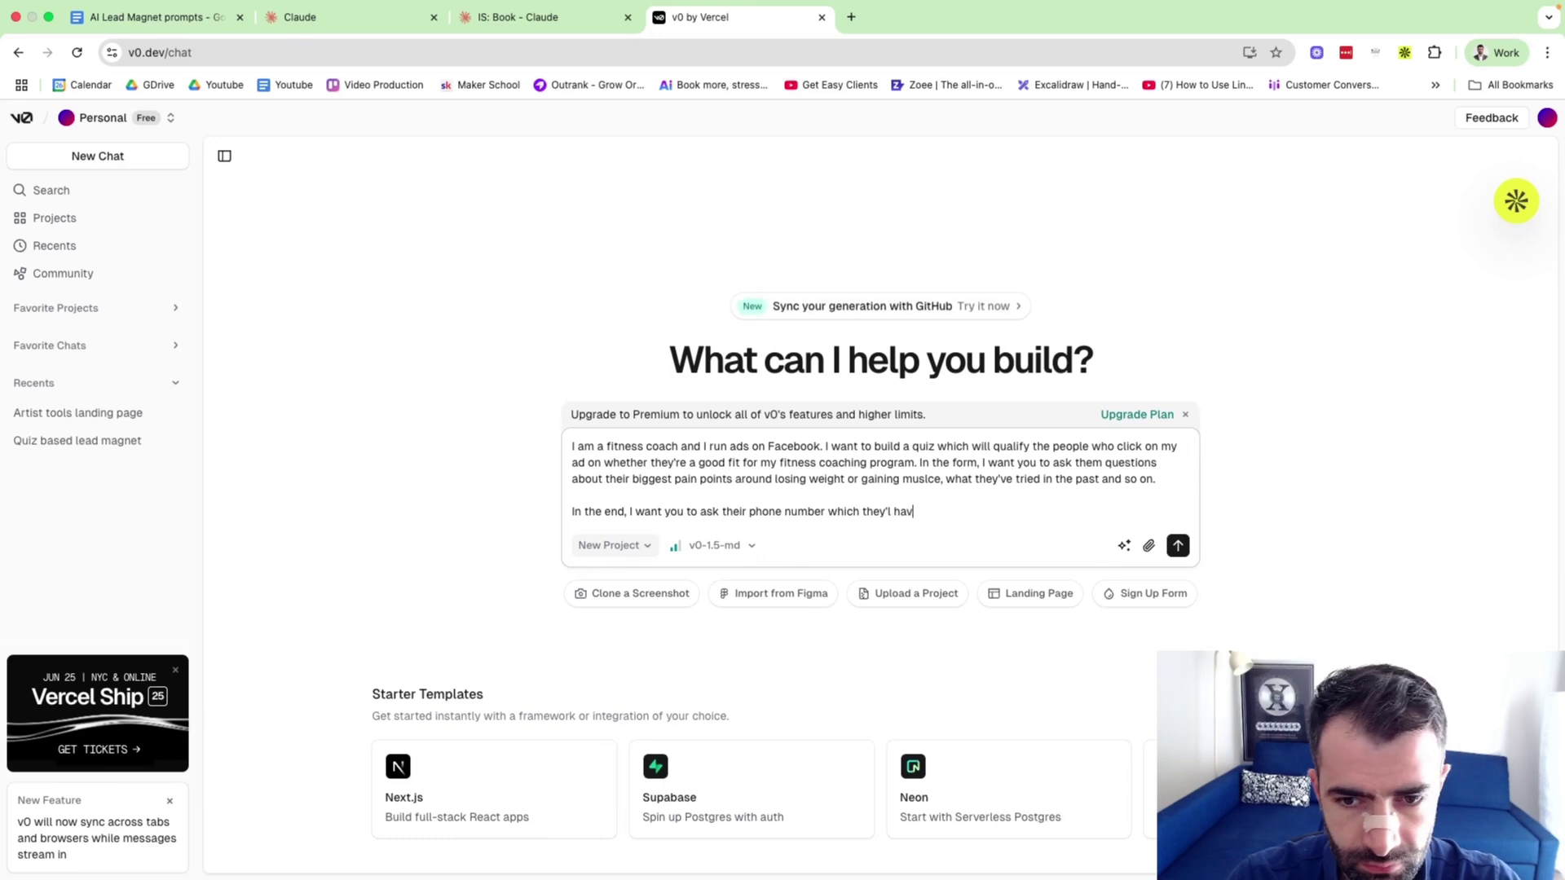
key(BackSpace)
key(BackSpace)
key(BackSpace)
key(BackSpace)
text(l have to v)
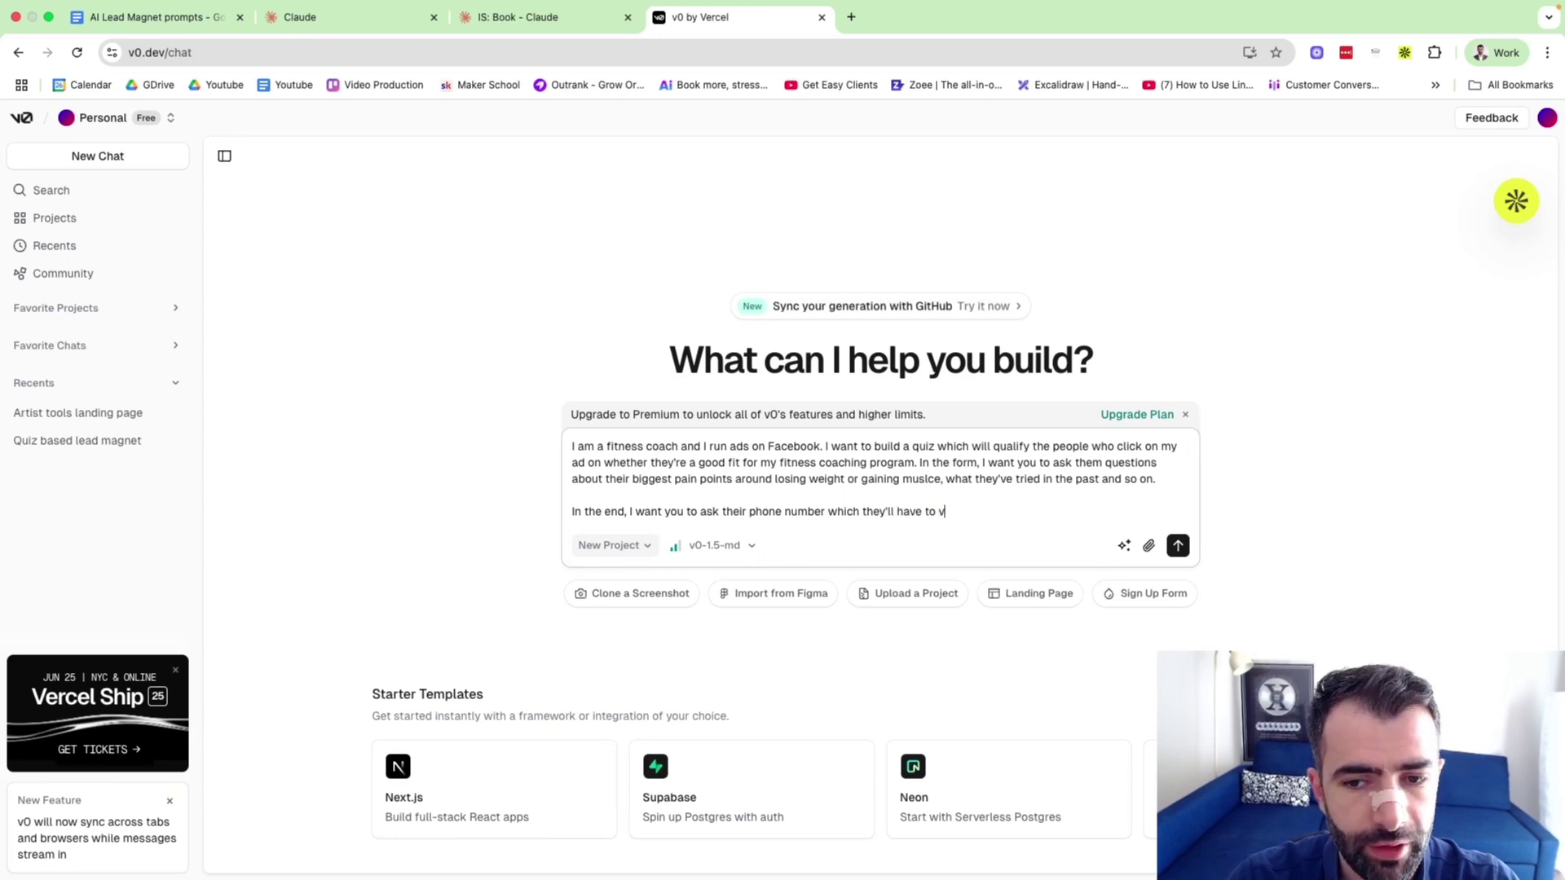
text(erify)
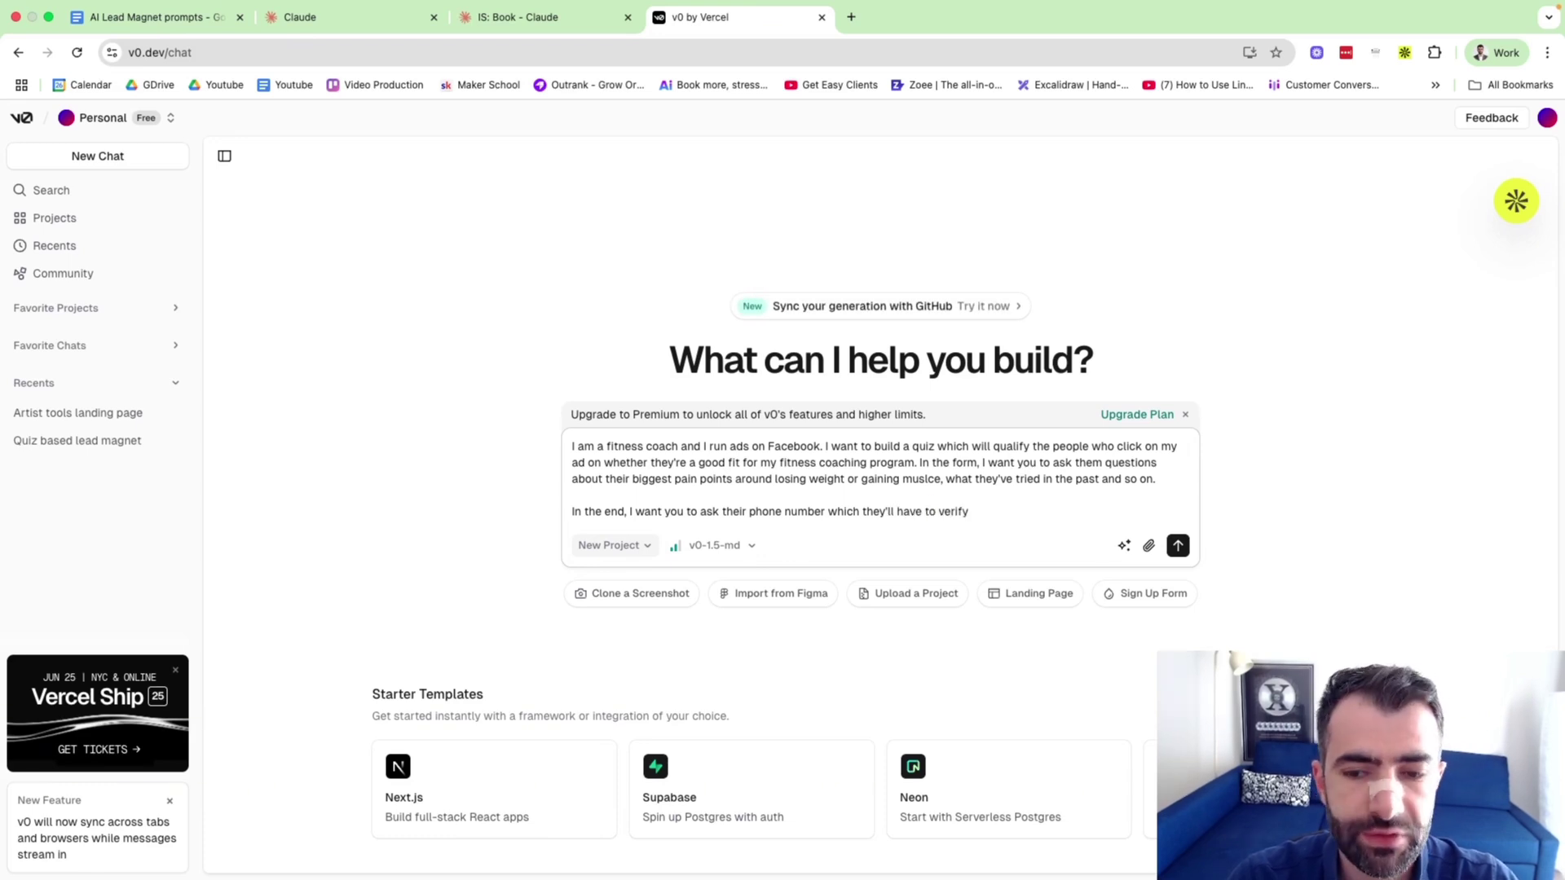
text( SMS and emai)
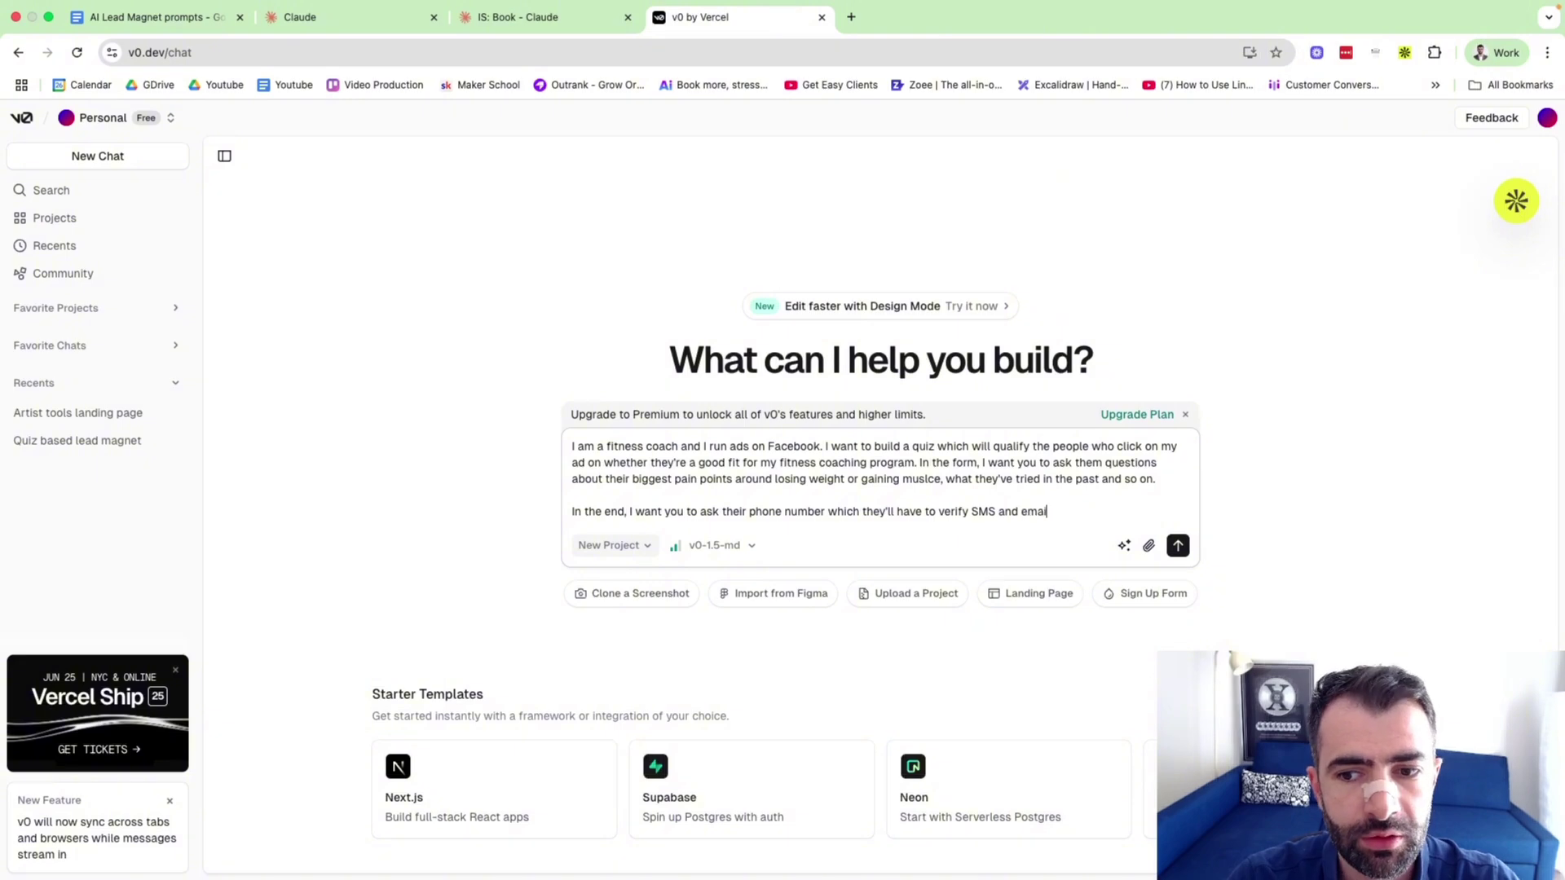
text(l.)
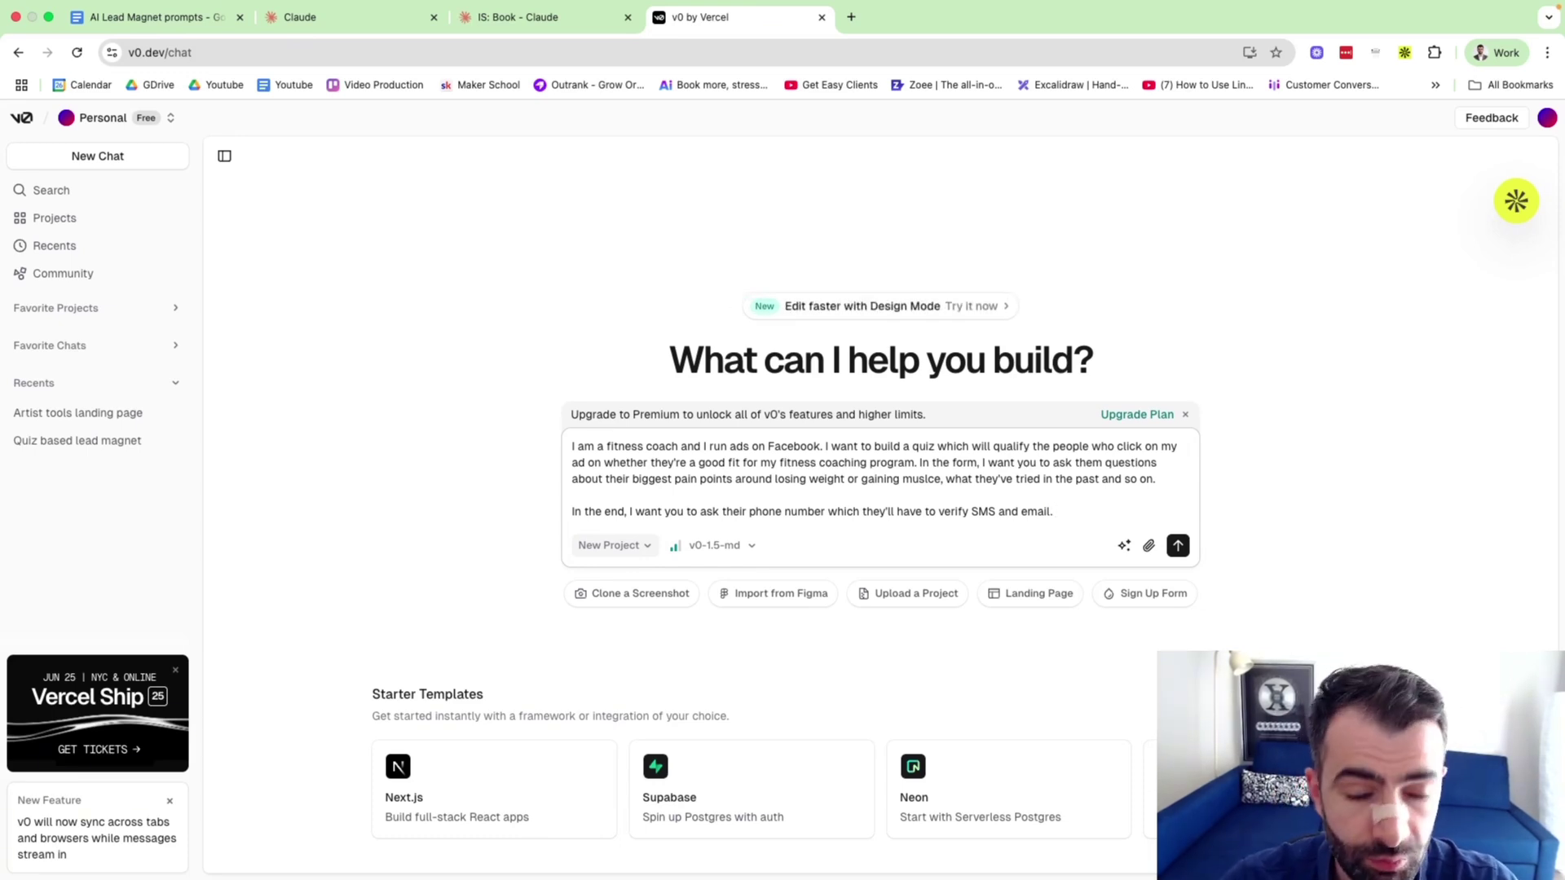
click(1178, 545)
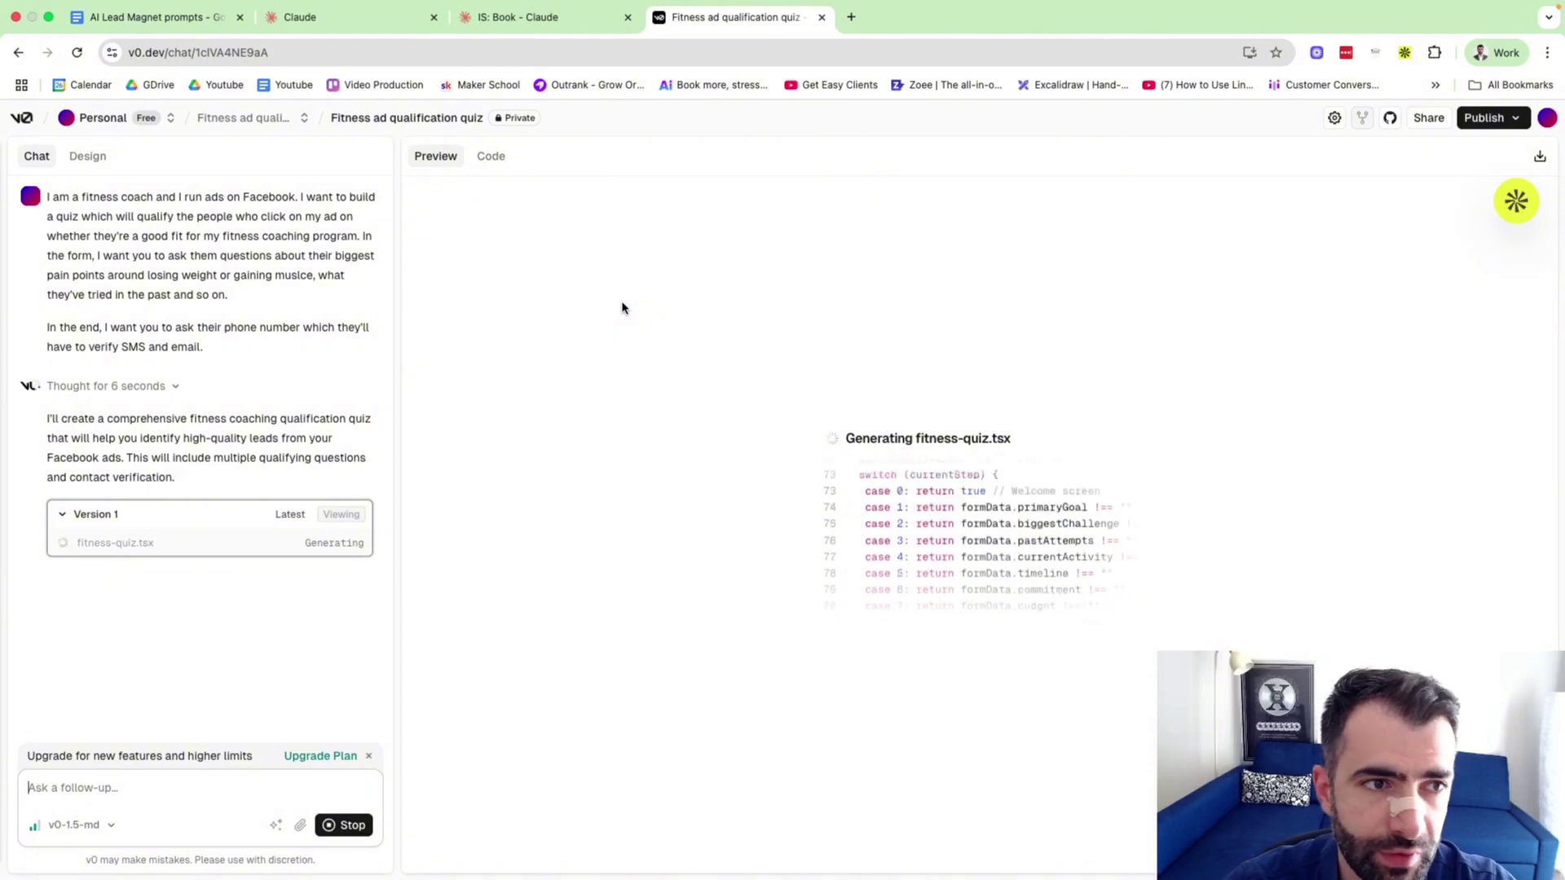
Open v0's home page in a new tab placed before the quiz tab.
right_click(31, 116)
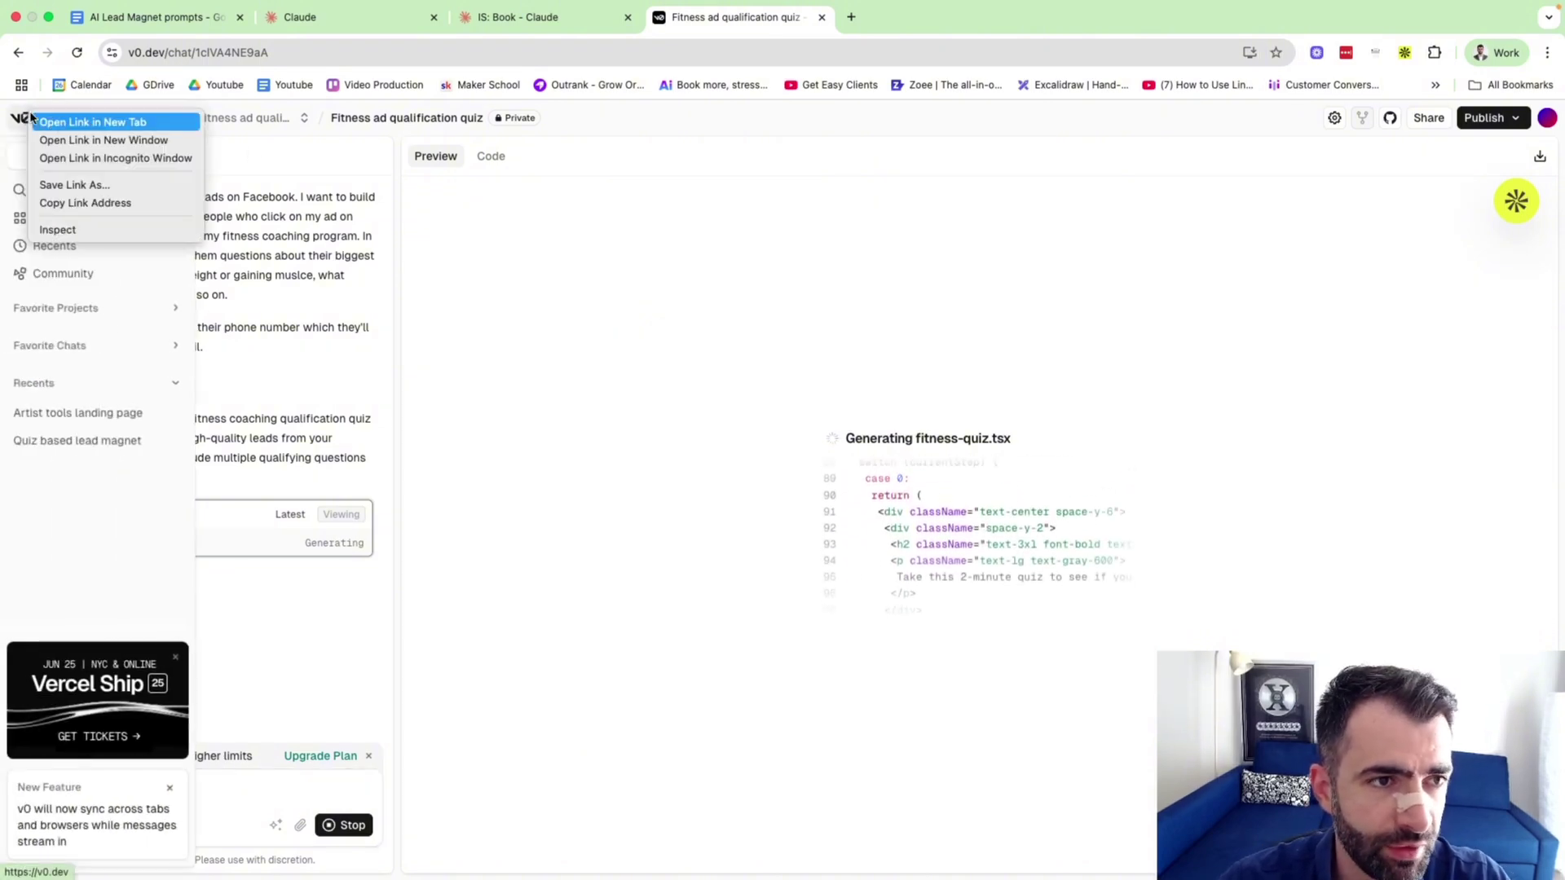
click(67, 121)
drag(888, 18, 714, 21)
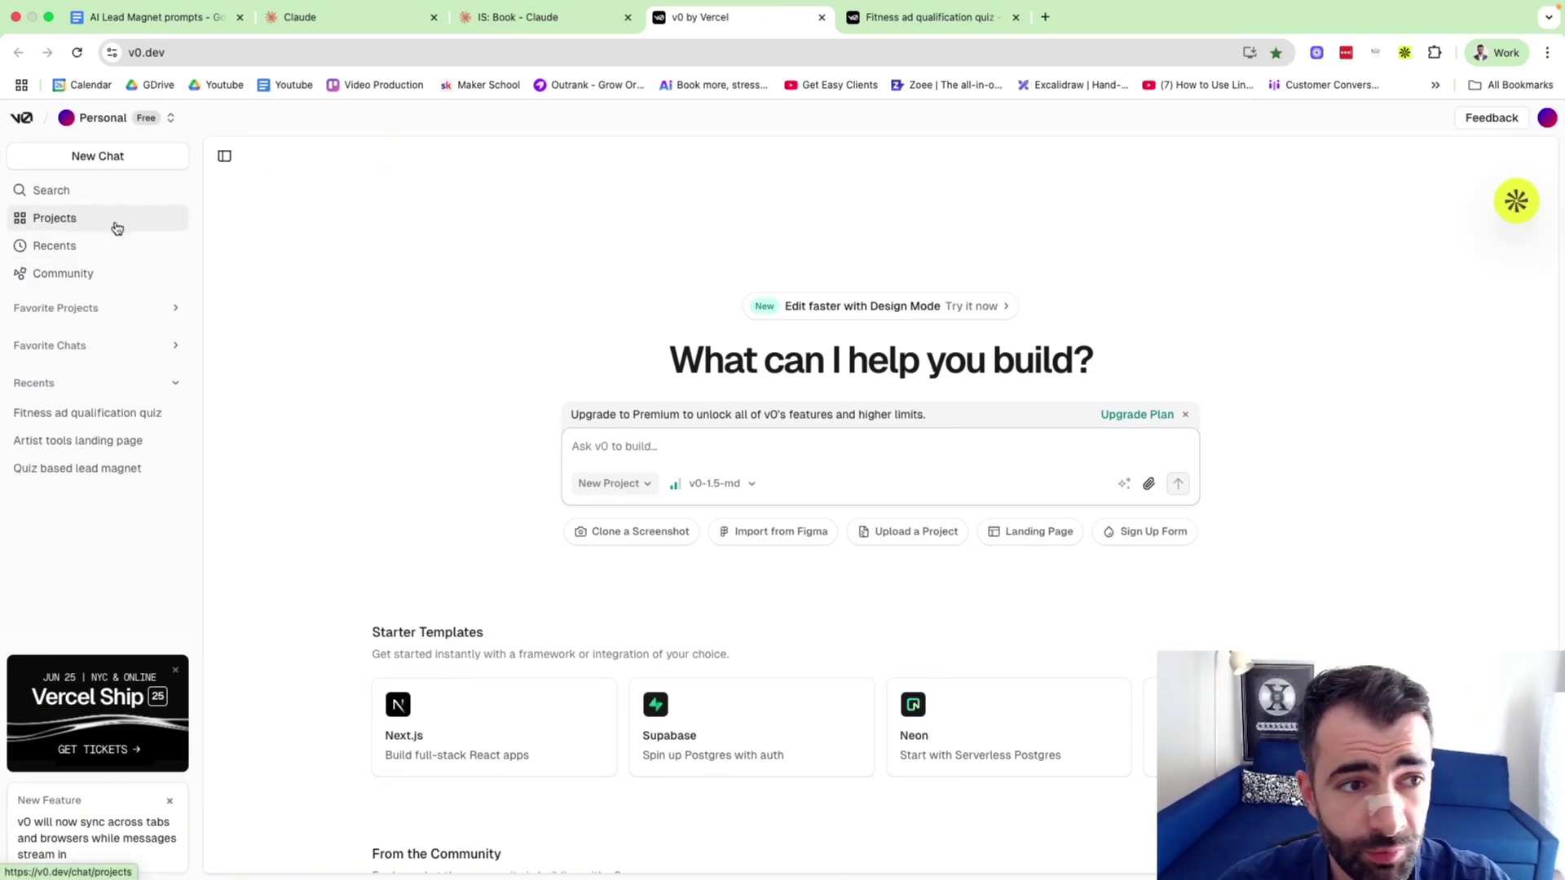
Open the 'Artist tools landing page' chat from Recents and review its original prompt and preview.
click(102, 246)
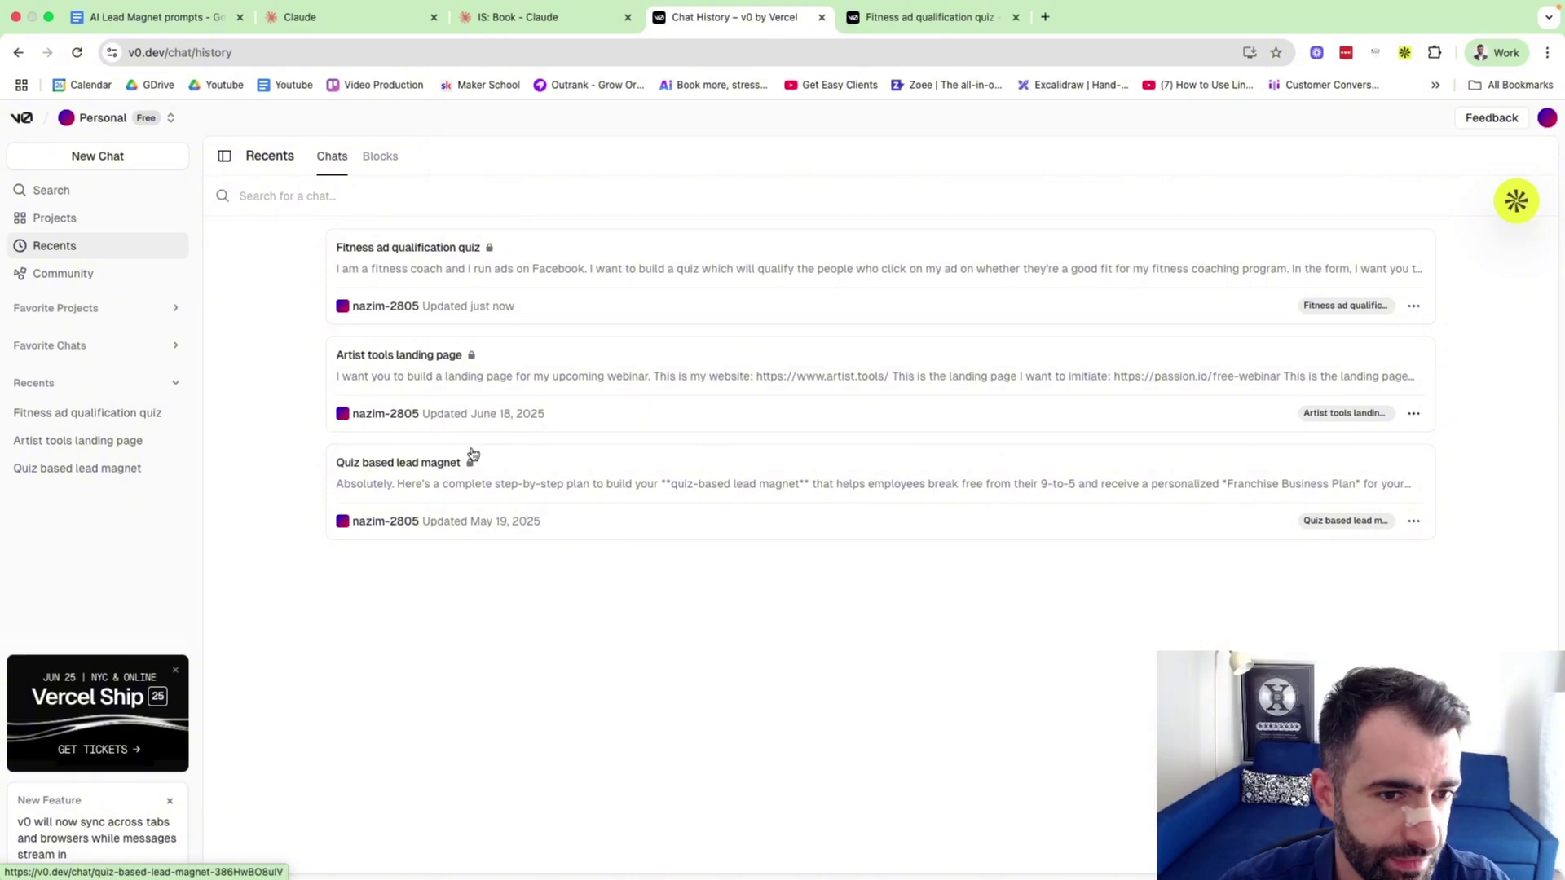
click(445, 388)
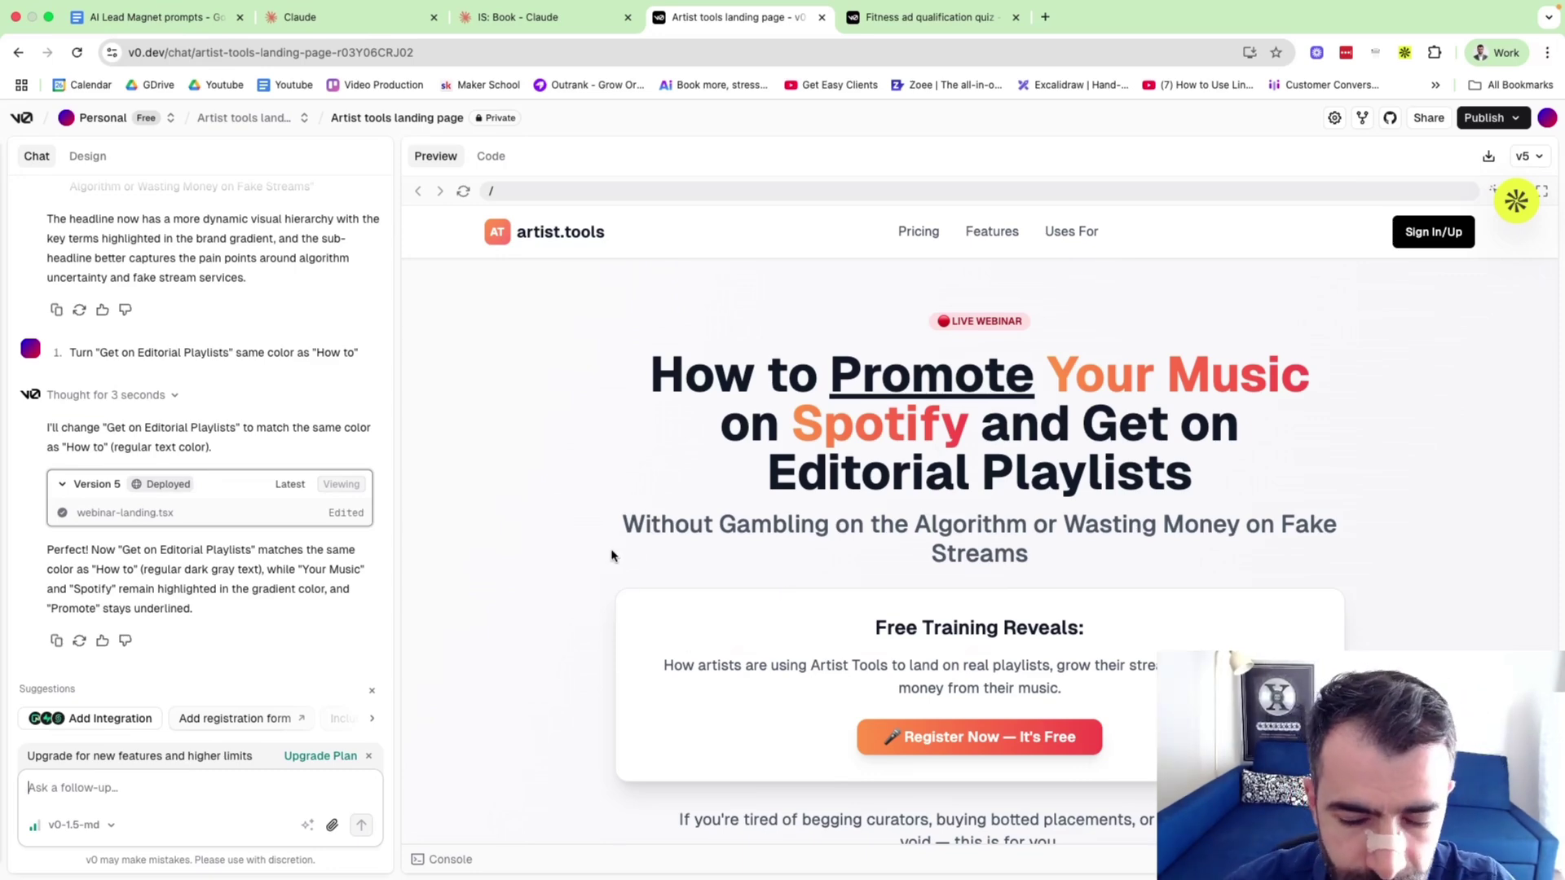
scroll(314, 552, up, 20)
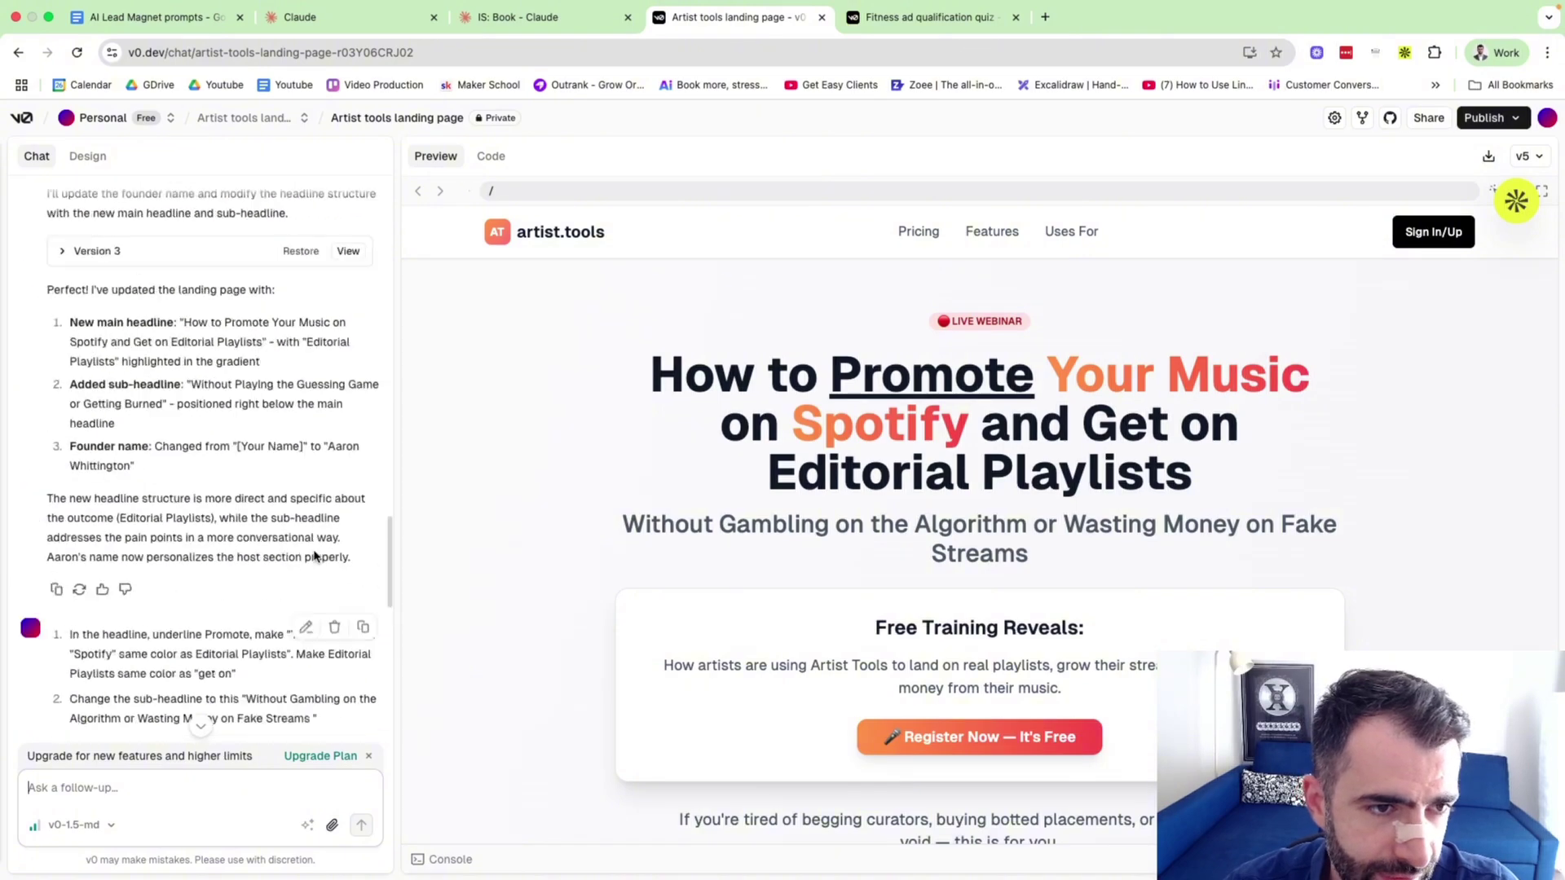
scroll(758, 612, down, 5)
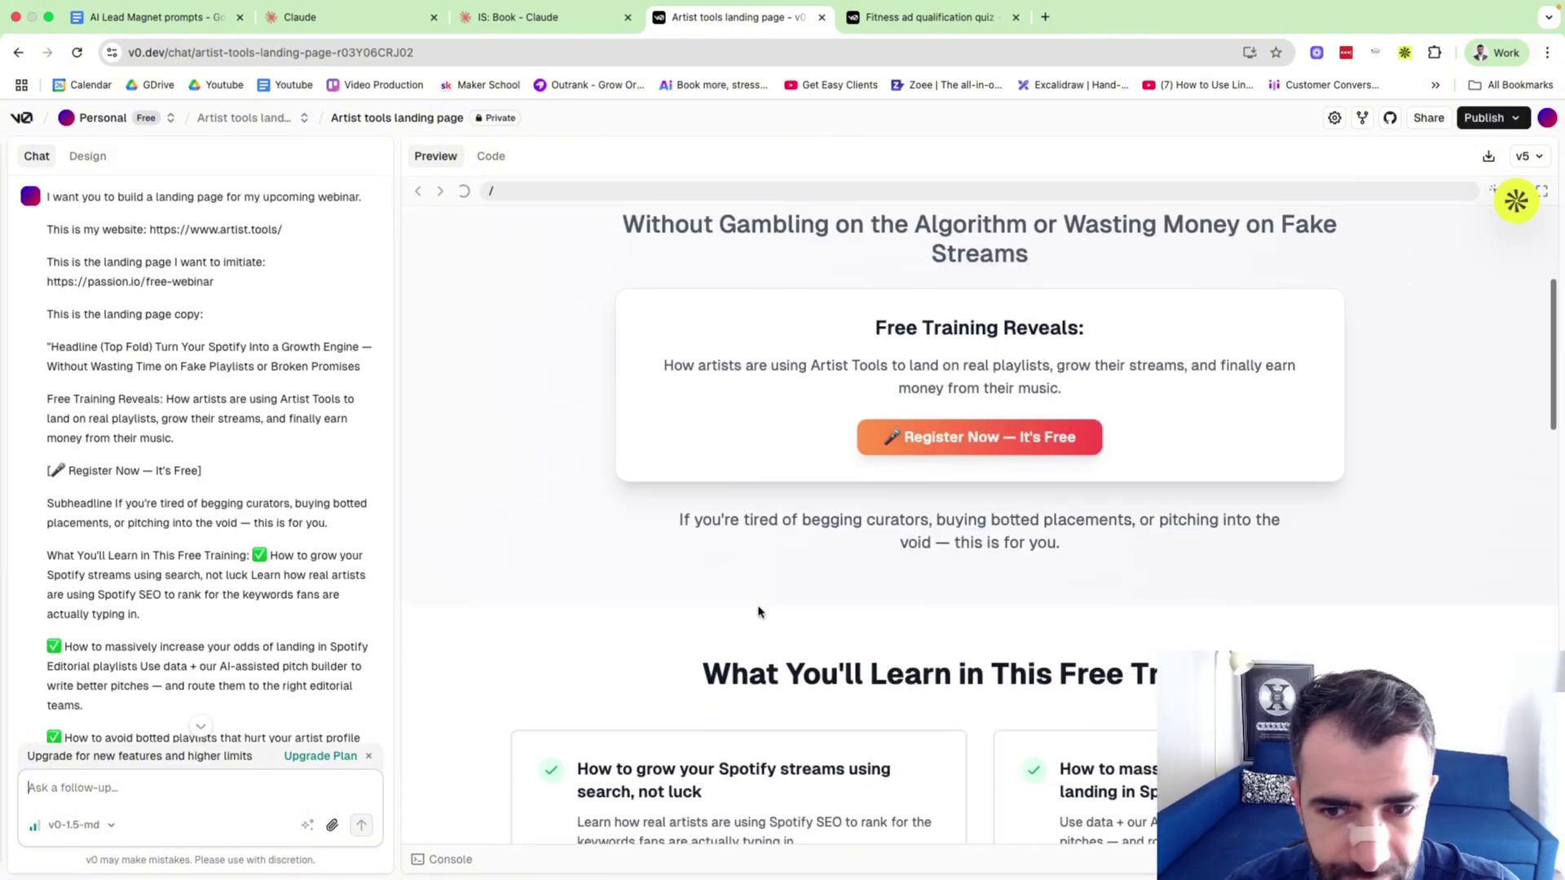
scroll(758, 612, up, 5)
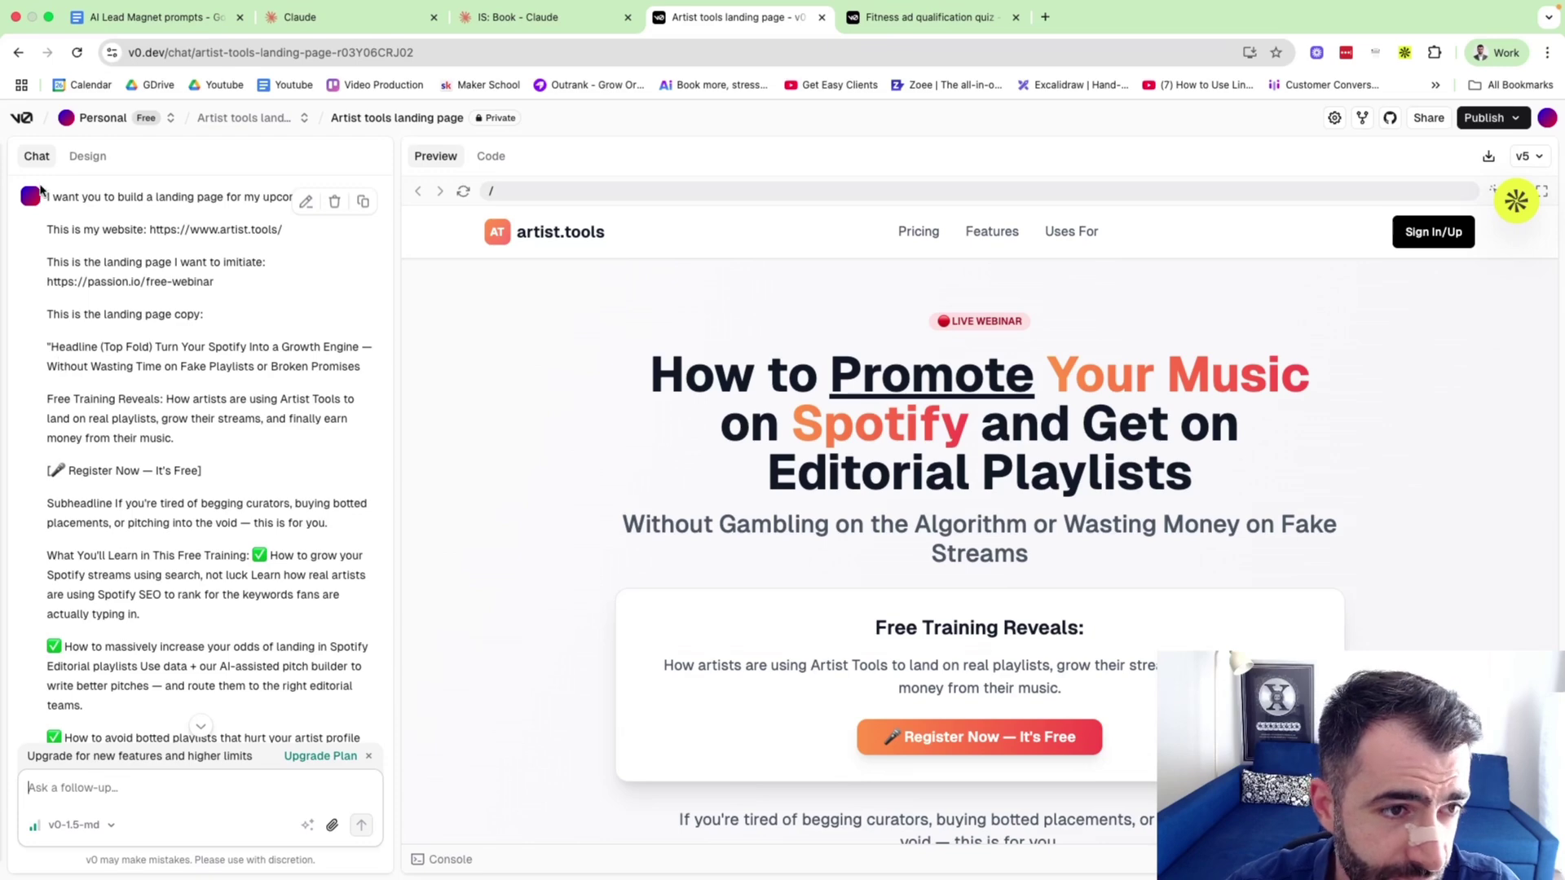
drag(40, 190, 279, 479)
click(251, 416)
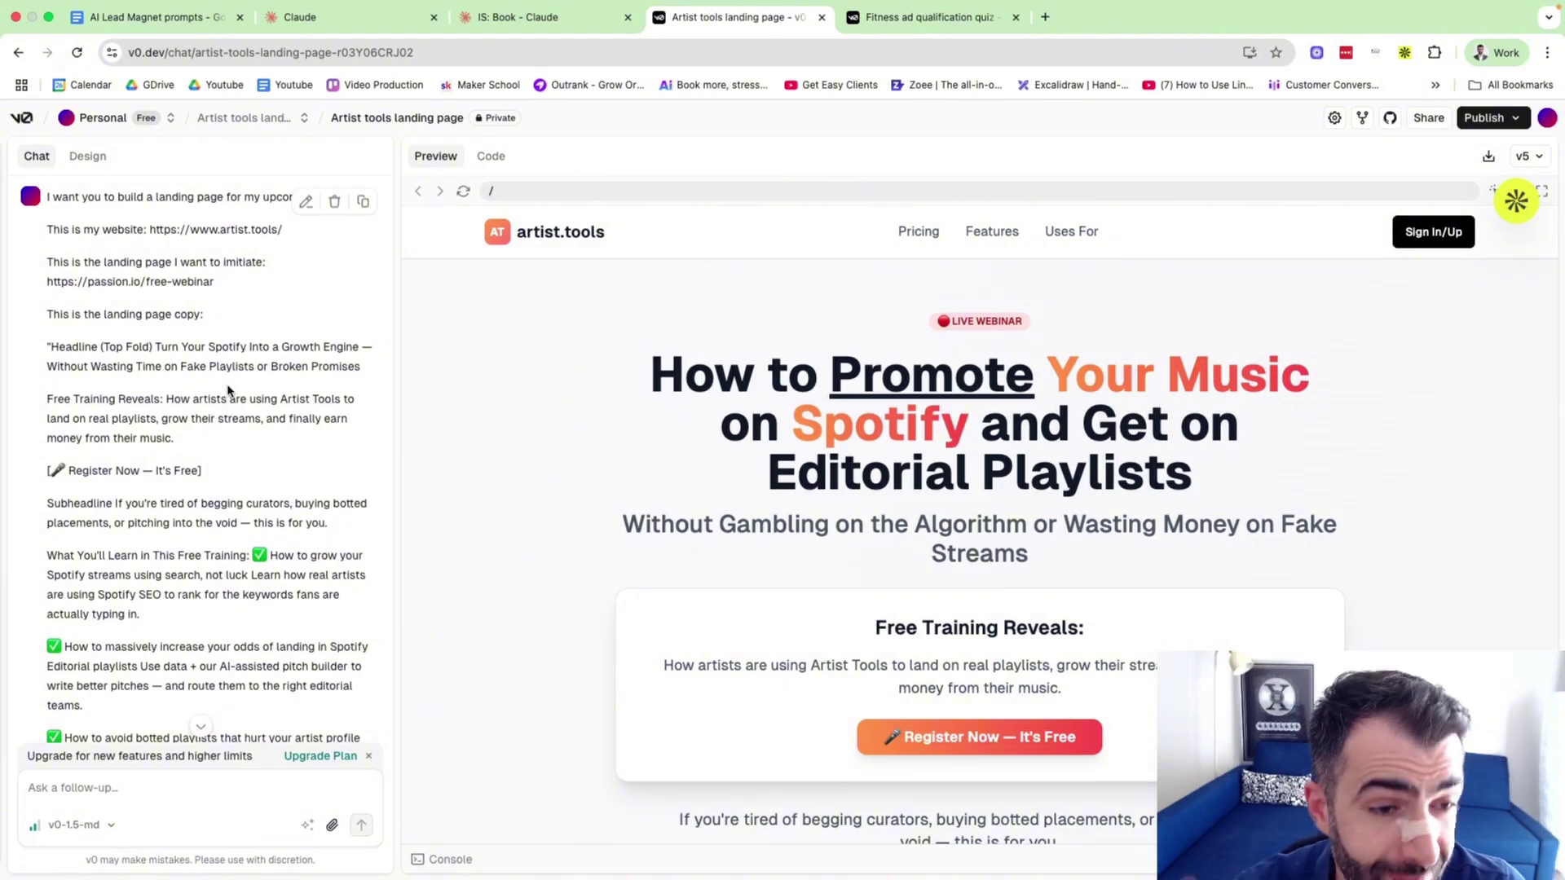
scroll(228, 391, down, 10)
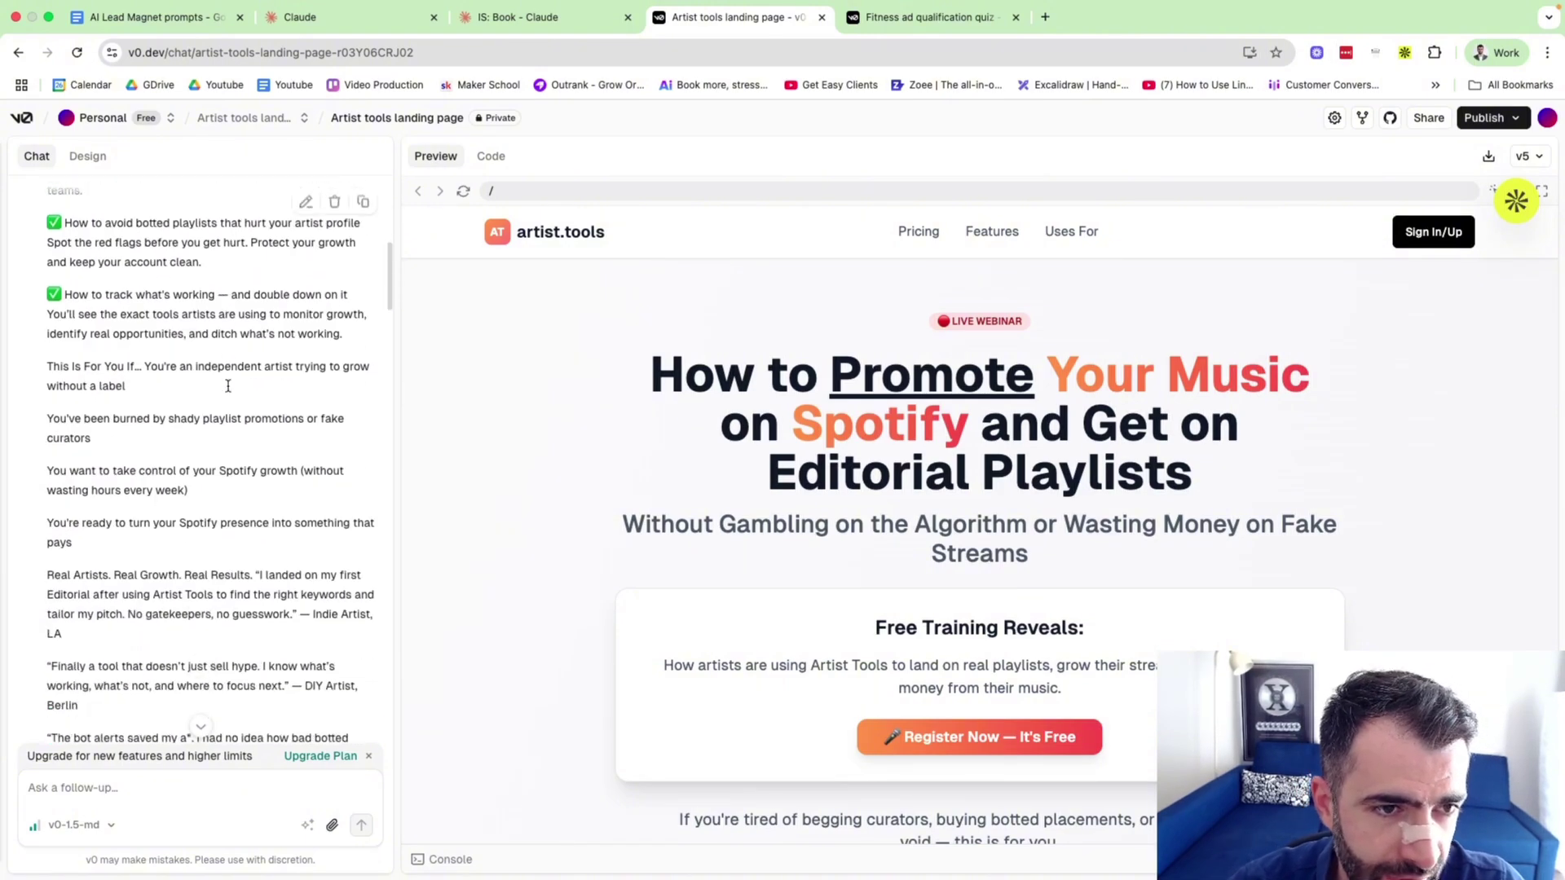
scroll(227, 391, down, 5)
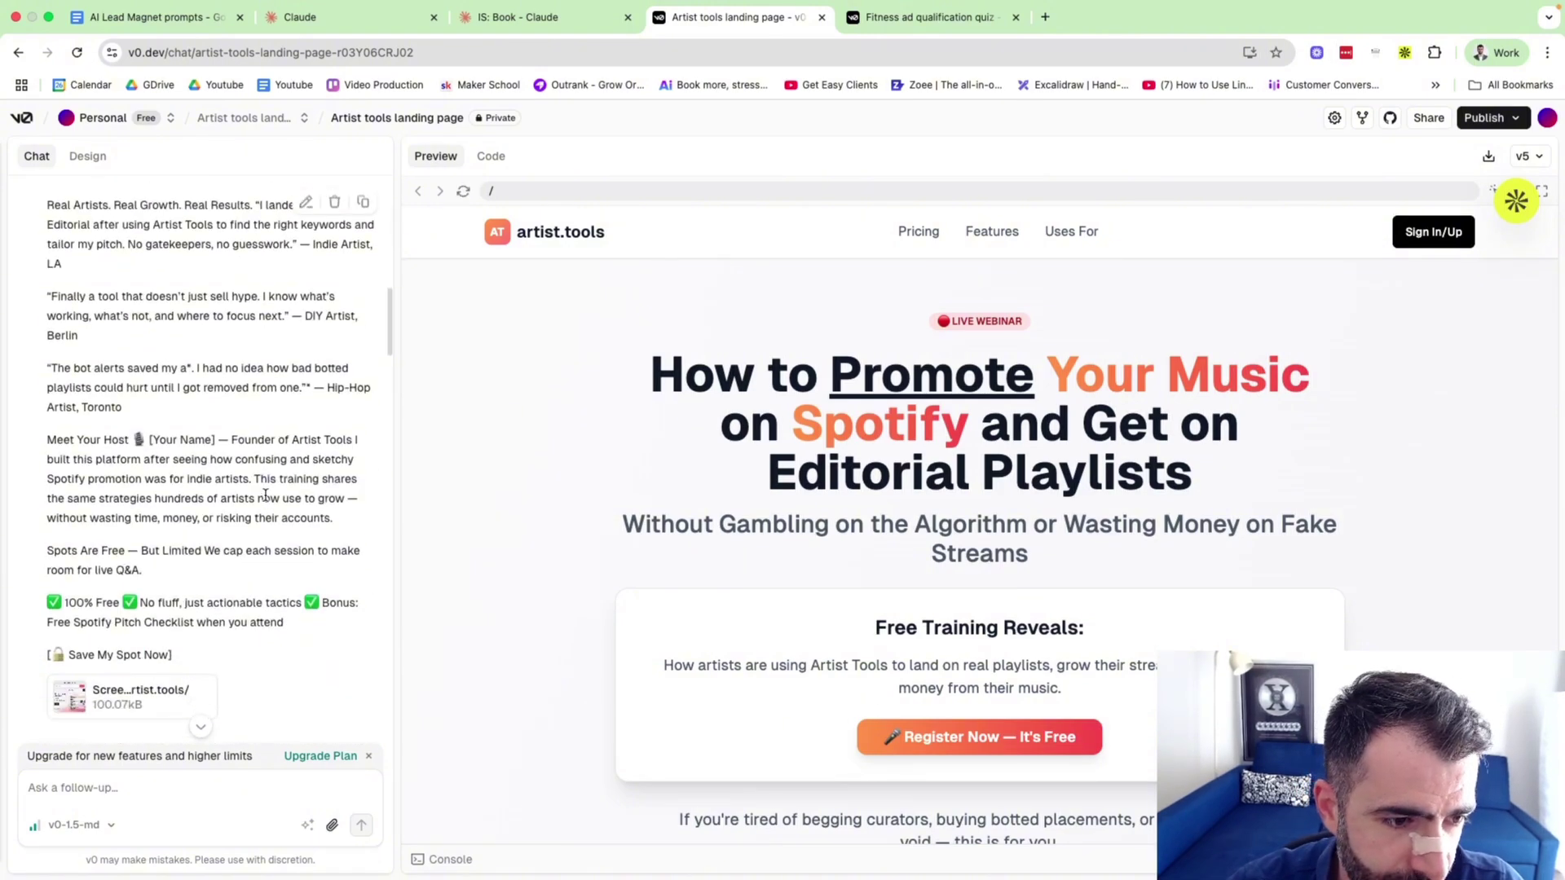
scroll(265, 500, up, 15)
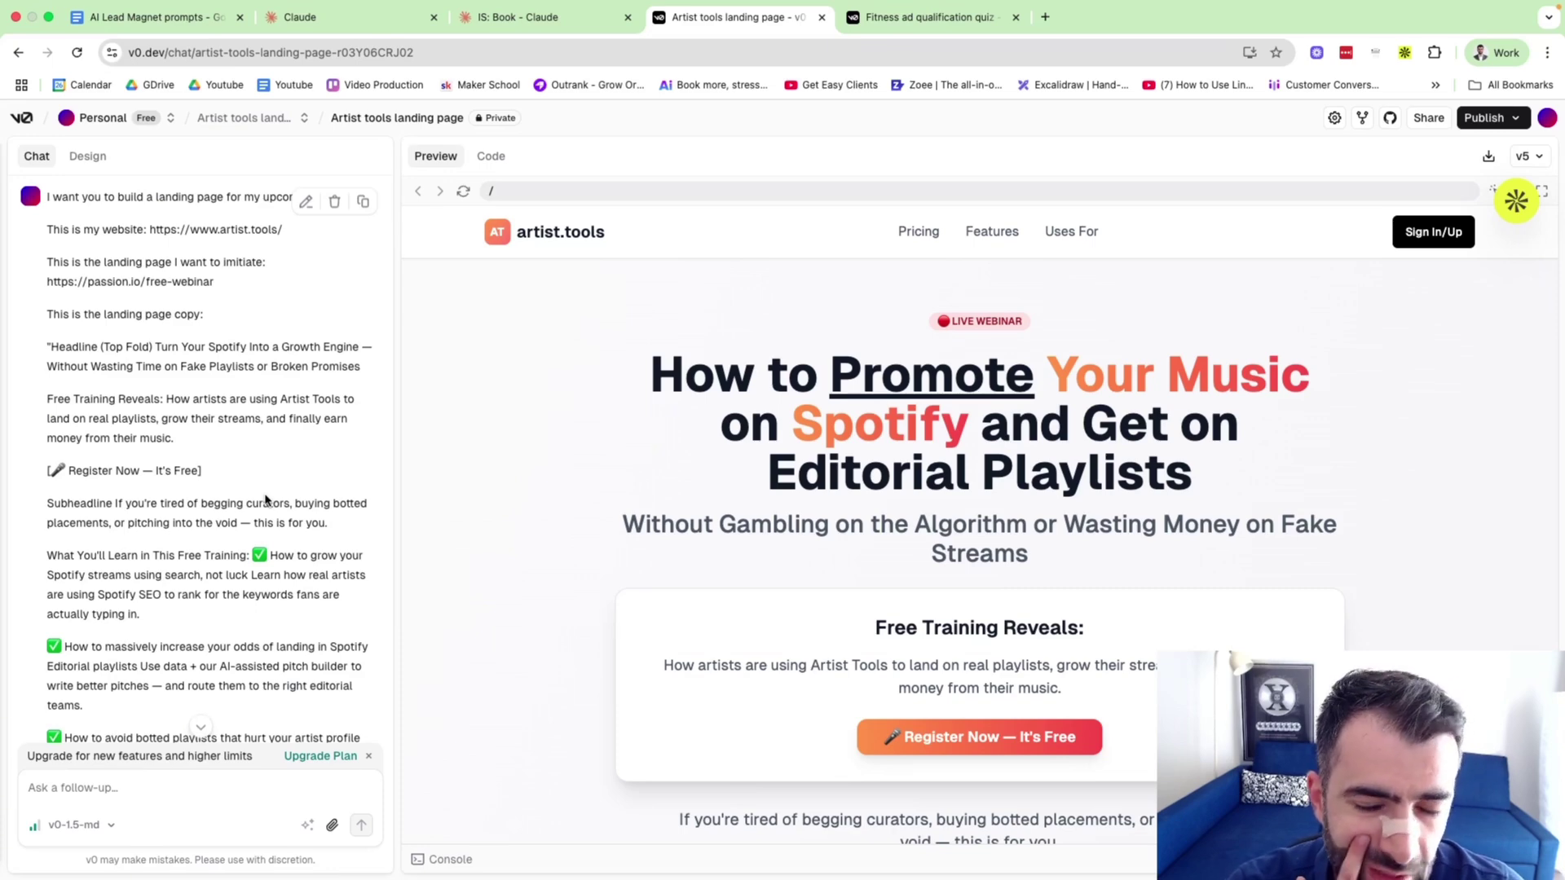
scroll(534, 708, down, 5)
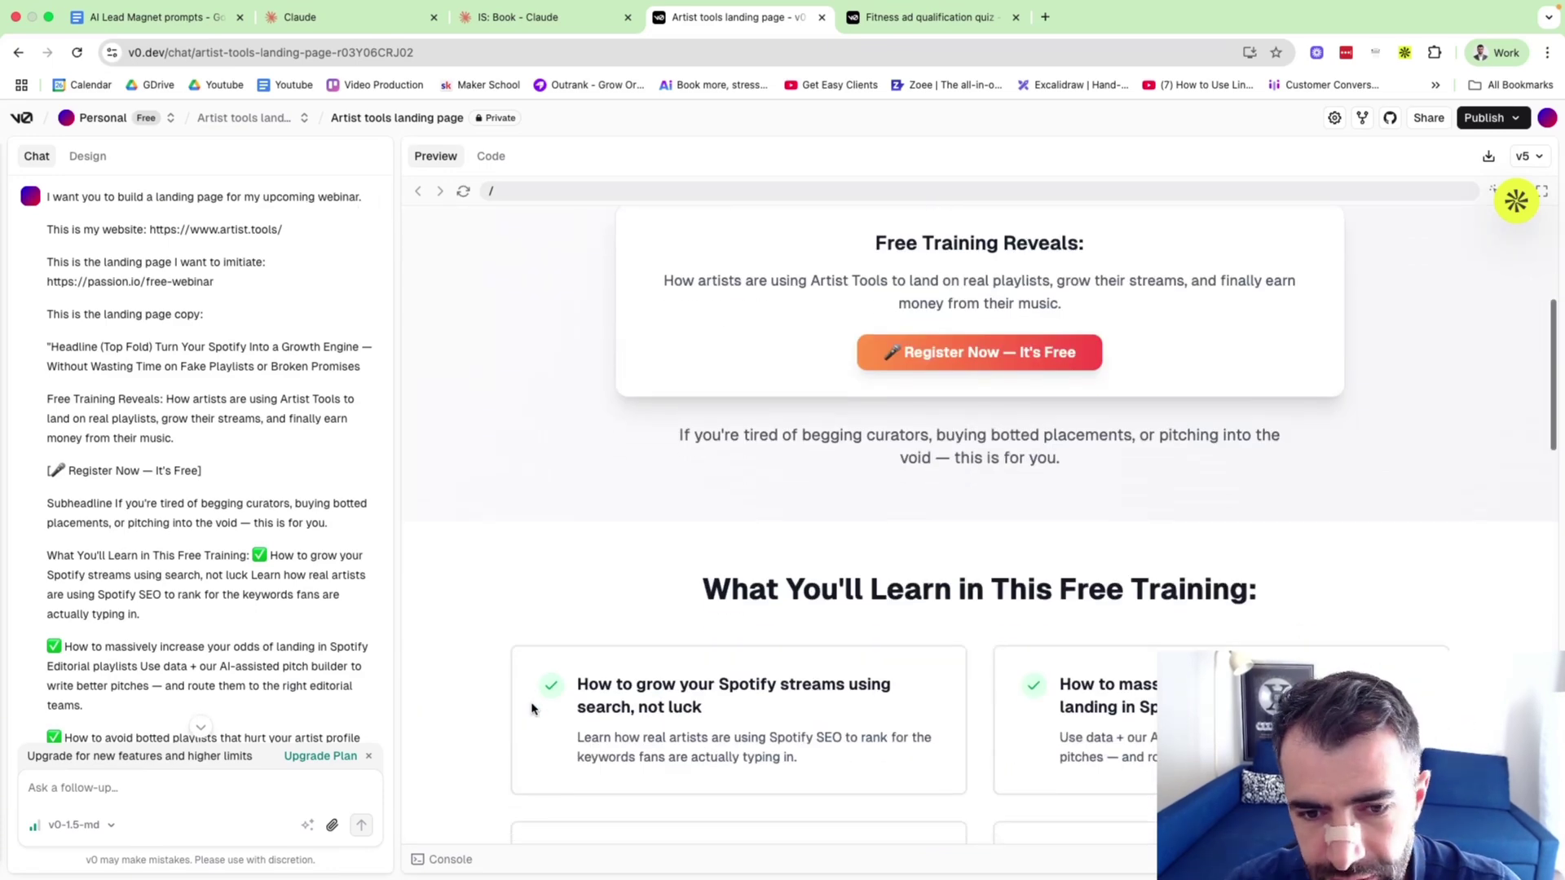
scroll(534, 707, up, 5)
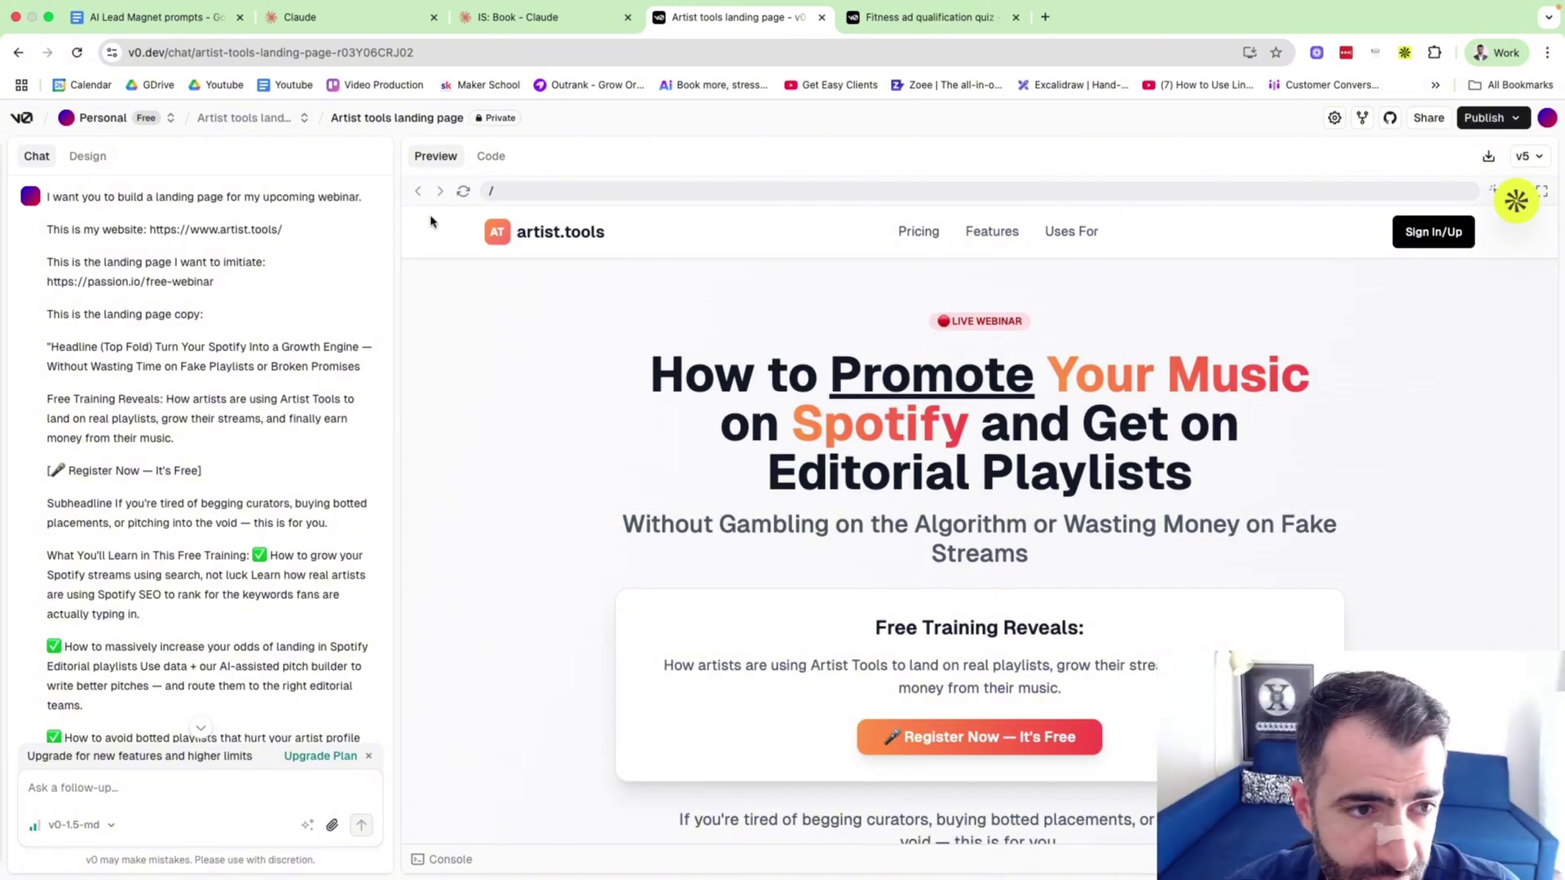
scroll(143, 283, up, 5)
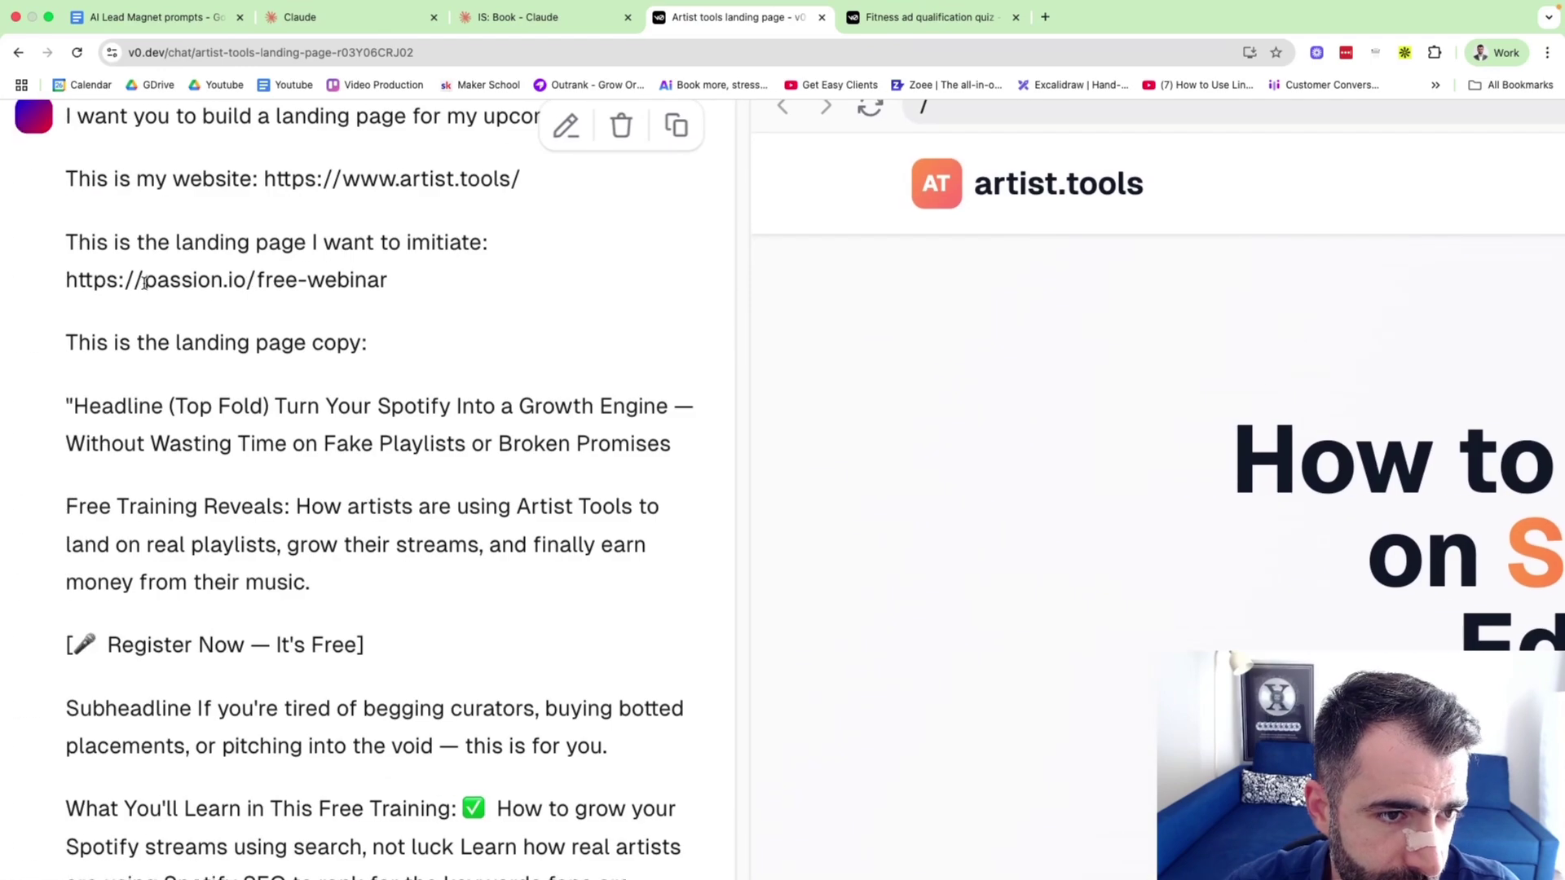
scroll(169, 280, down, 5)
scroll(1041, 579, down, 5)
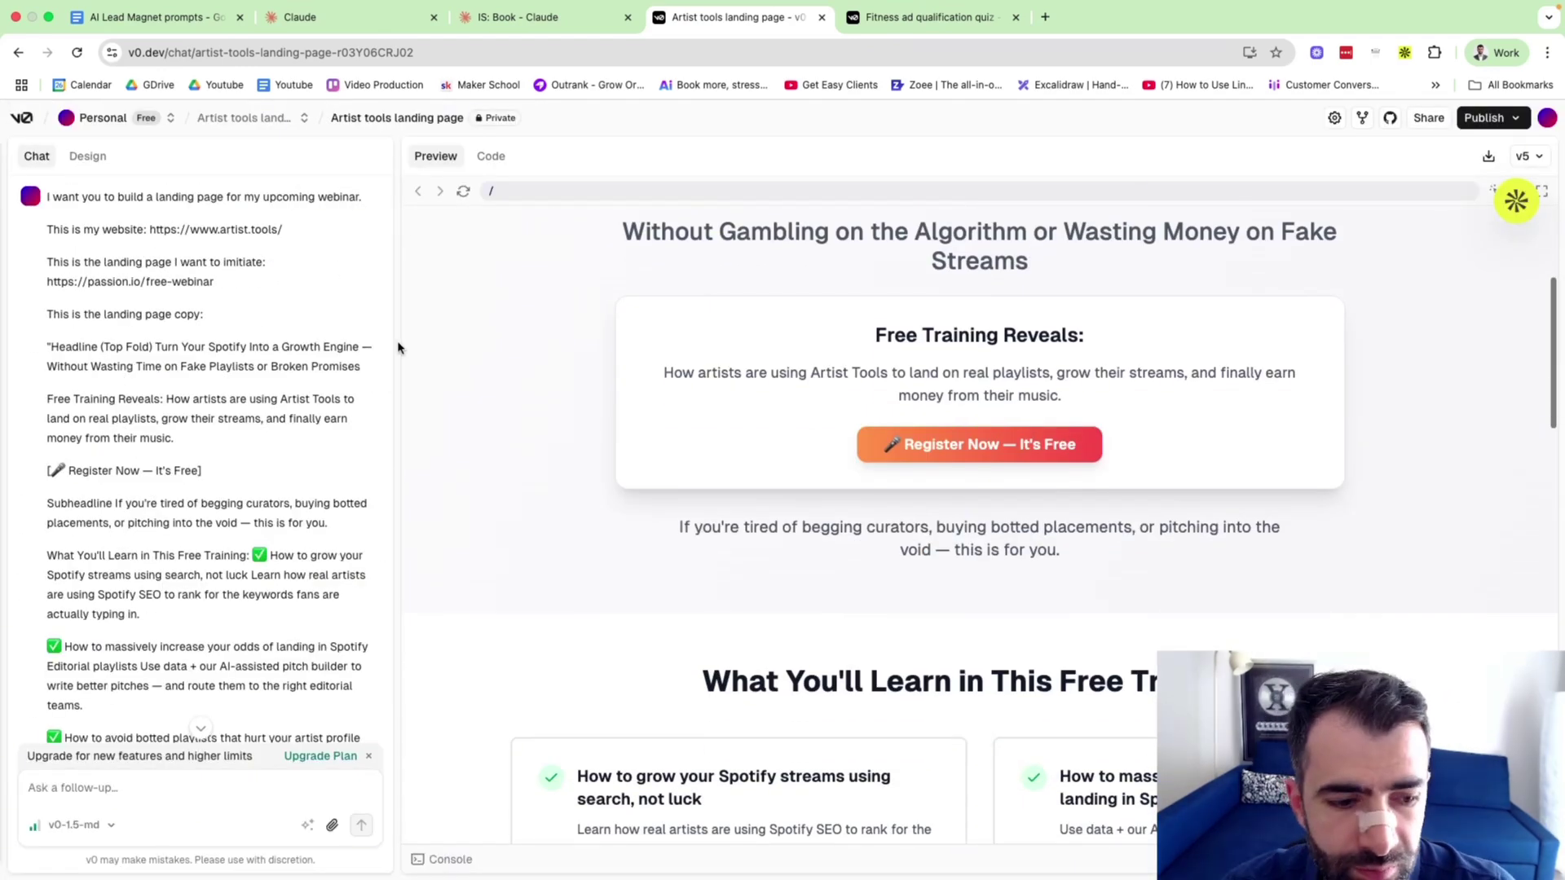
scroll(517, 514, down, 10)
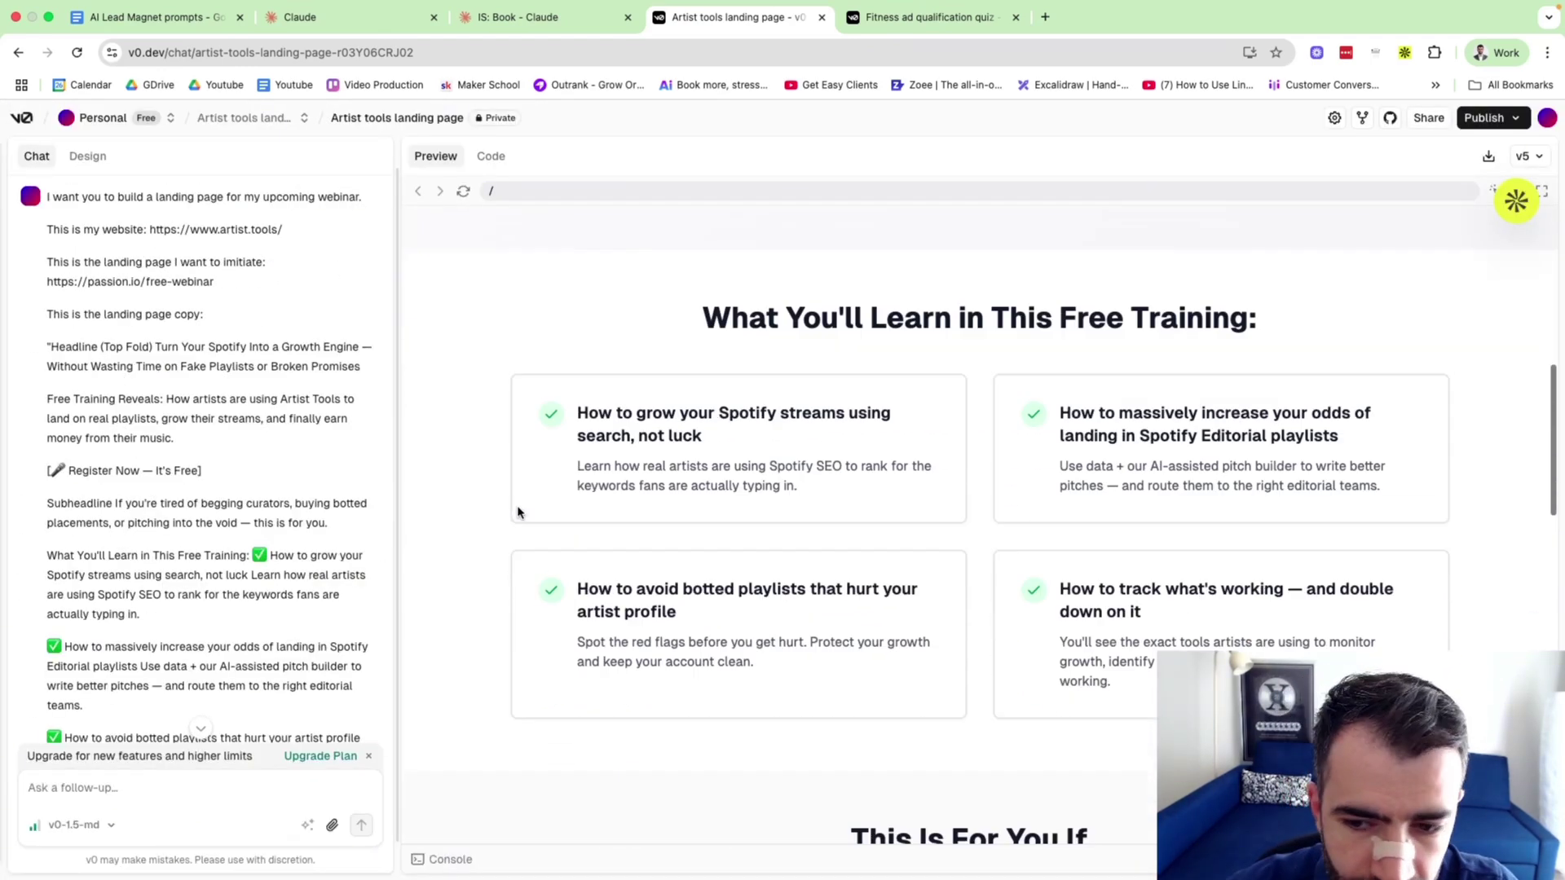
scroll(519, 512, down, 10)
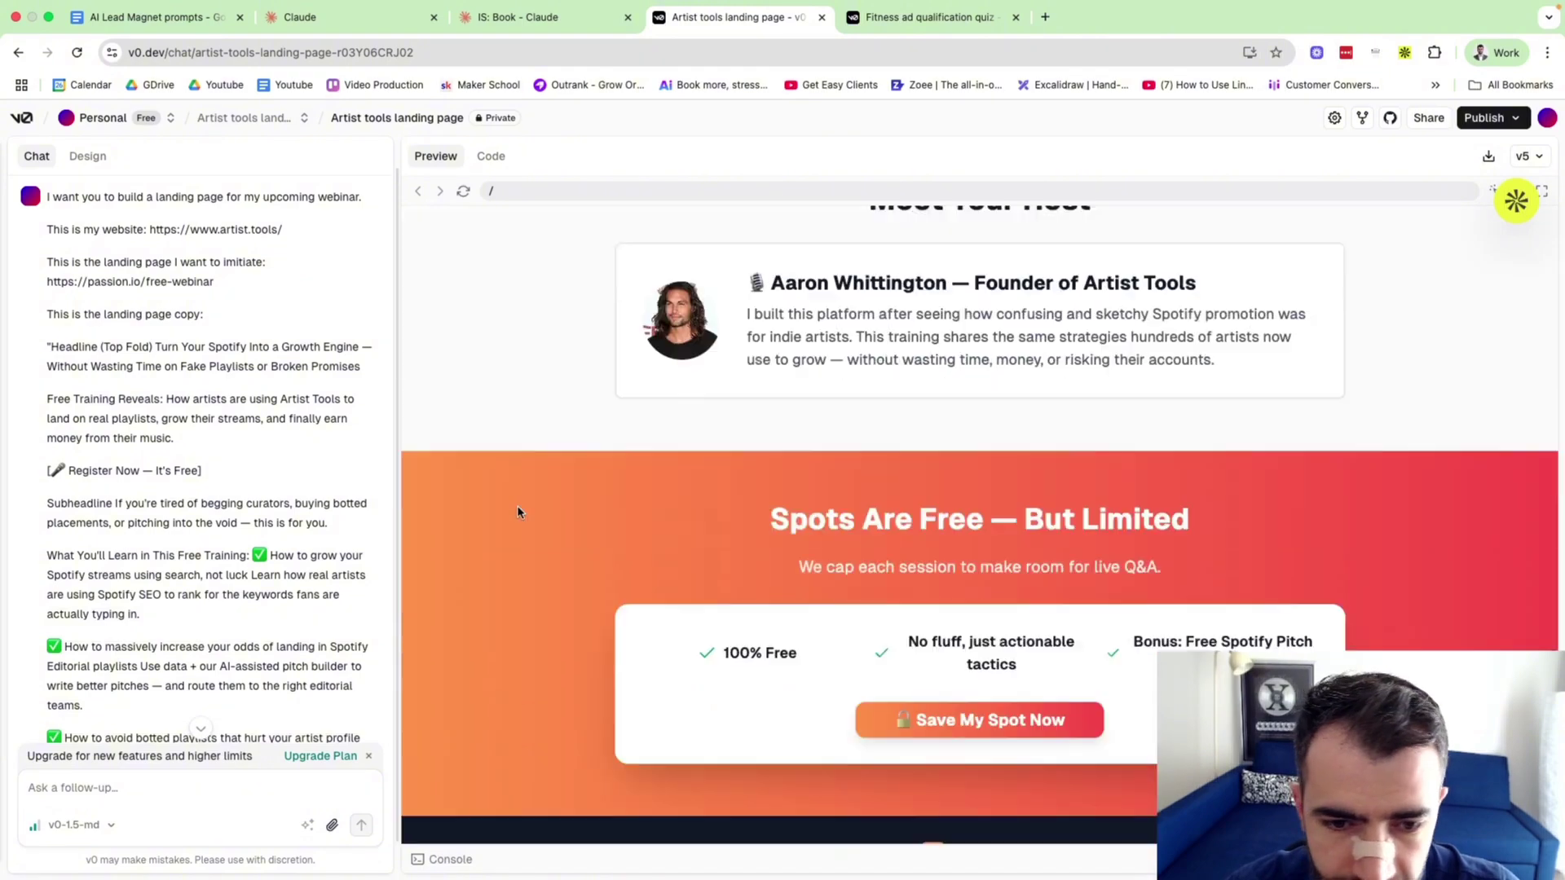
scroll(518, 512, up, 20)
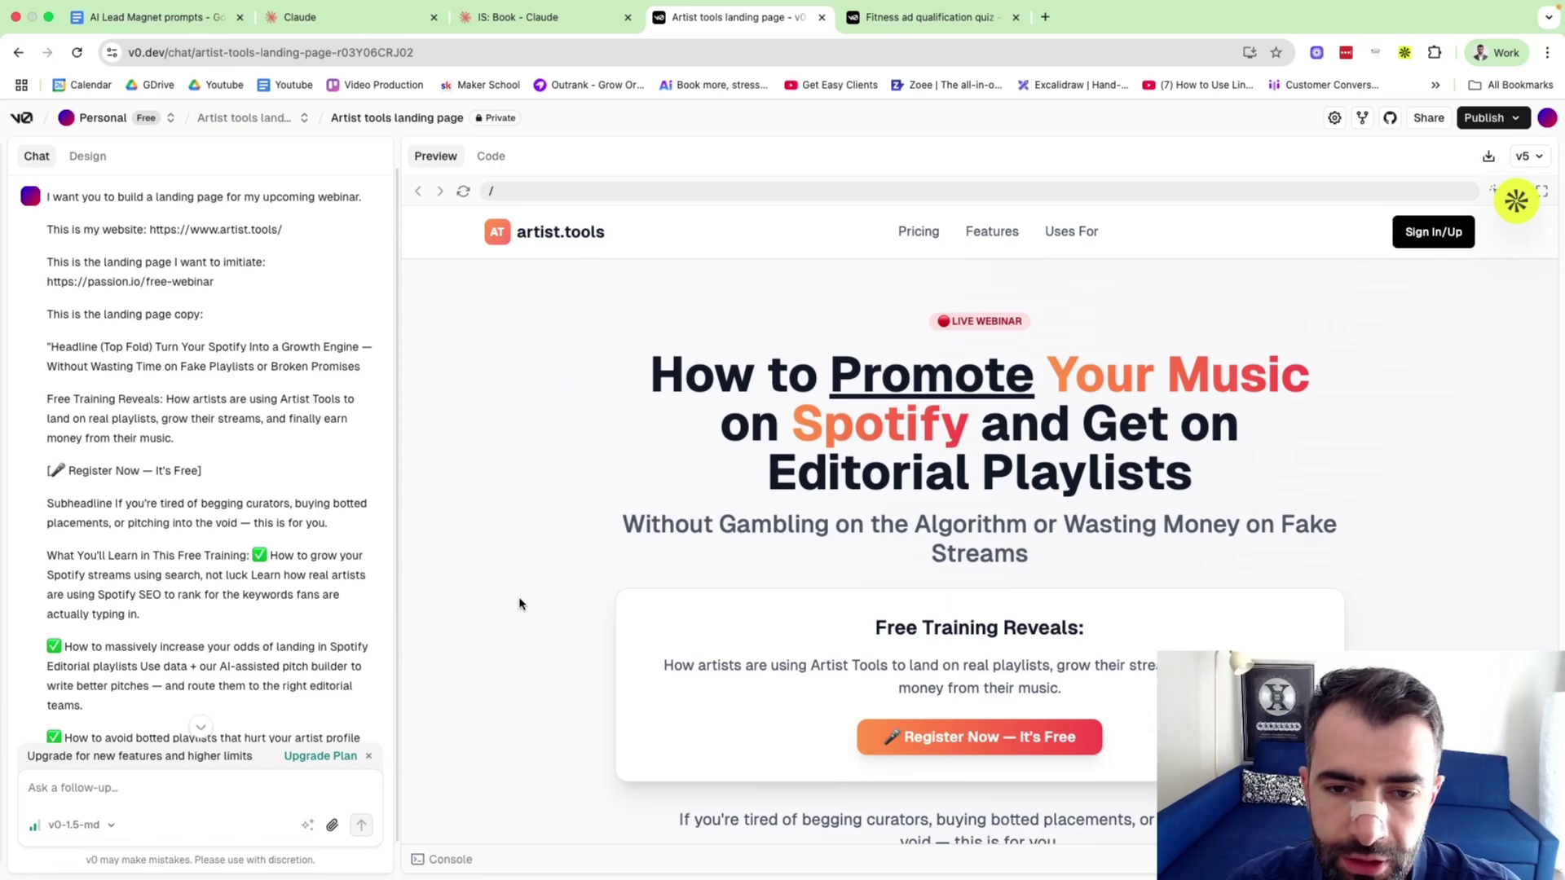
scroll(517, 603, down, 3)
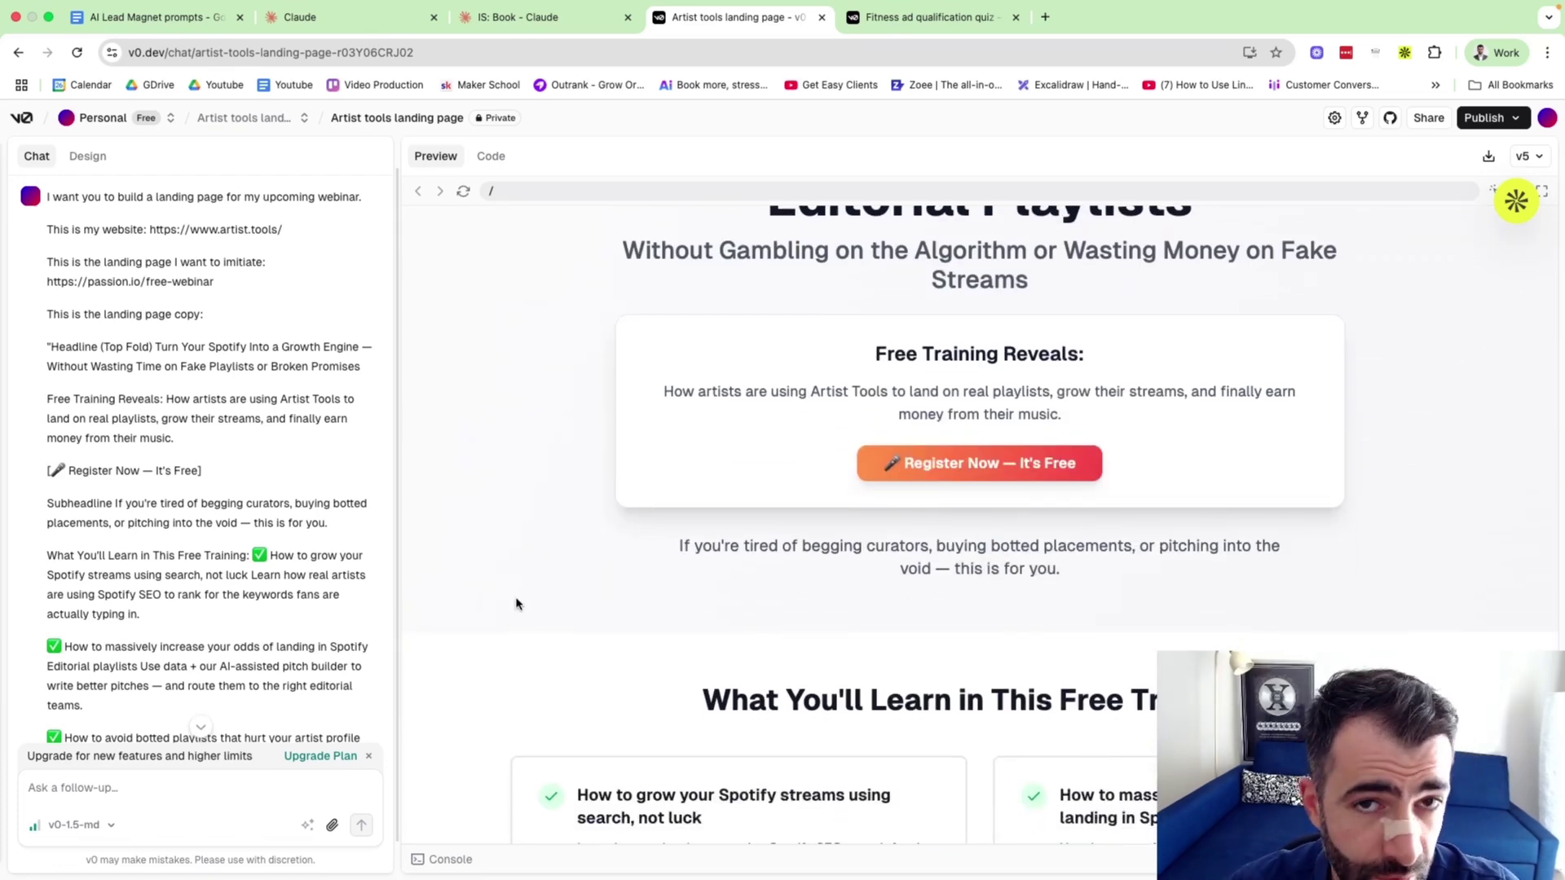
scroll(517, 603, down, 12)
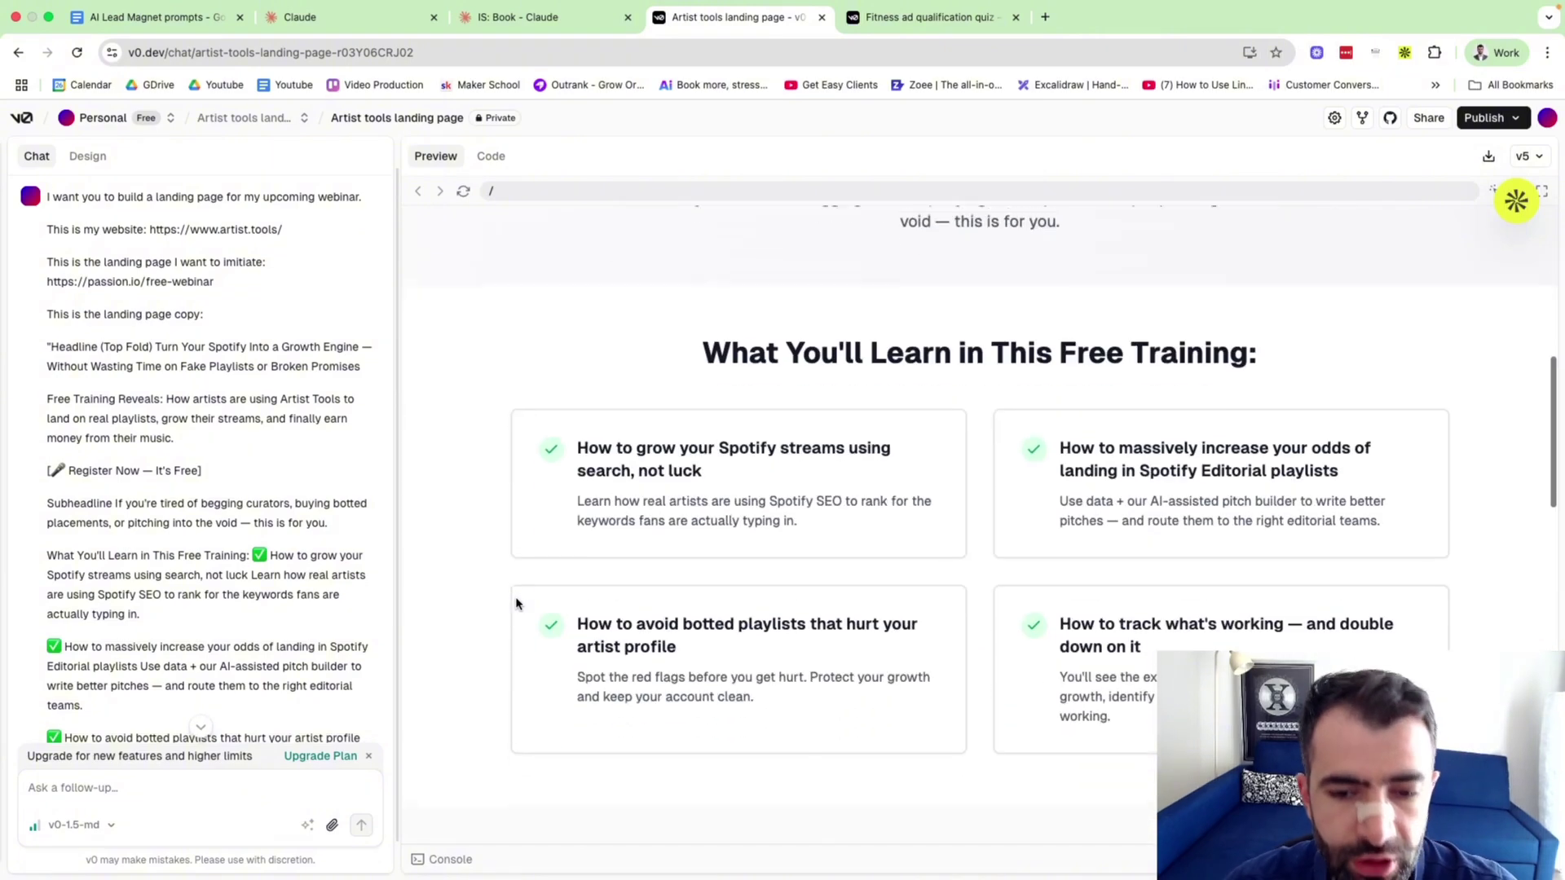
scroll(421, 613, up, 15)
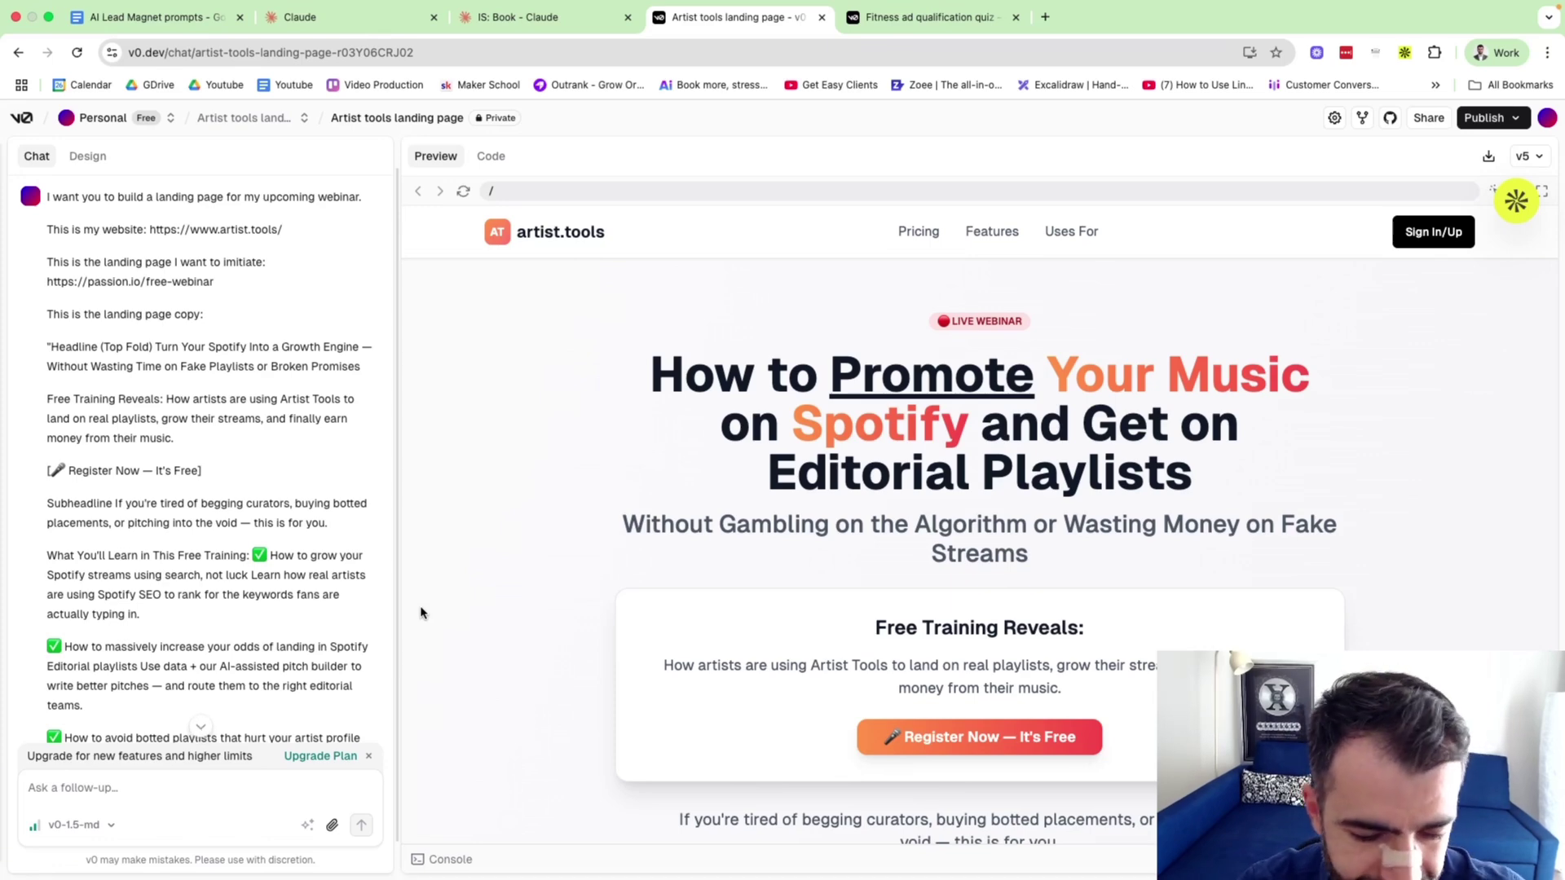
Move the Fitness ad qualification quiz tab first and deploy the quiz to production.
click(921, 20)
drag(896, 23, 739, 37)
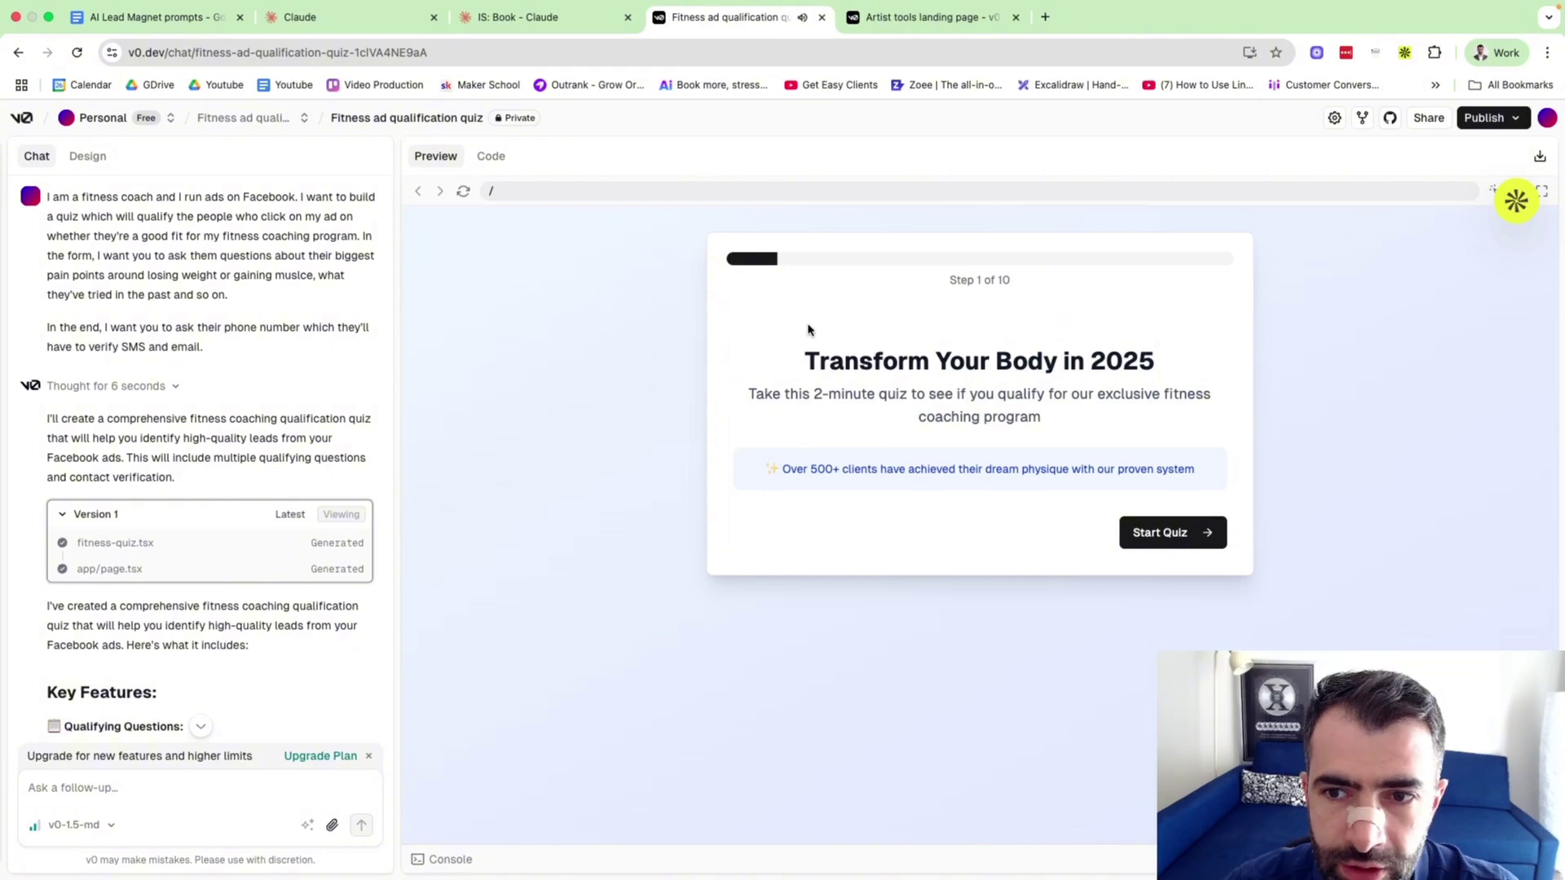
click(1492, 118)
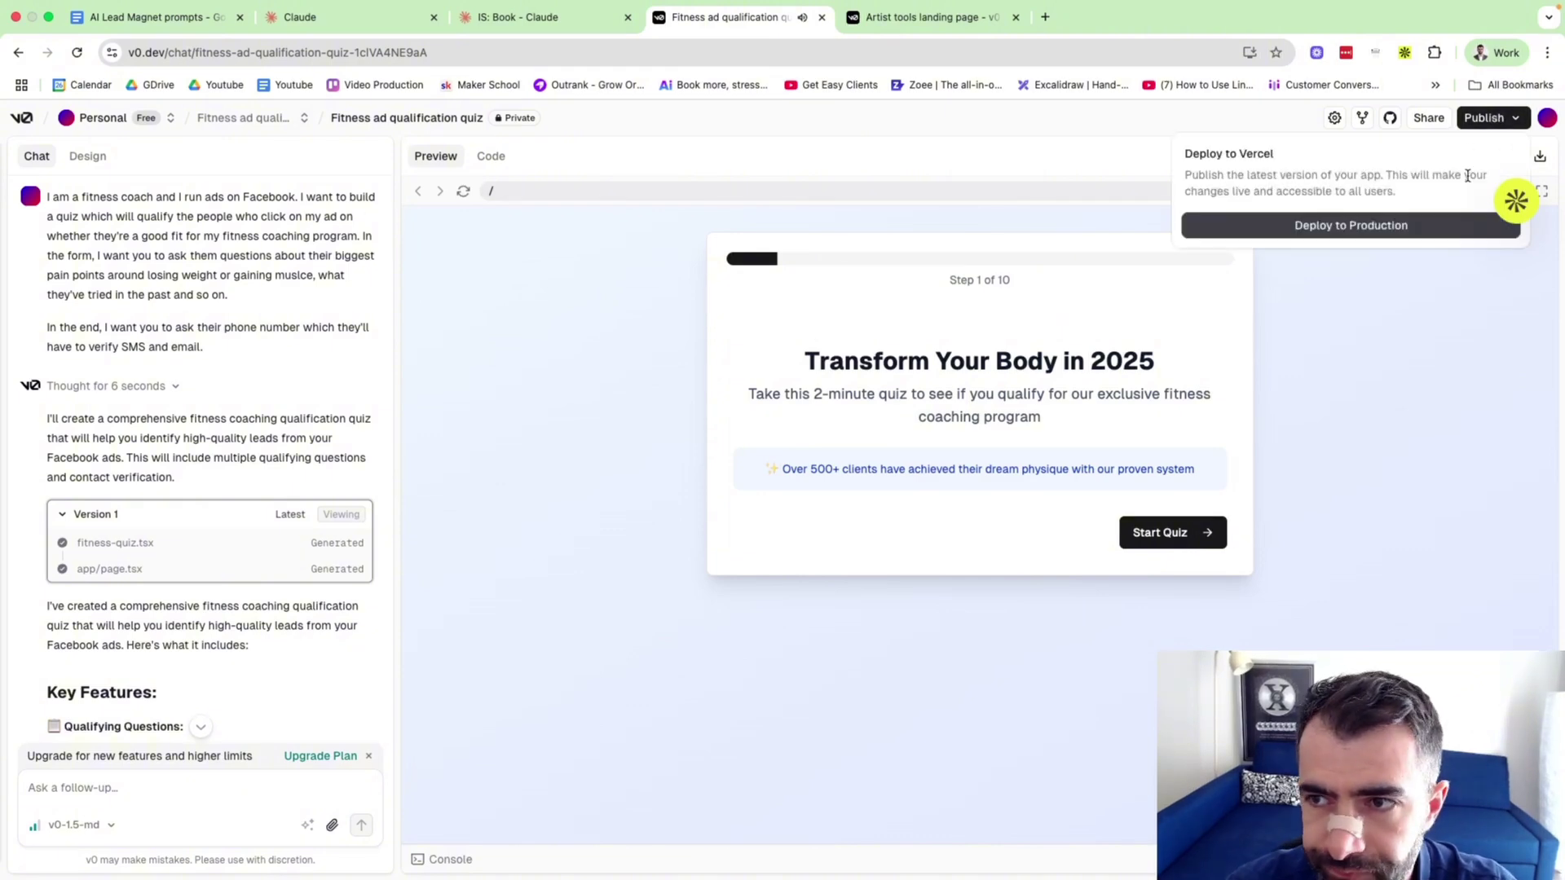
click(1346, 225)
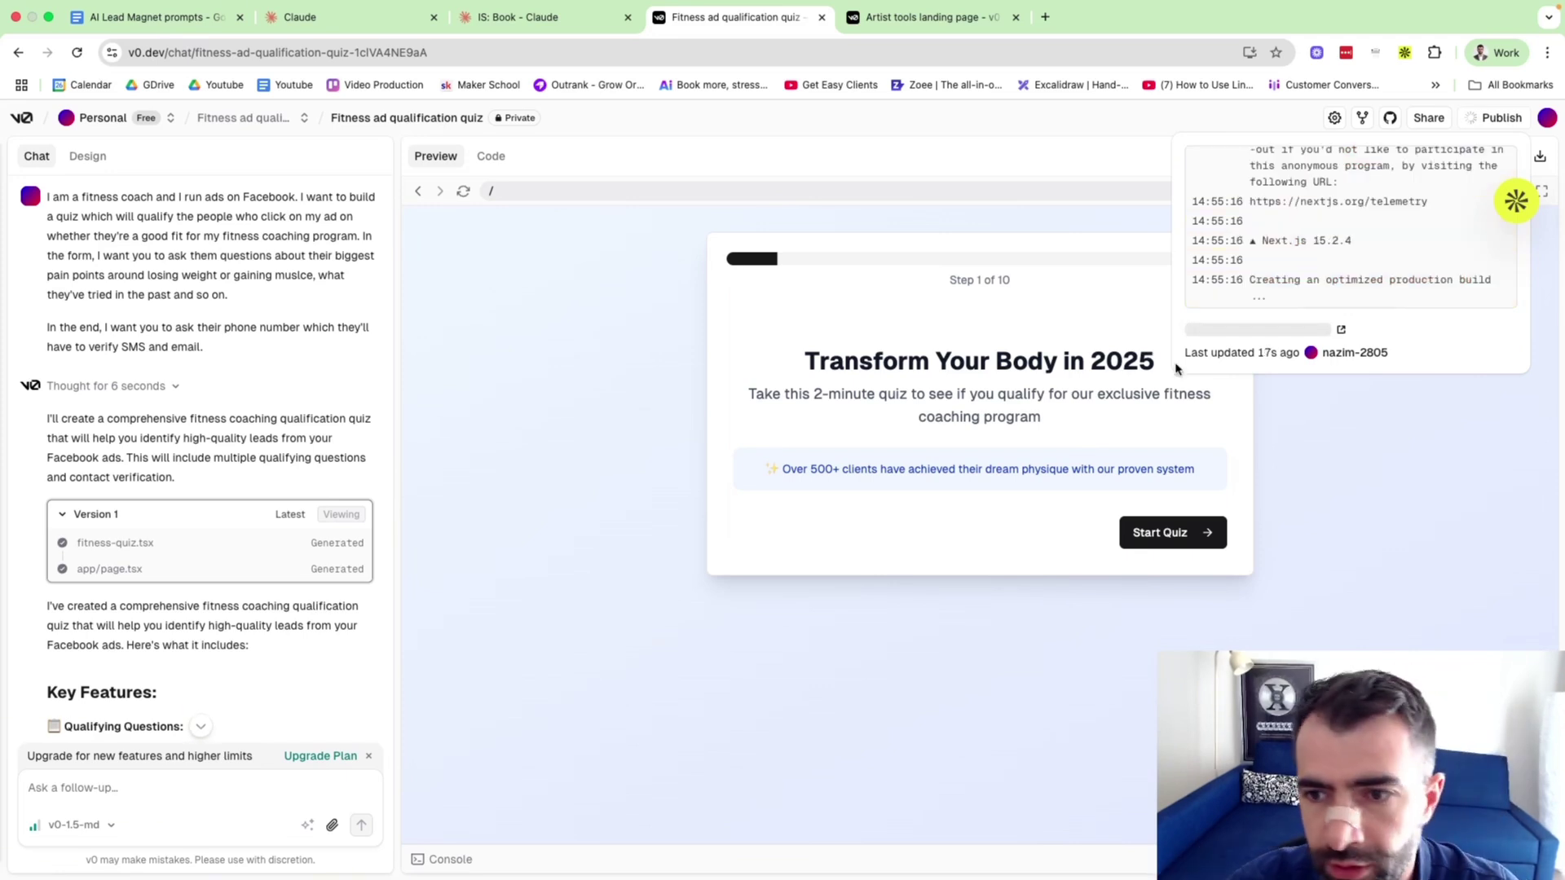
Start the quiz in the preview and advance to Step 2's fitness-goal question.
click(1176, 536)
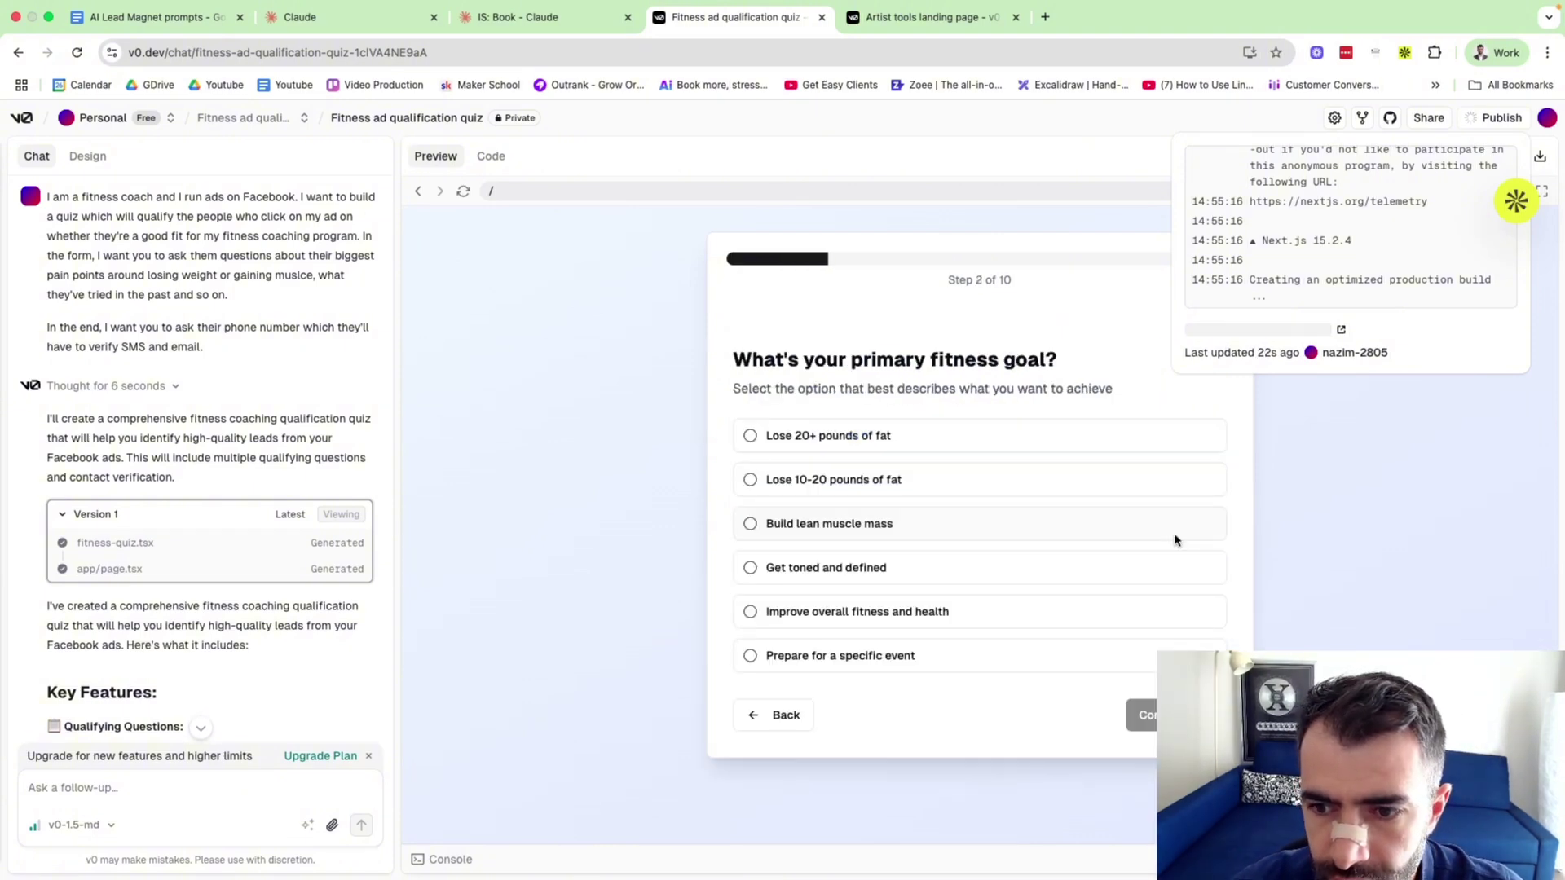
click(777, 717)
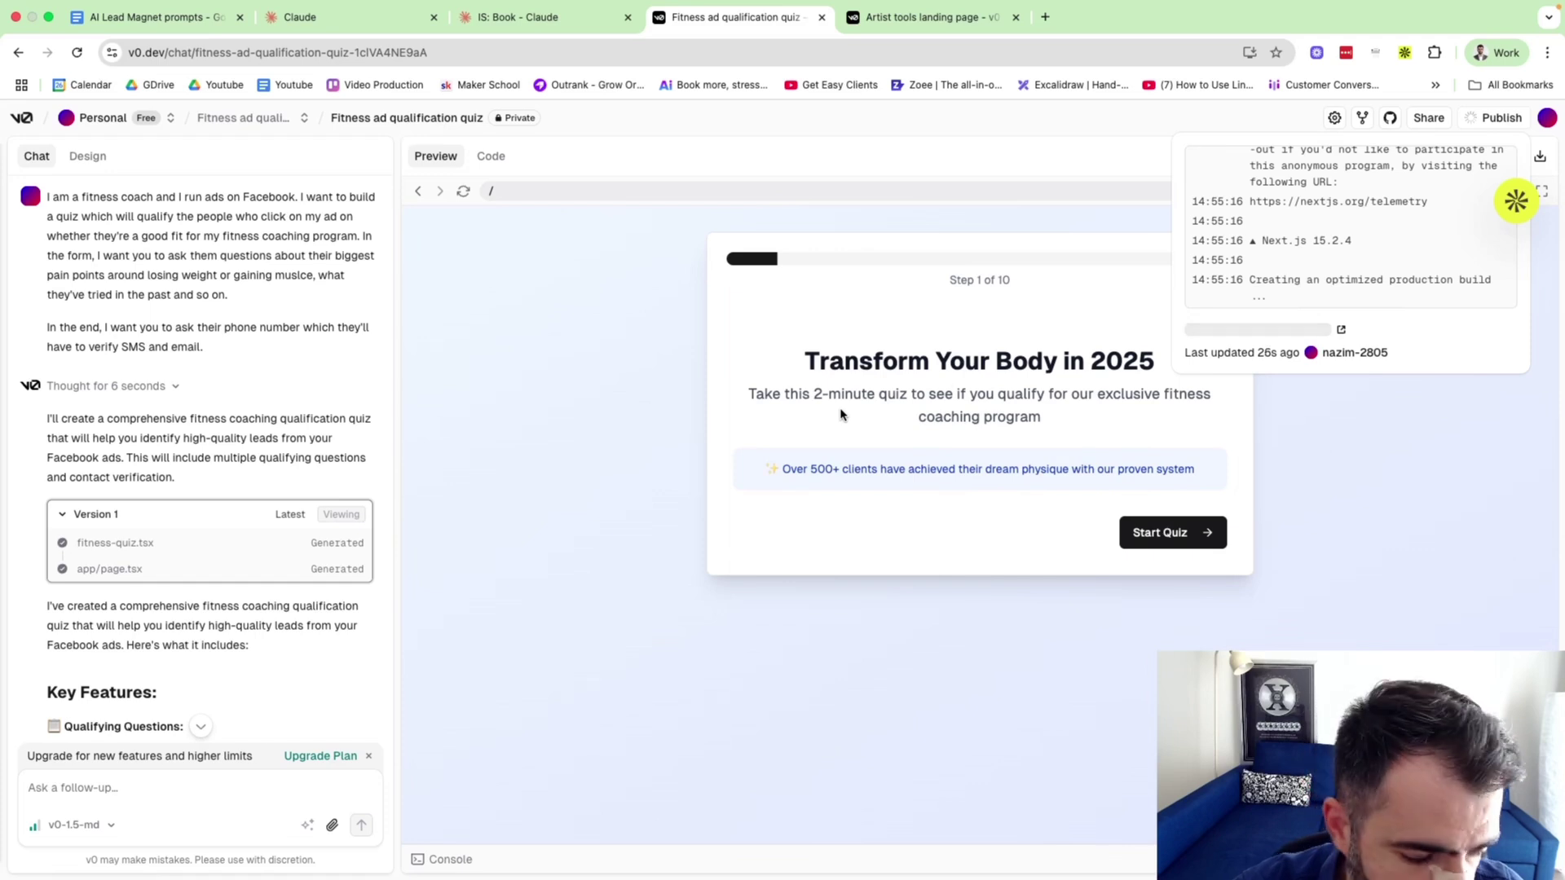
drag(856, 501, 1189, 491)
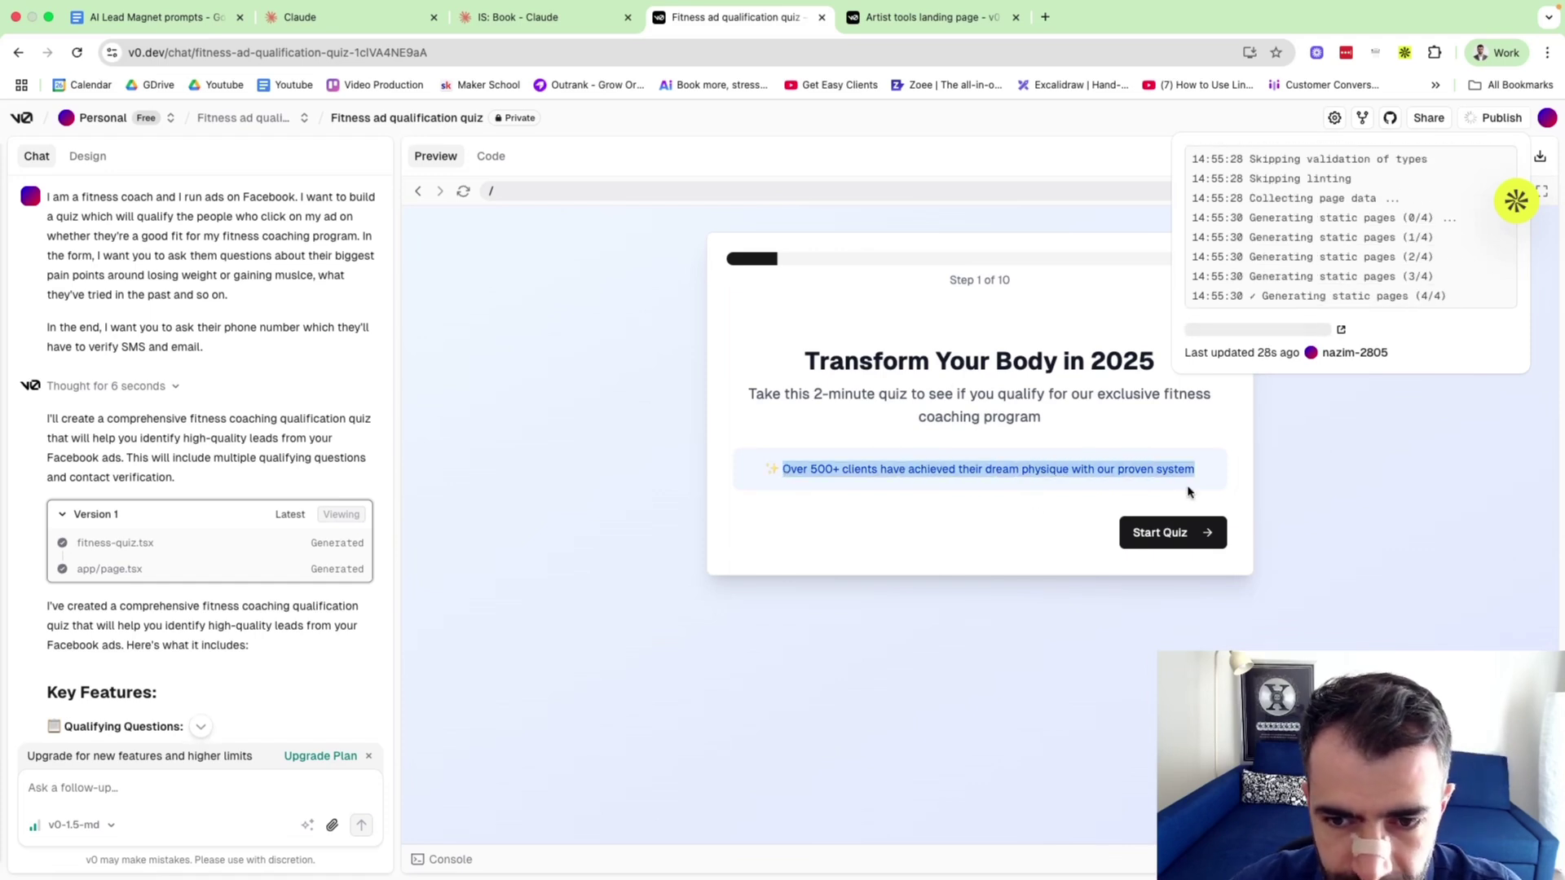
click(1189, 492)
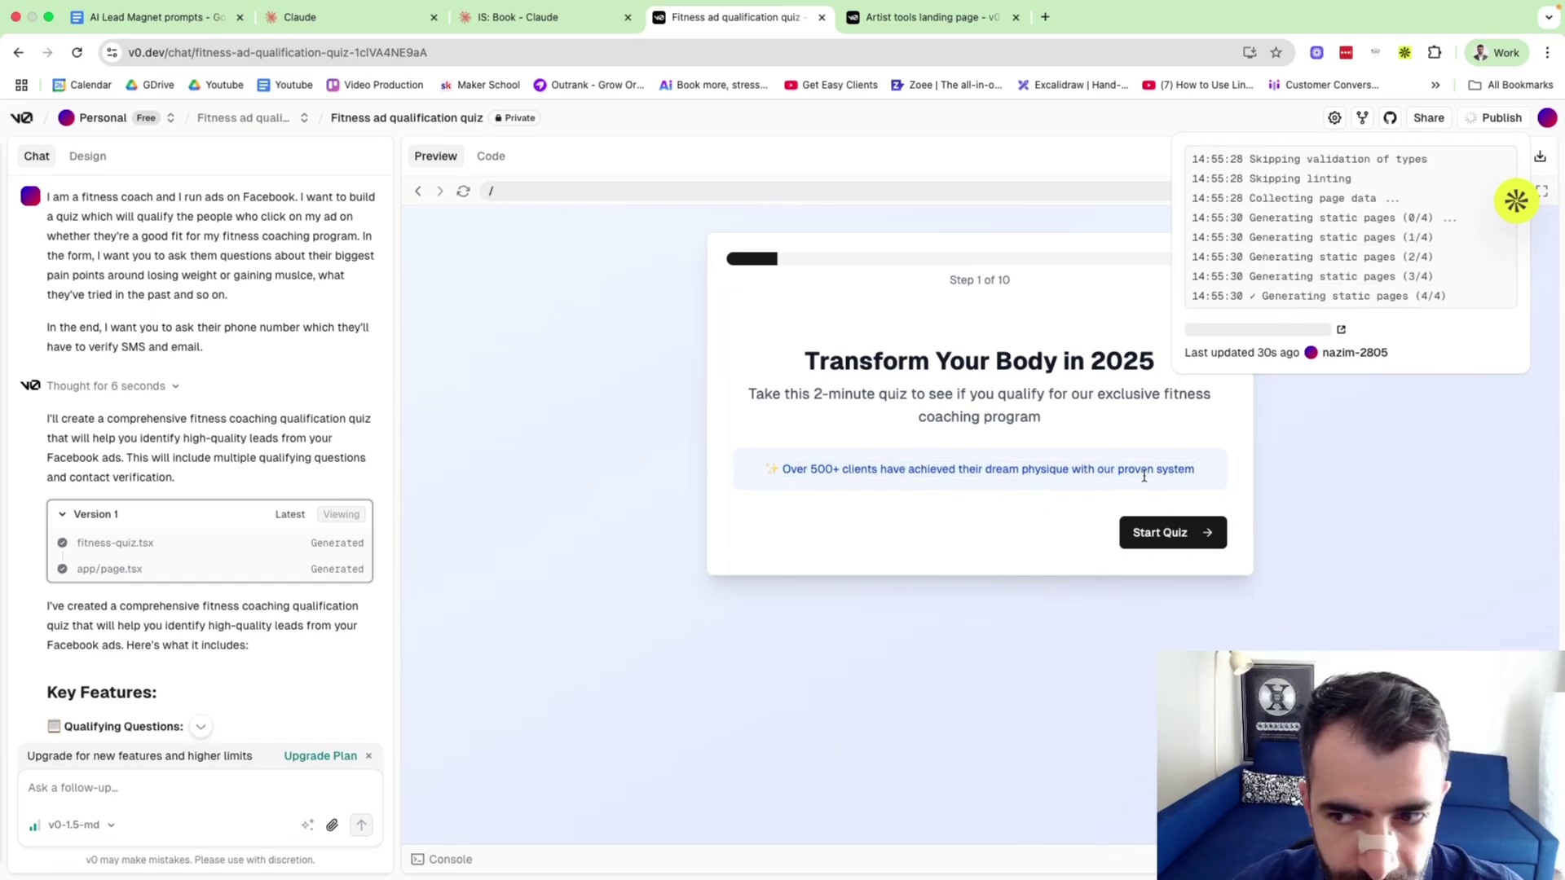
click(1168, 533)
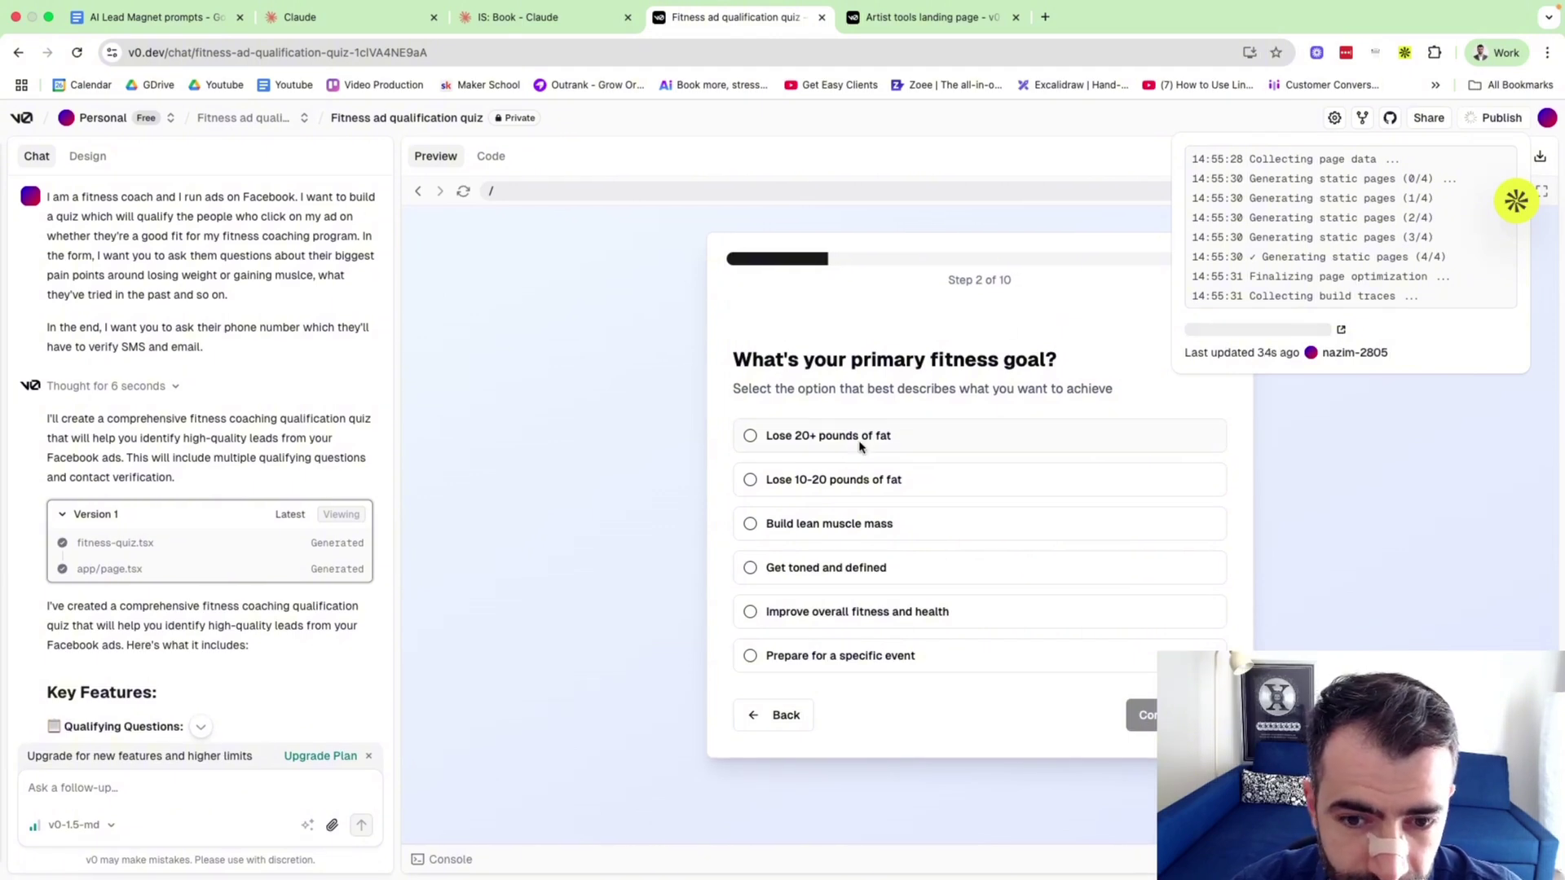
click(188, 783)
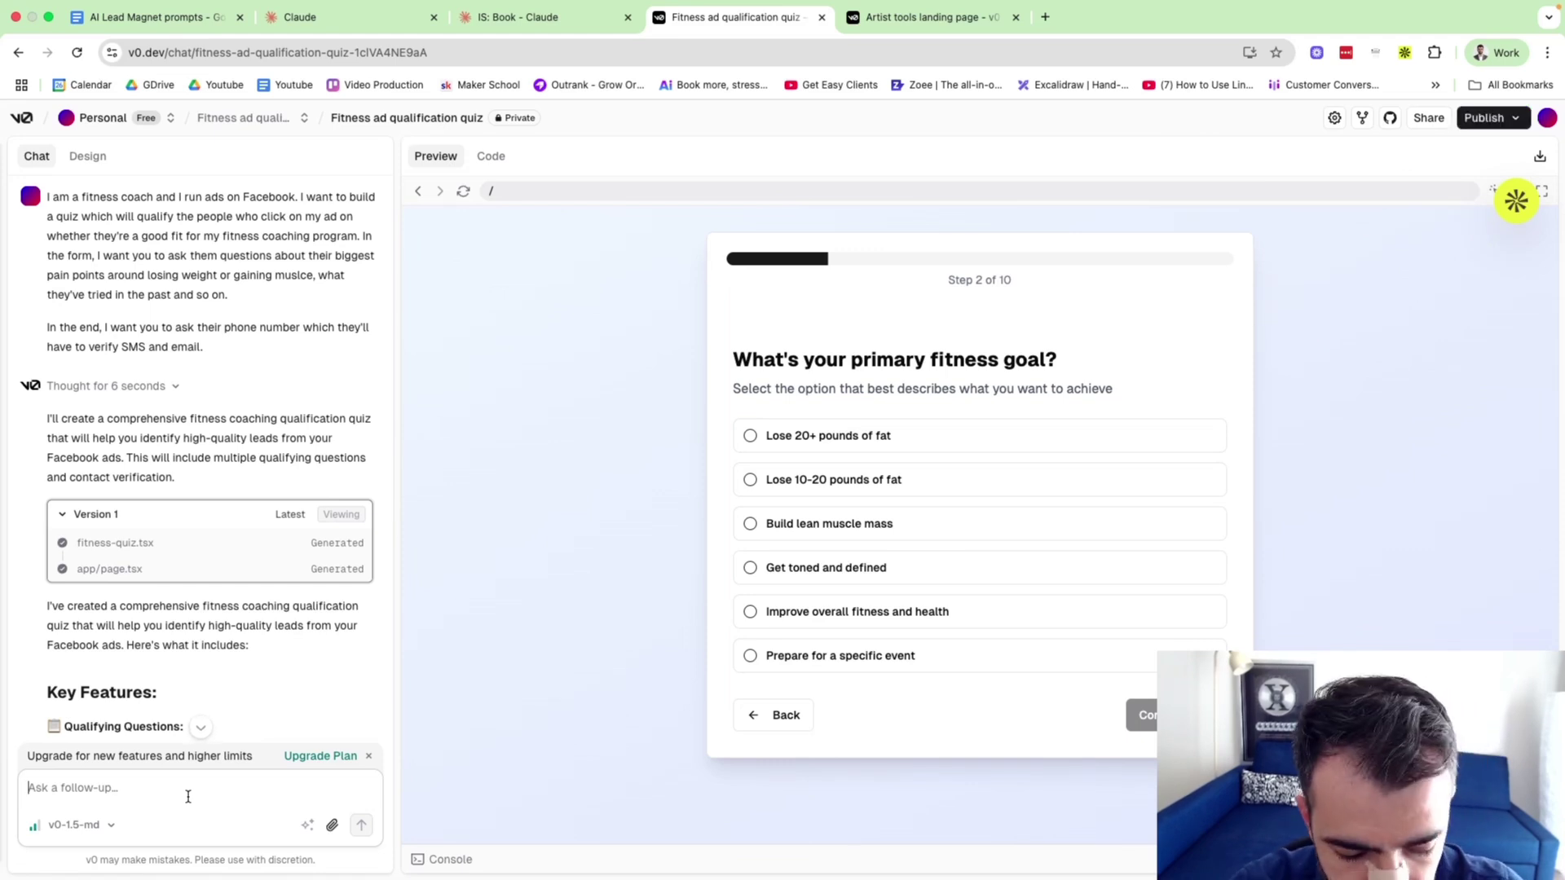
Ask v0 'In Step 2, change 20 pounds to 30 pounds.' and open the live deployed quiz site.
text(Step)
key(BackSpace)
key(BackSpace)
key(BackSpace)
key(BackSpace)
text(In )
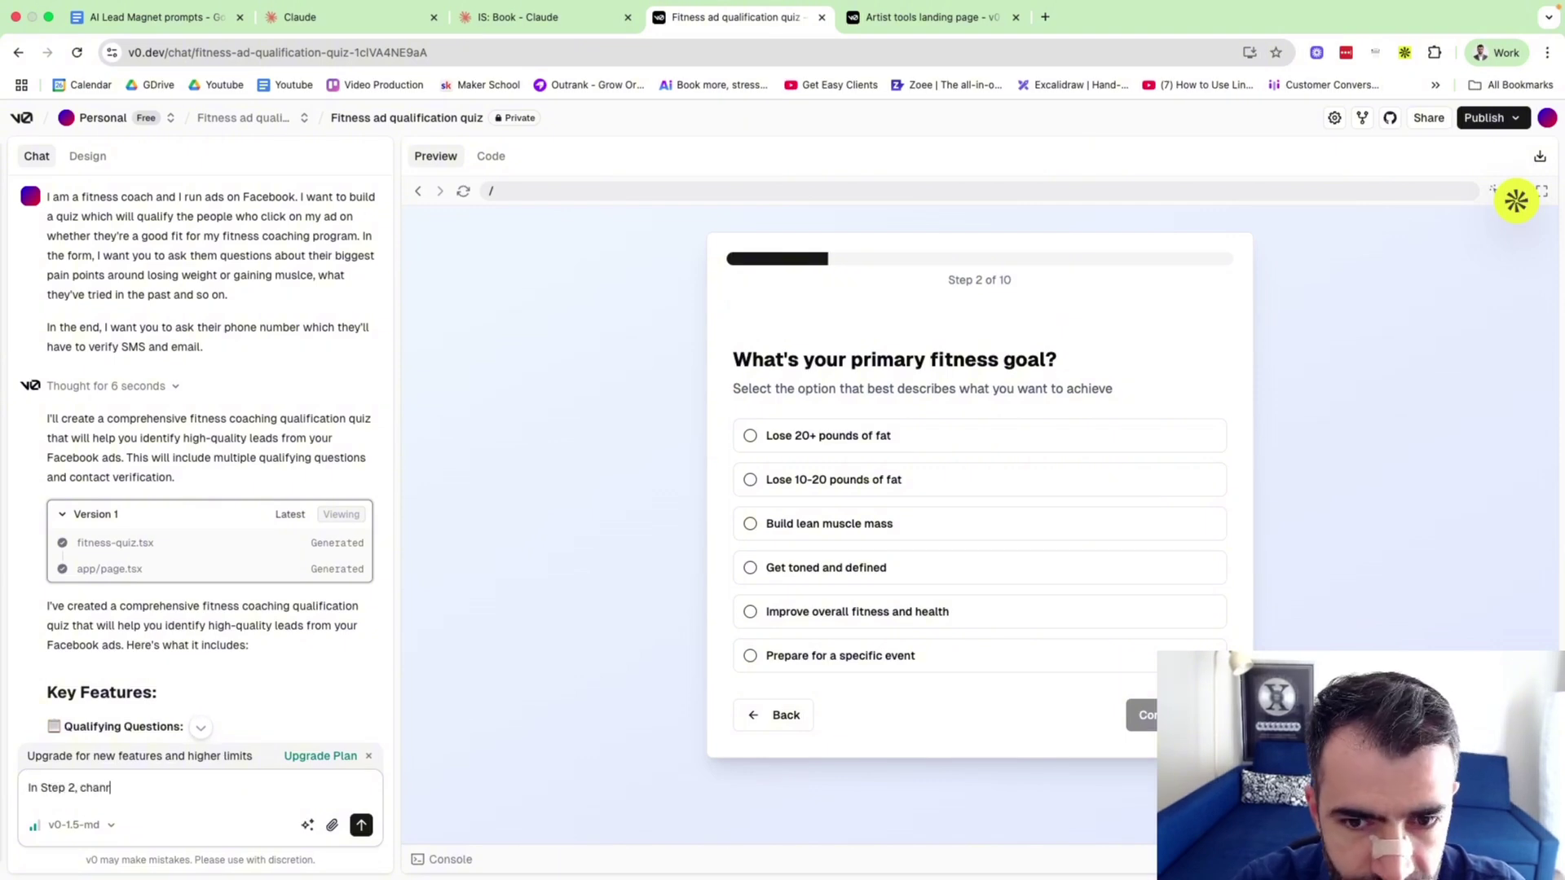
text(Step 2, change )
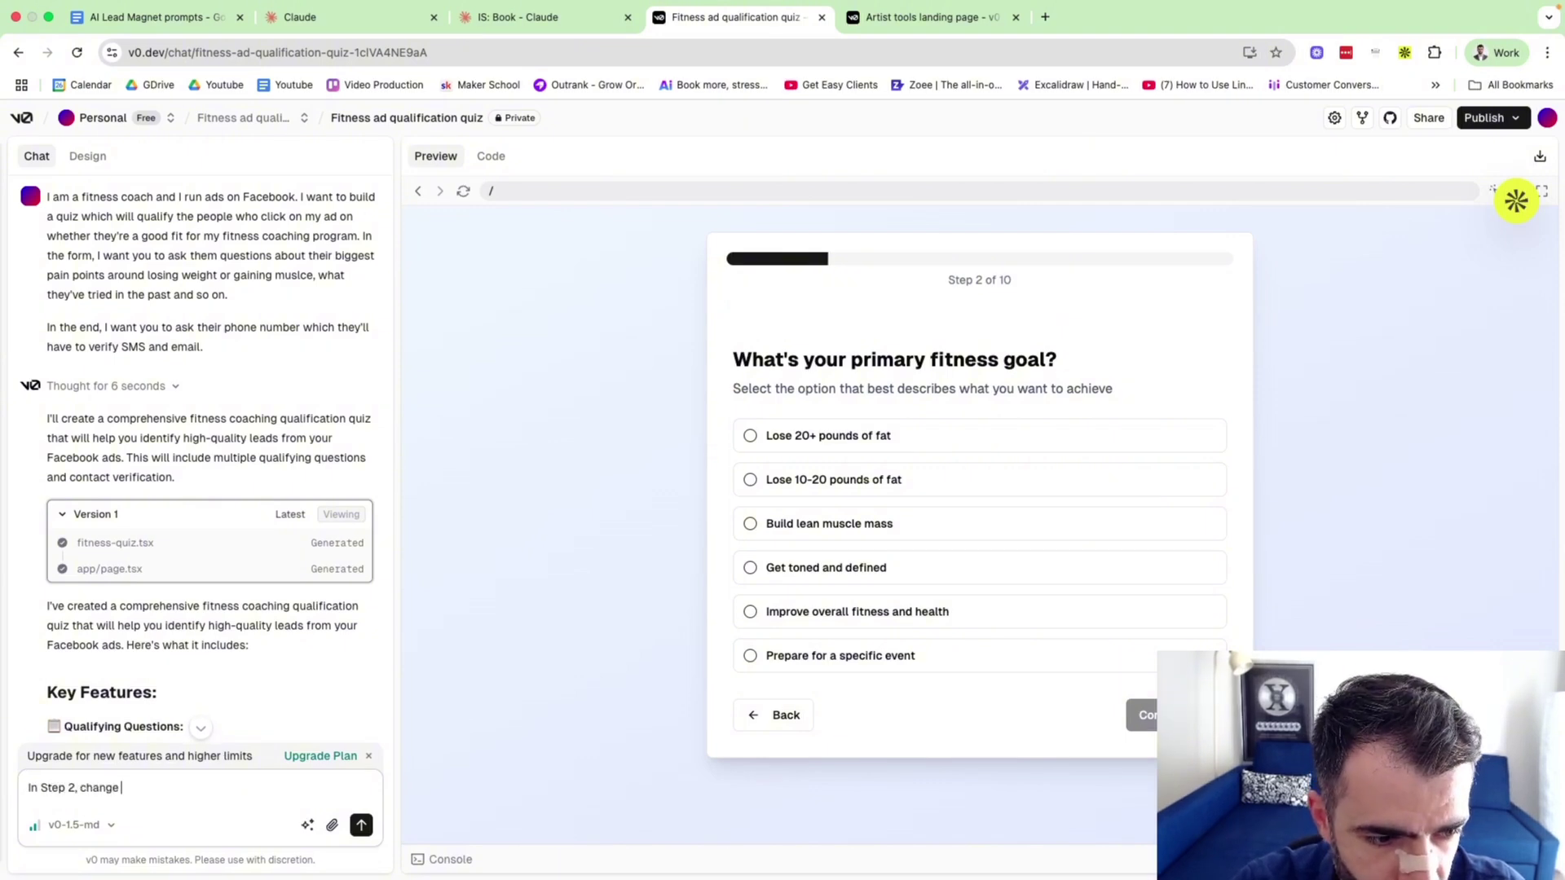
text(20 pounds to 30 po)
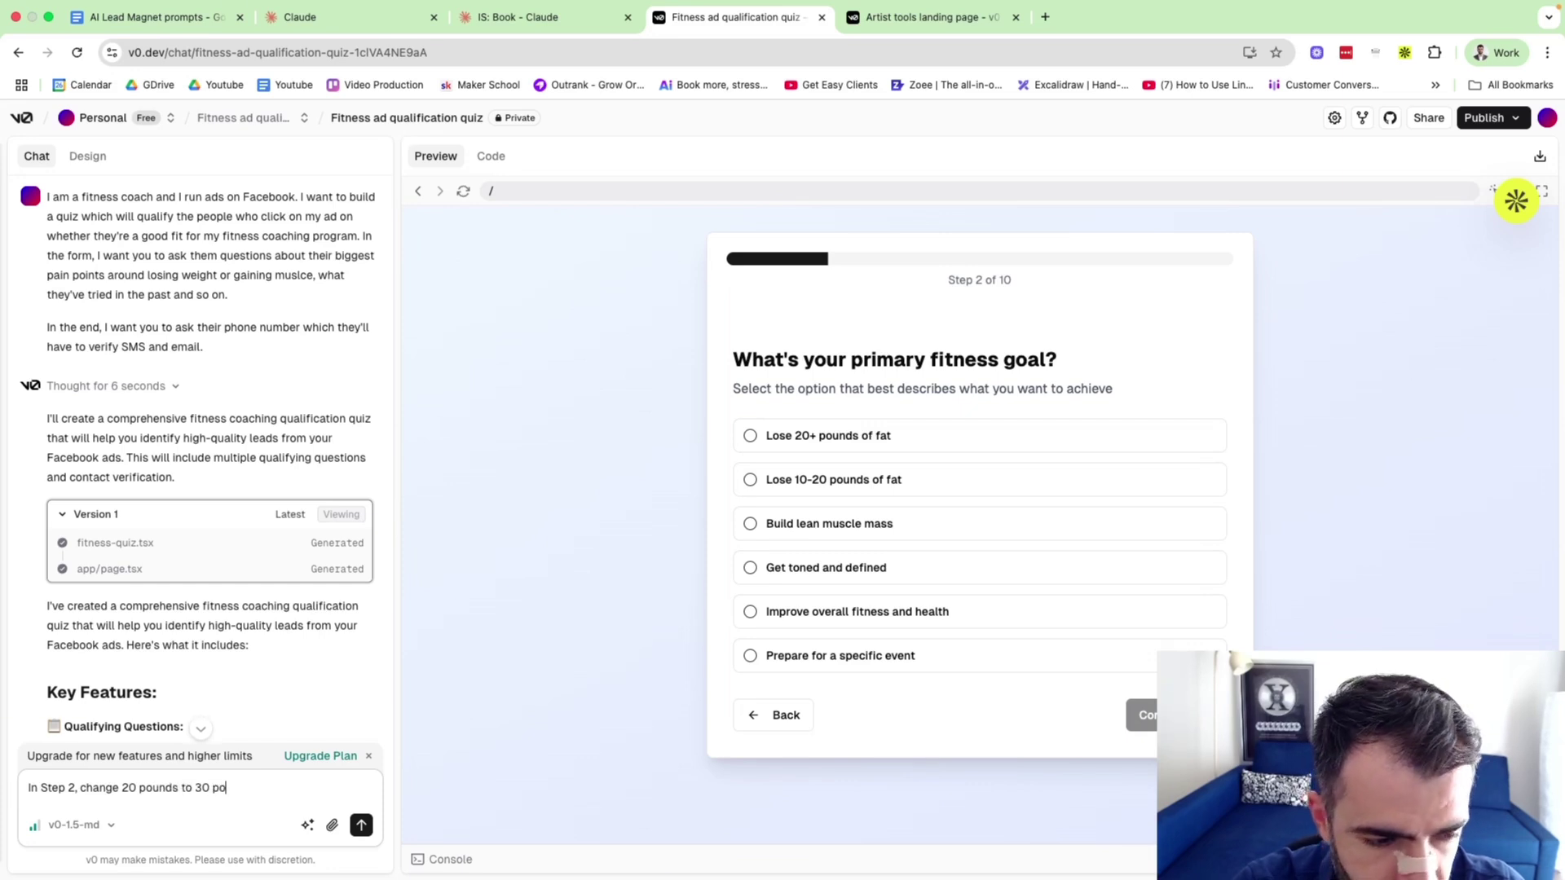
text(unds.)
key(Return)
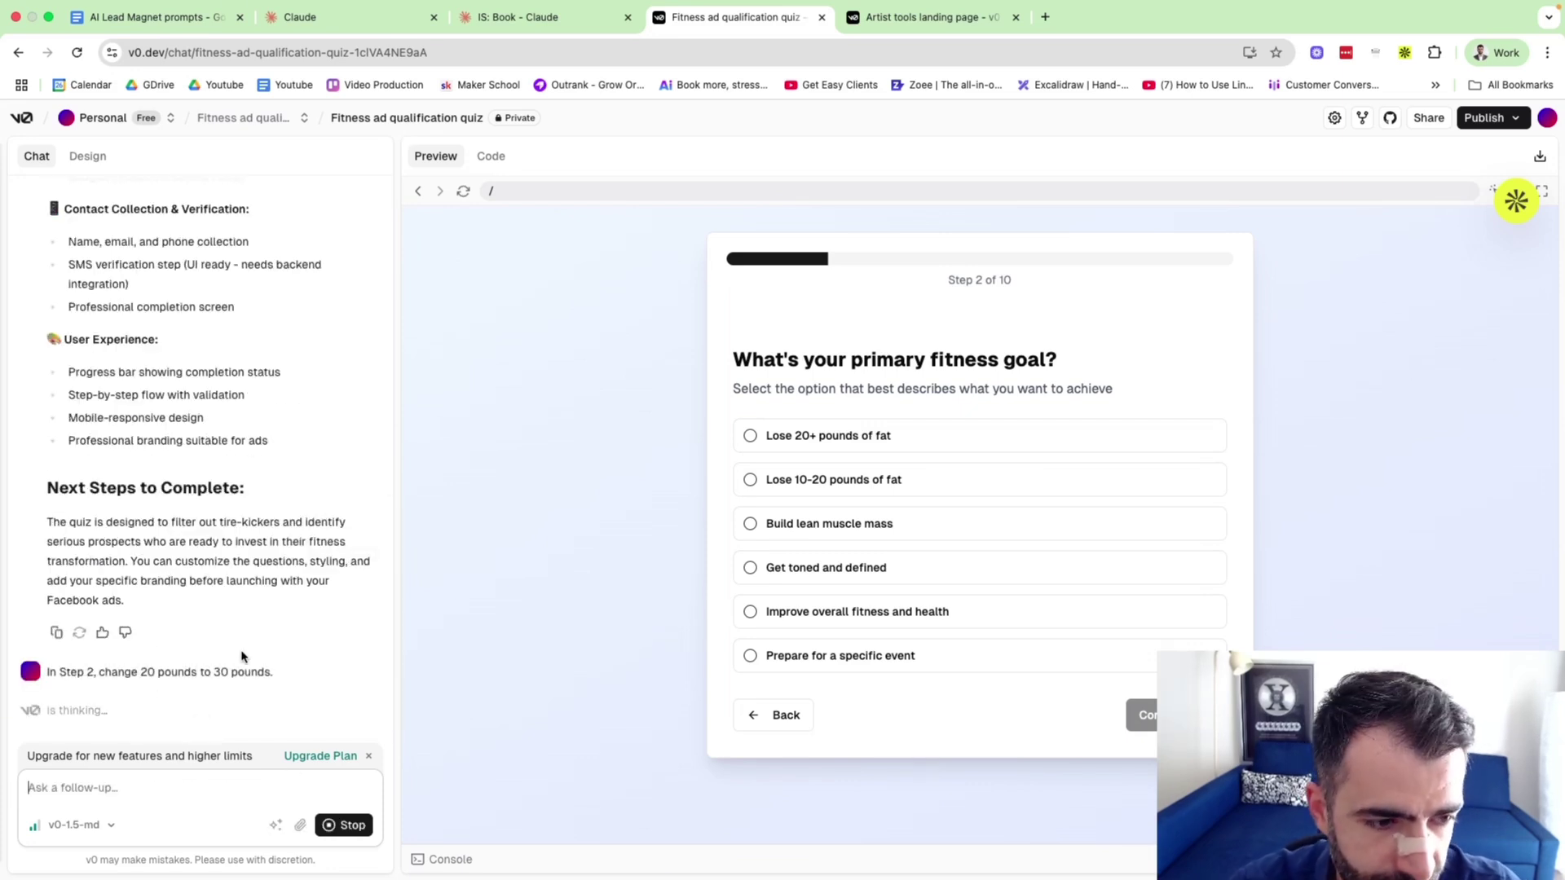
click(1484, 118)
click(1361, 226)
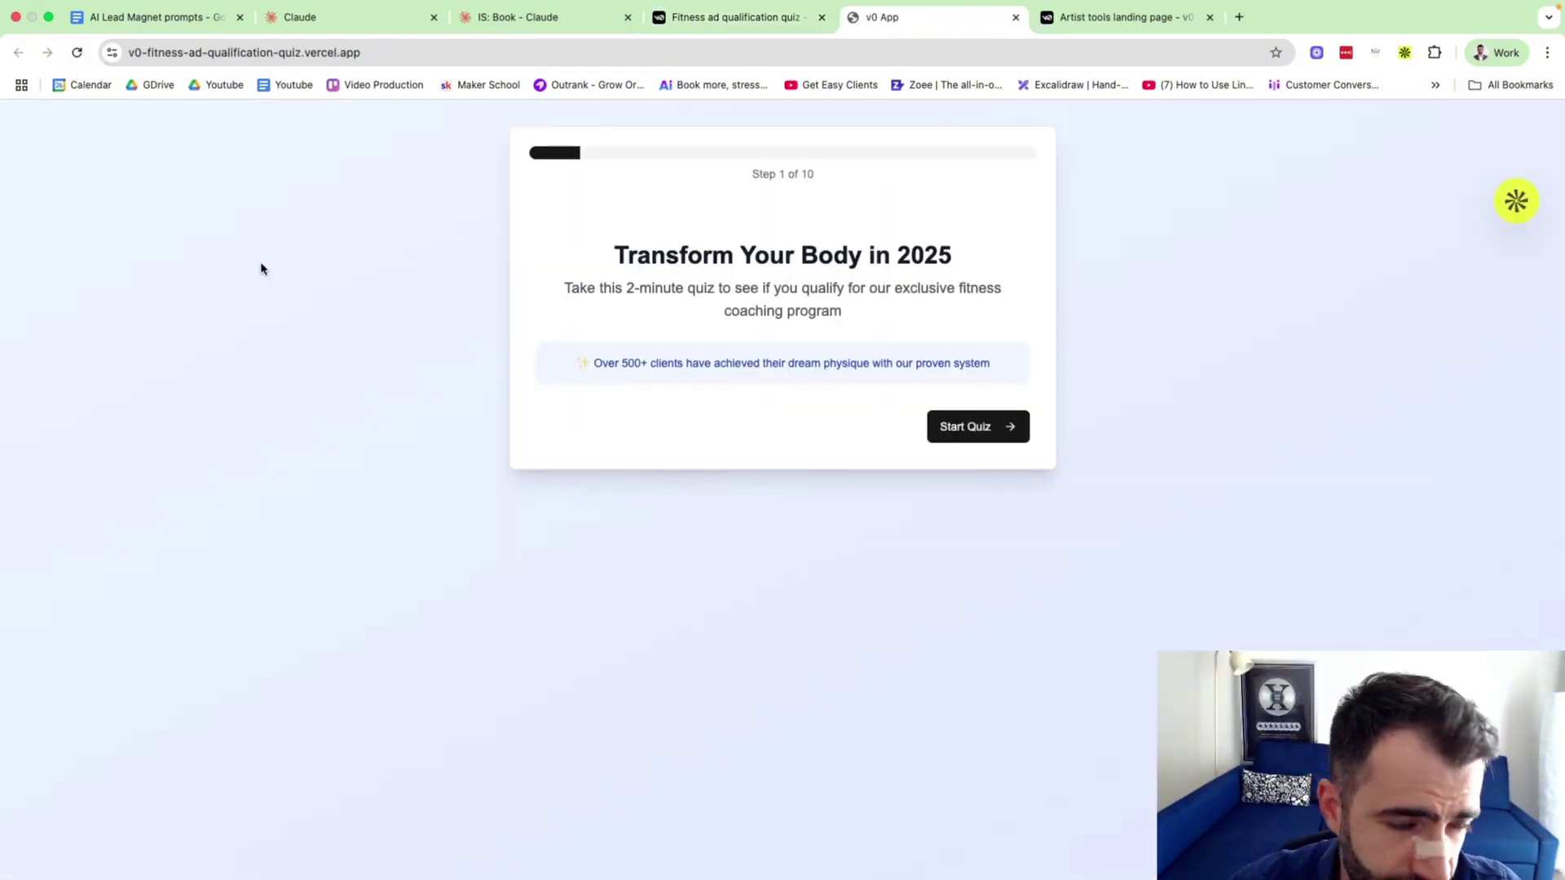
Deploy the 30-pound changes, then briefly test the live quiz site and close it.
click(771, 17)
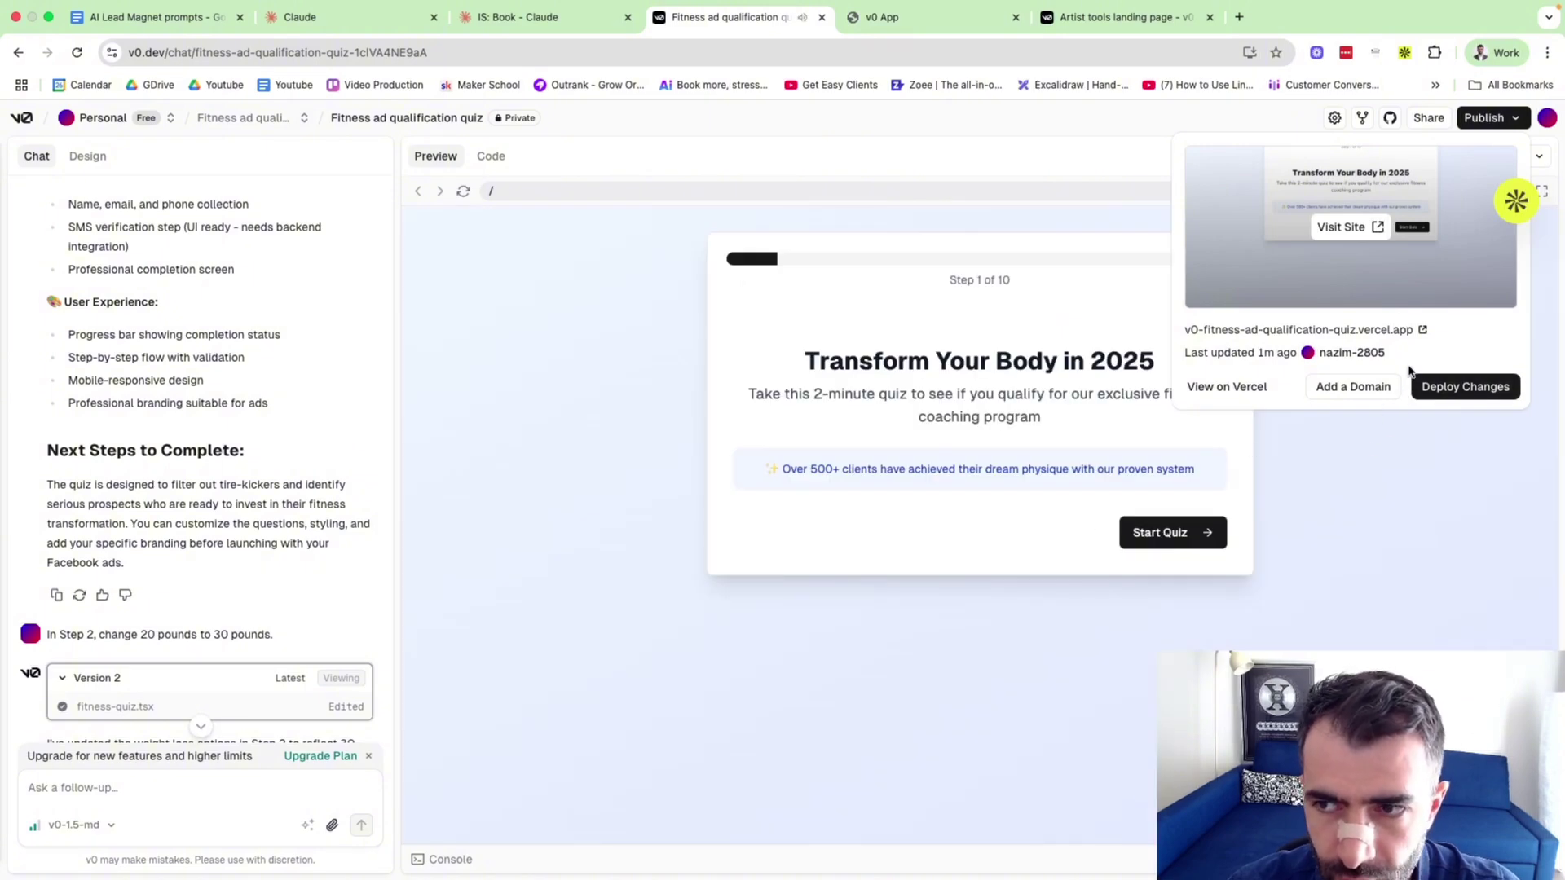
click(1465, 386)
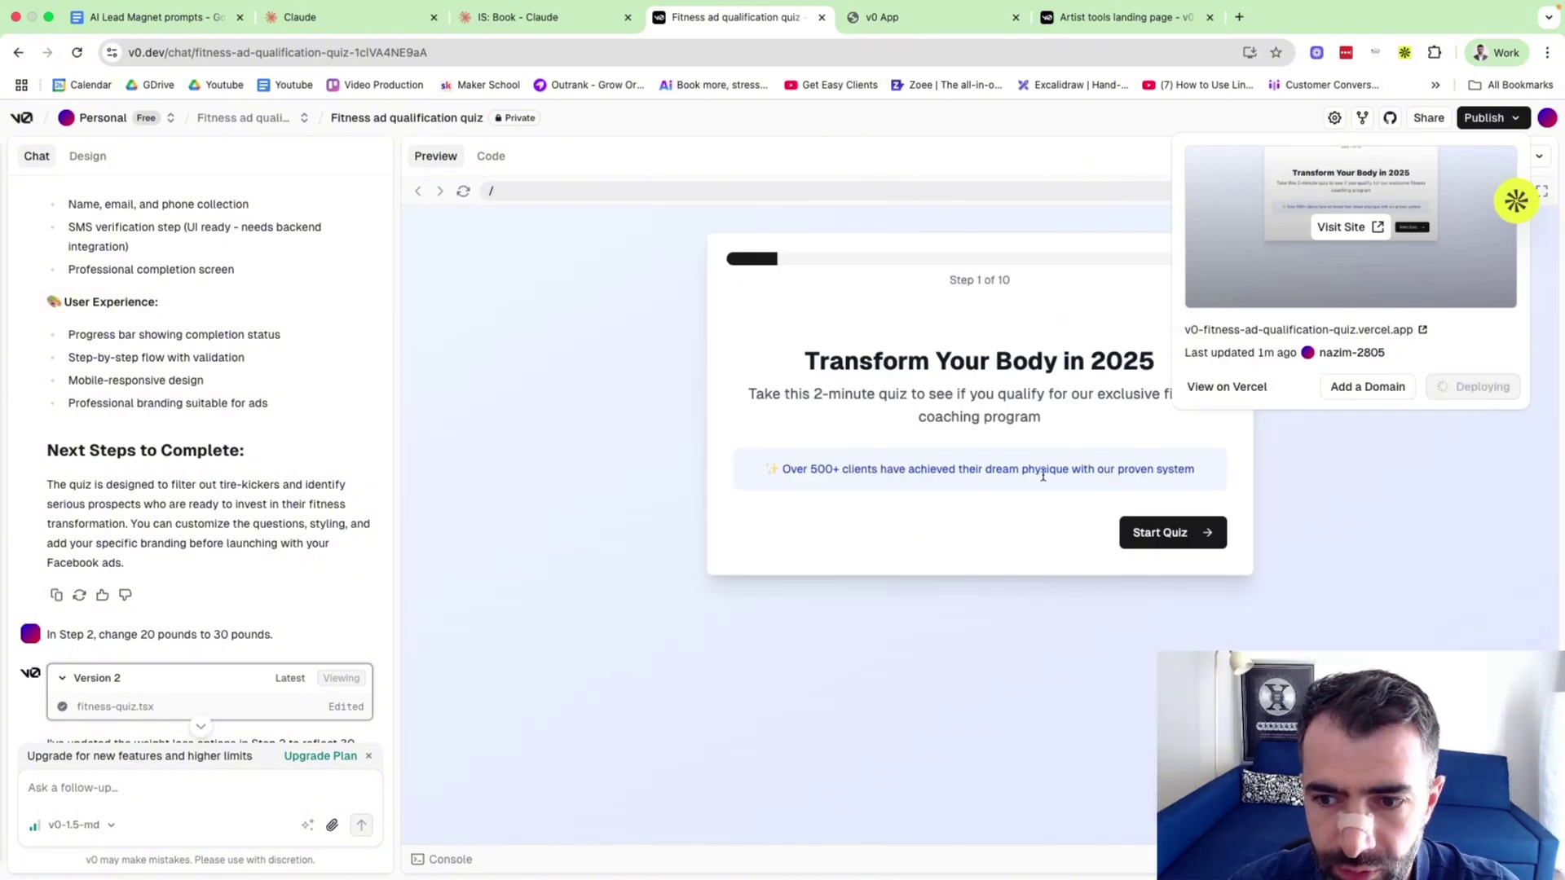
click(1133, 534)
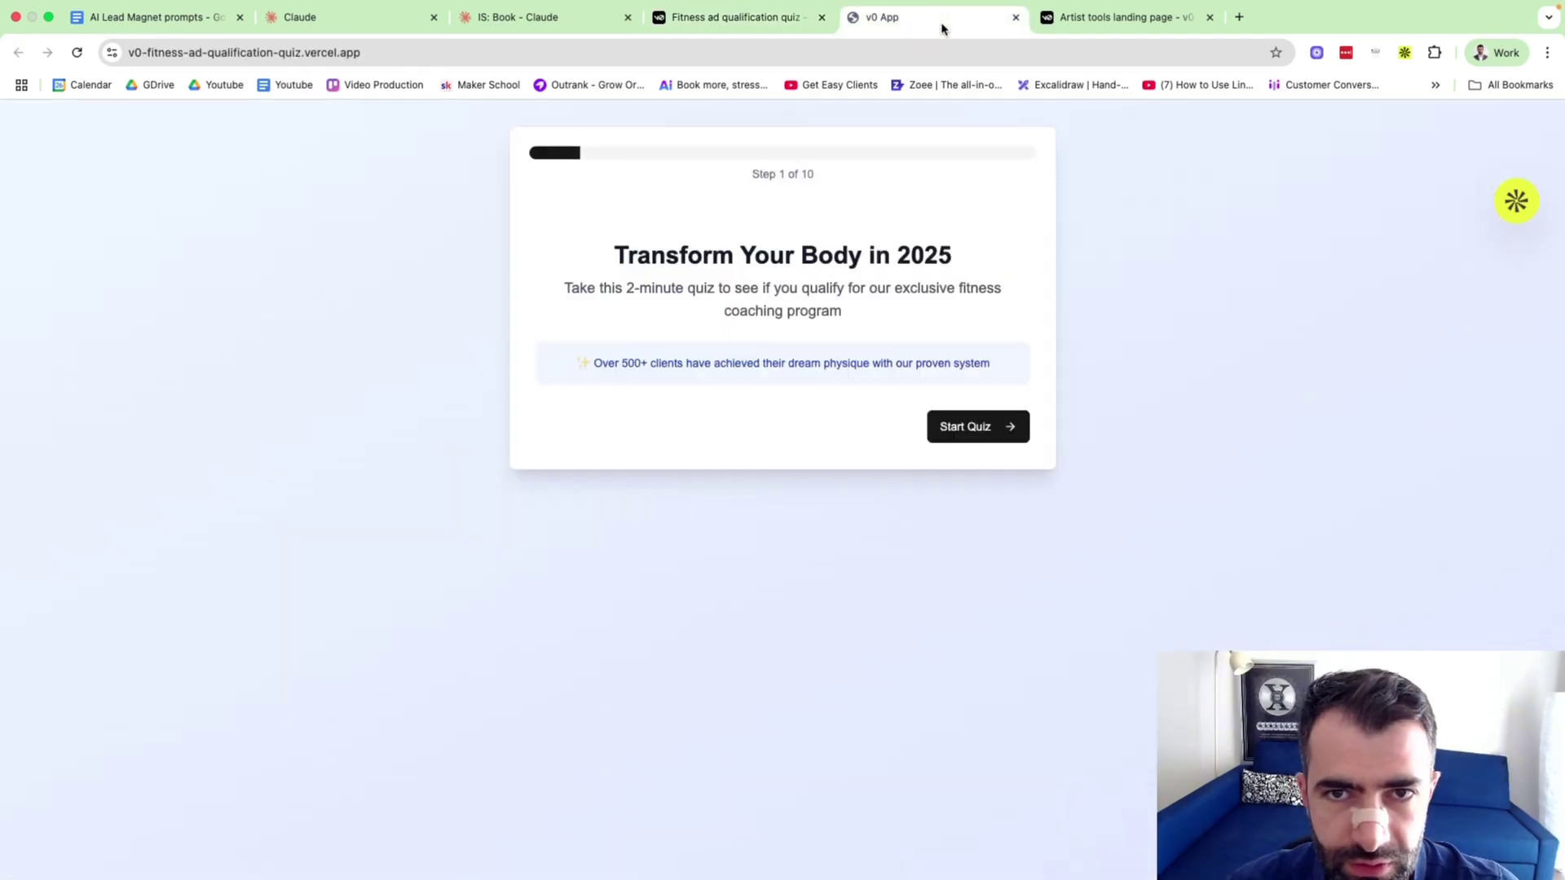
click(942, 26)
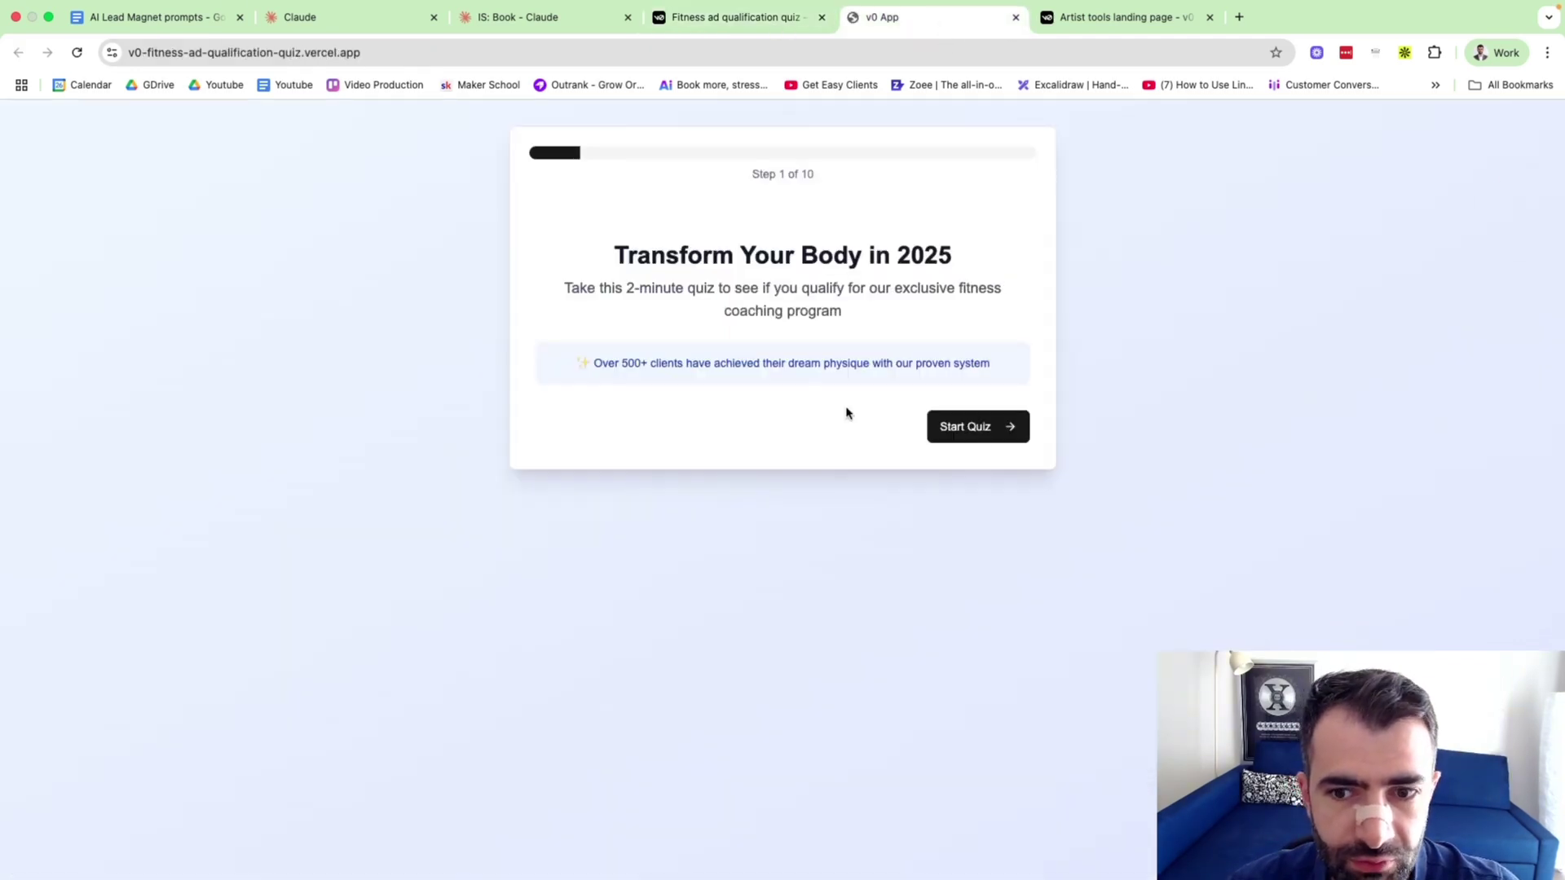
click(1006, 426)
click(1016, 17)
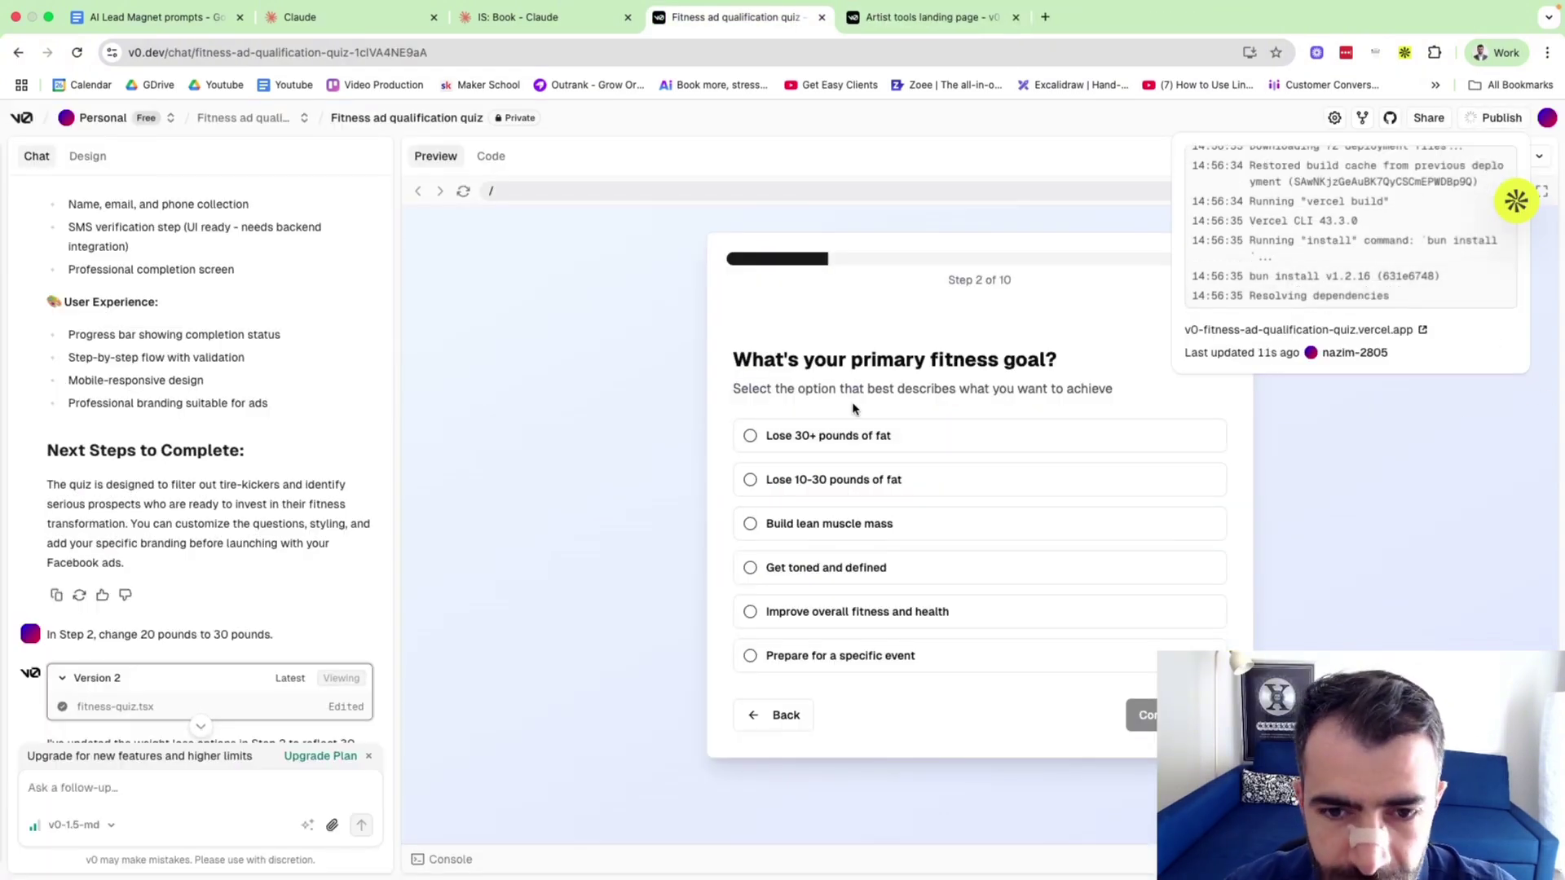
In the preview, answer 'Lose 10-30 pounds of fat' and 'I don't have enough time' to reach Step 4.
click(889, 484)
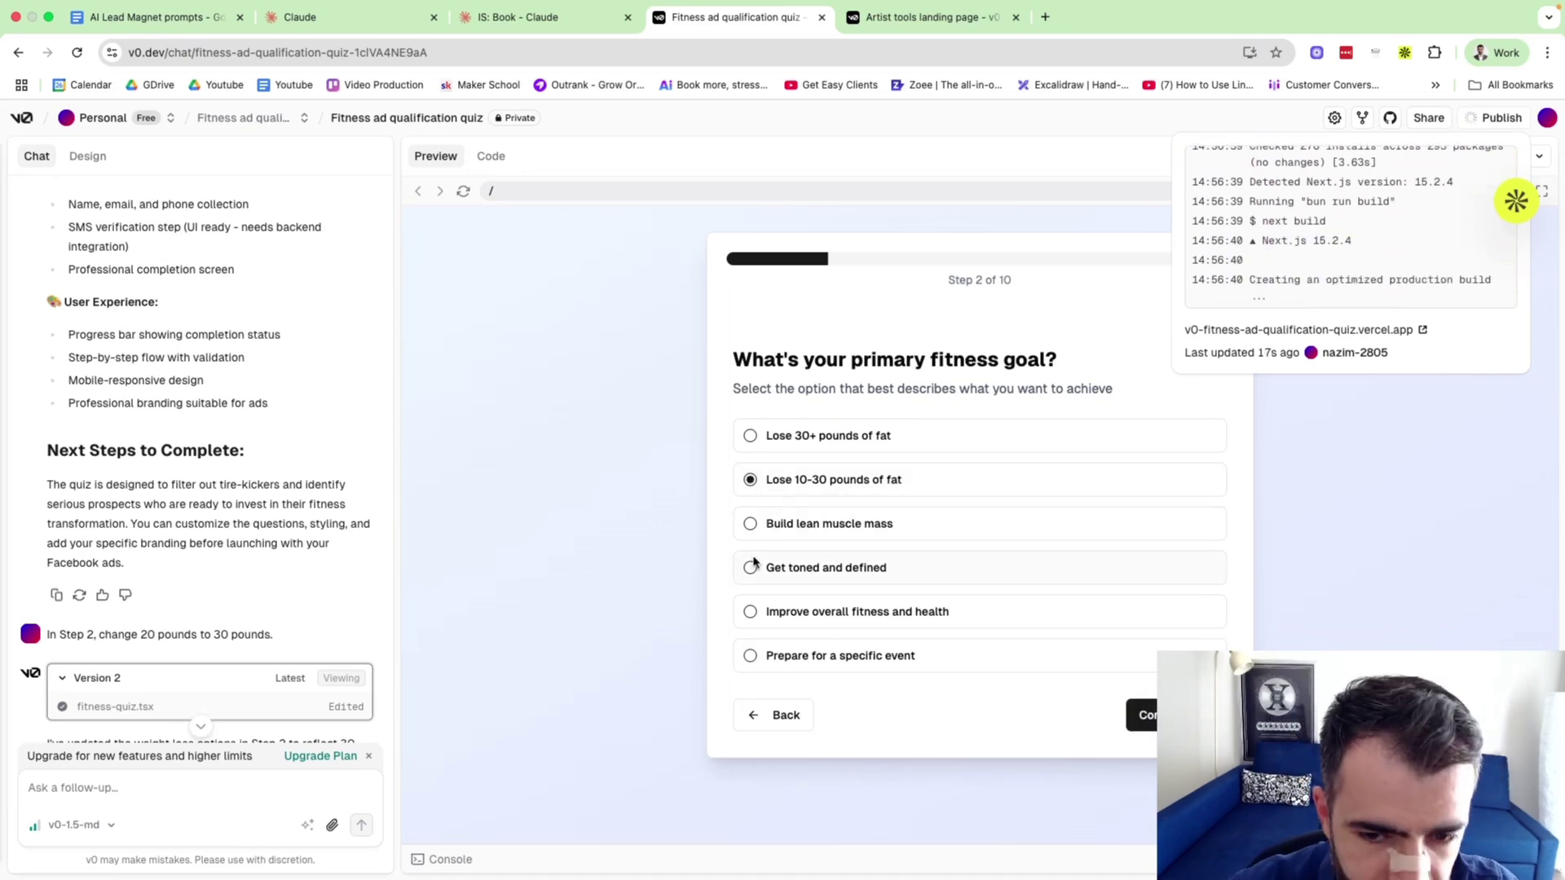
click(1144, 732)
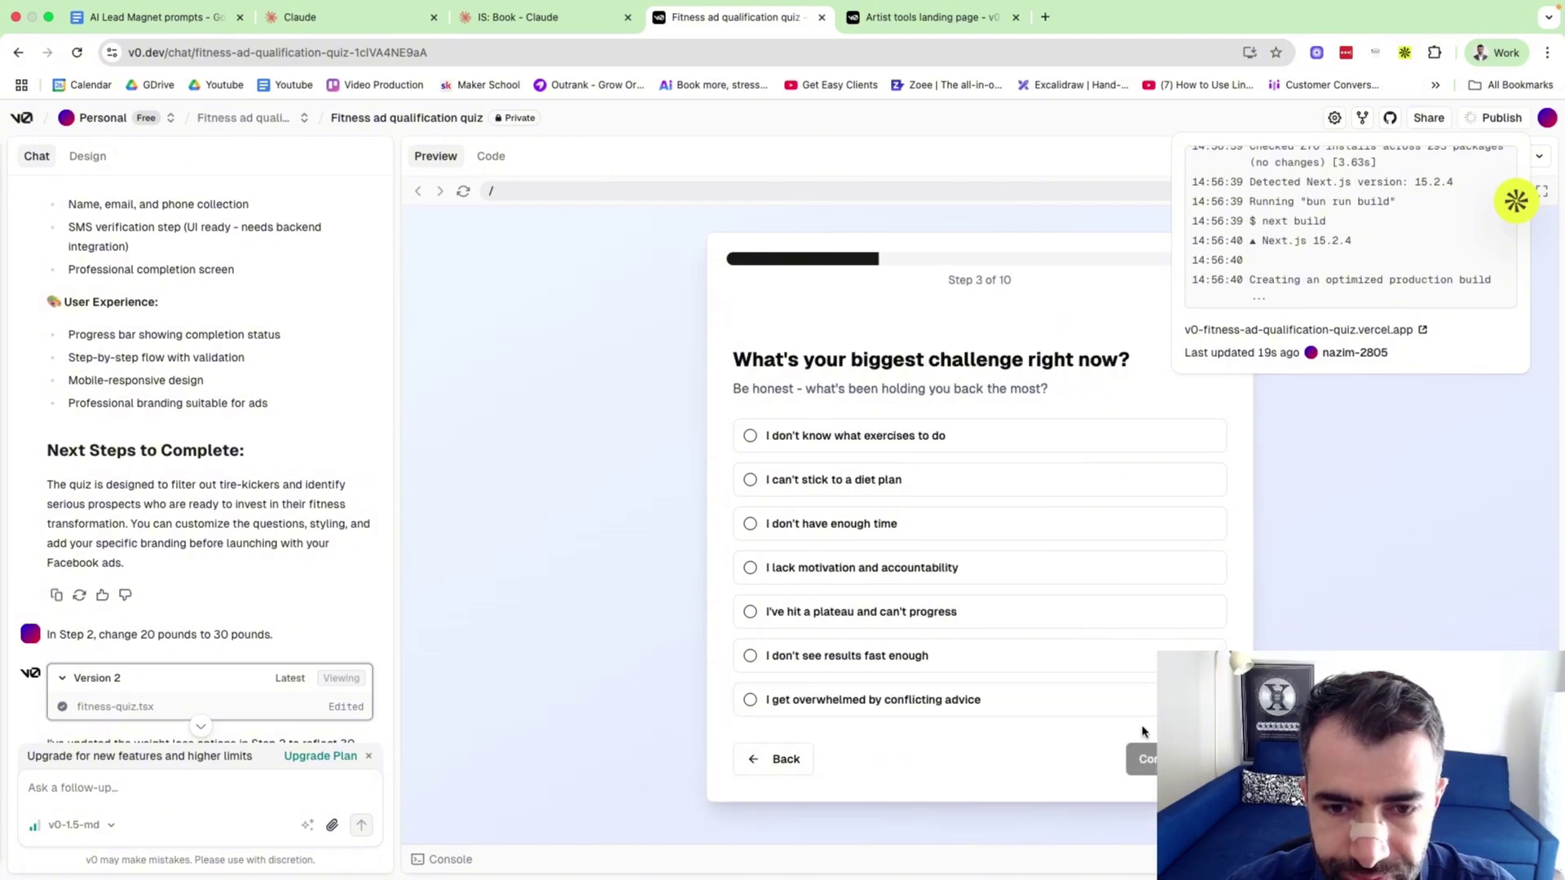
drag(732, 360, 1105, 356)
click(1123, 357)
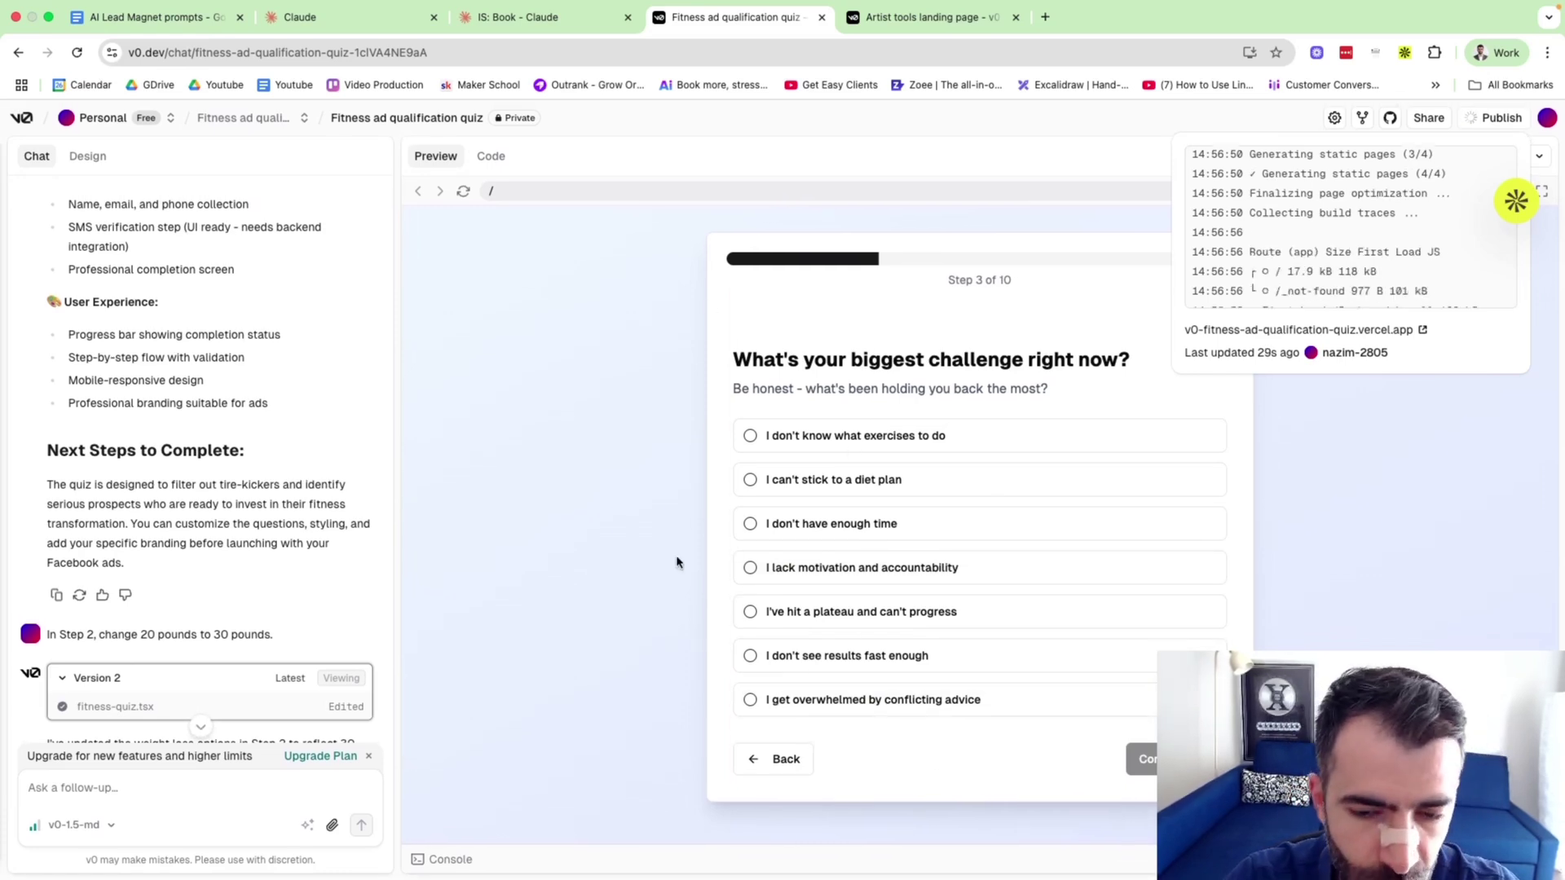
click(875, 524)
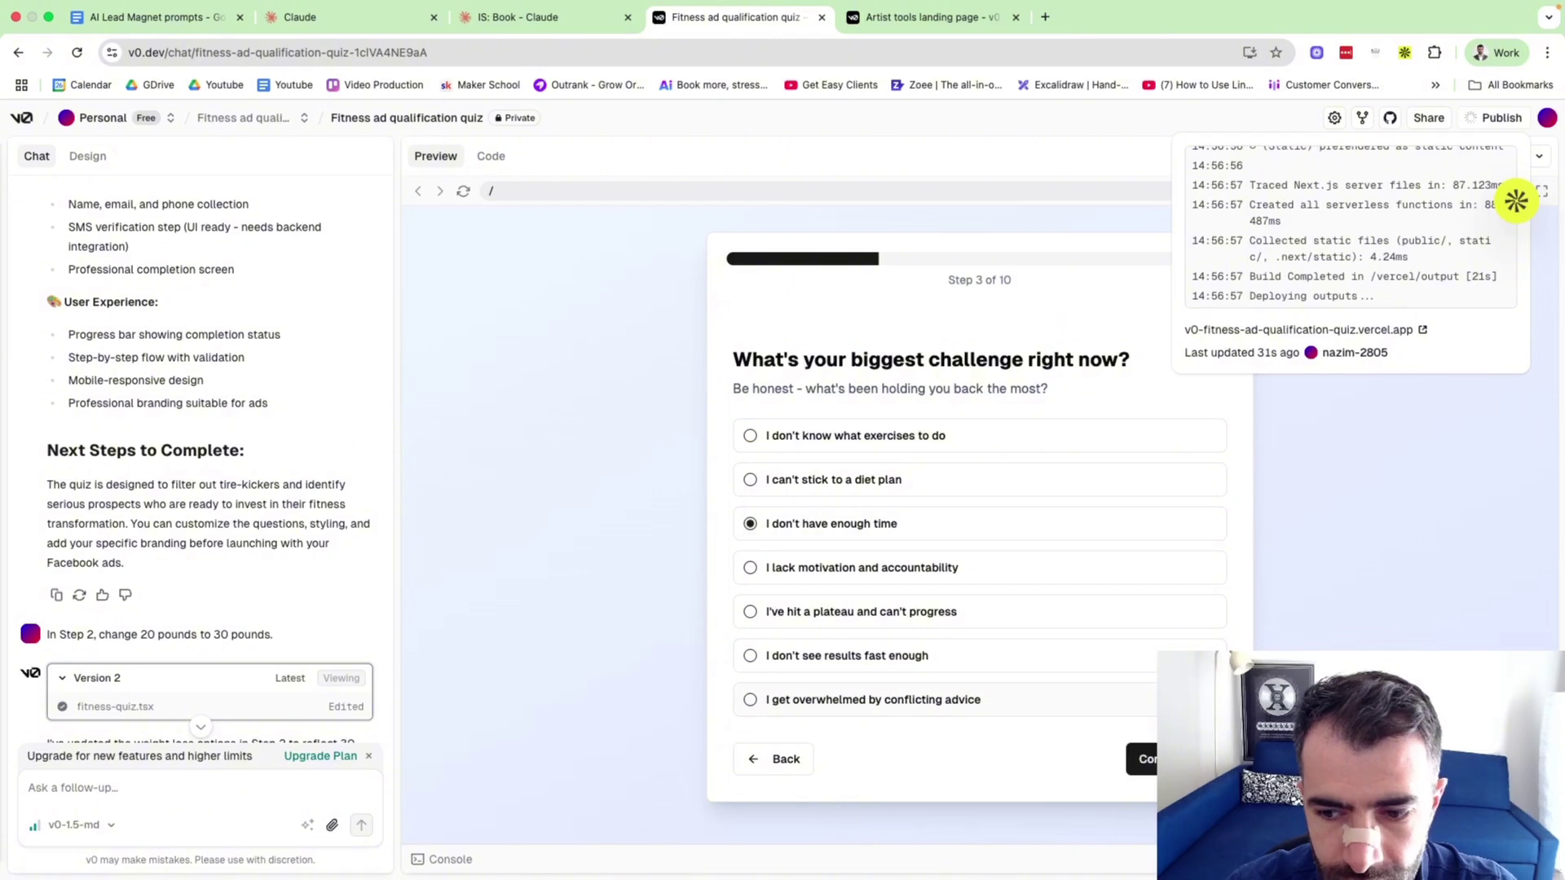
click(852, 442)
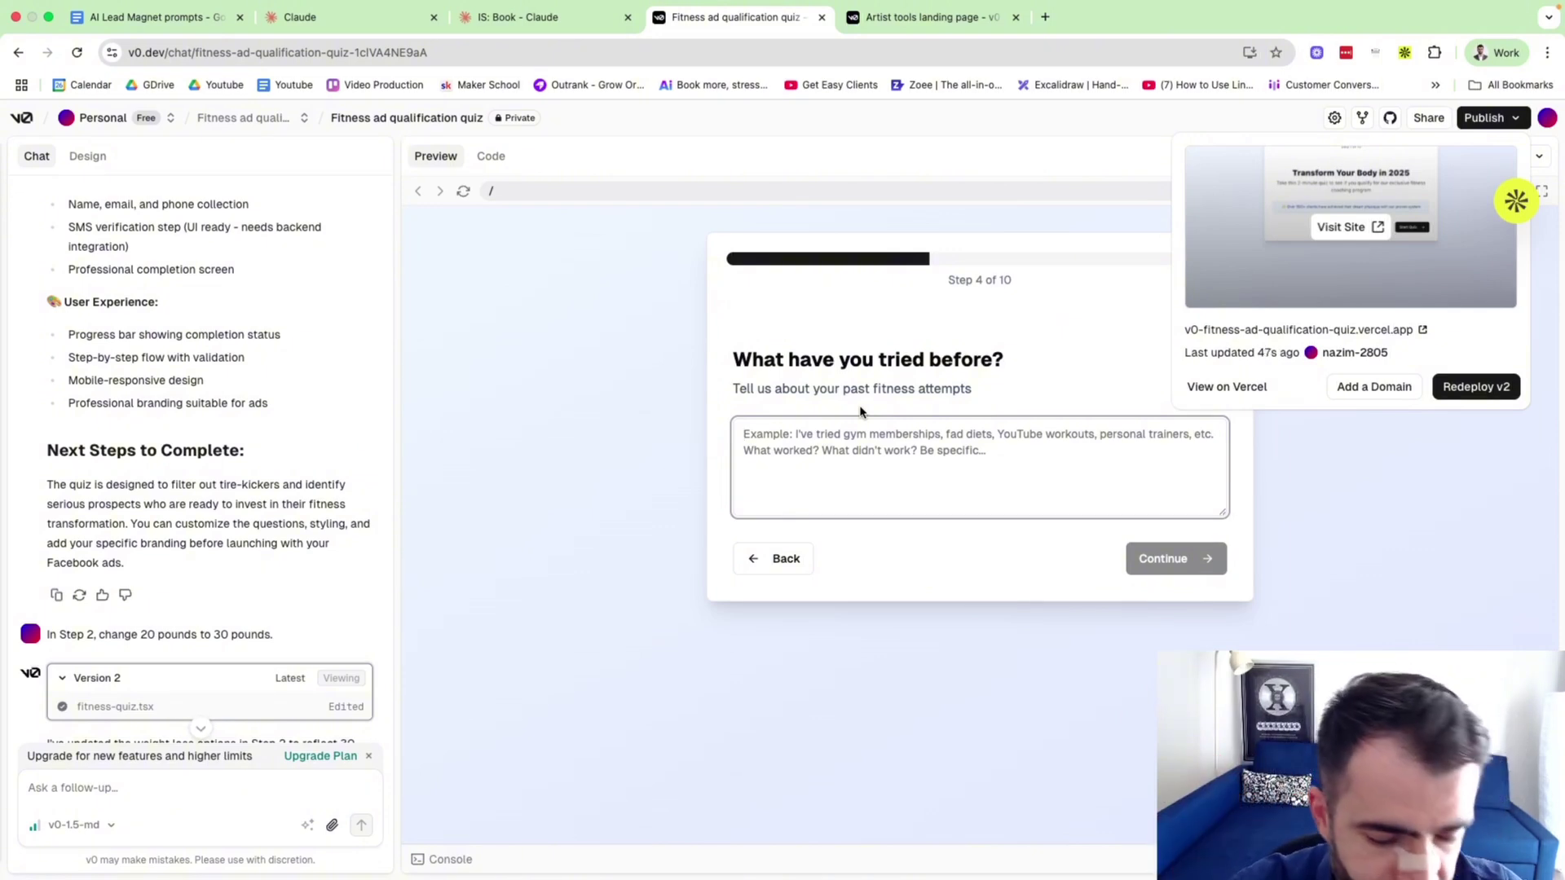
Enter 'Test test' for past attempts and choose Completely sedentary as the activity level.
text(Test test)
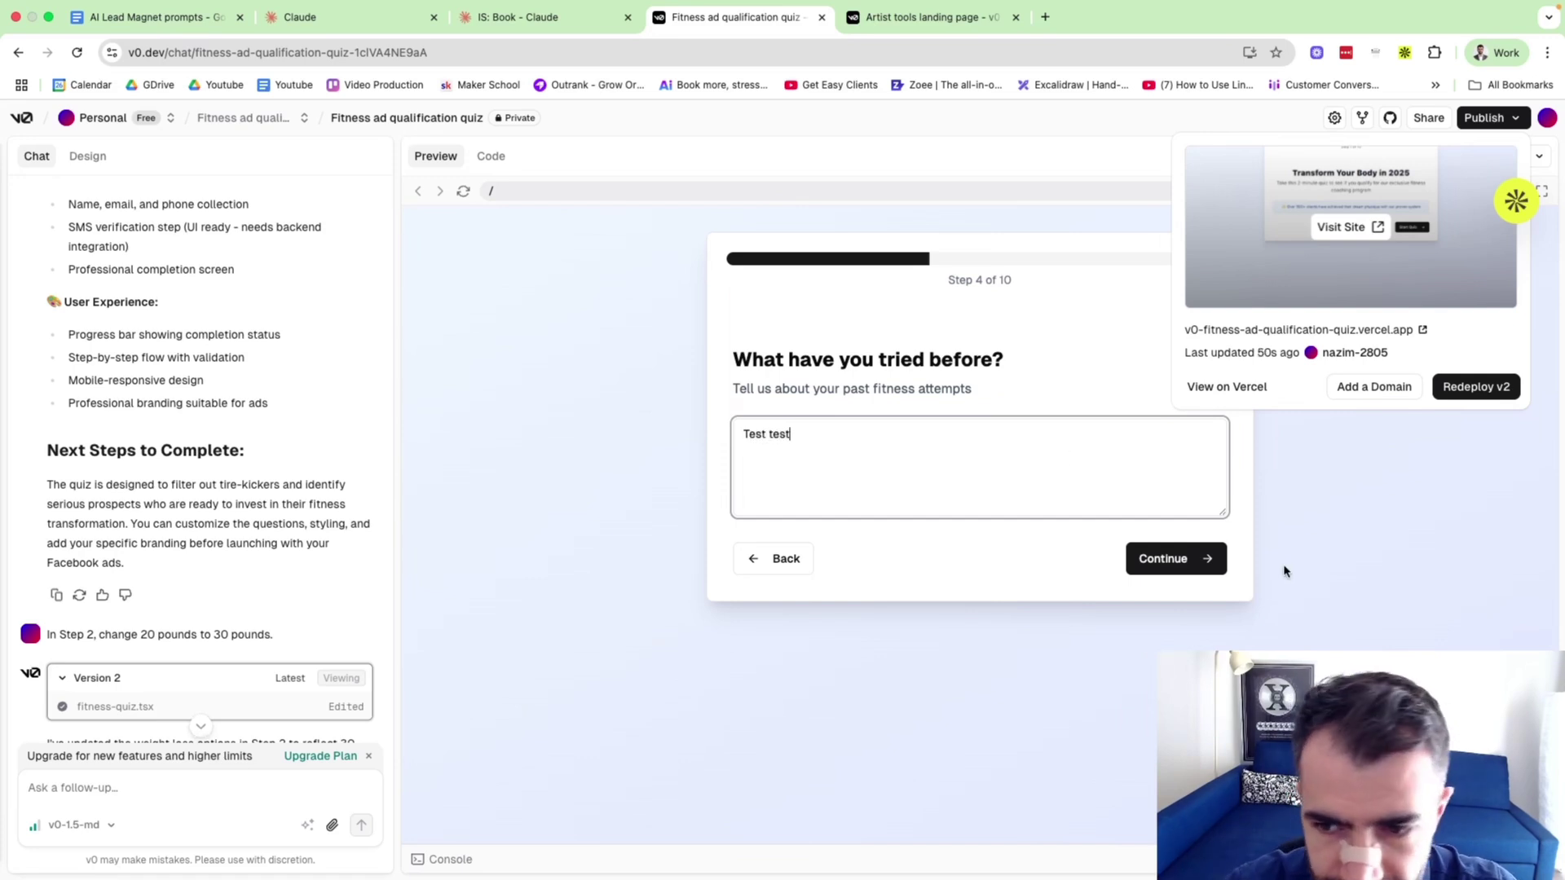
click(1198, 571)
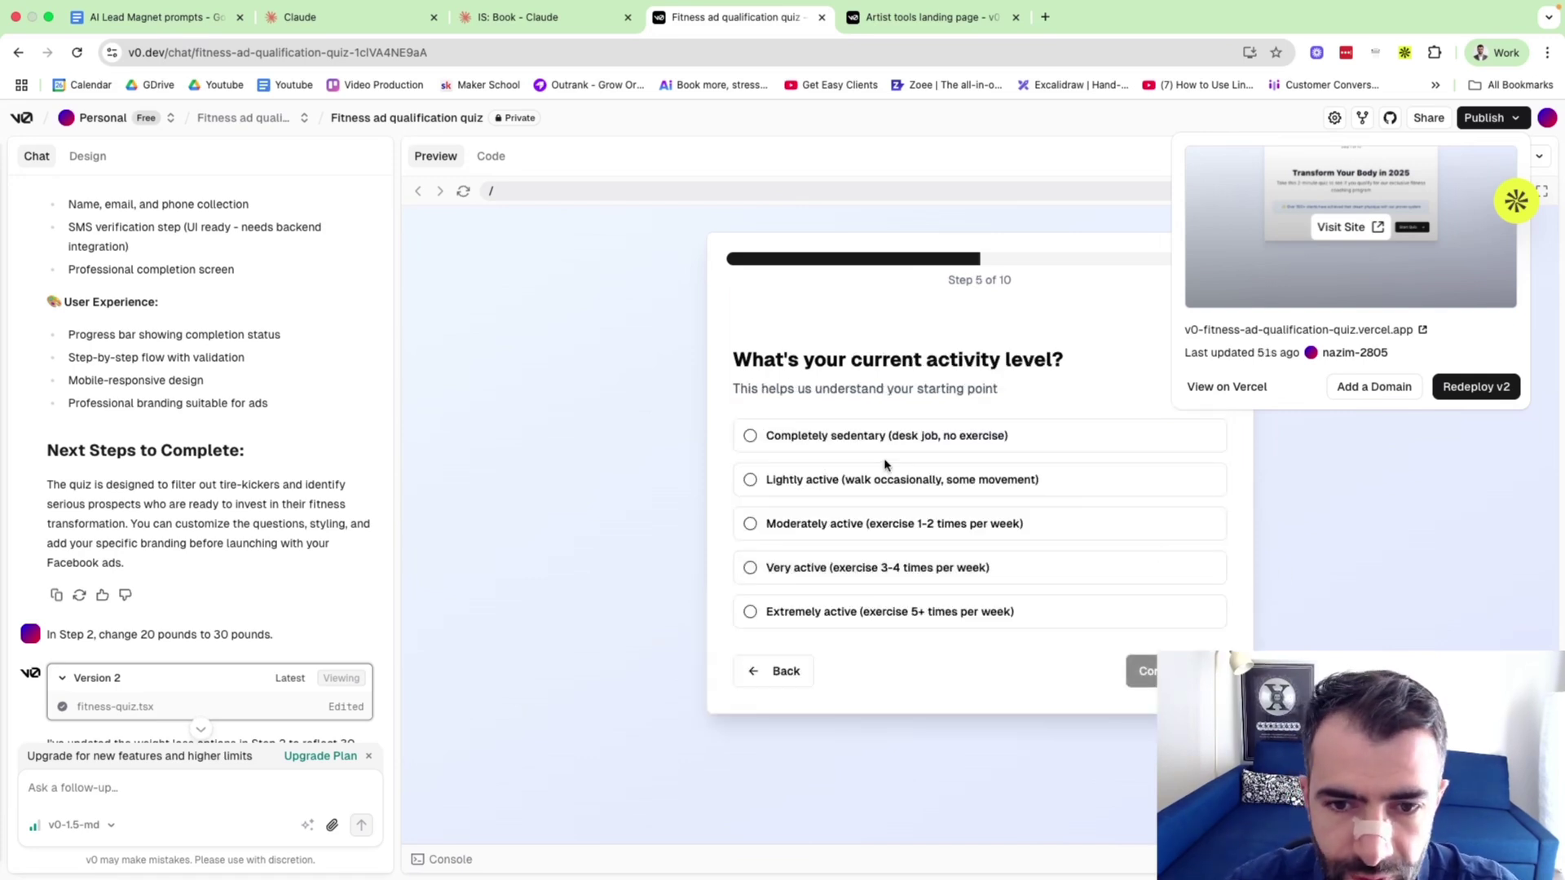
drag(765, 362, 1044, 360)
click(890, 367)
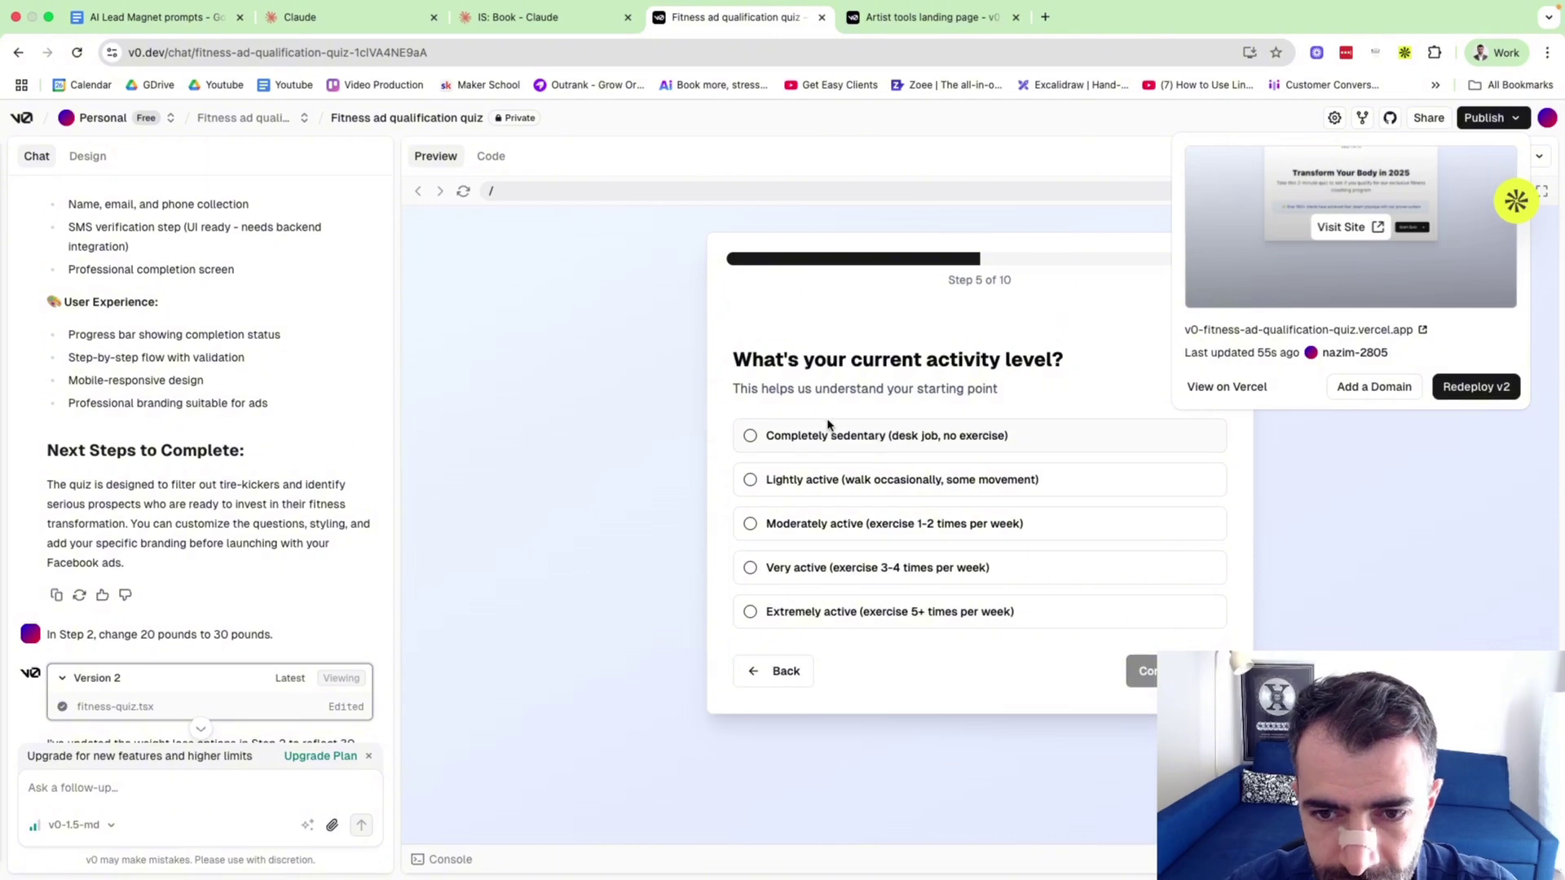
click(758, 437)
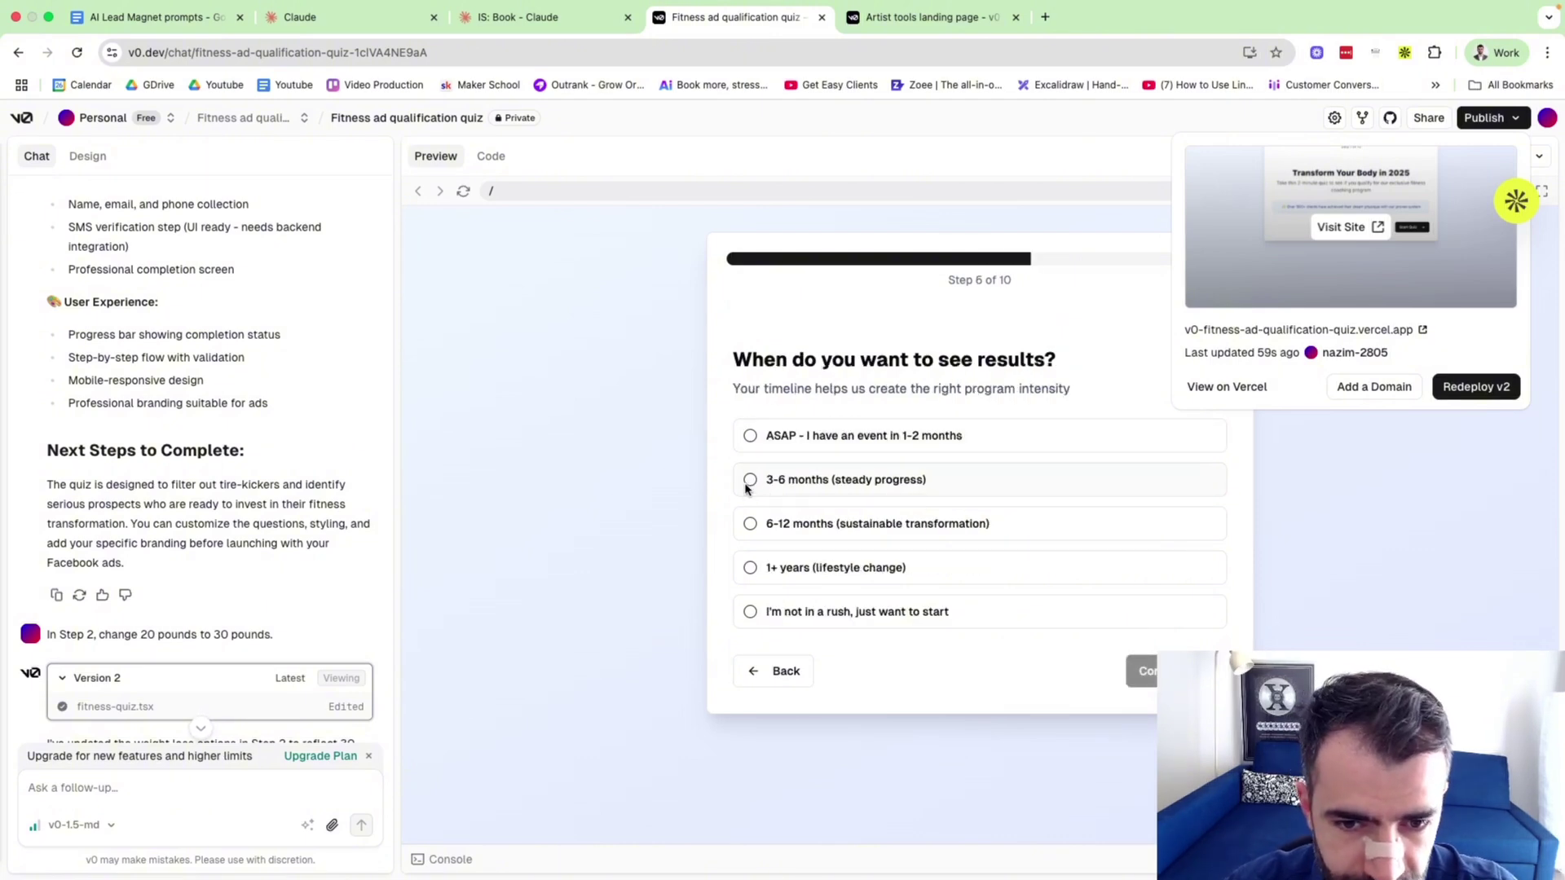
Choose ASAP timeline, Very committed, and $100-200 per month investment to reach the contact form.
click(750, 482)
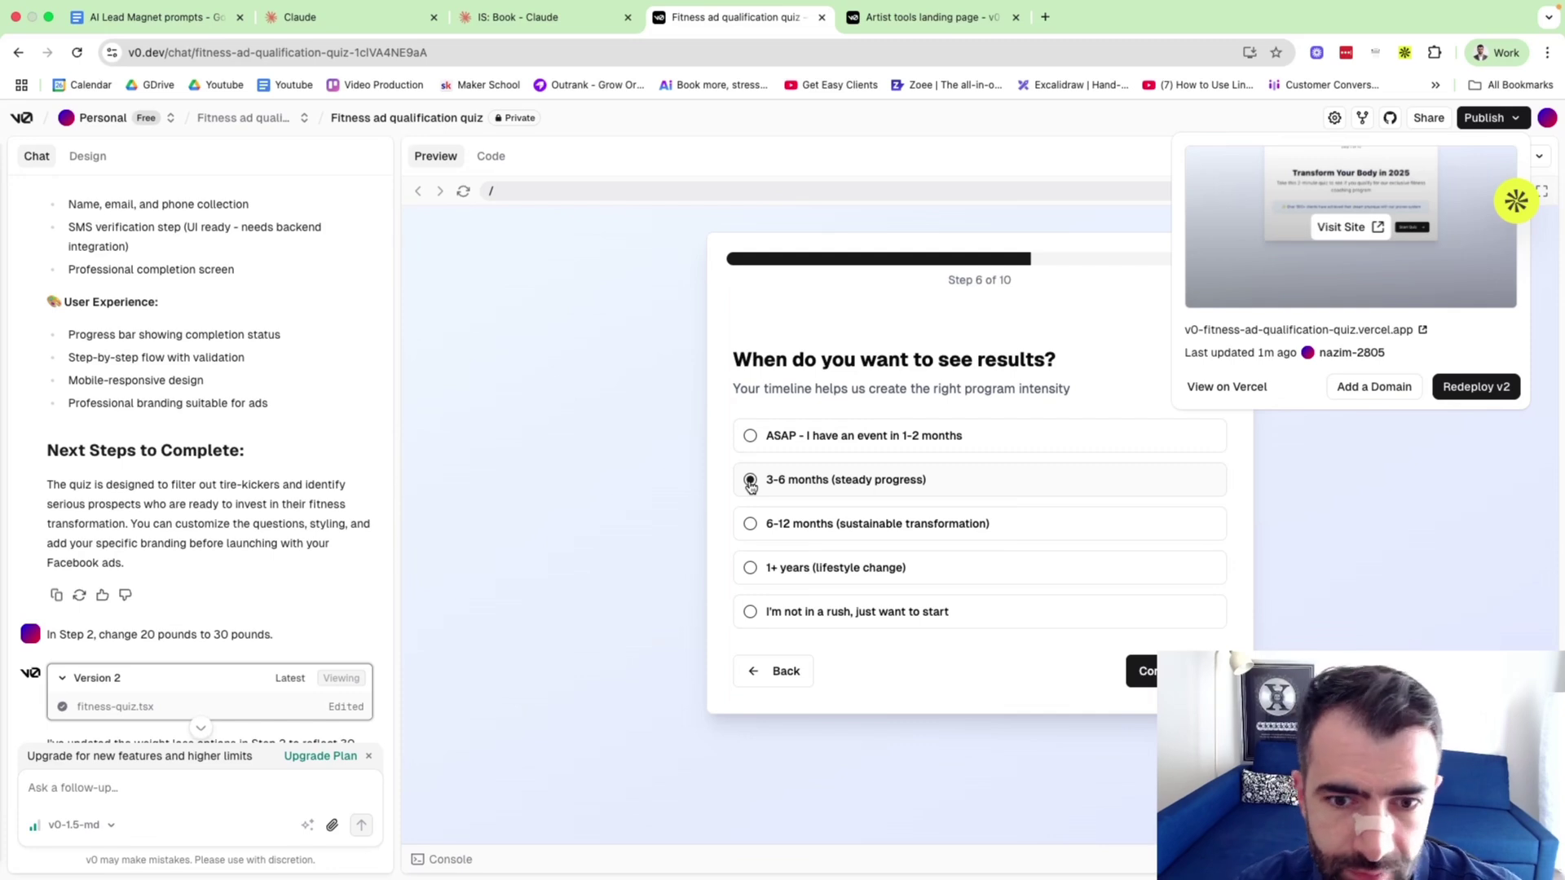
click(750, 569)
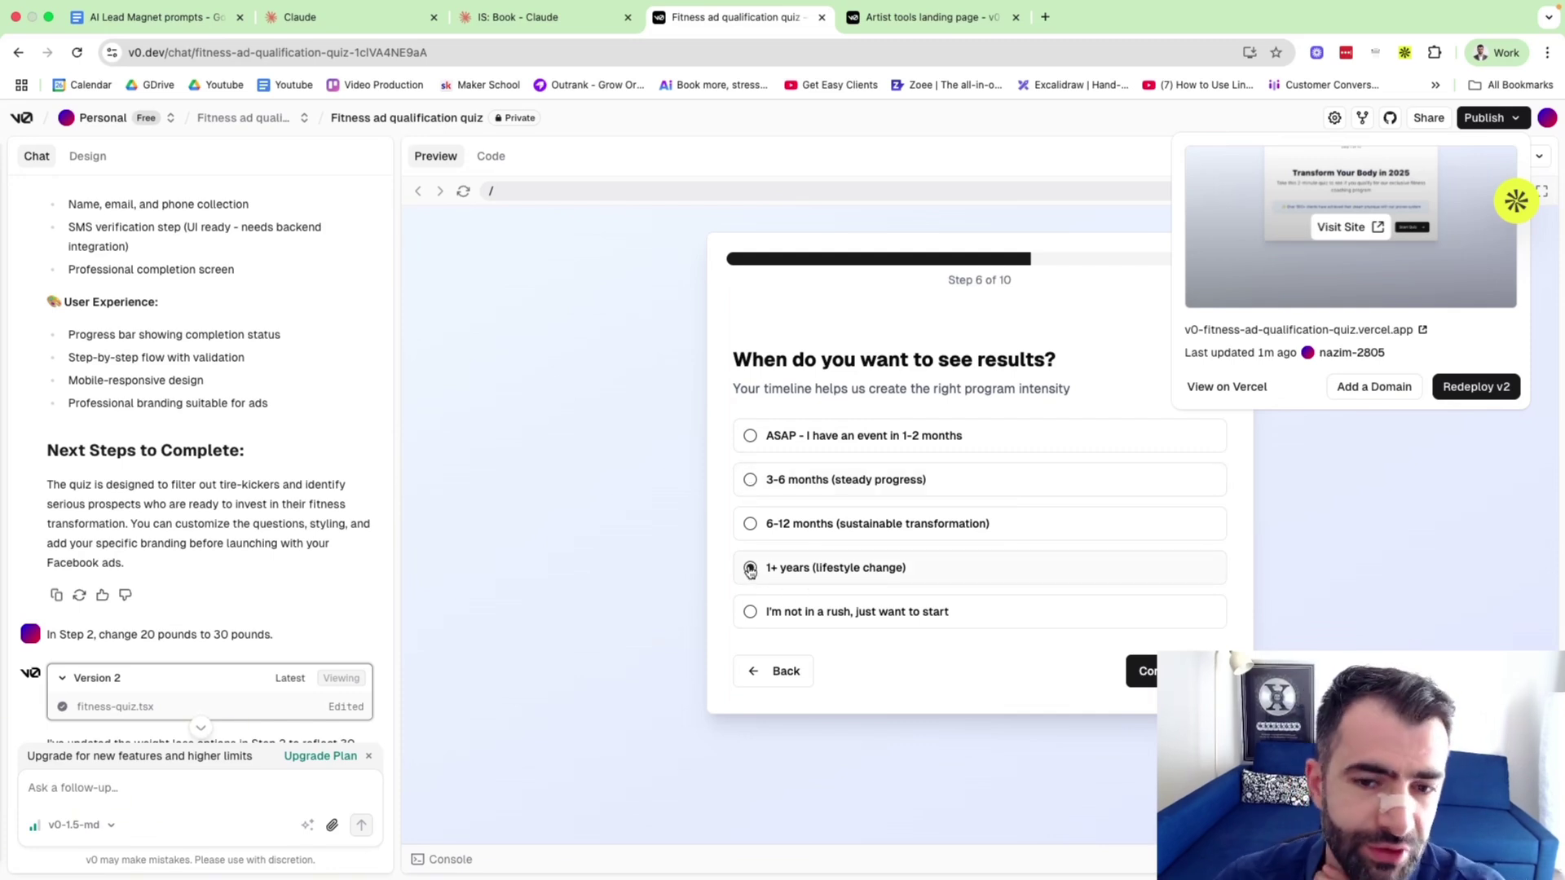
click(749, 612)
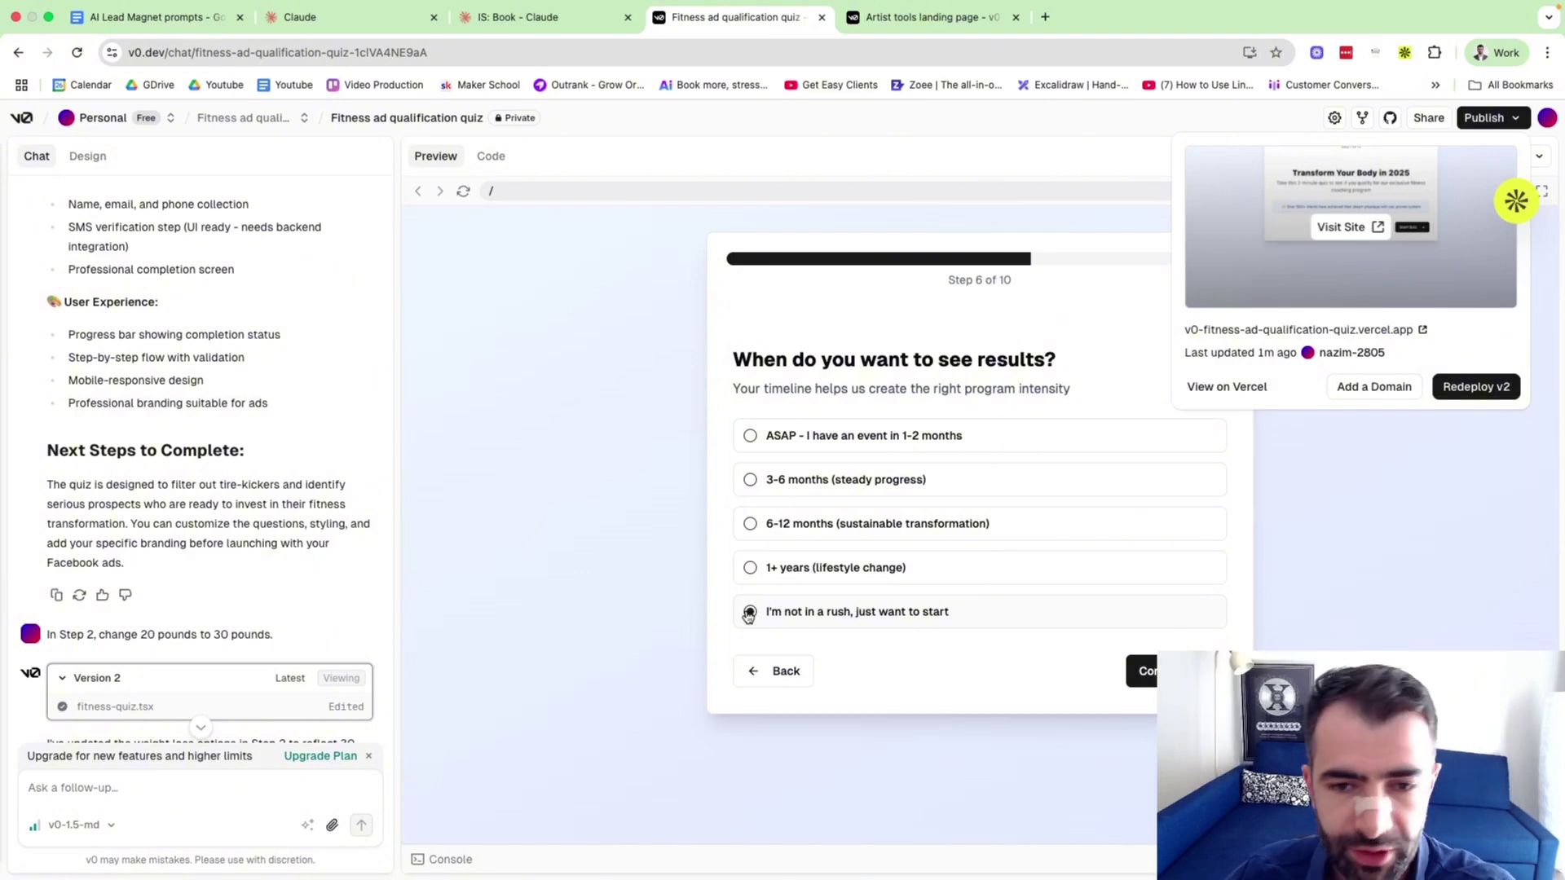
click(750, 437)
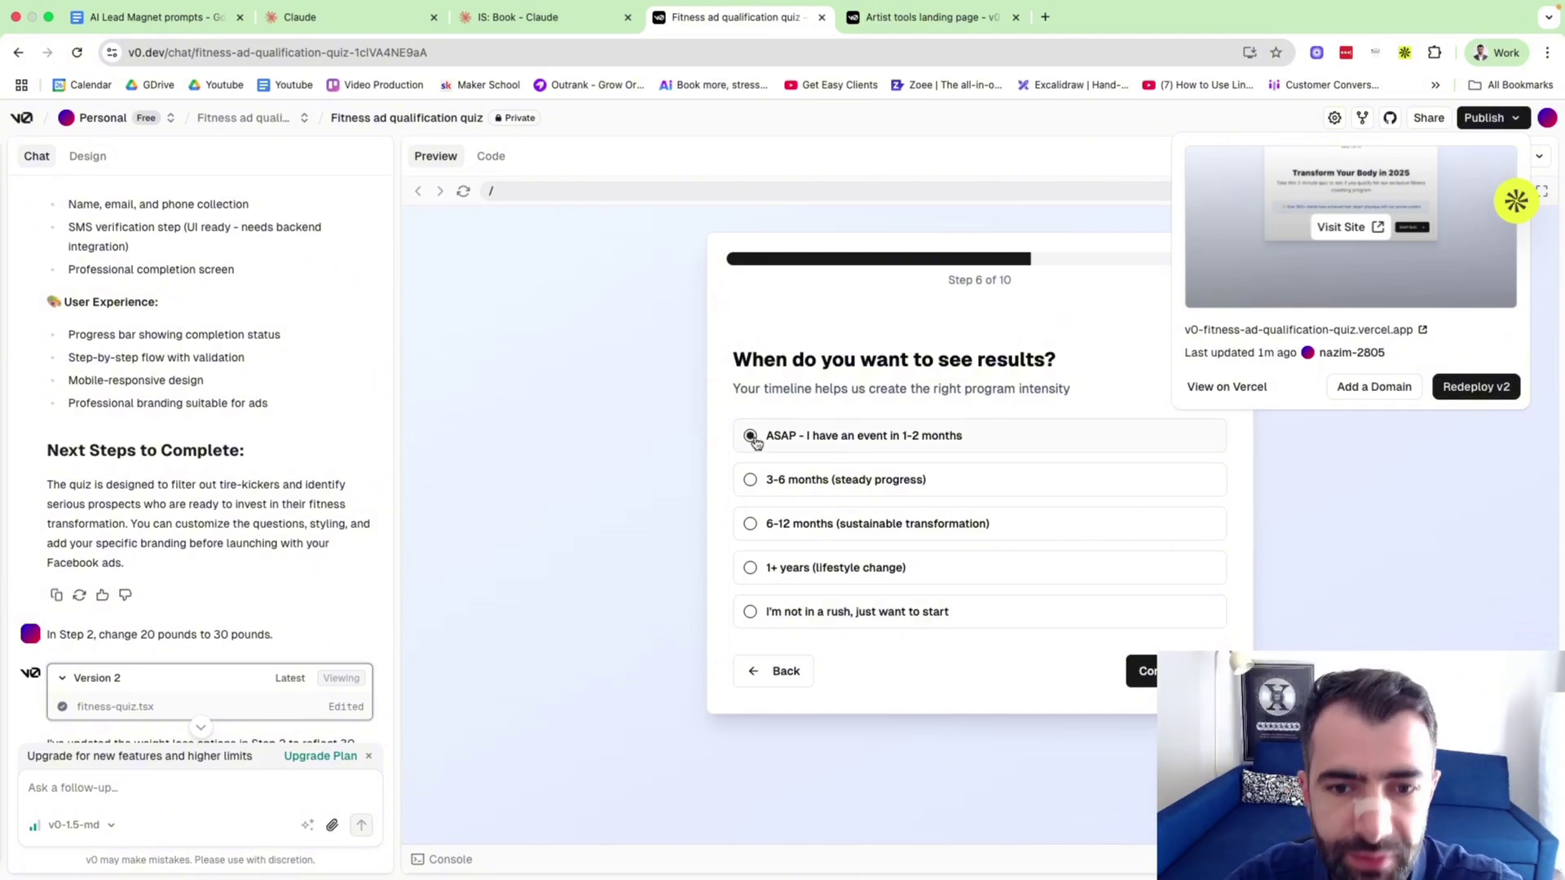
click(1174, 672)
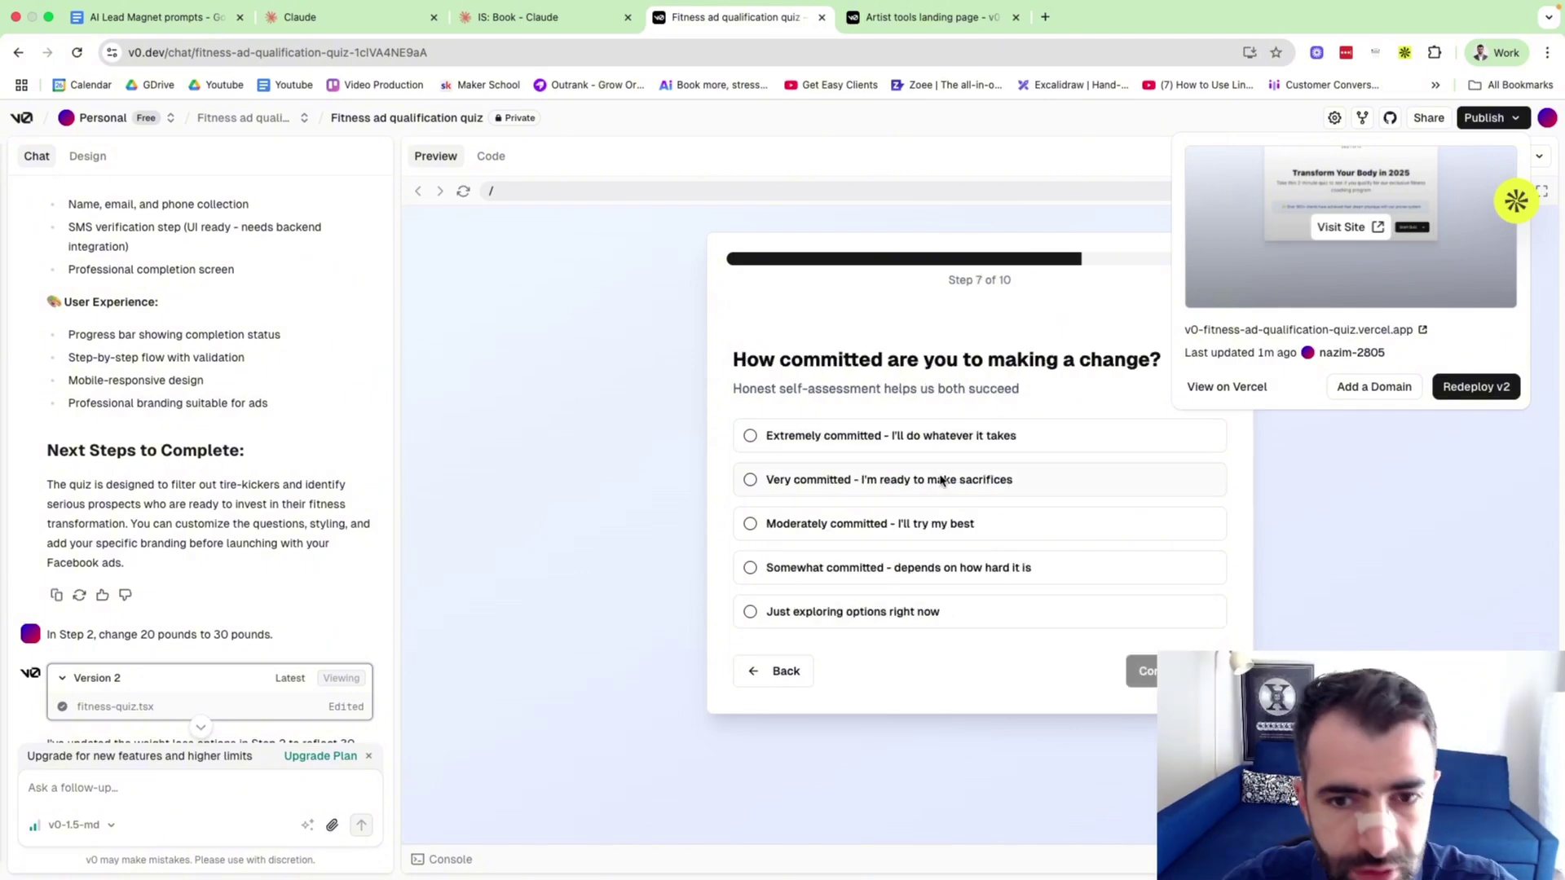
click(803, 487)
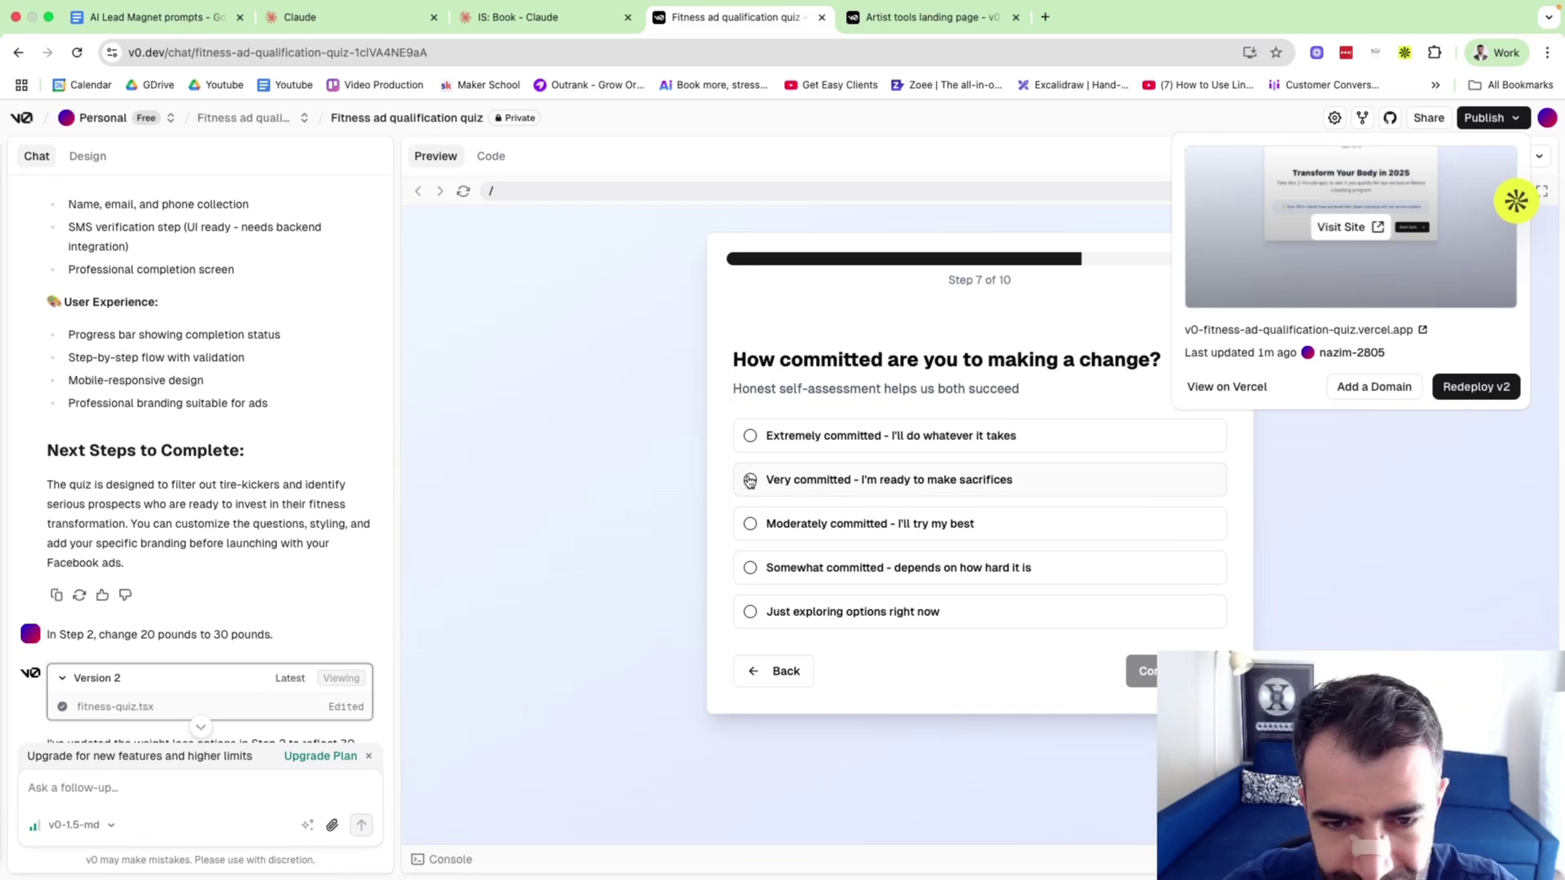
click(1174, 671)
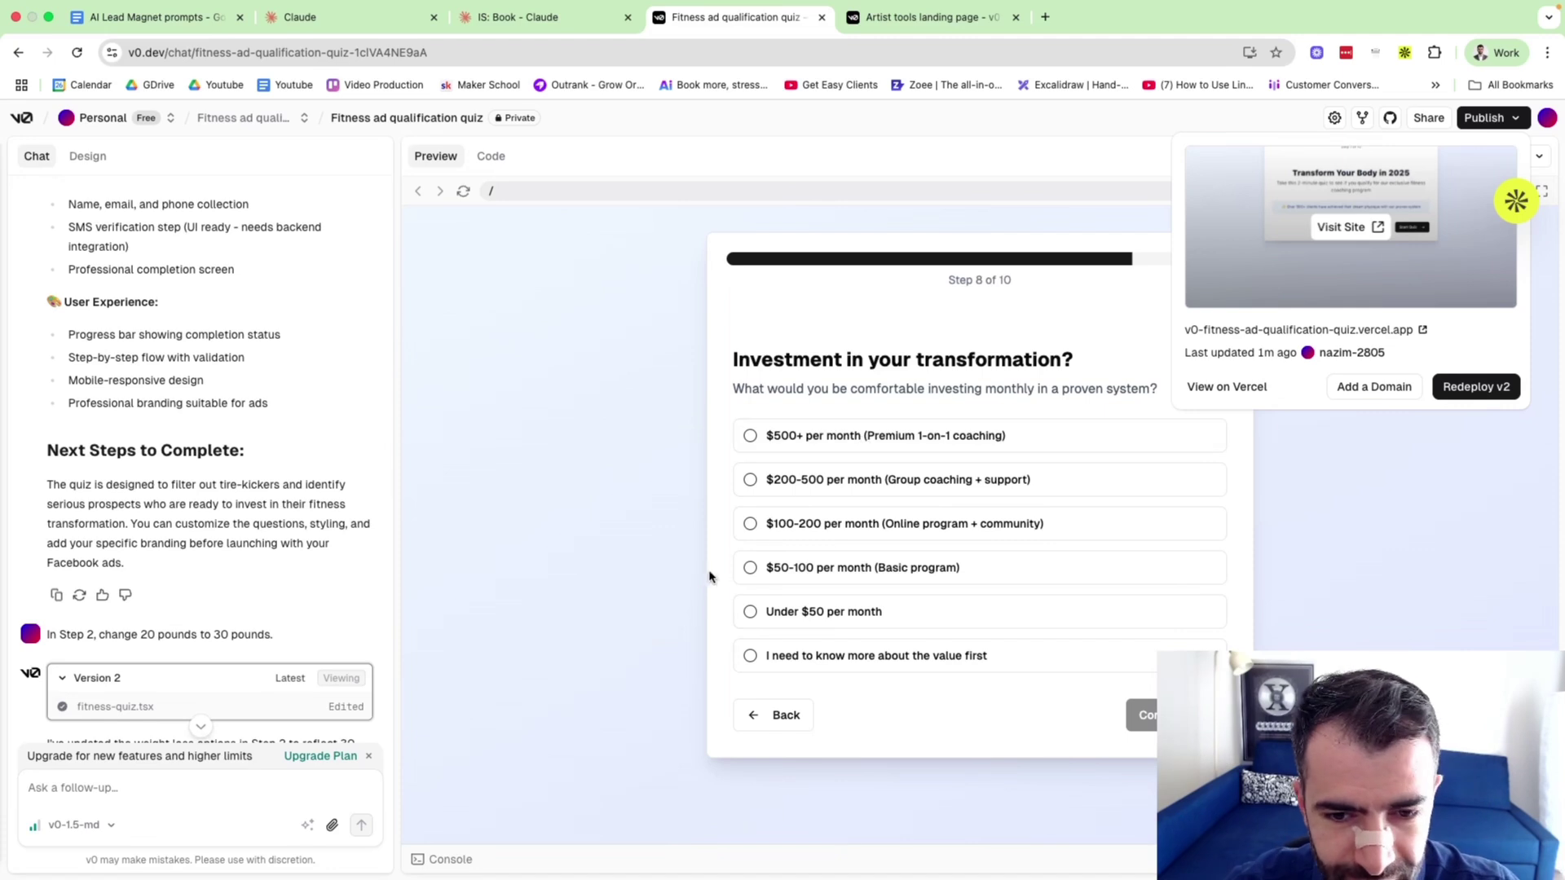
click(750, 524)
click(1145, 715)
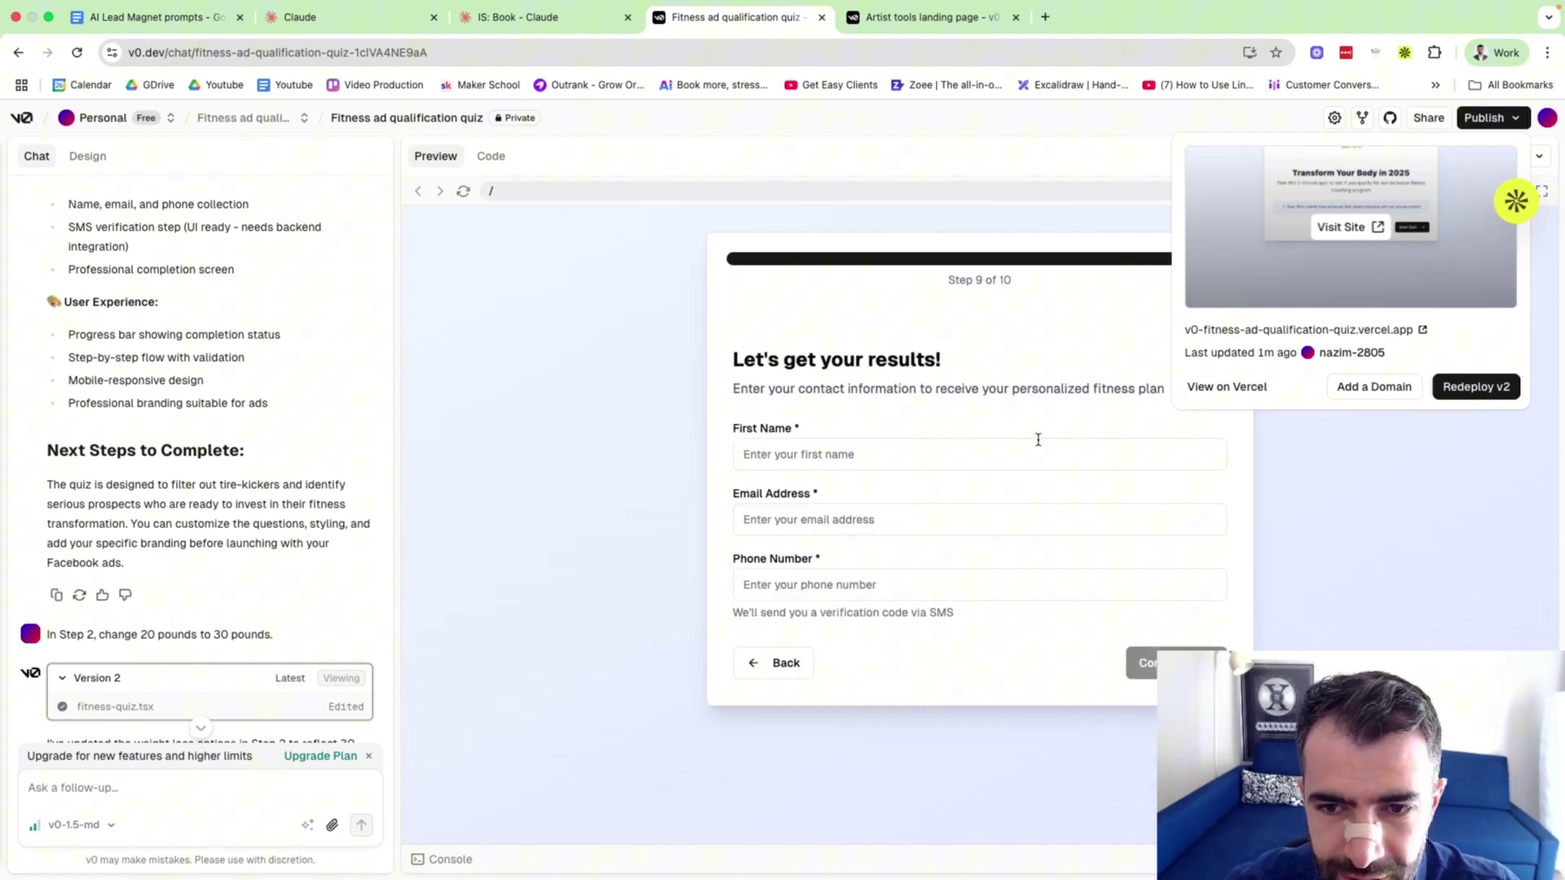
Fill the Step 9 form with a first name, email address and phone number, then continue.
click(866, 454)
click(821, 585)
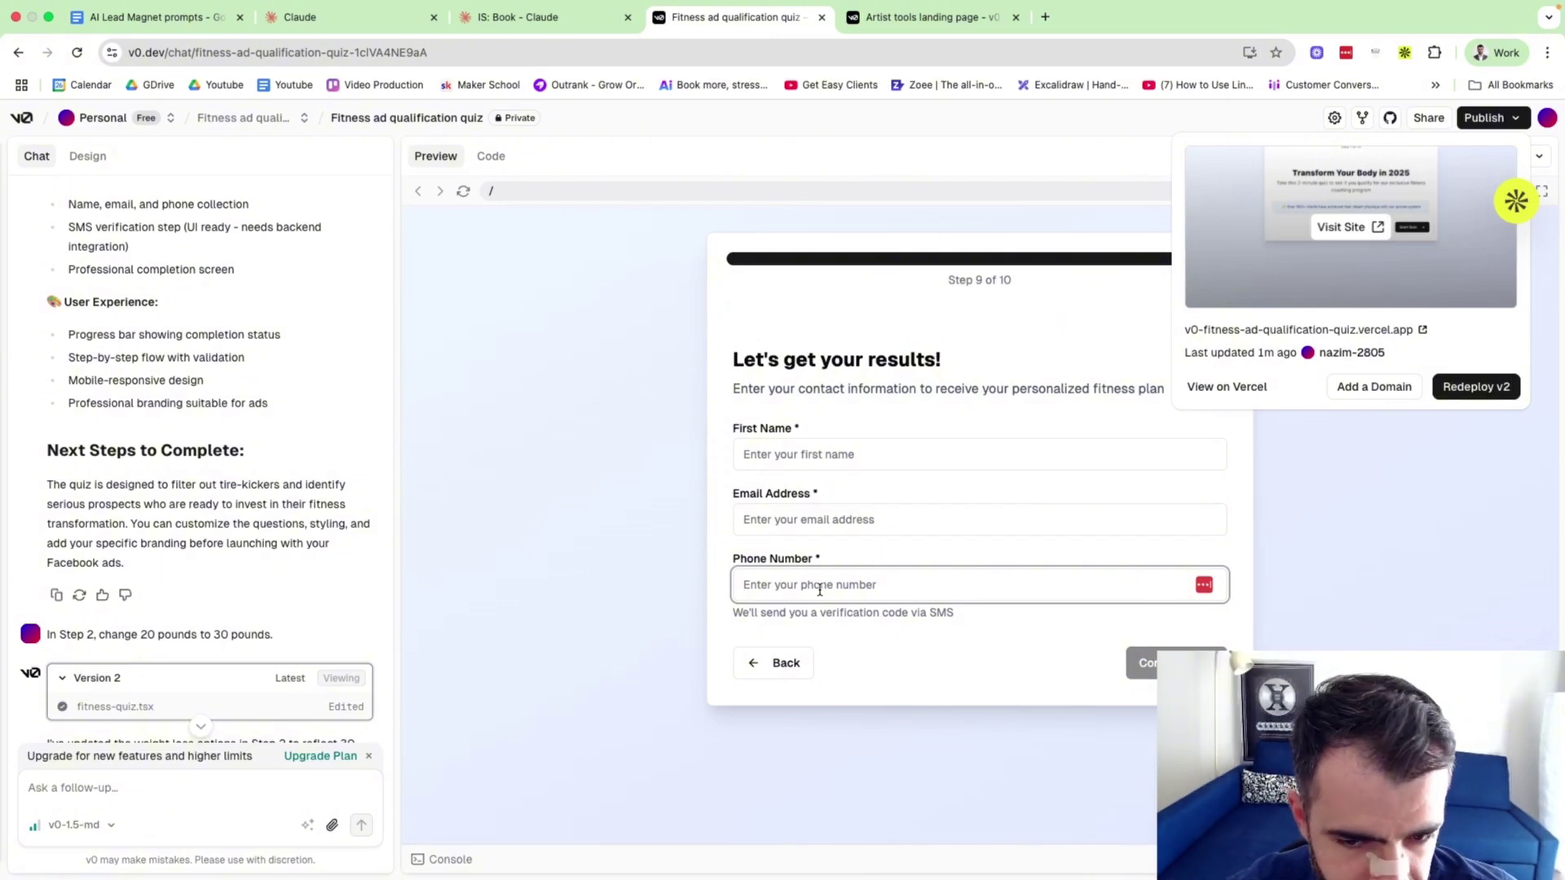
click(779, 455)
text(nazim)
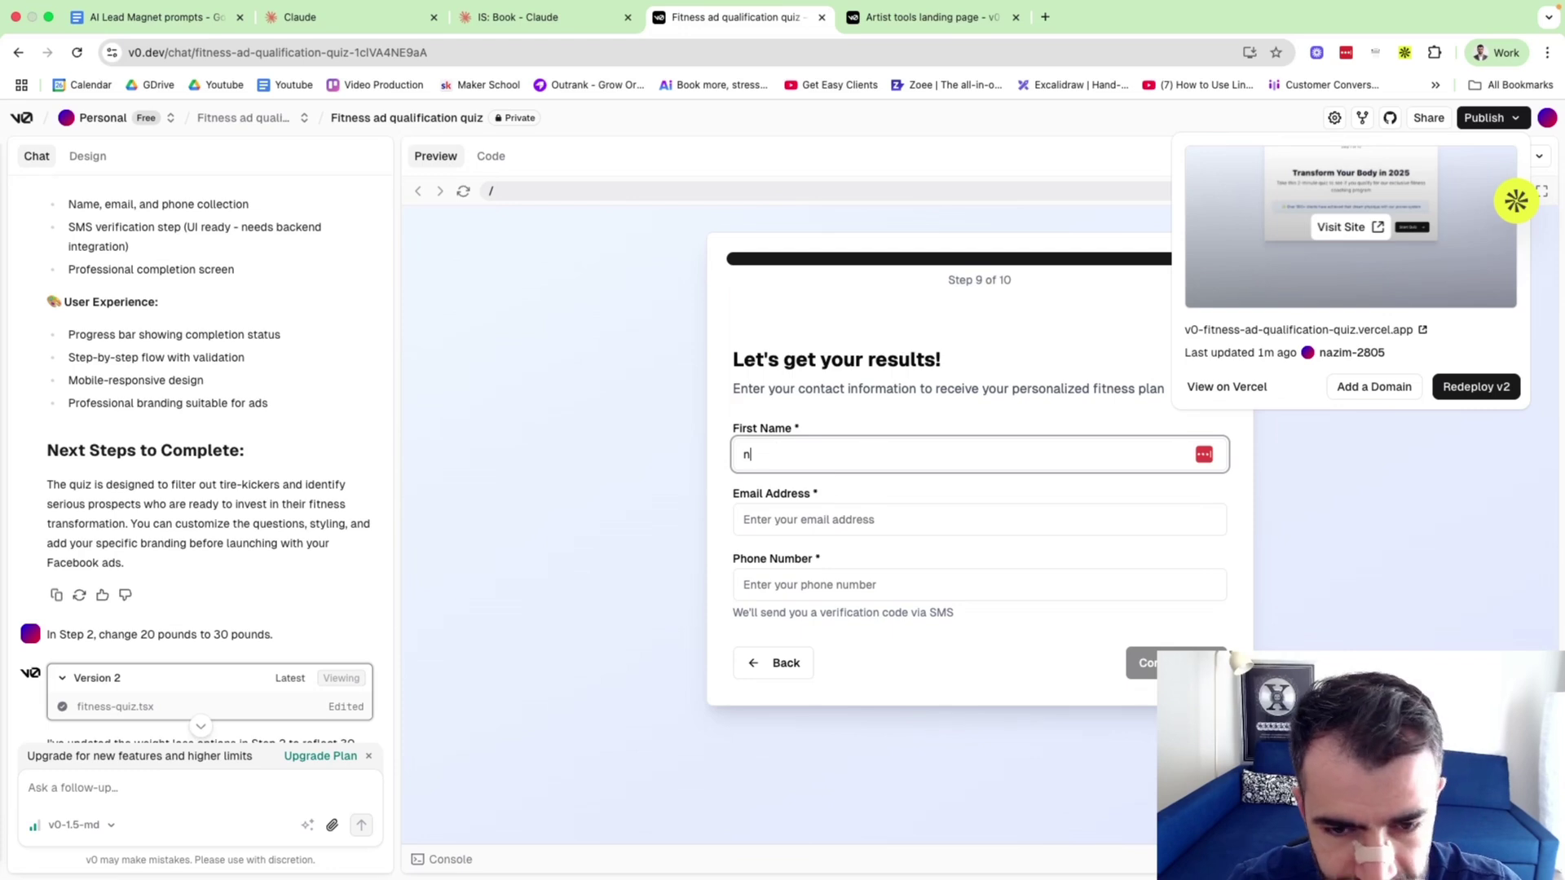
key(Tab)
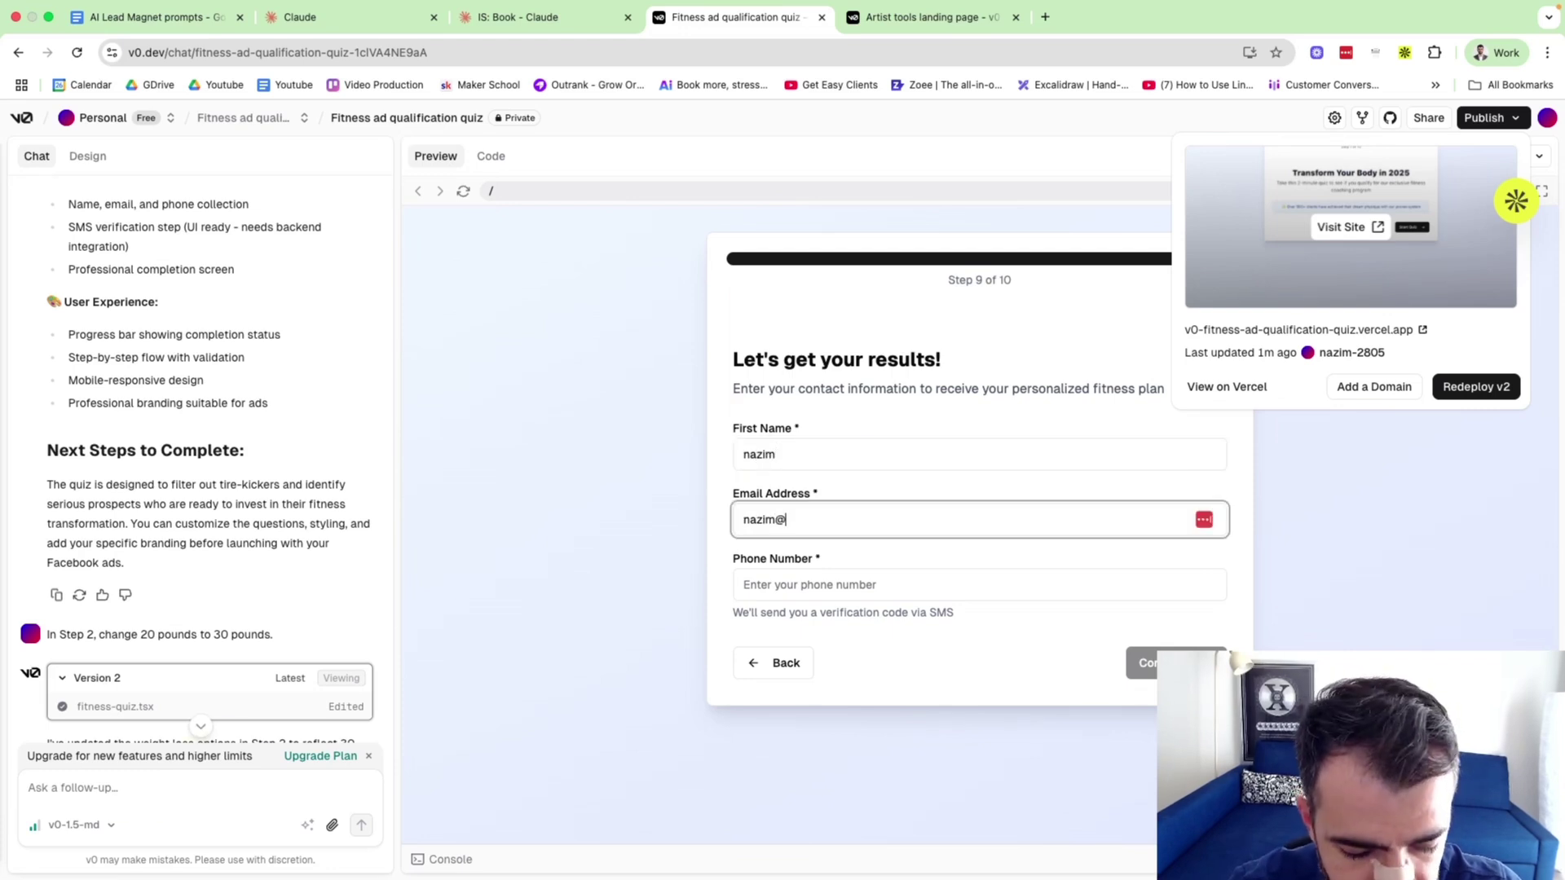
key(Tab)
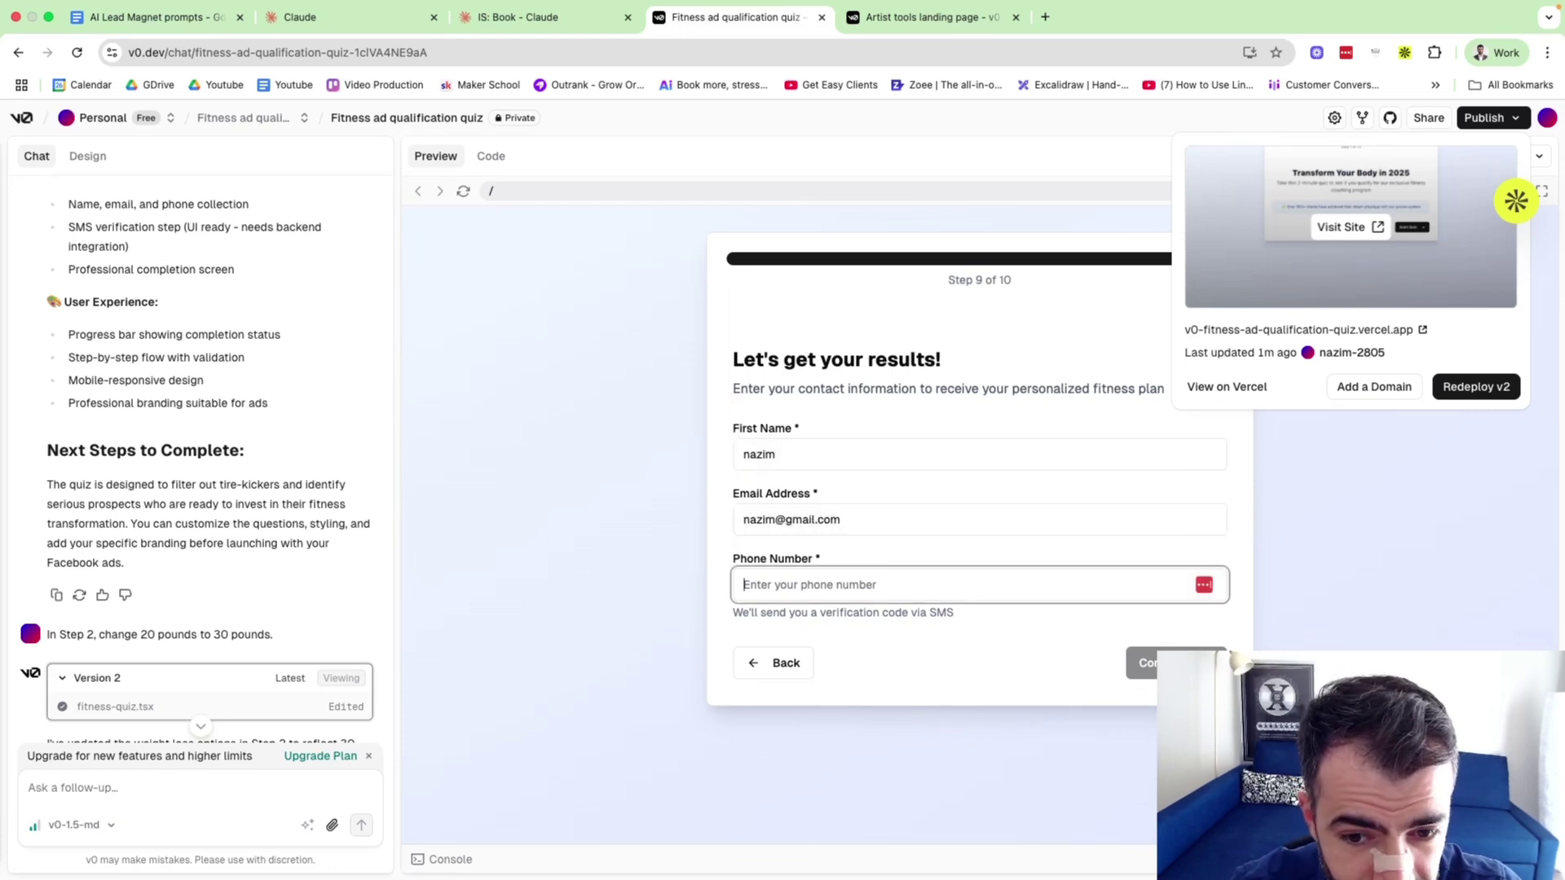
drag(720, 613, 1010, 613)
click(901, 580)
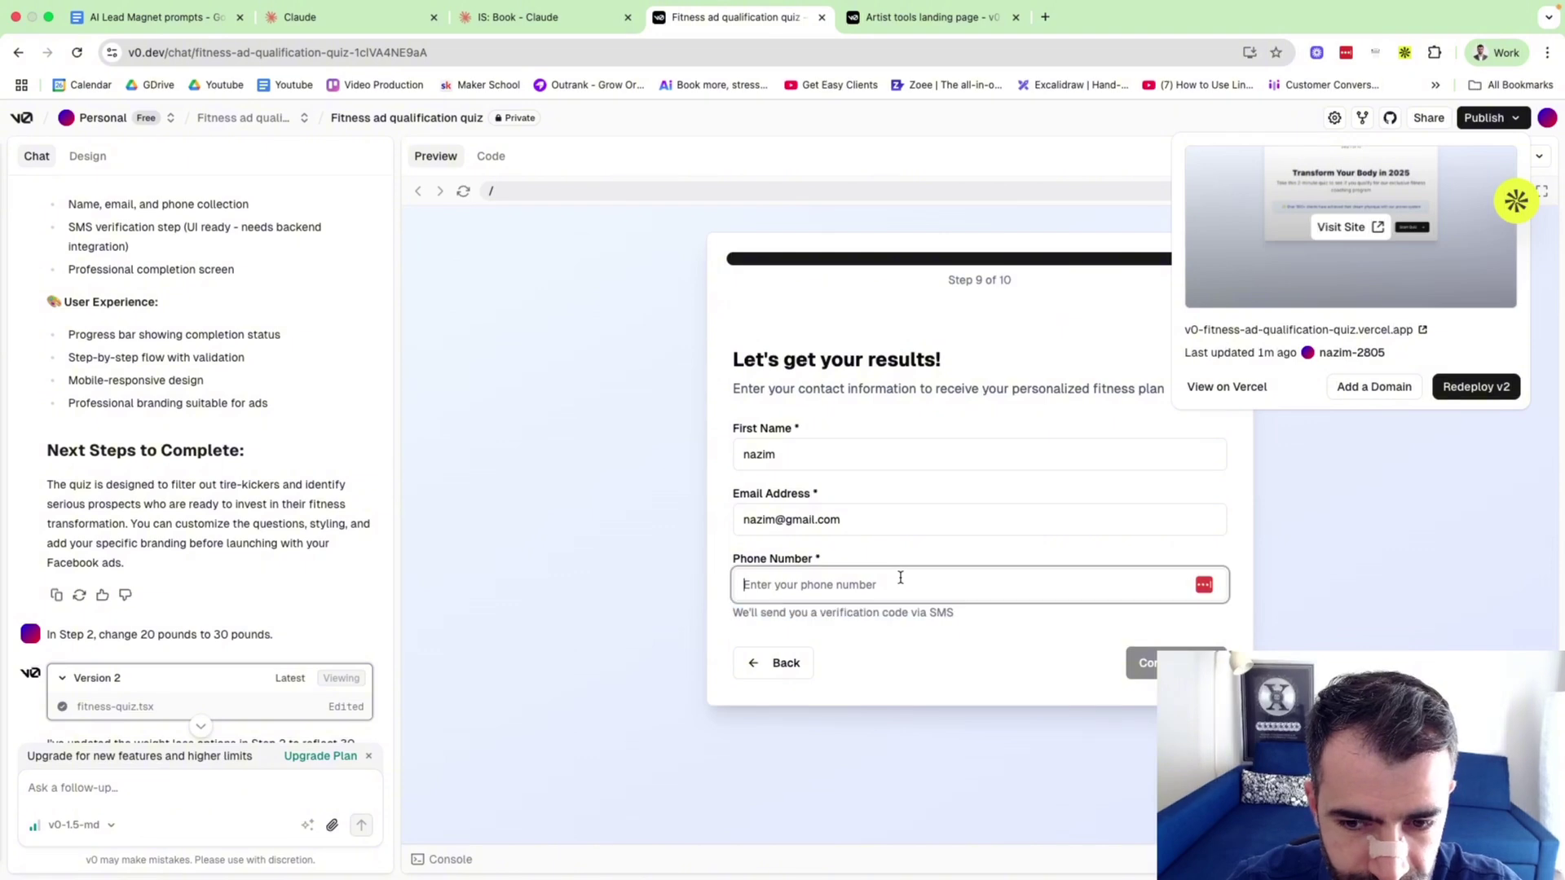
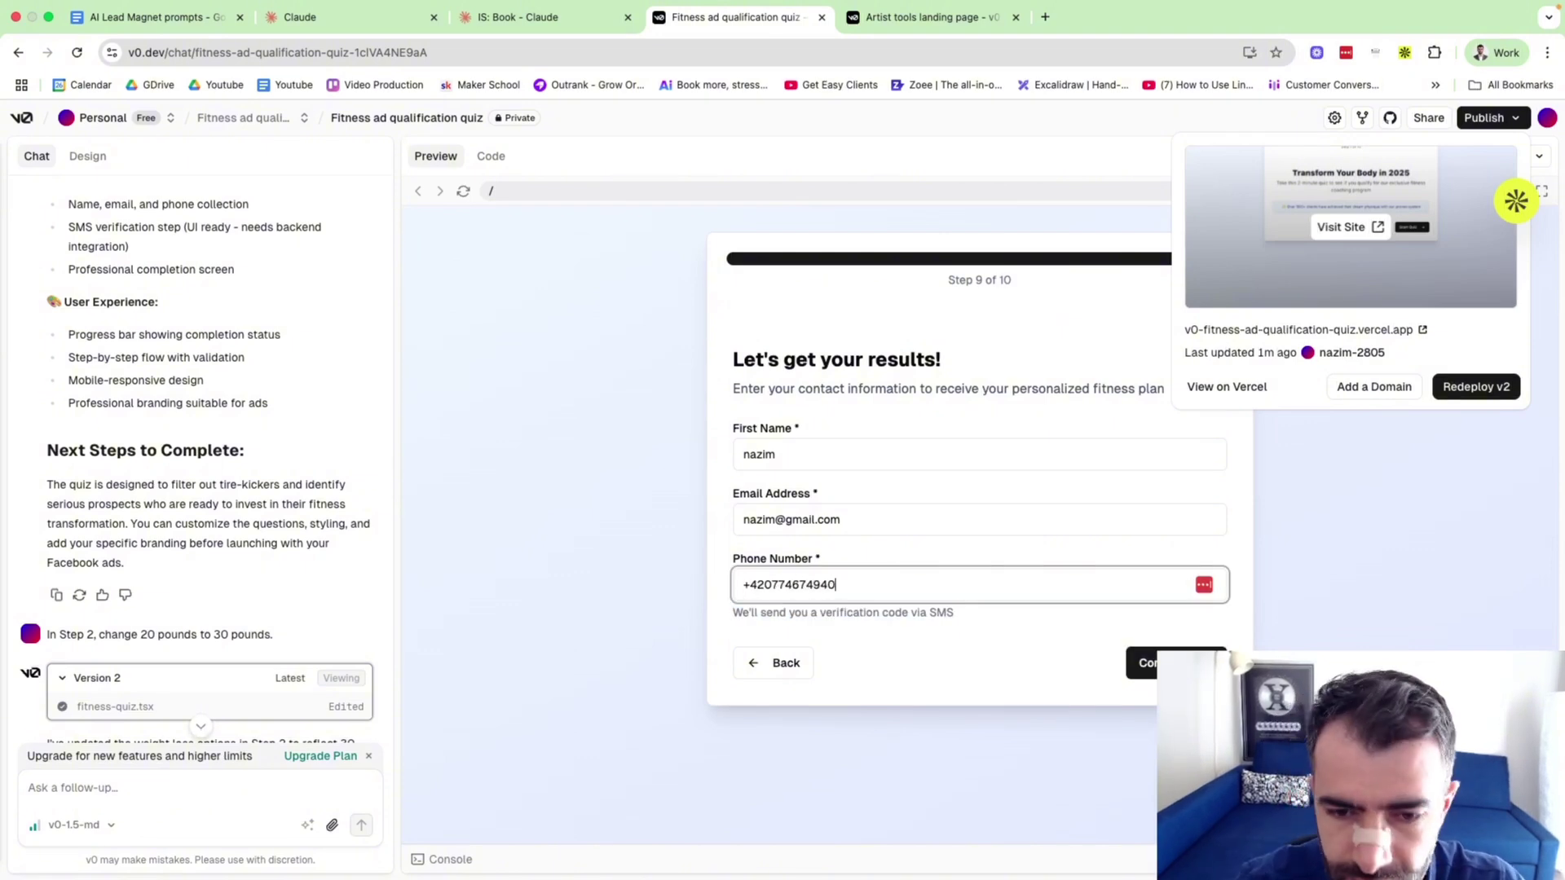
click(1144, 663)
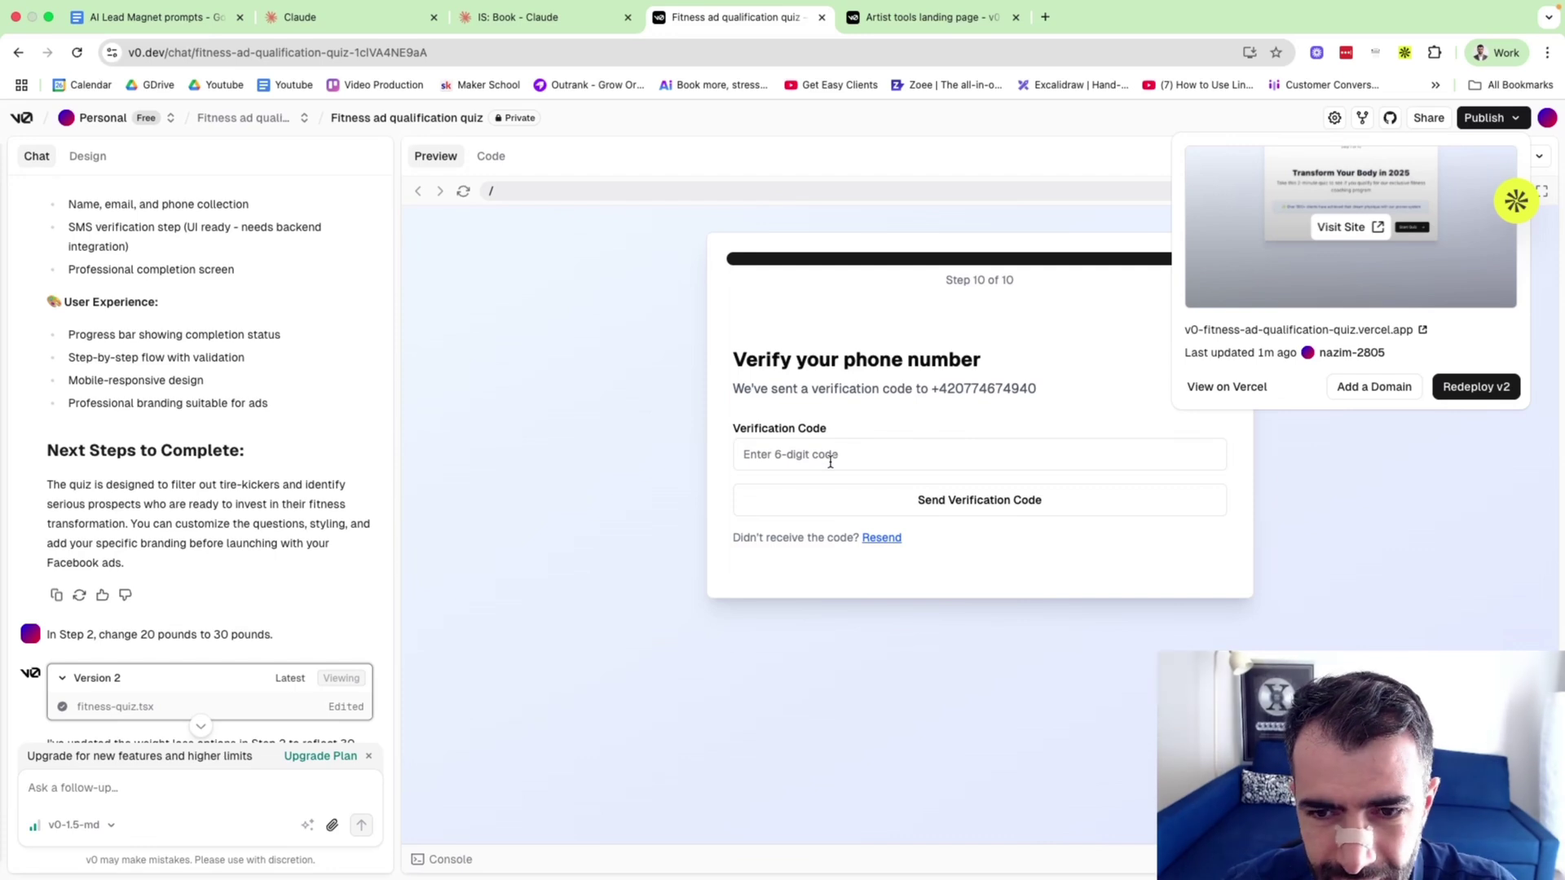
click(830, 462)
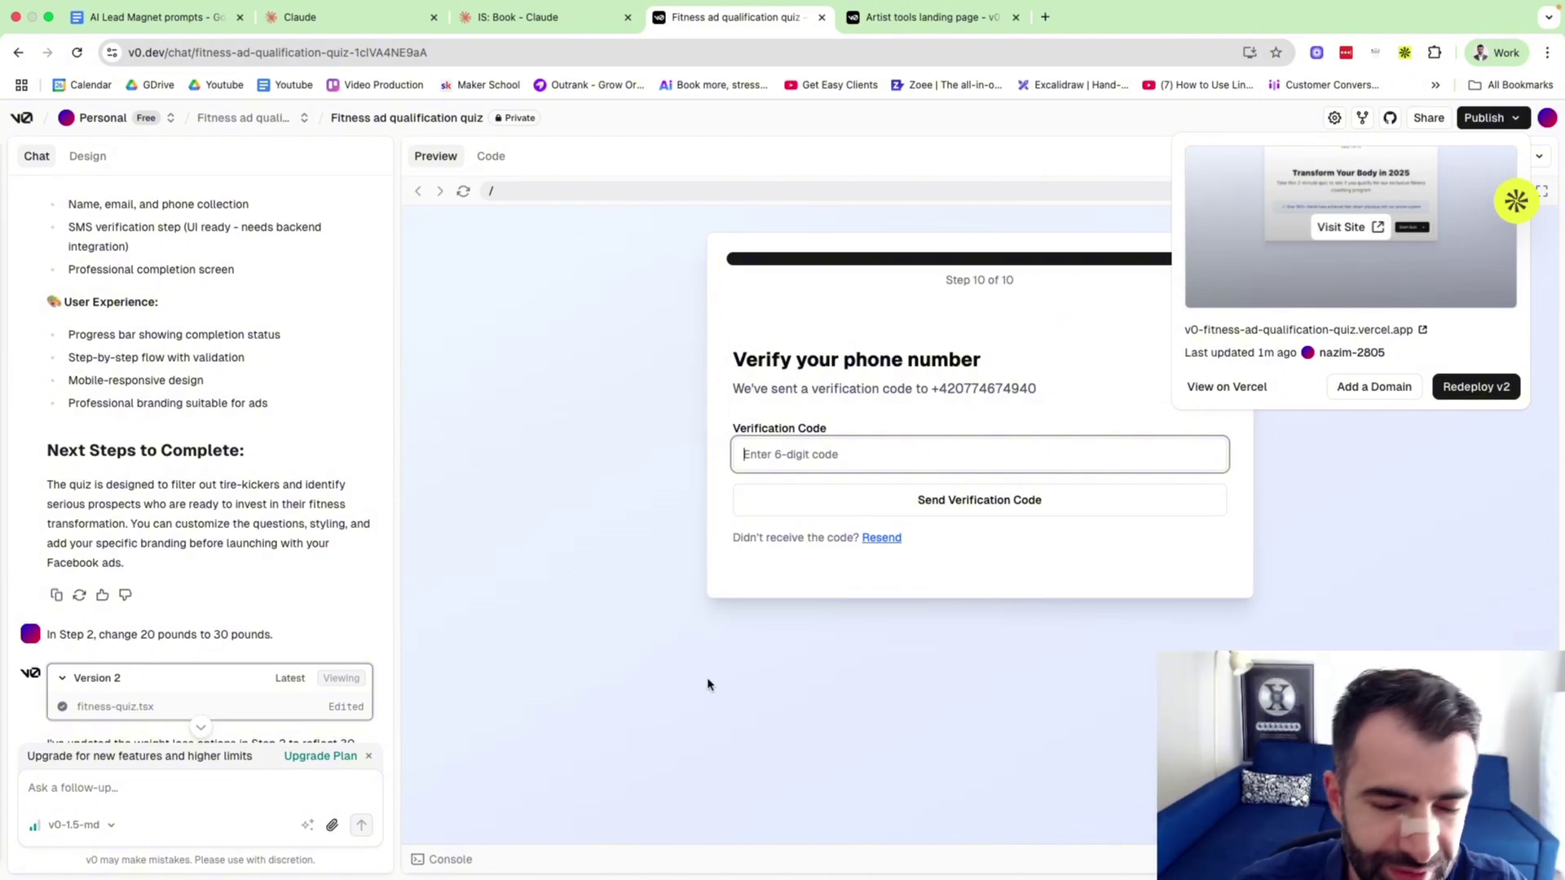
click(607, 569)
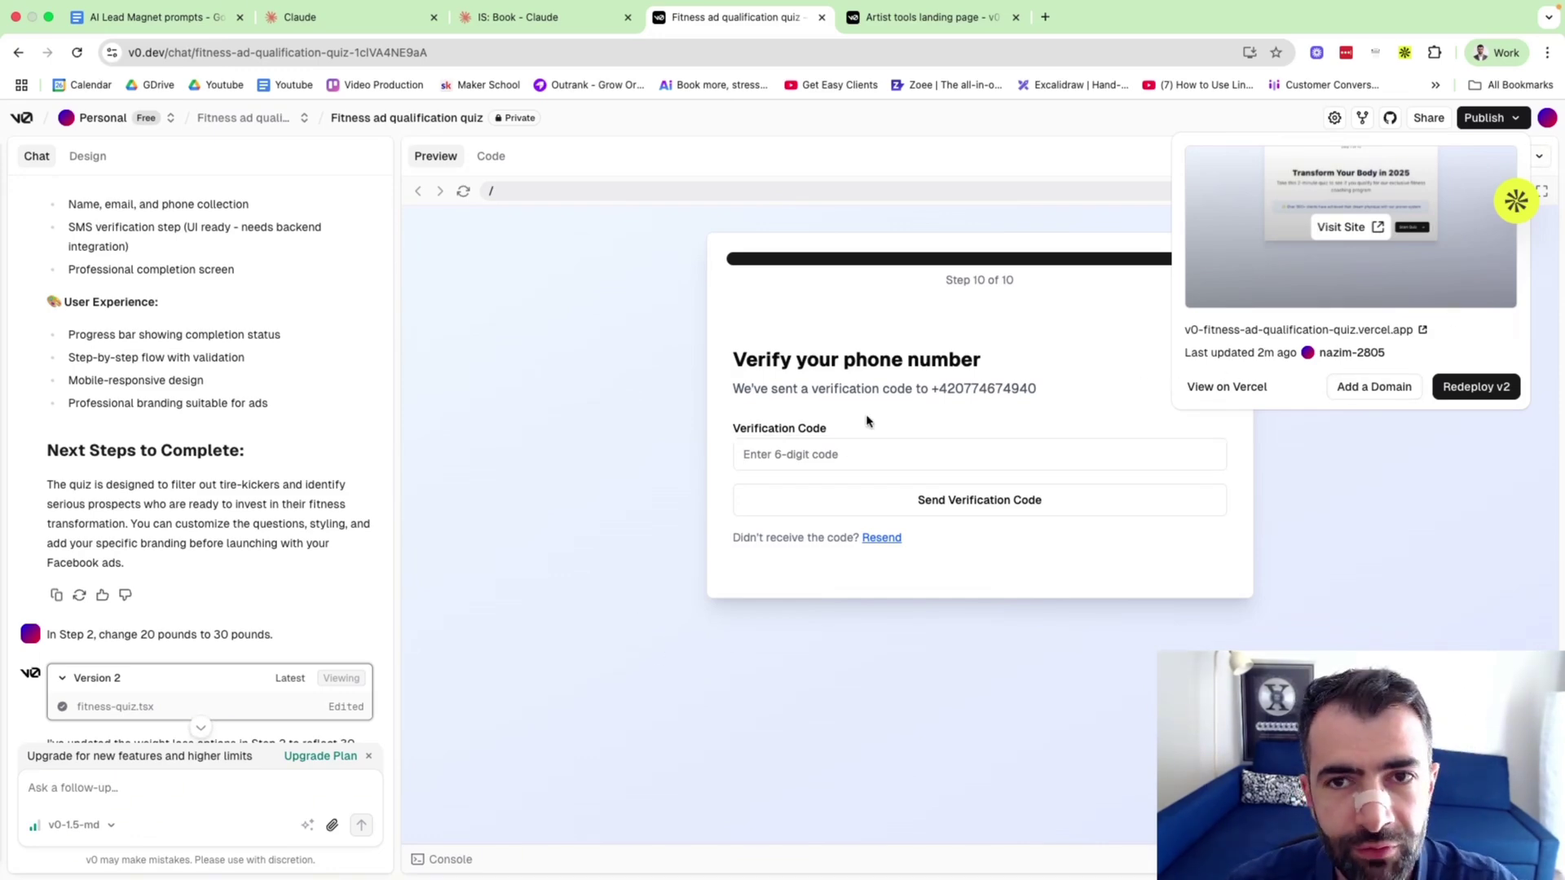
click(948, 21)
scroll(844, 550, down, 10)
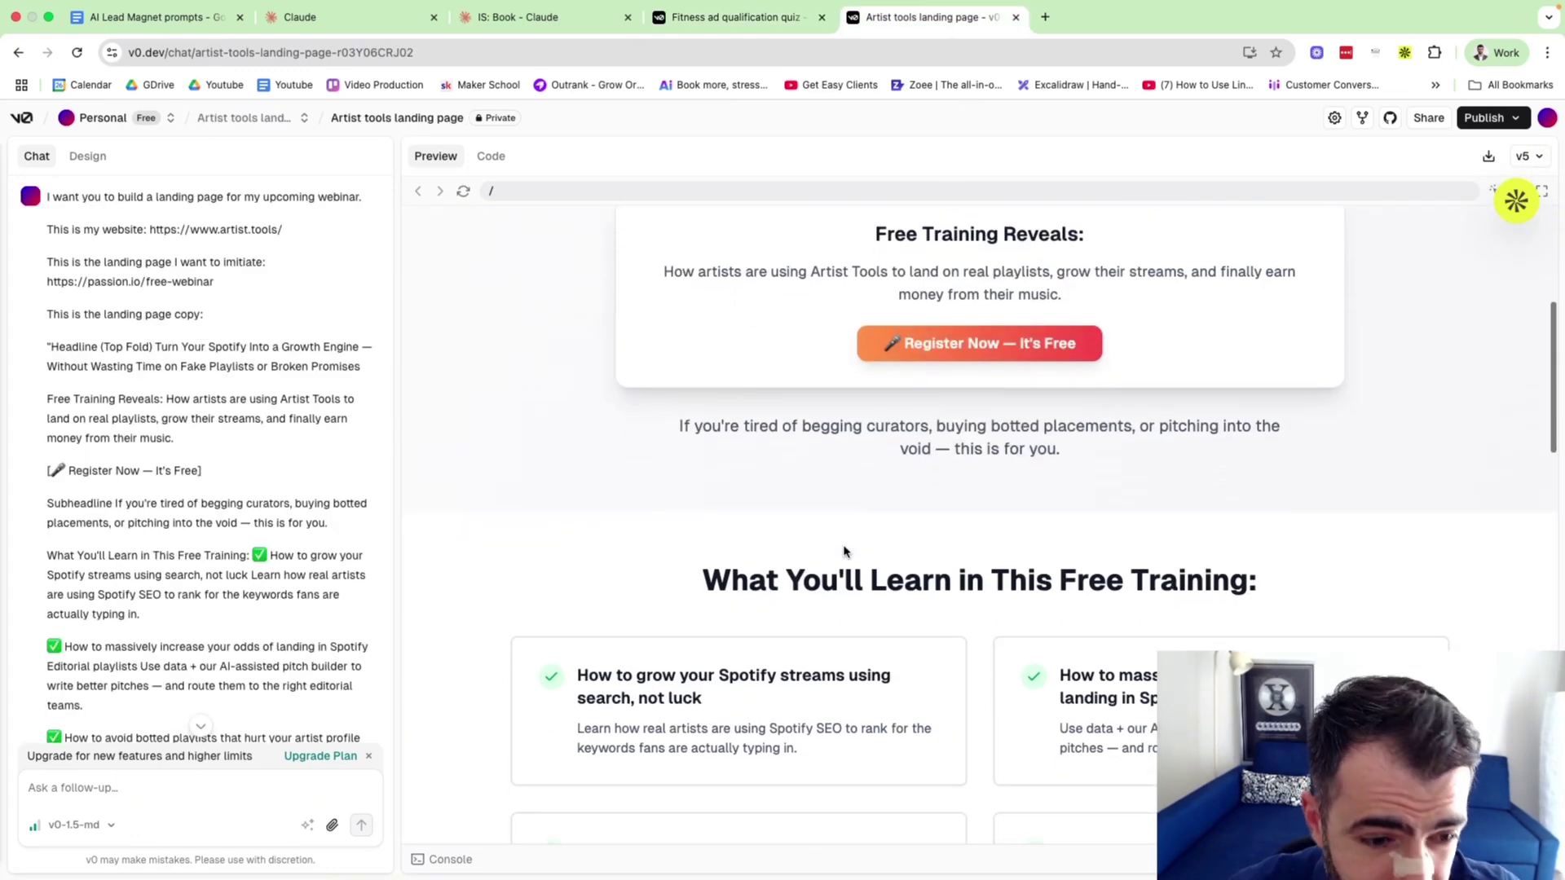
click(161, 53)
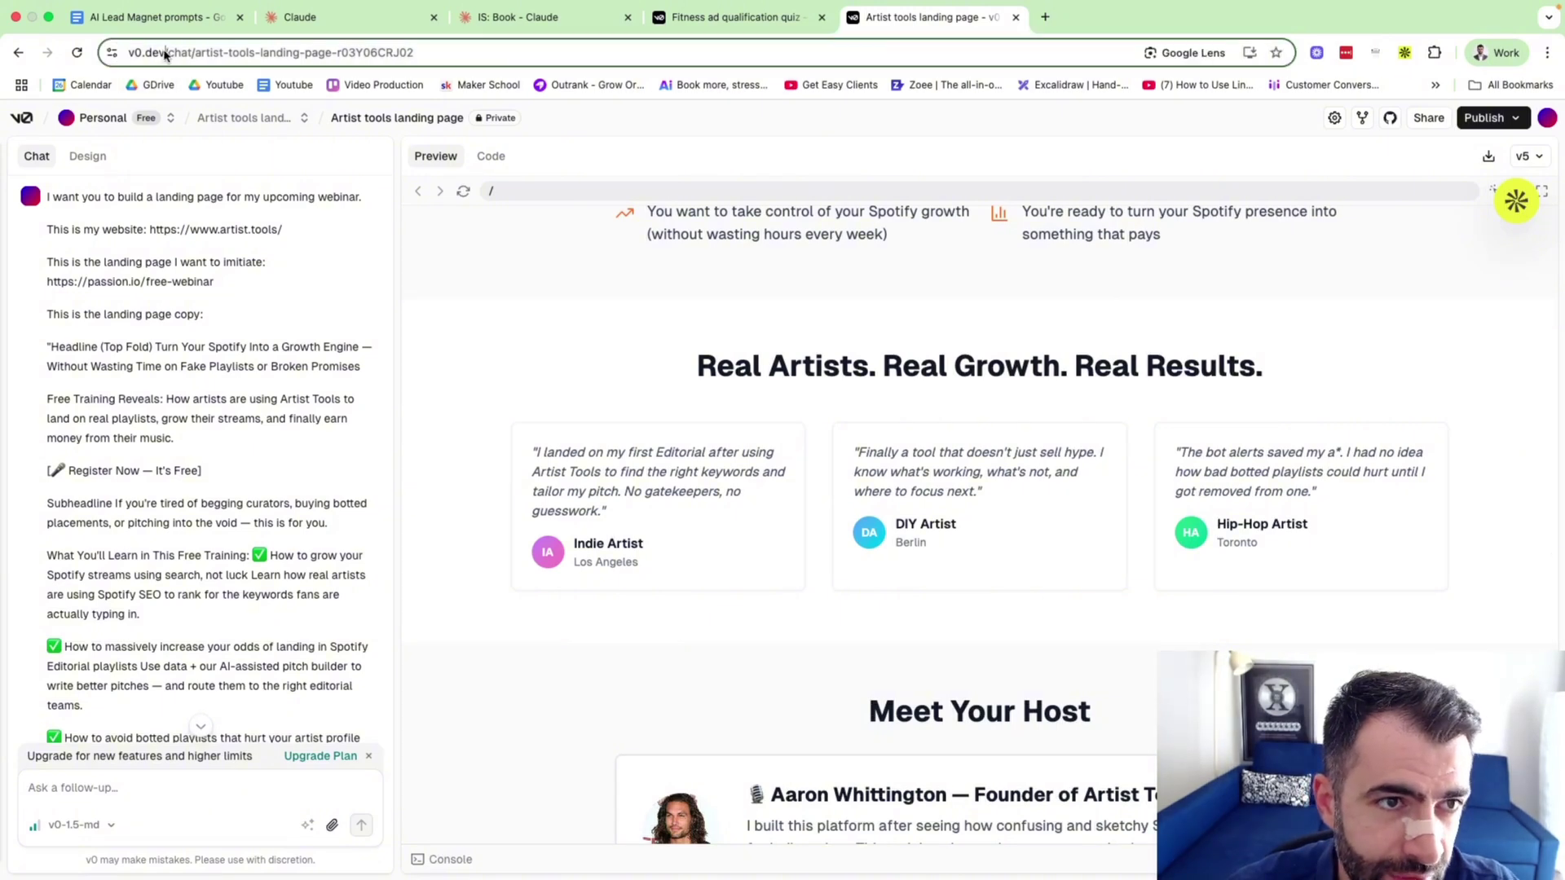
click(489, 417)
scroll(489, 418, up, 15)
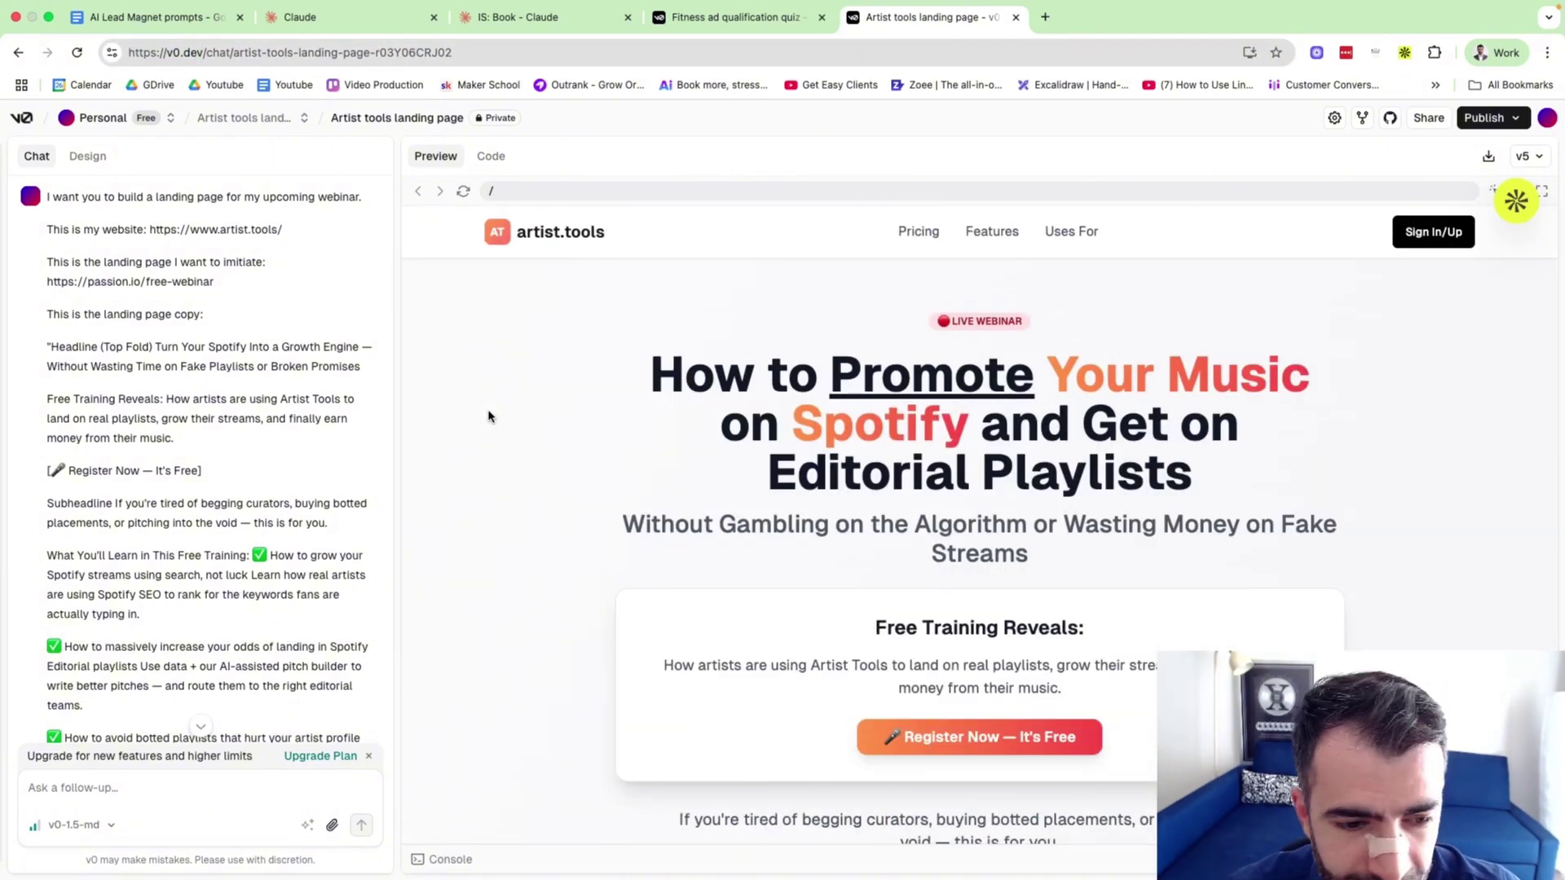
scroll(315, 605, down, 2)
click(320, 755)
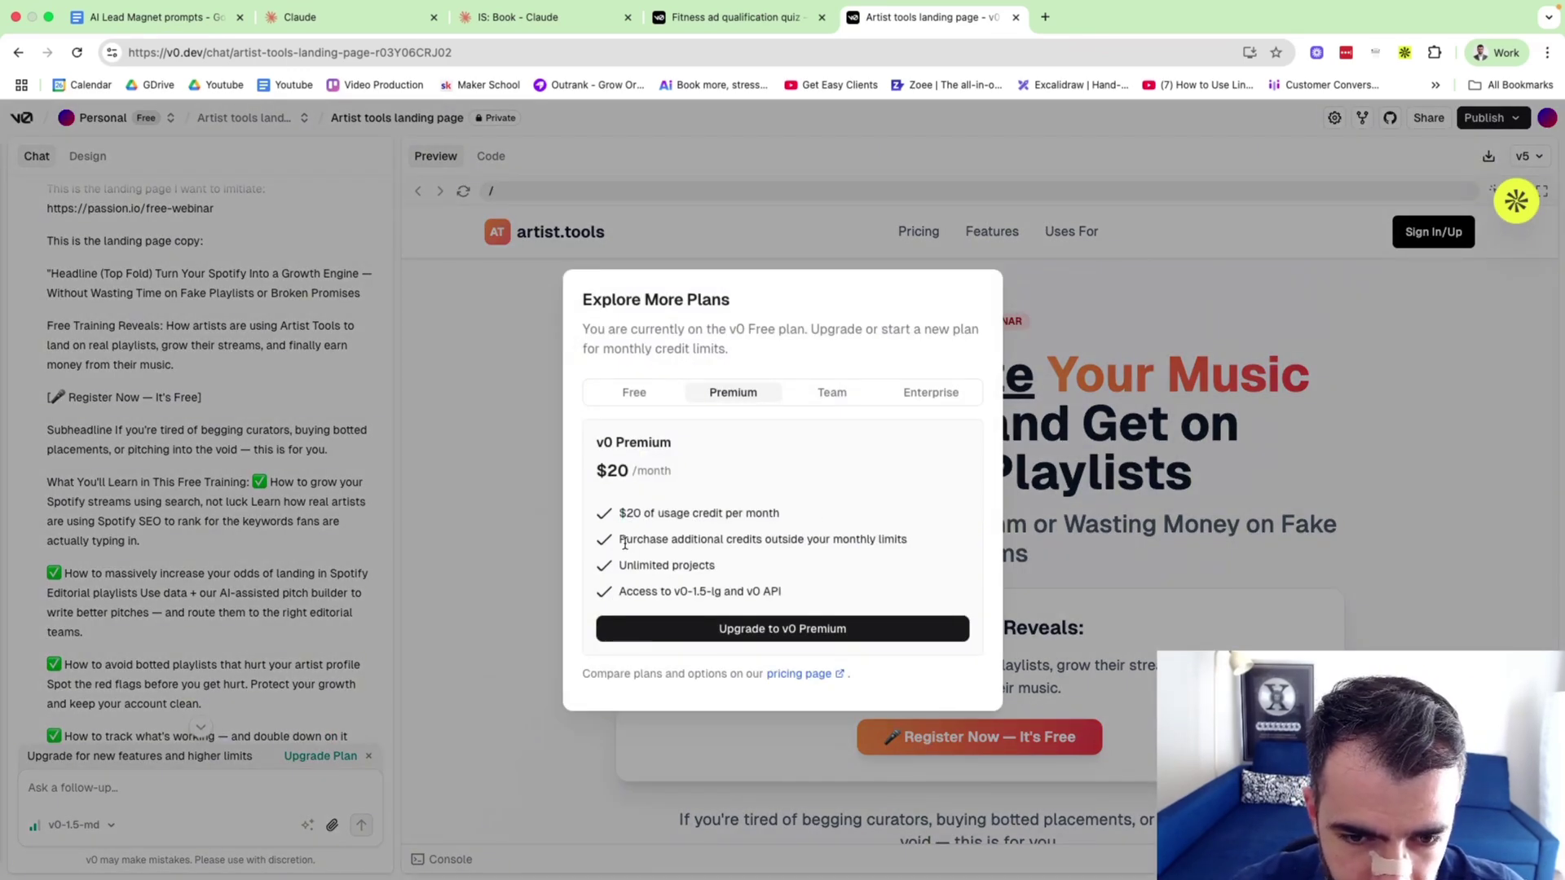
drag(625, 544, 801, 544)
click(724, 535)
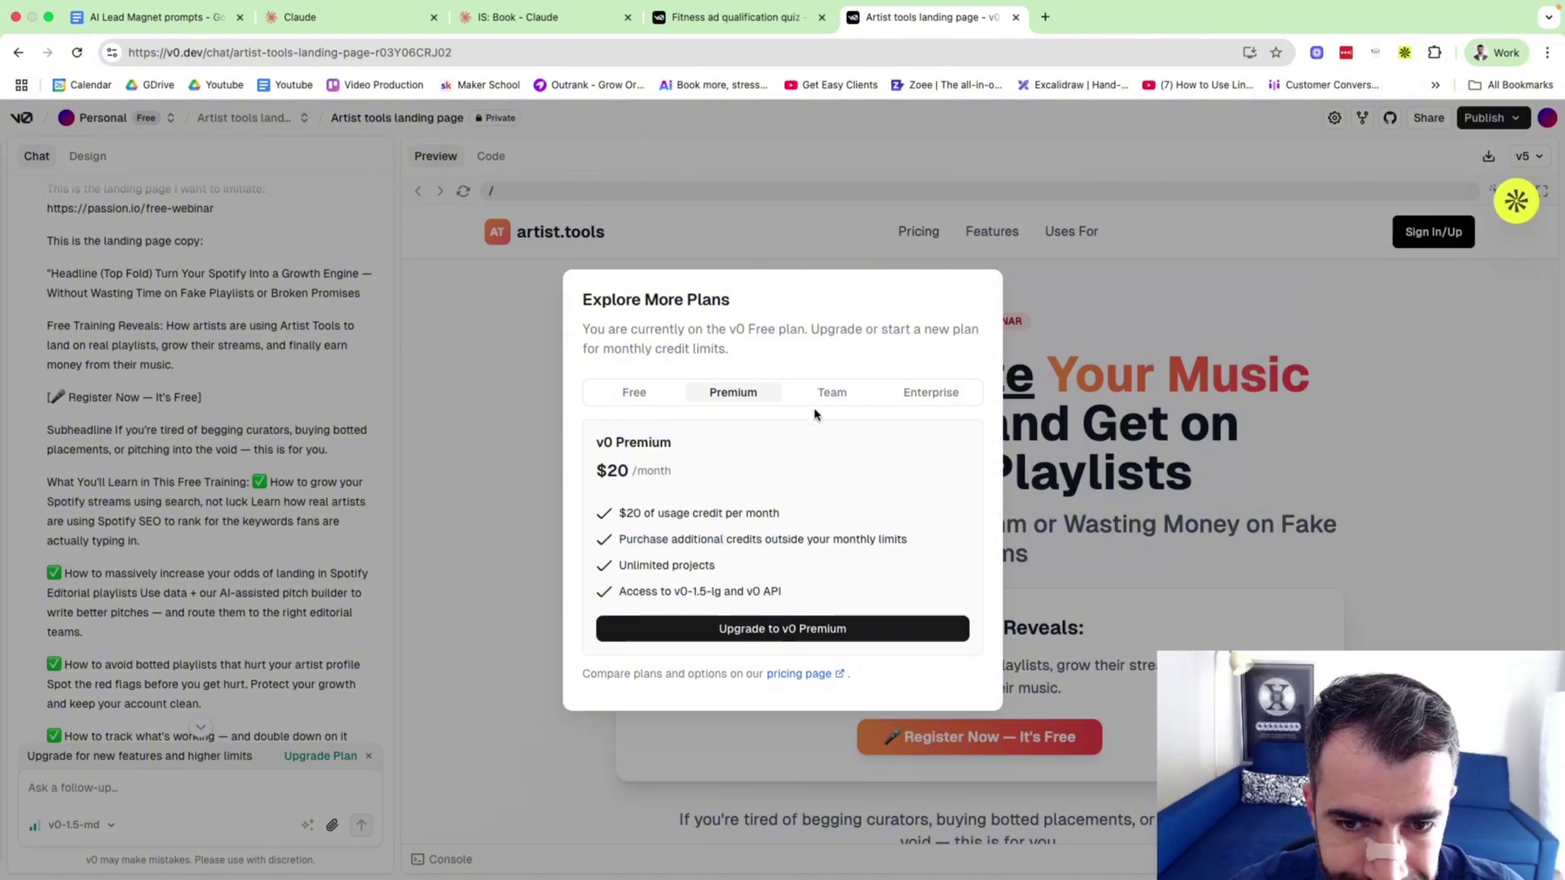
click(631, 392)
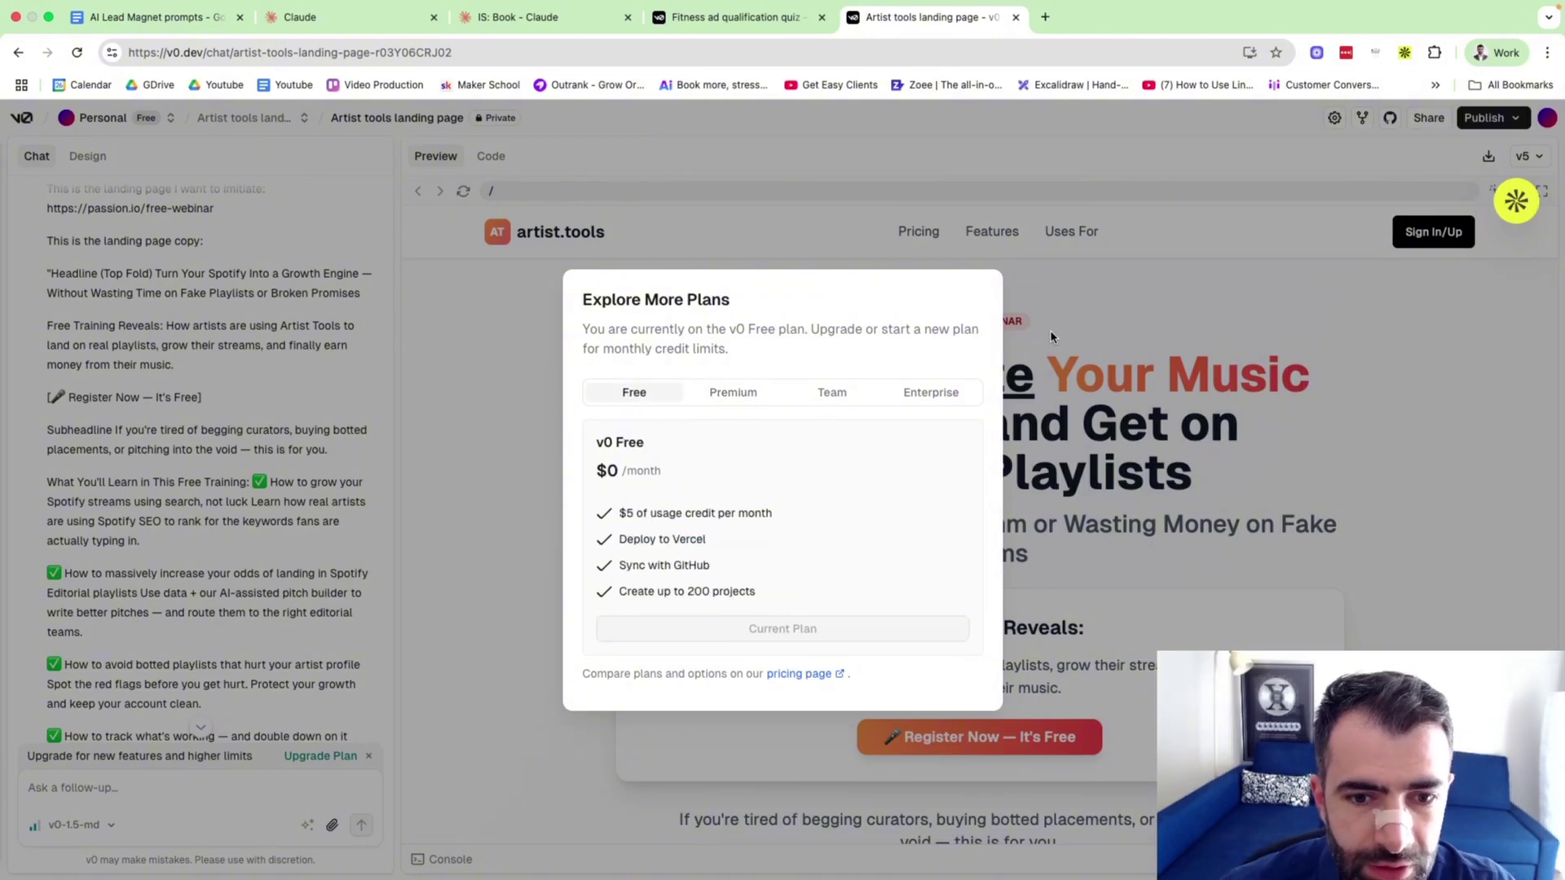
click(1052, 336)
scroll(768, 659, down, 15)
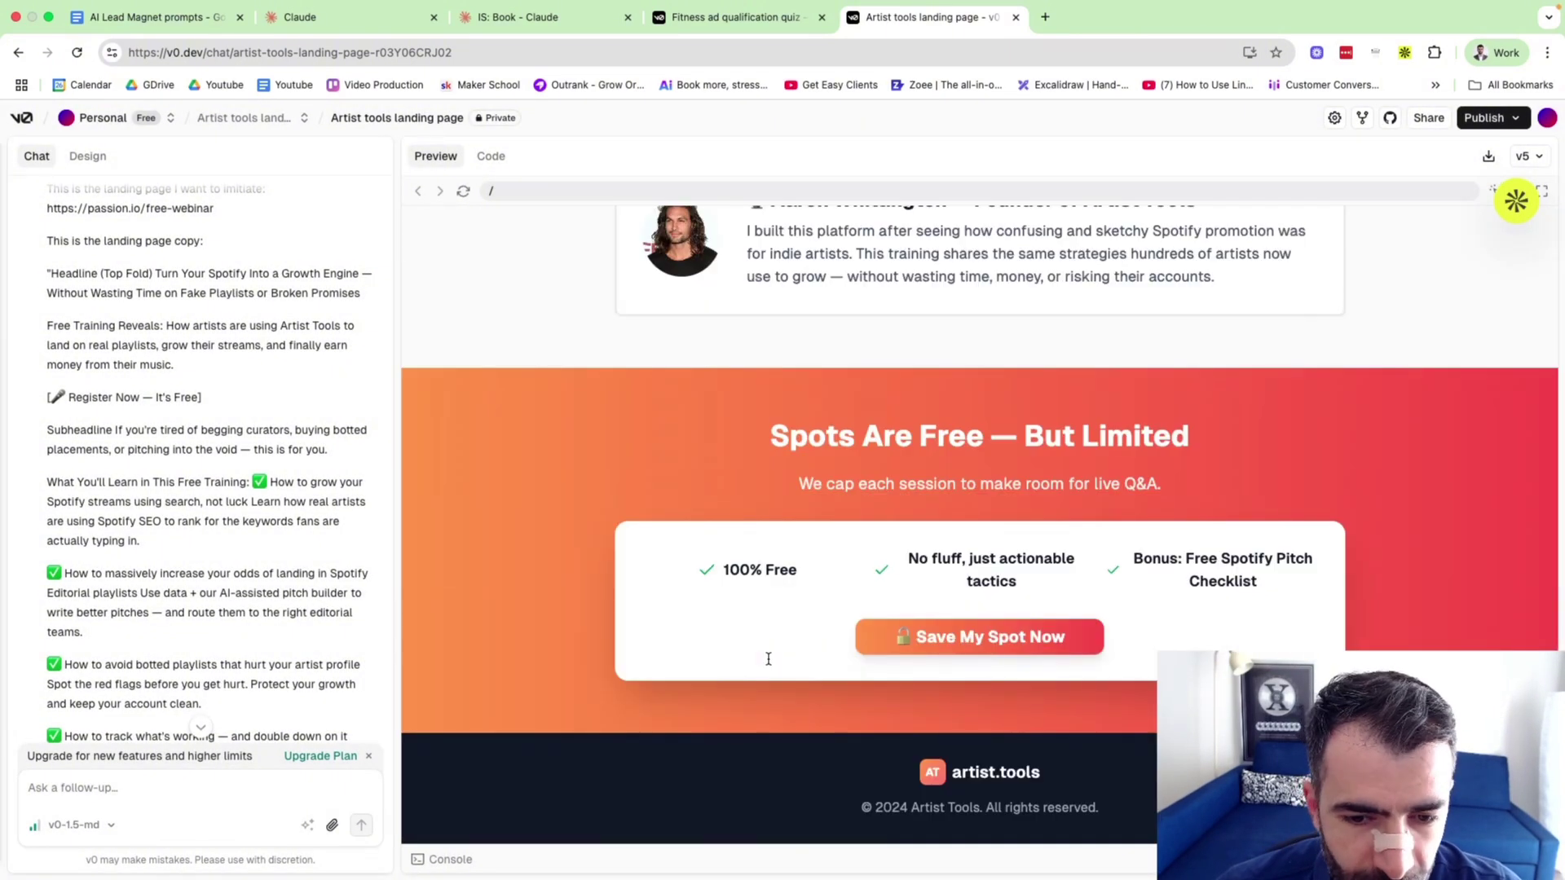
scroll(768, 659, up, 15)
click(736, 23)
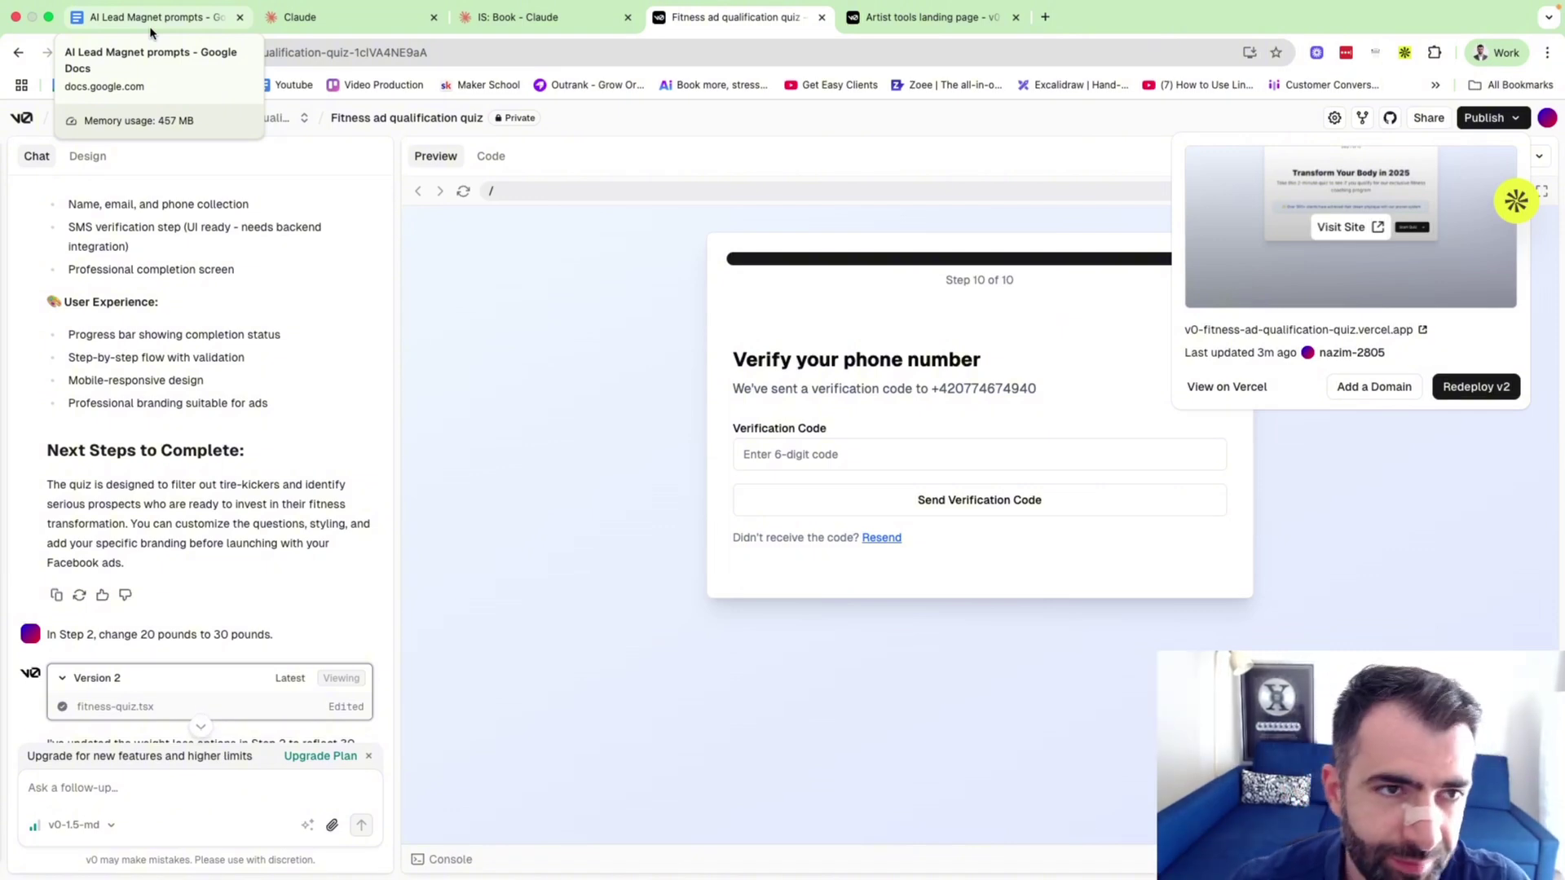
Confirm Claude Sonnet 4 as the model for the new Claude chat.
click(150, 31)
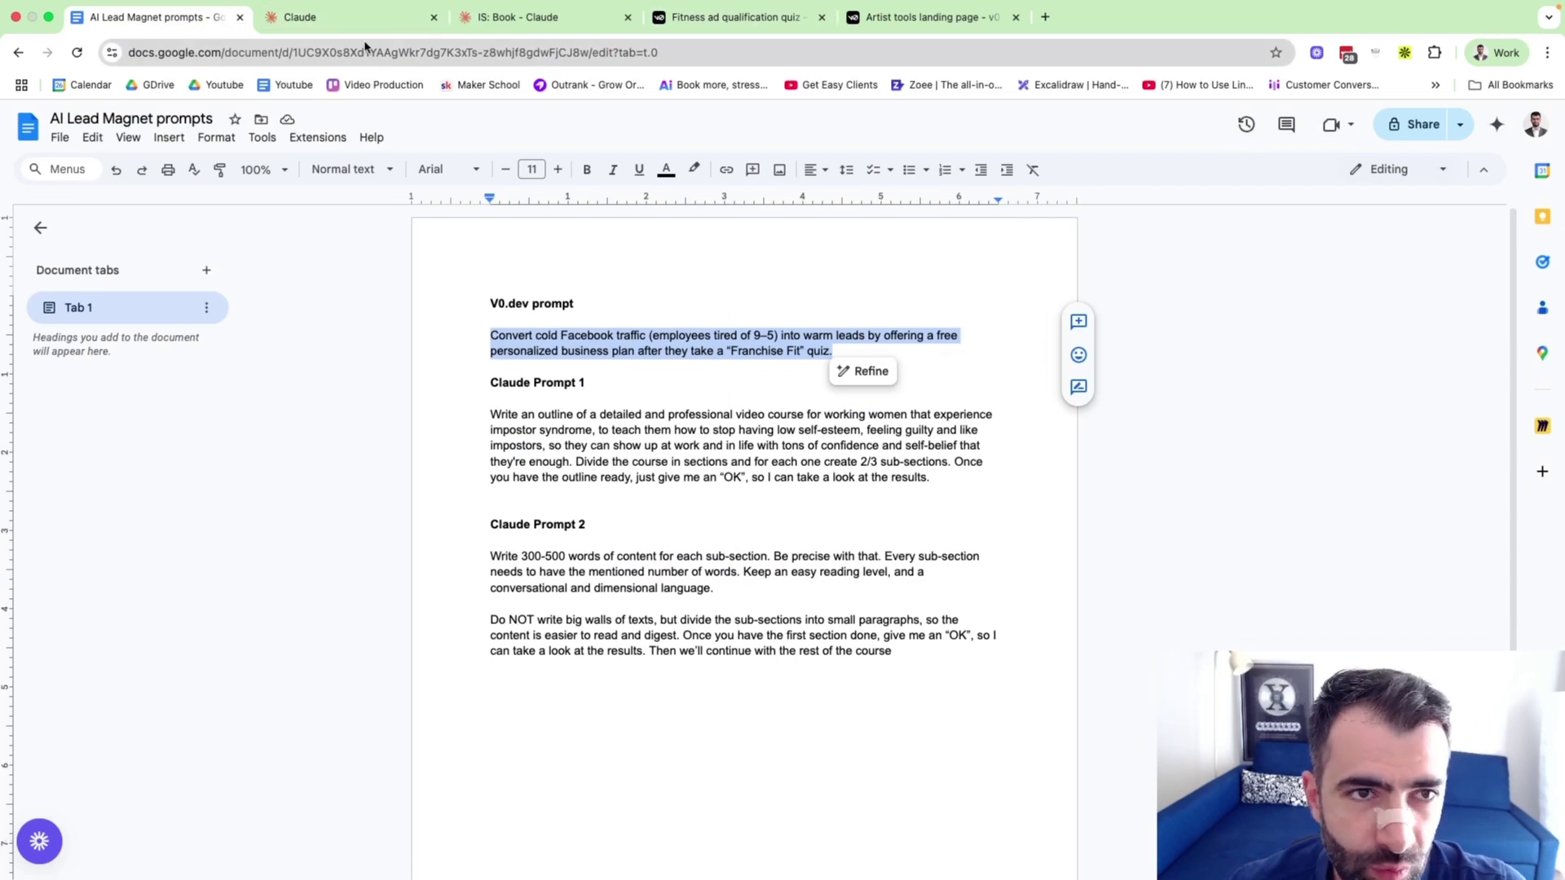
click(334, 31)
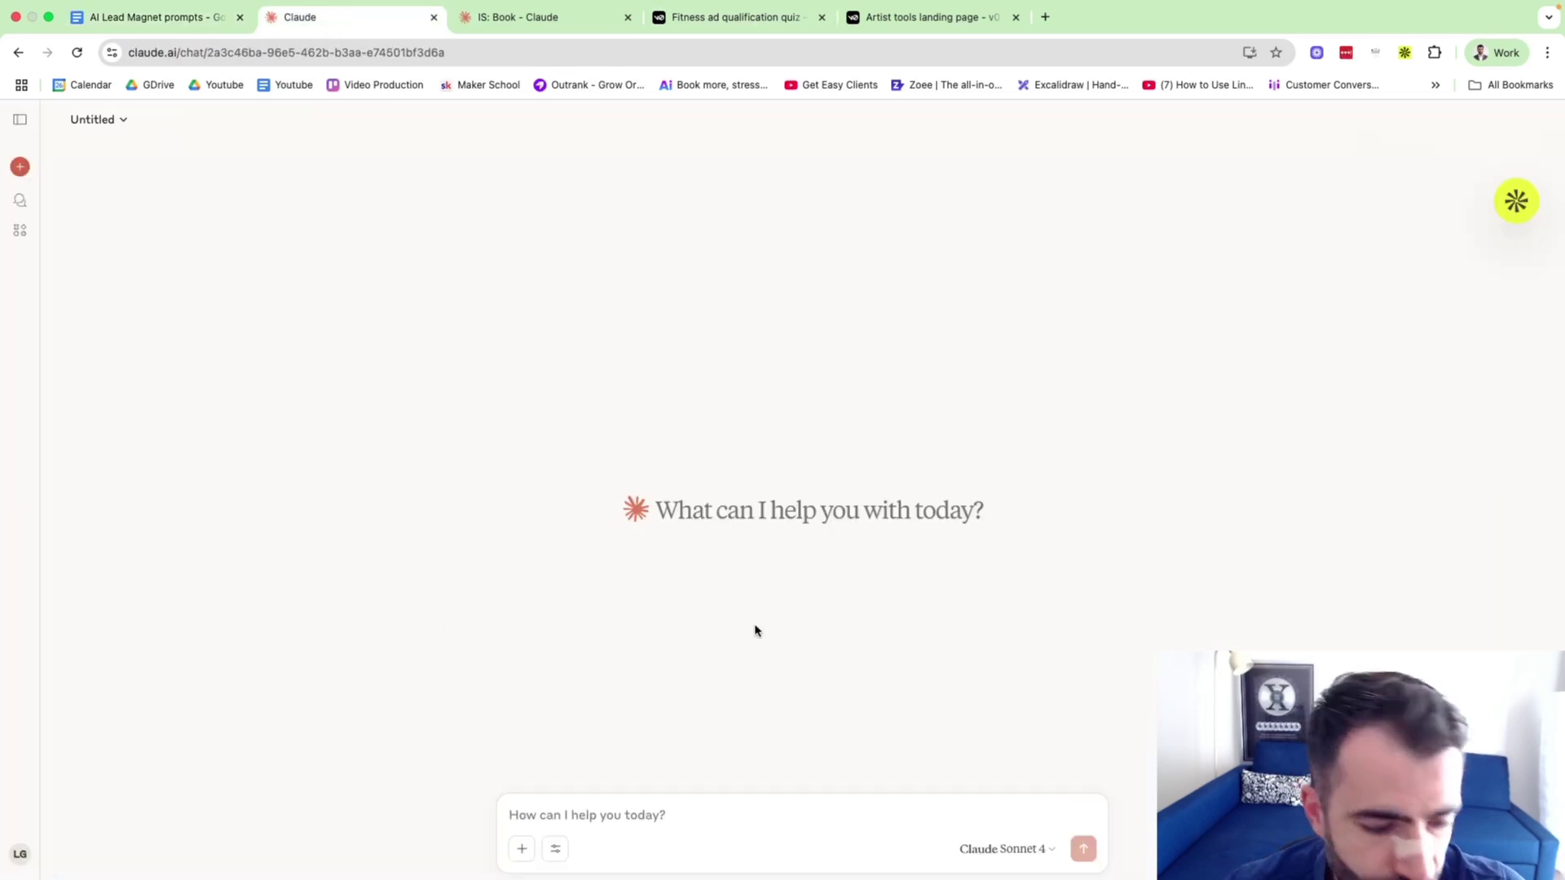
click(1021, 852)
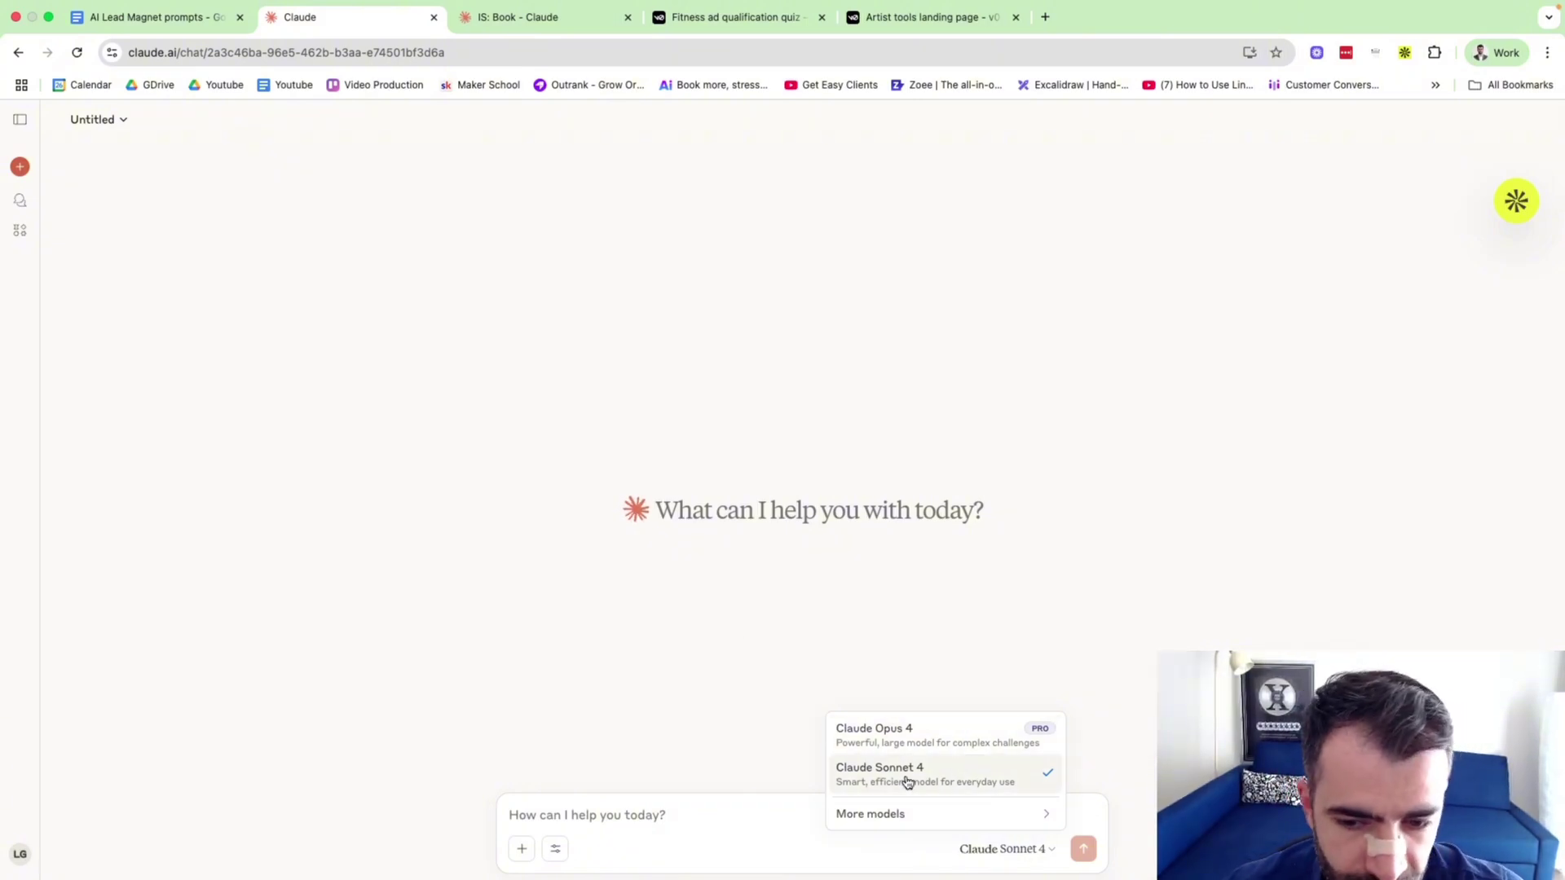
click(674, 466)
Glance at the IS: Book chat, then bring up the AI Lead Magnet prompts document.
click(509, 25)
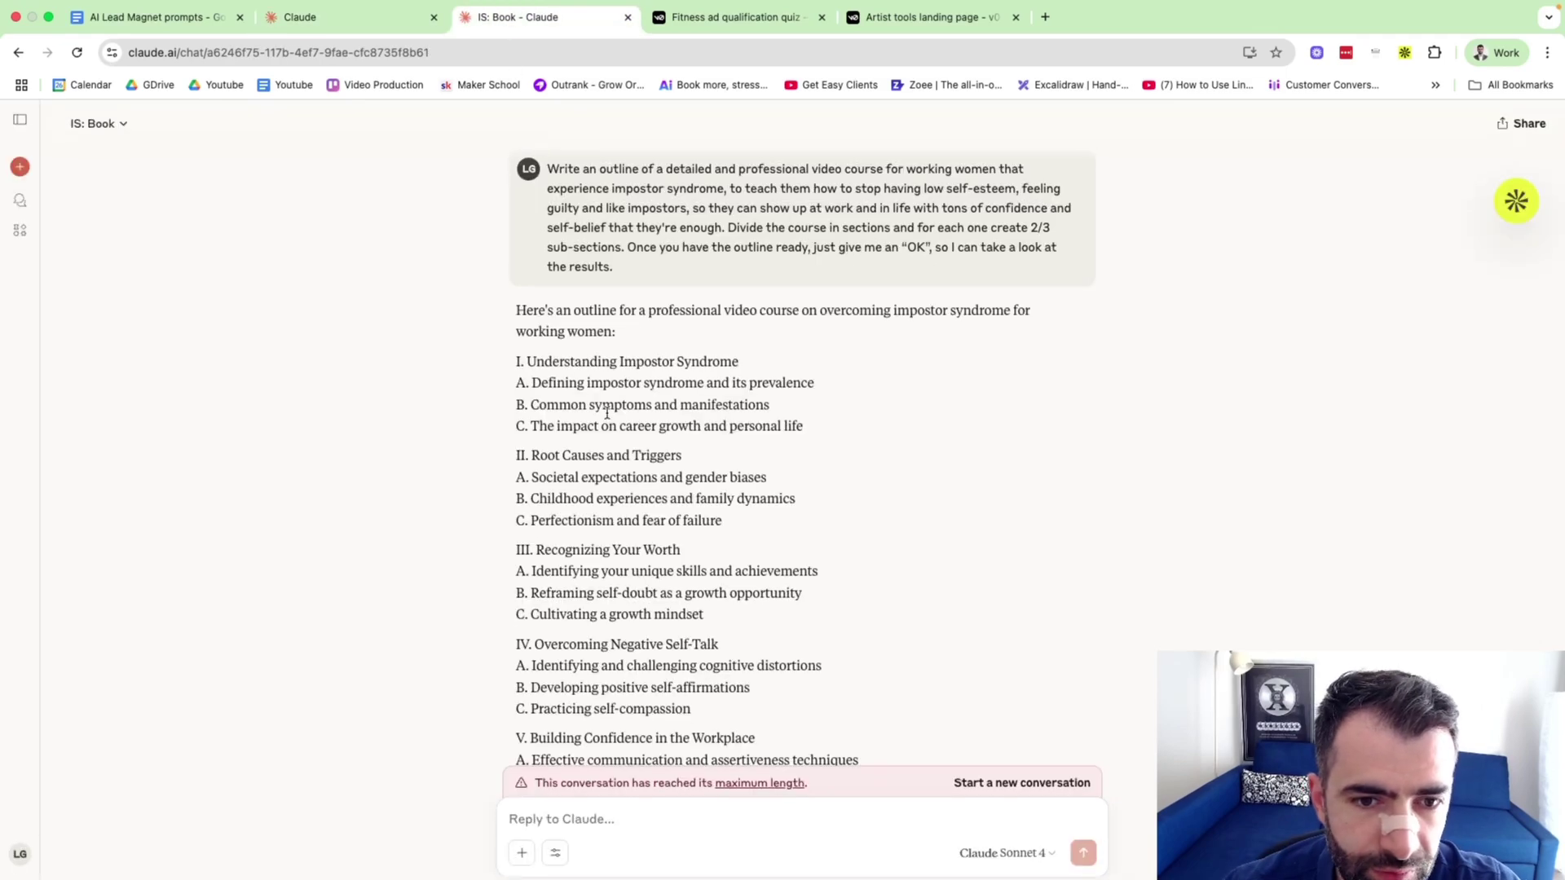
click(342, 25)
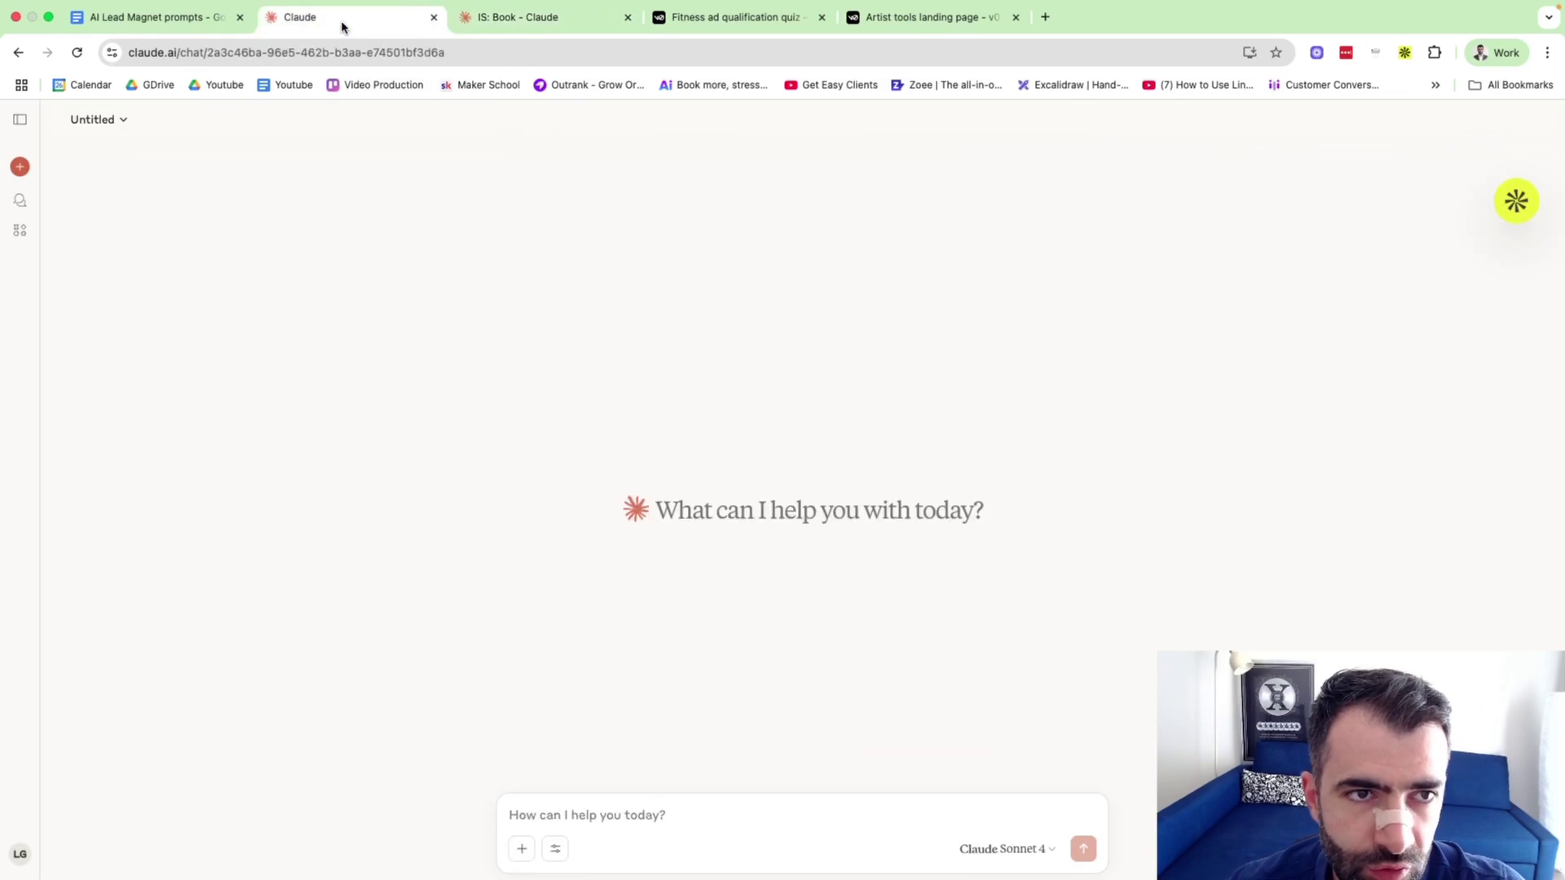
click(171, 24)
click(503, 445)
Select the Claude Prompt 1 'Write an outline' paragraph in the prompts document.
drag(933, 478, 488, 418)
click(510, 428)
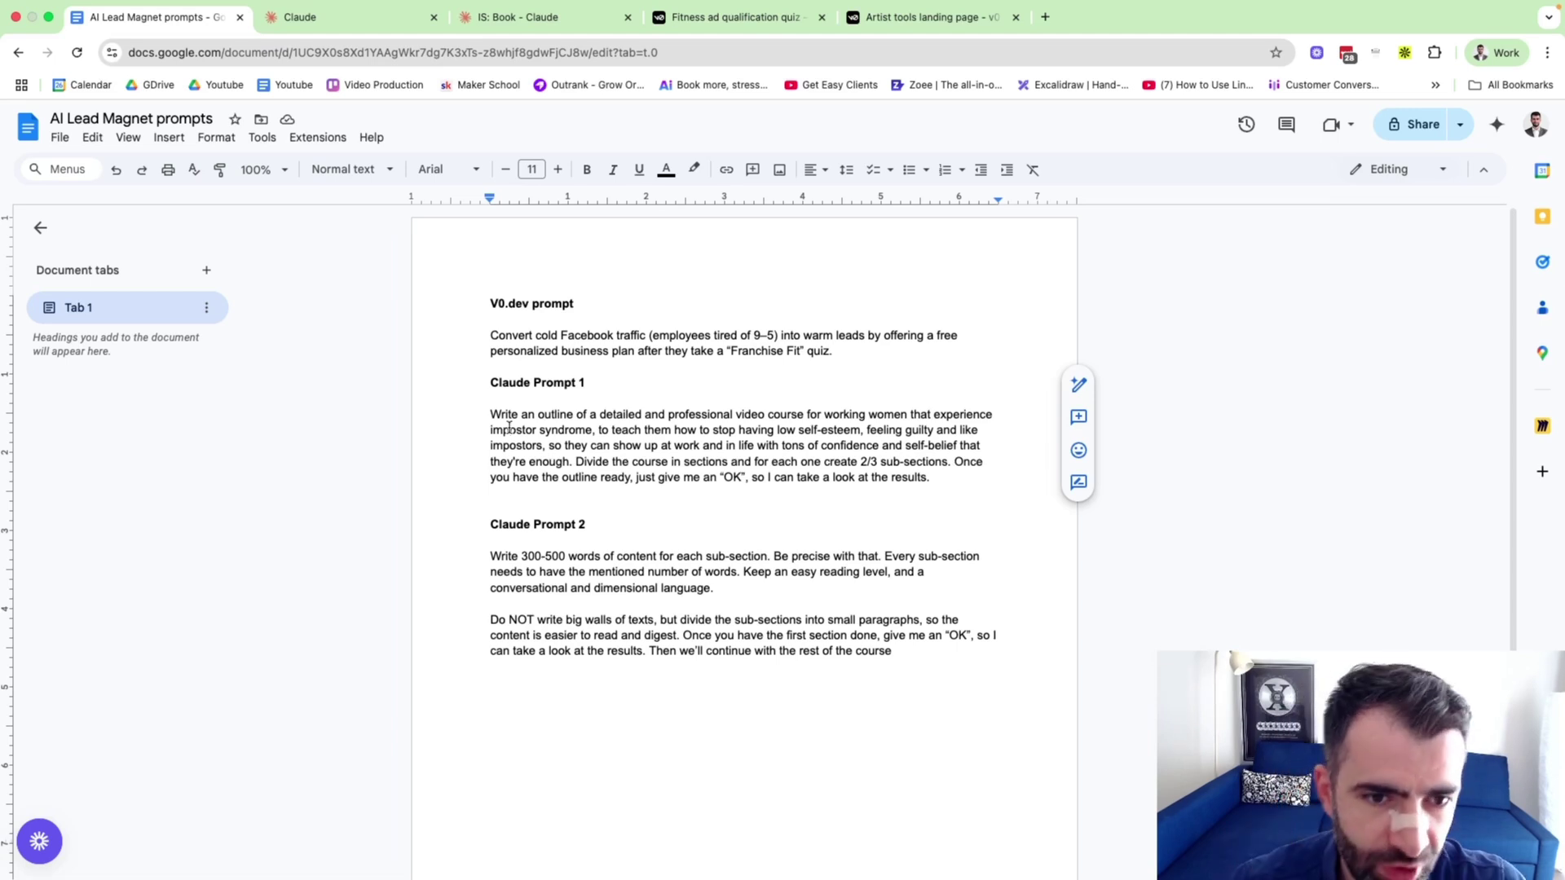
drag(488, 414, 426, 415)
click(945, 477)
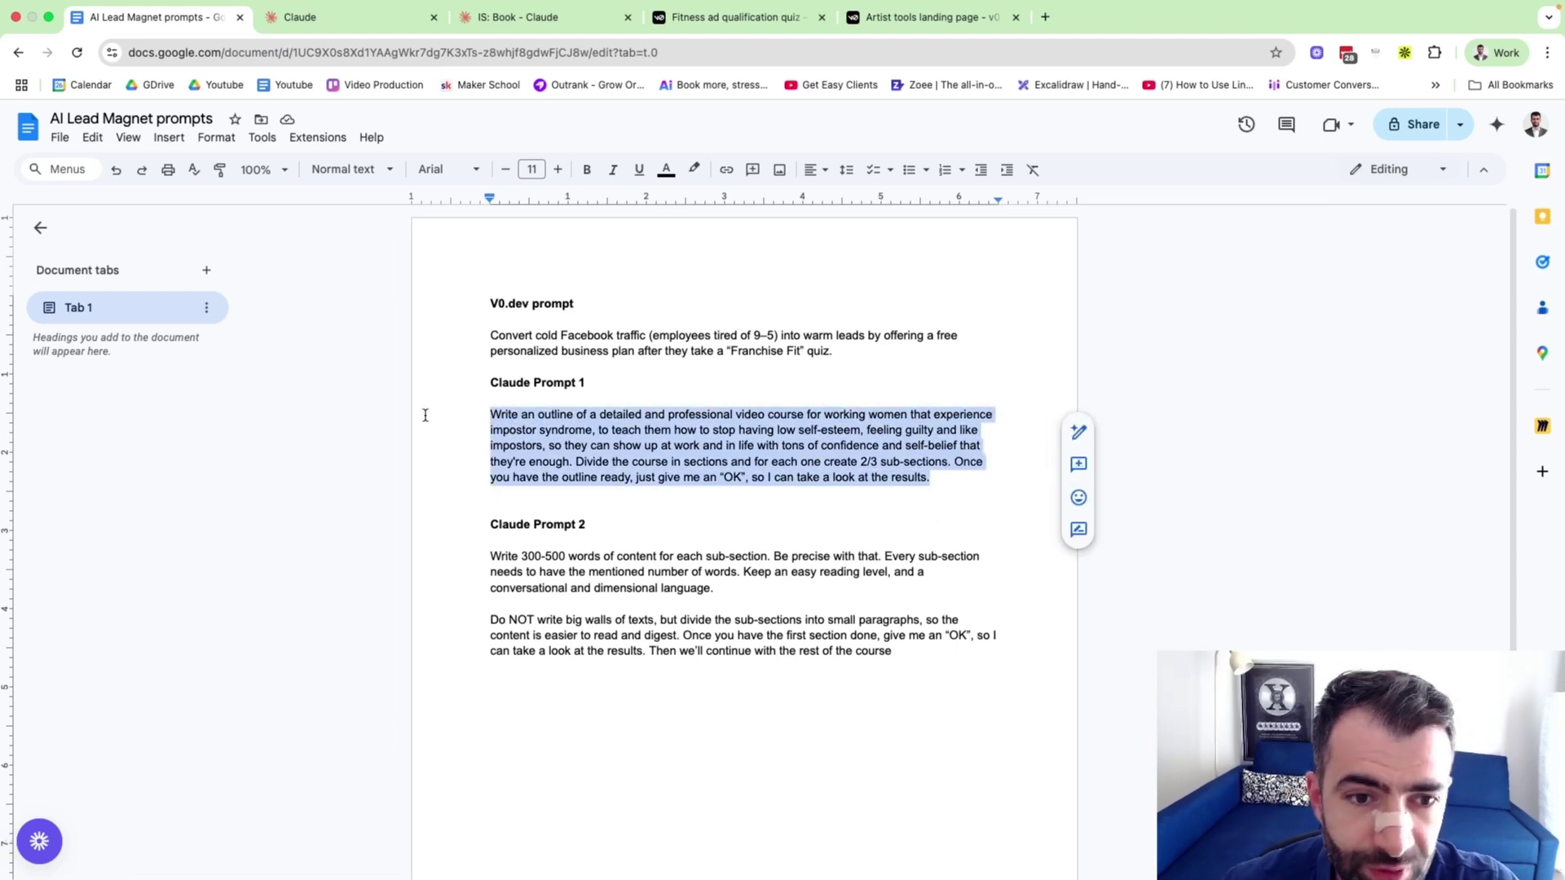
click(492, 381)
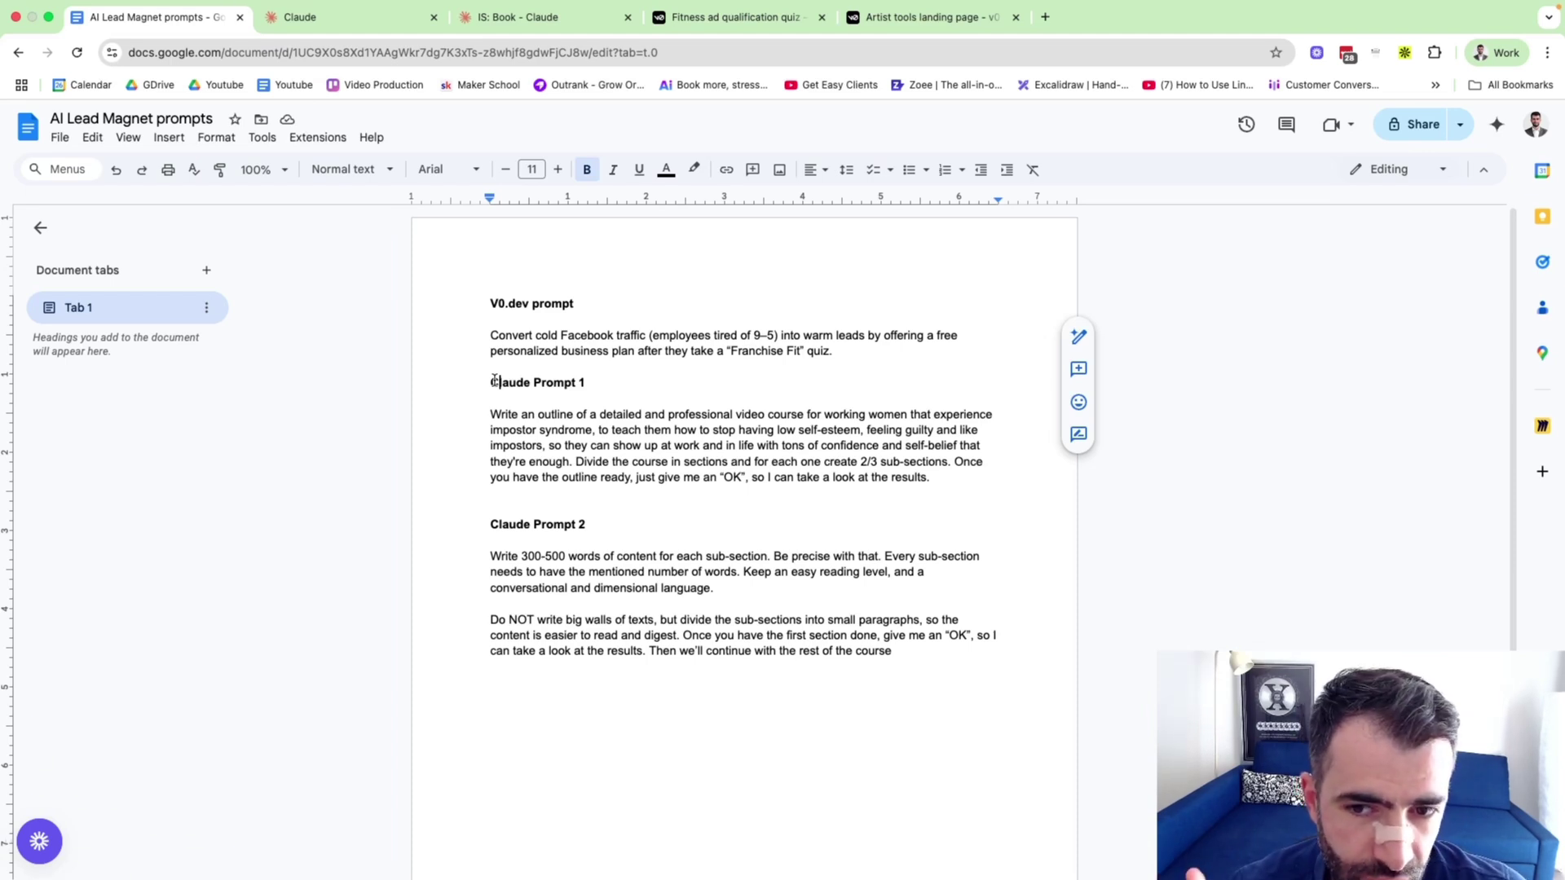
drag(486, 414, 947, 479)
click(693, 443)
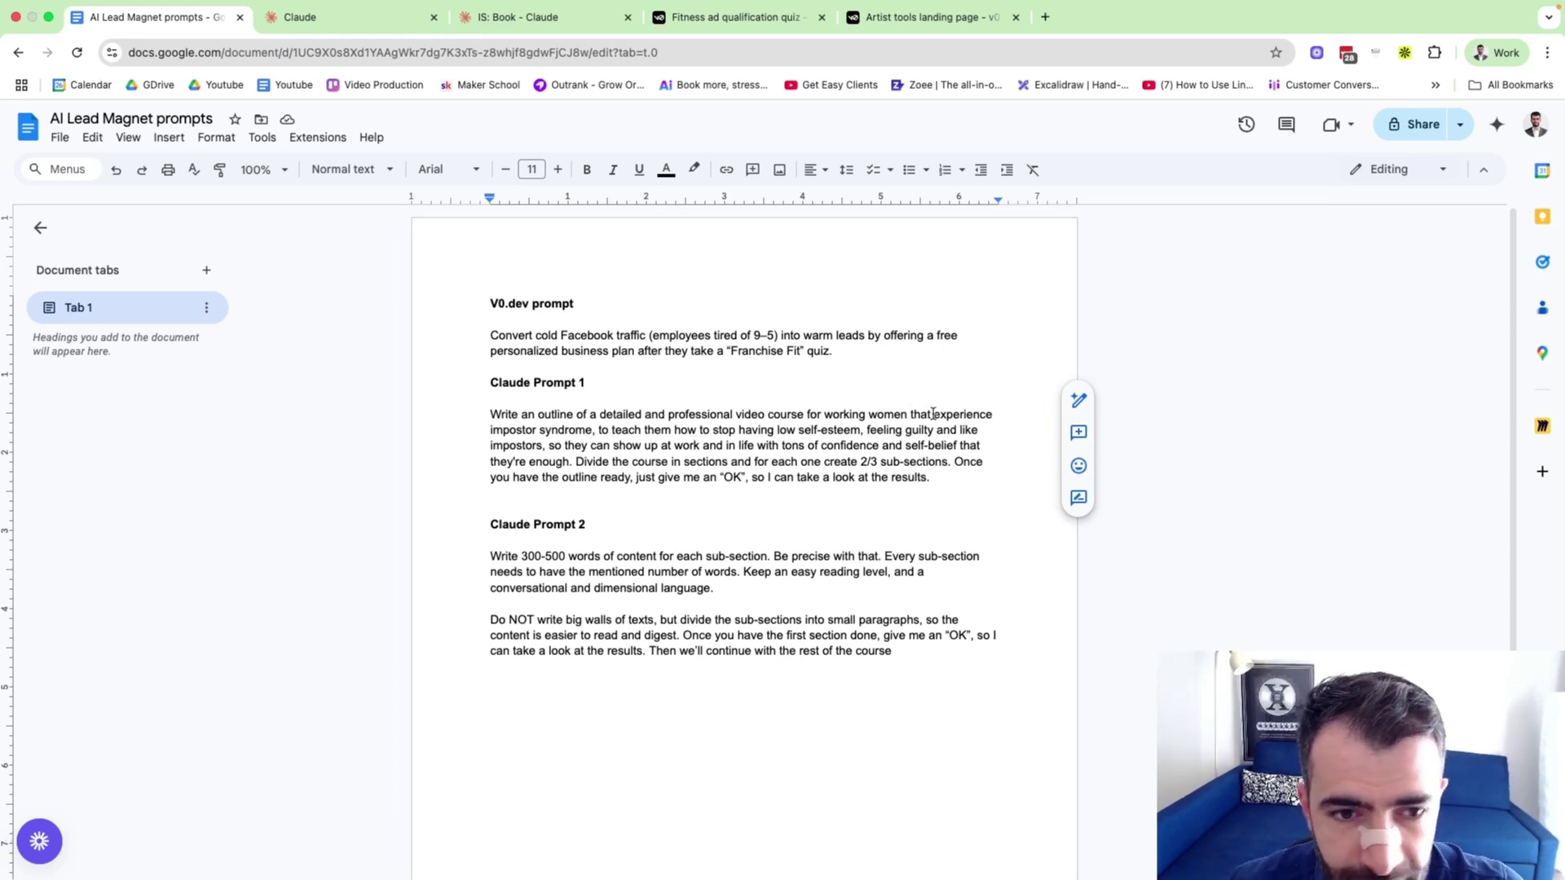
Check phrases like 'impostor syndrome' and 'the results', then reselect the whole Claude Prompt 1 paragraph.
drag(497, 433, 601, 430)
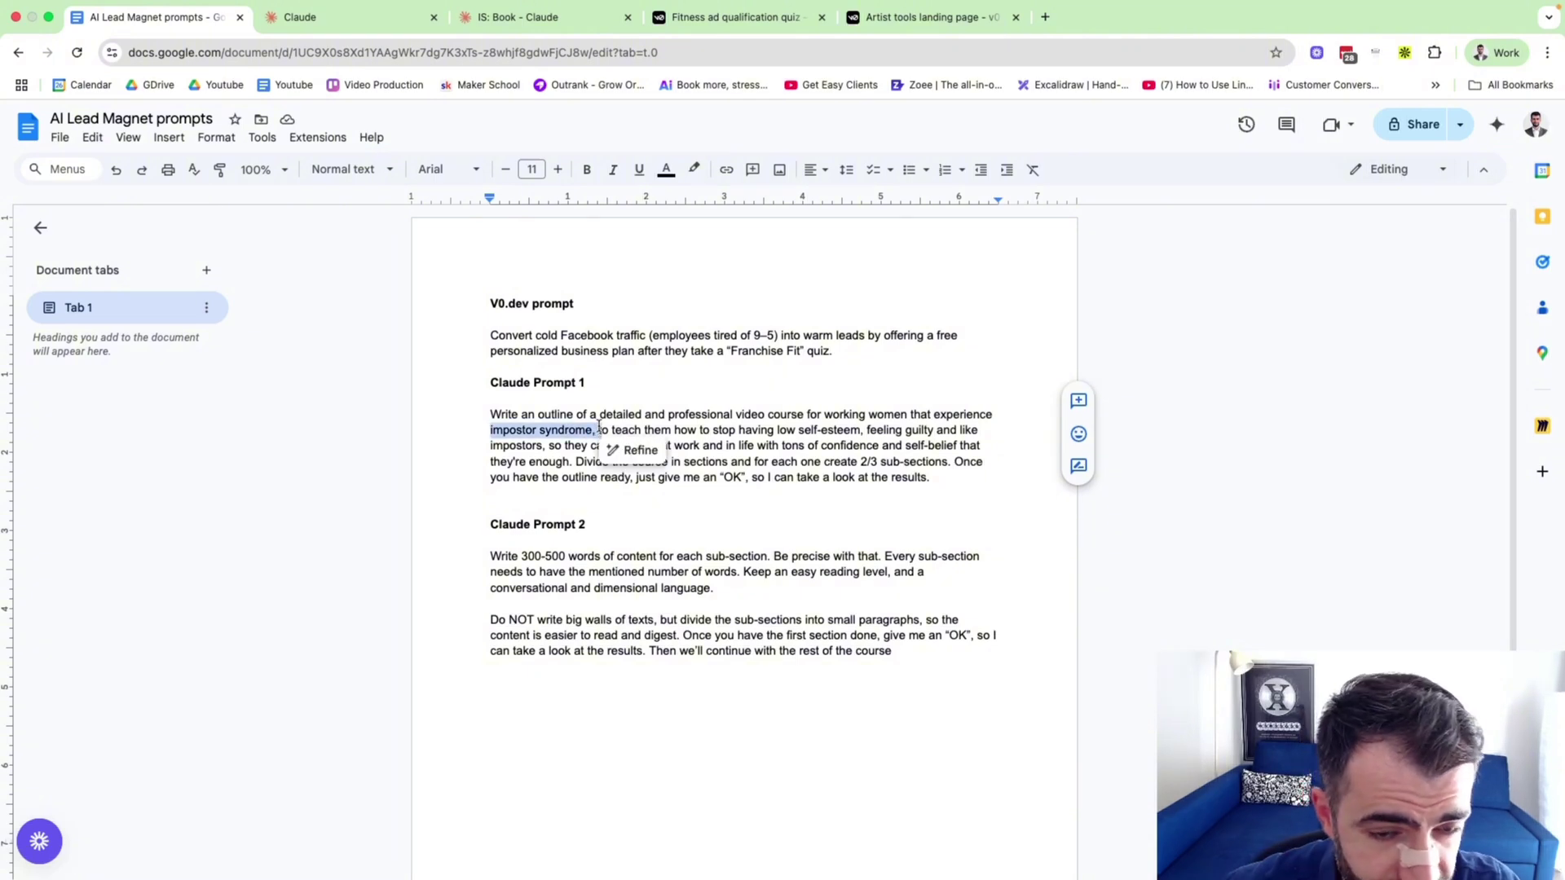
click(599, 428)
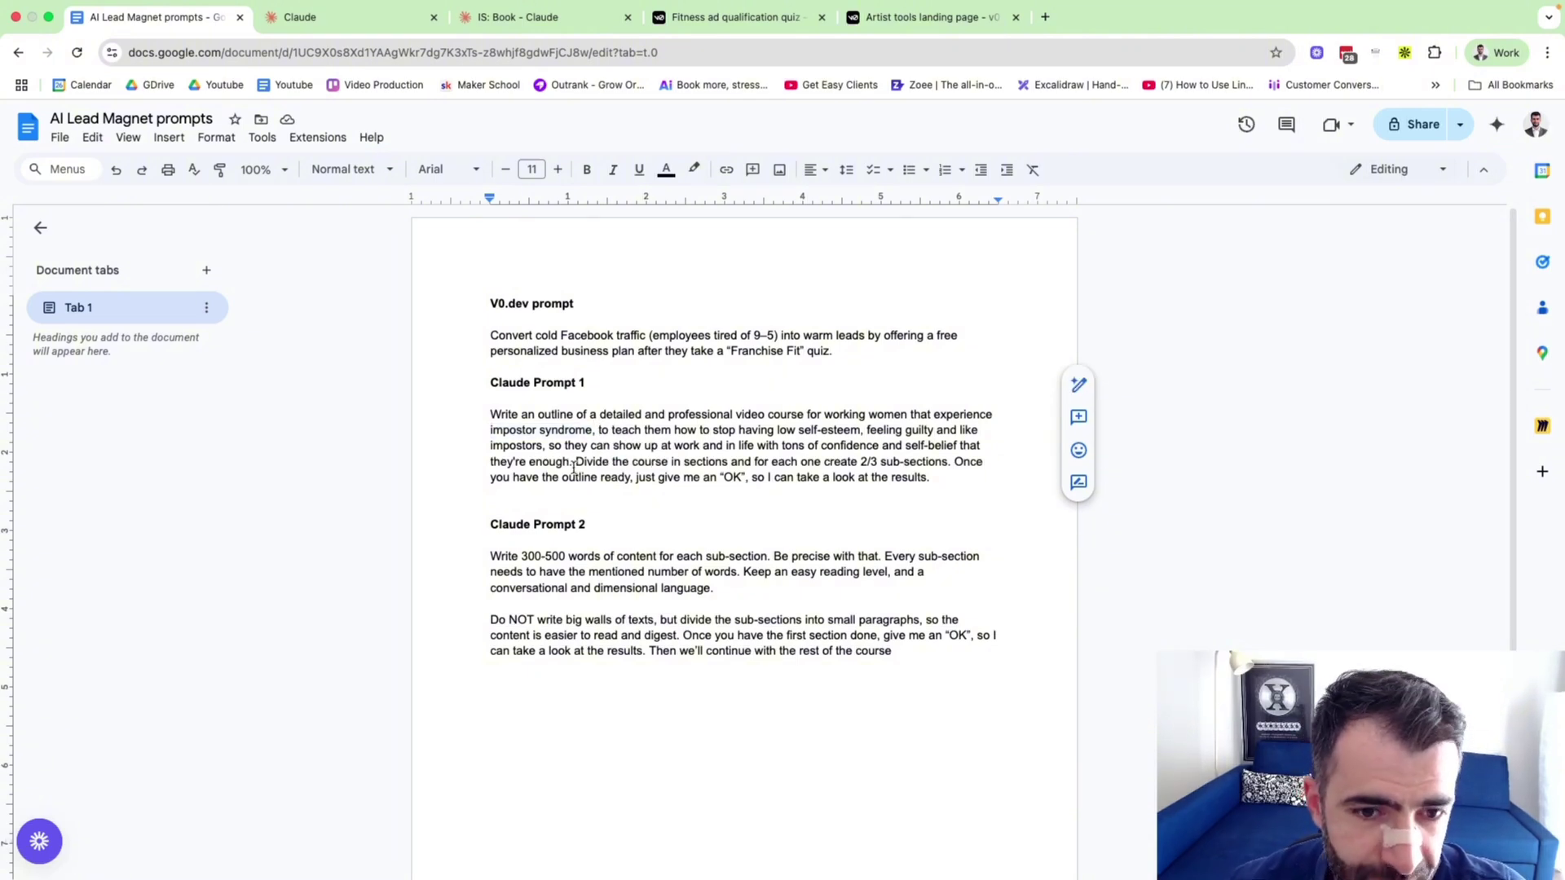
drag(571, 462, 942, 485)
click(941, 485)
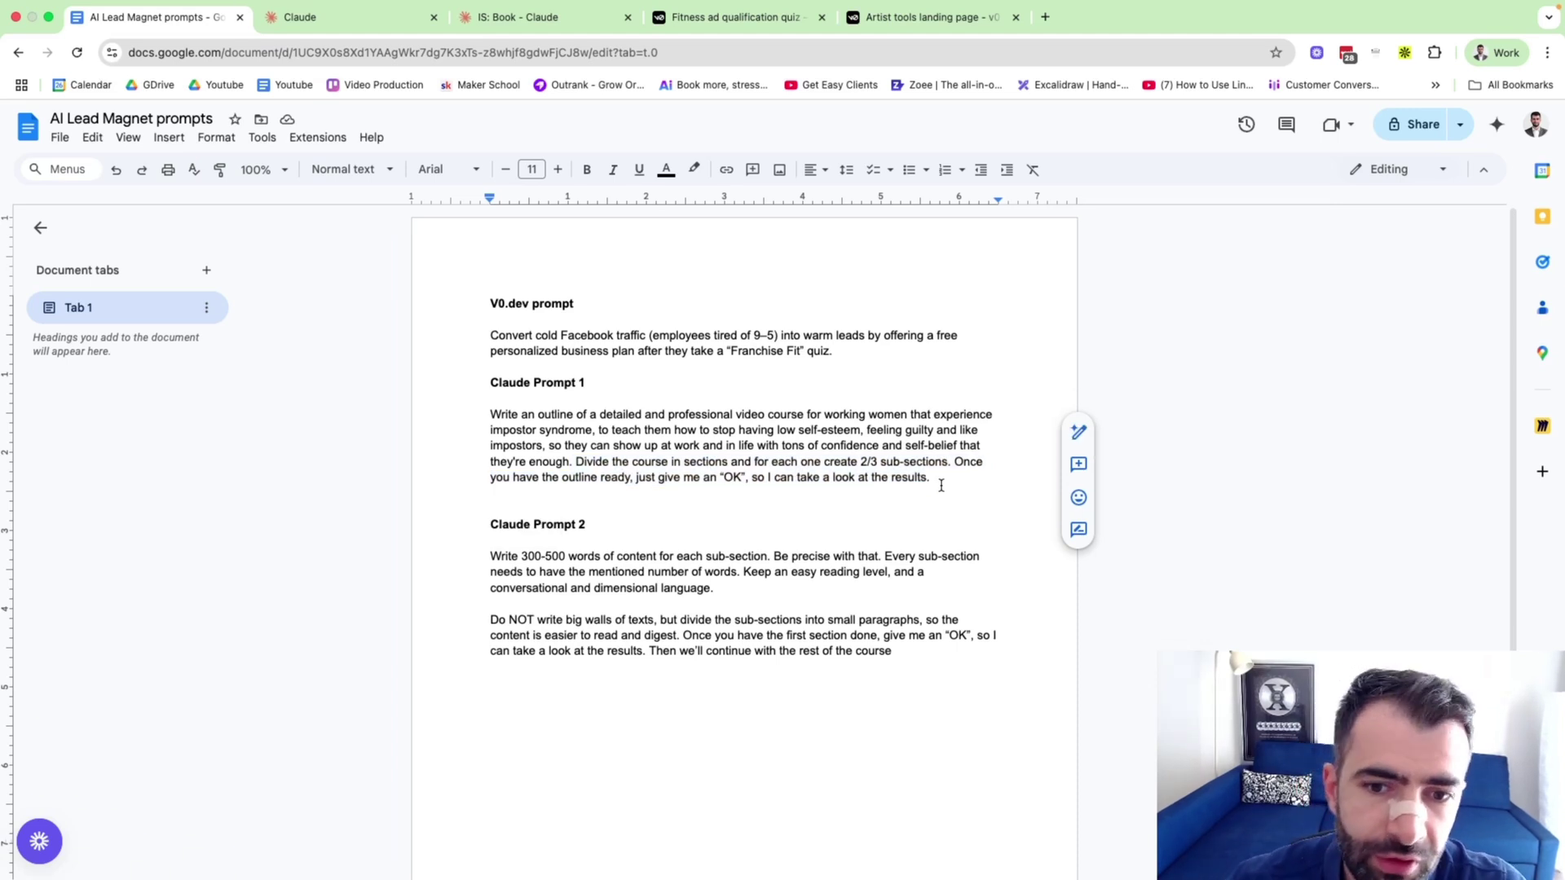
drag(933, 479, 873, 479)
click(569, 430)
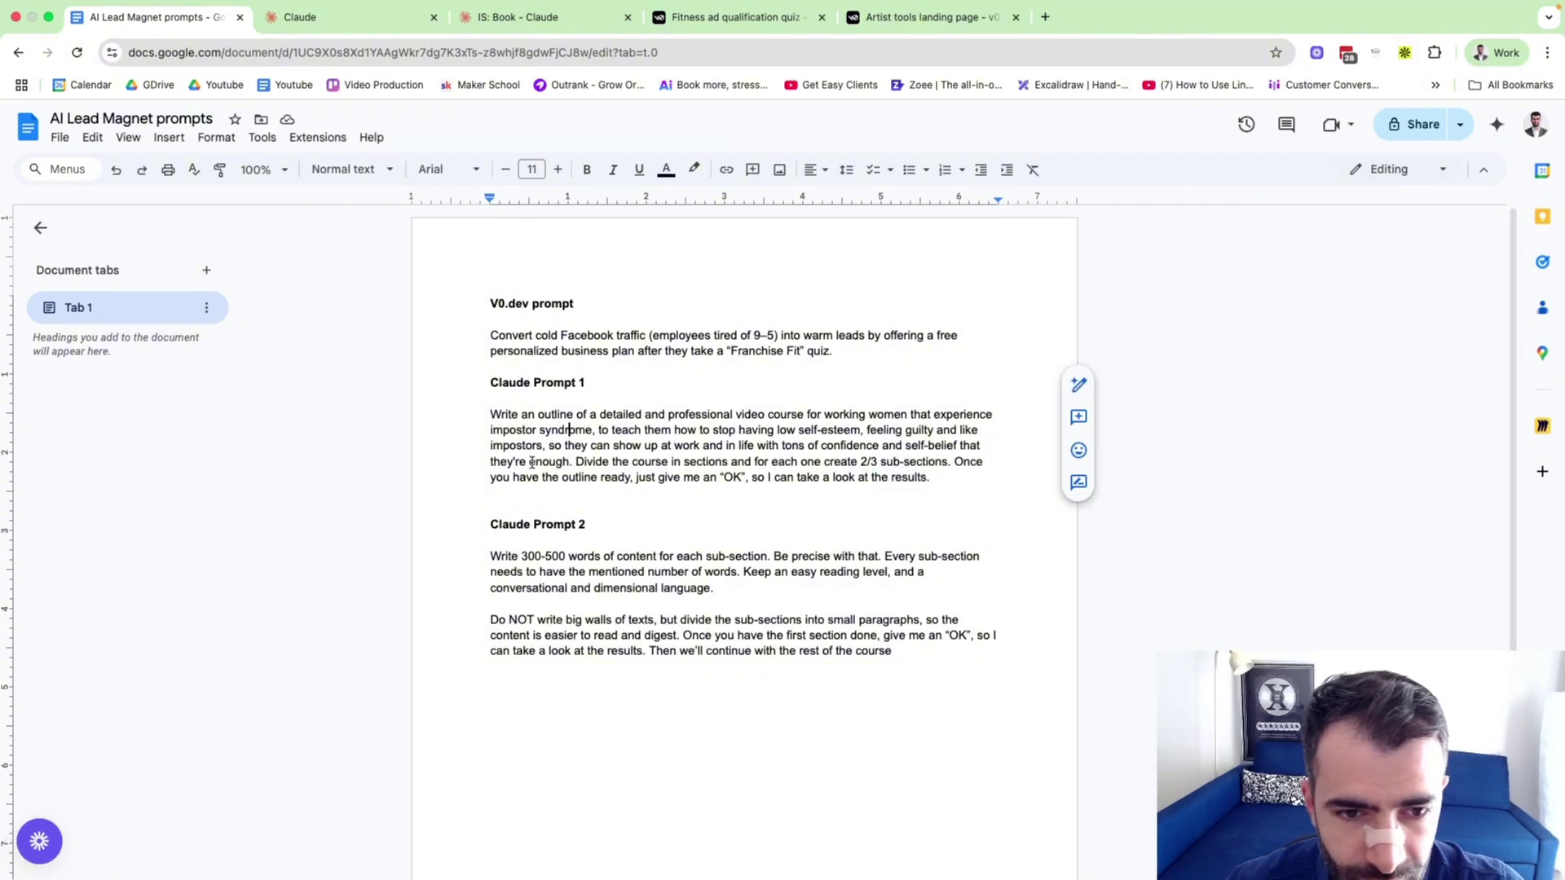
drag(976, 479, 466, 416)
key(ctrl+c)
Paste the copied course-outline prompt into the new Sonnet 4 chat and send it.
click(351, 18)
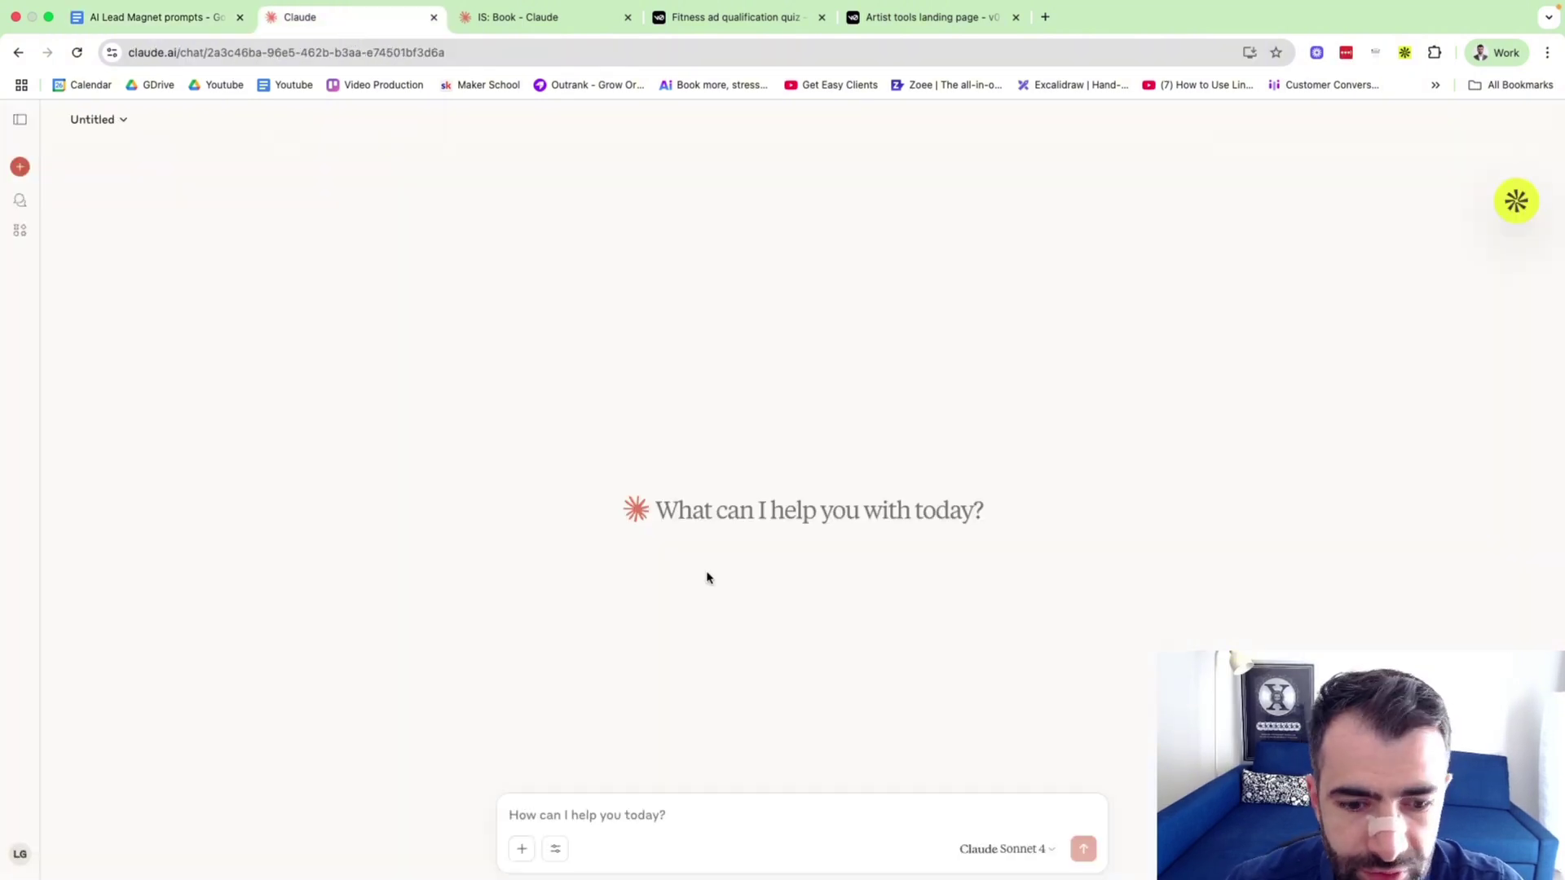
click(1036, 853)
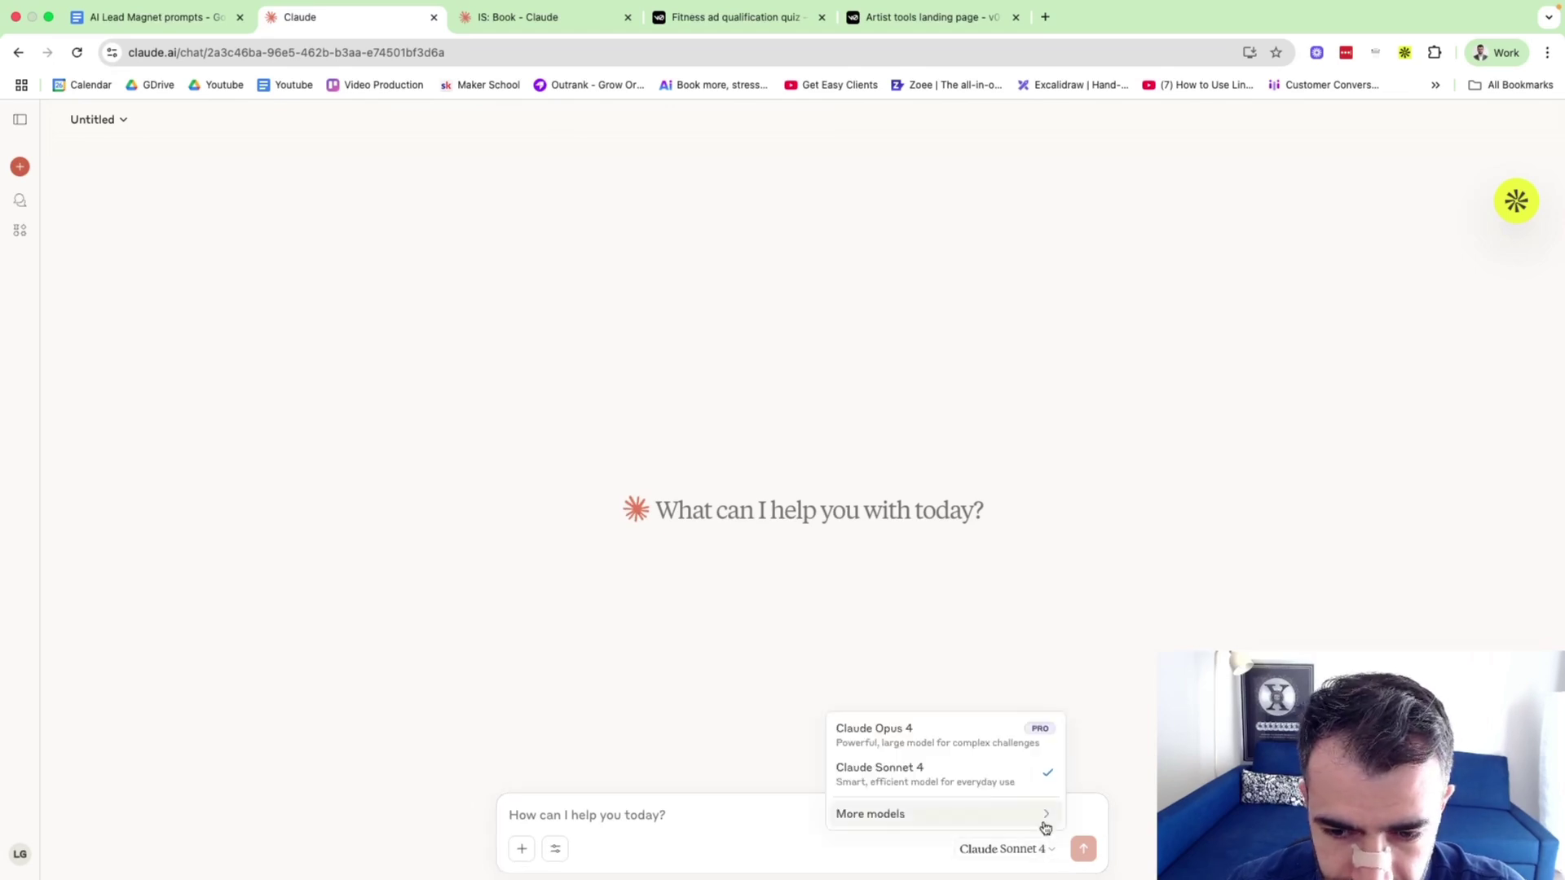
click(555, 849)
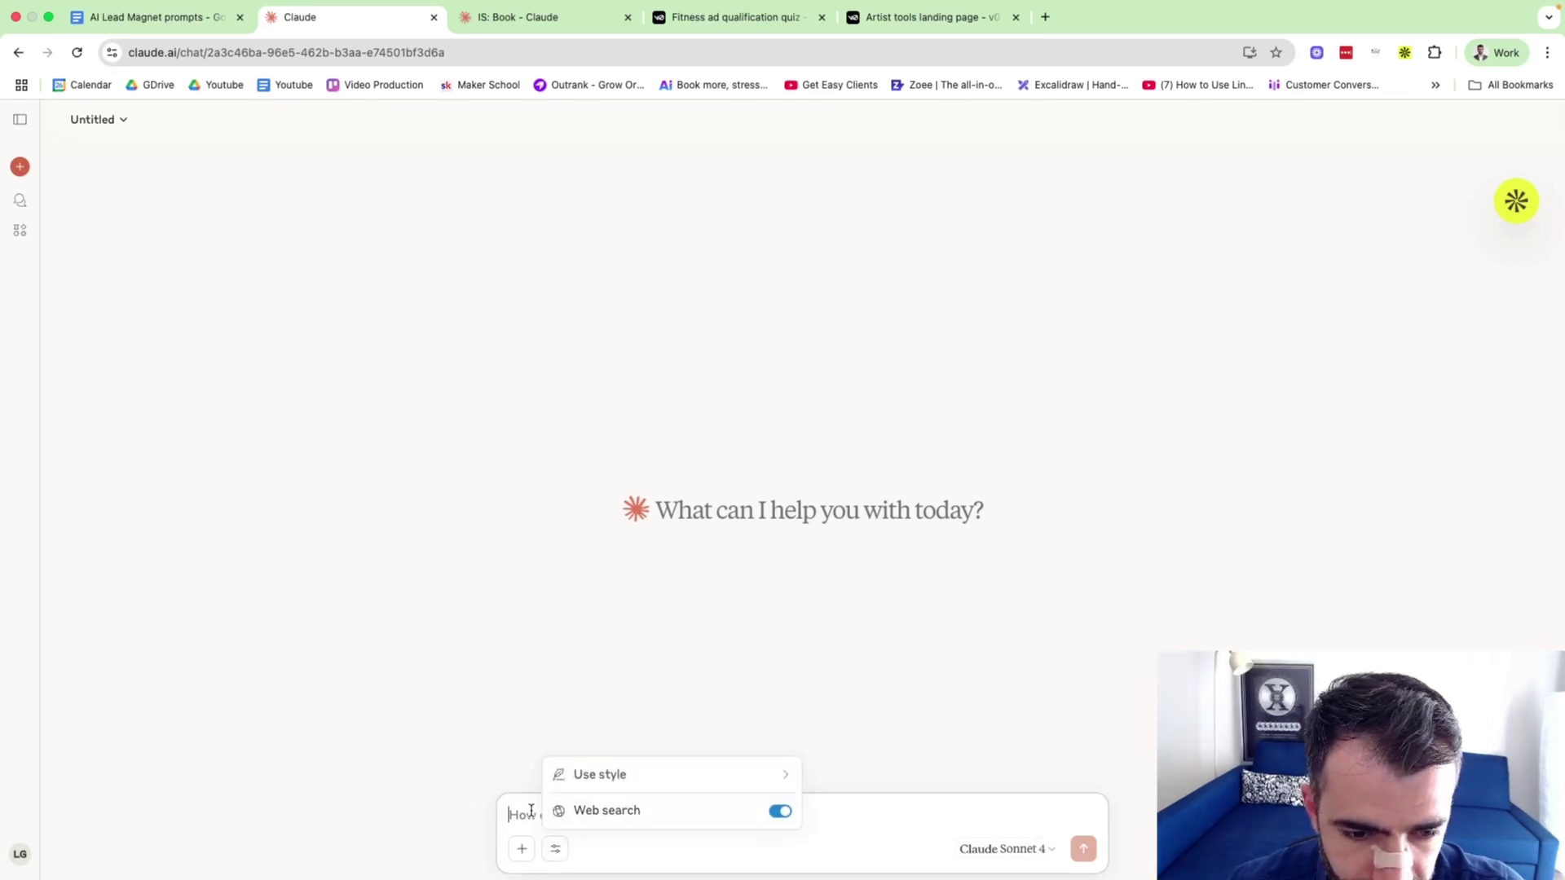
click(531, 811)
key(ctrl+v)
key(Return)
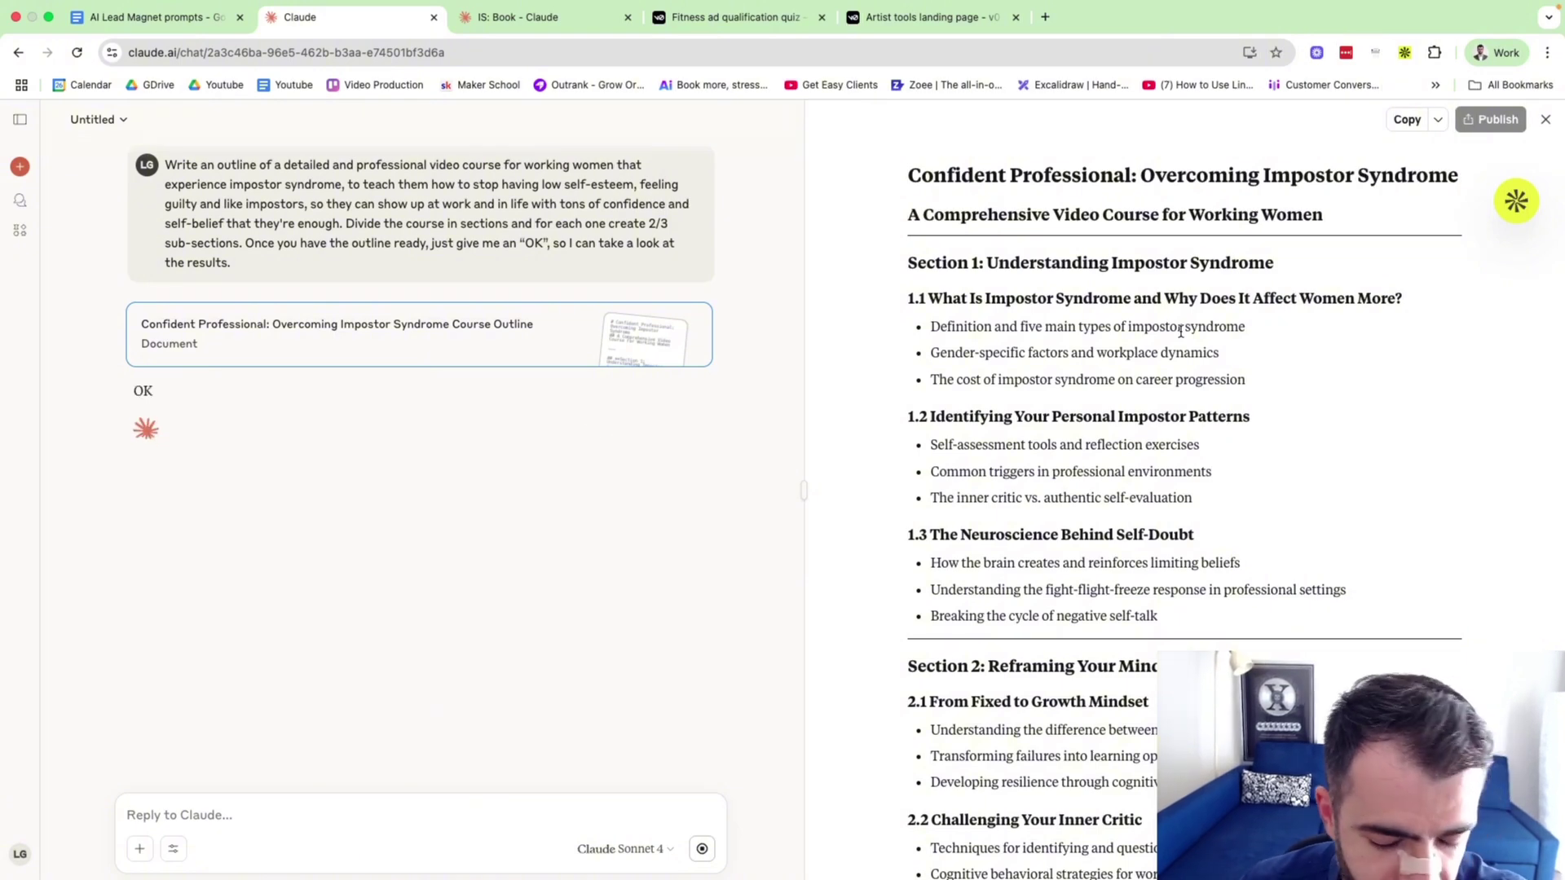
Review the opening sections of the generated course outline, up to the Section 2 heading.
scroll(1180, 332, down, 3)
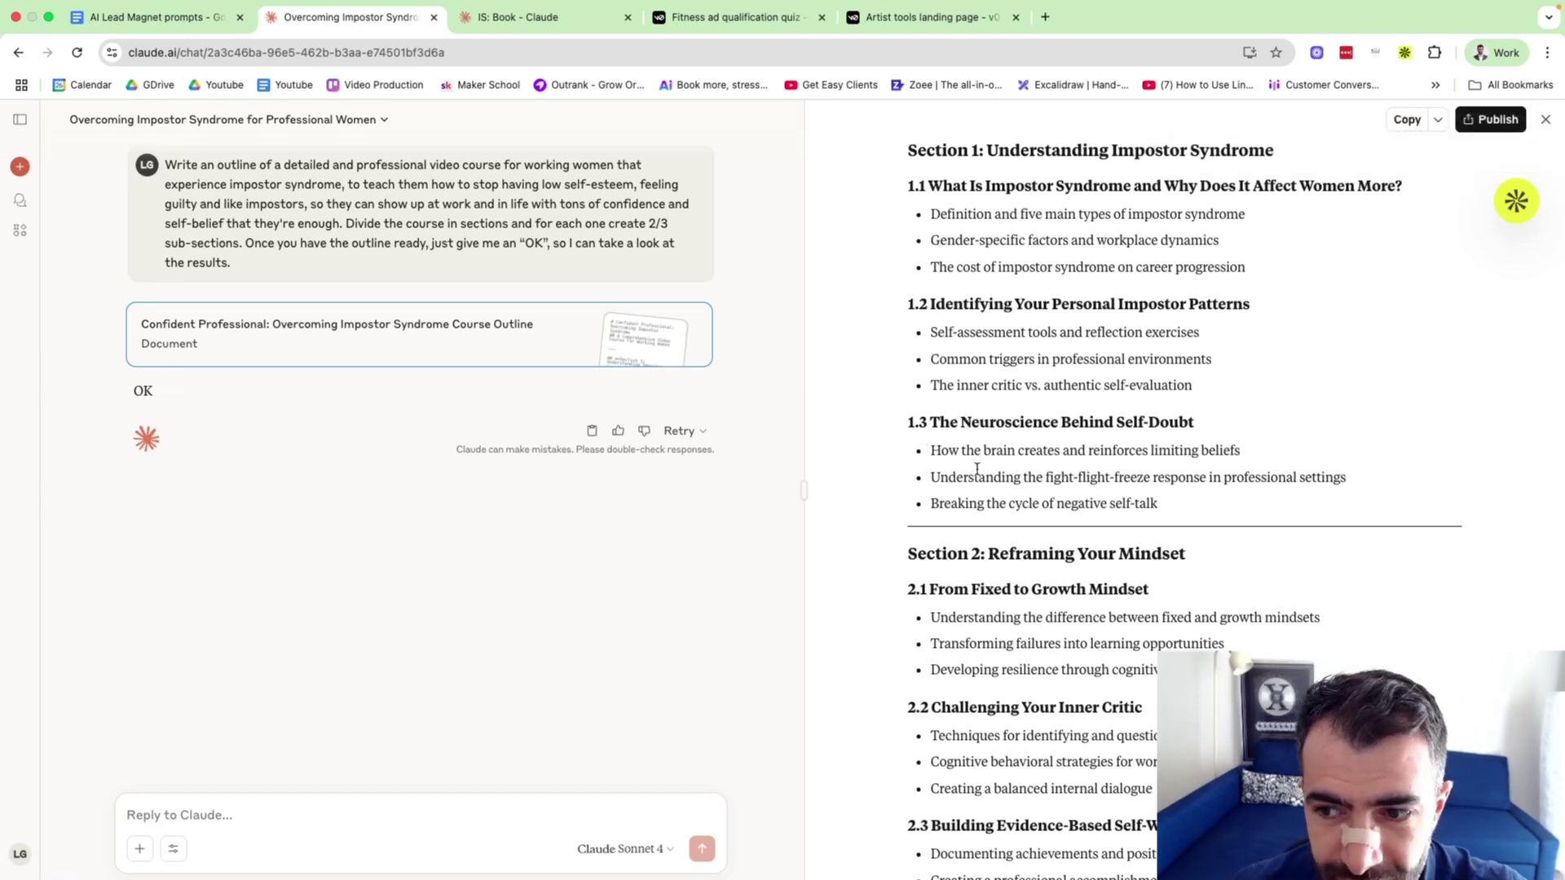
scroll(976, 468, up, 3)
scroll(937, 467, down, 5)
drag(901, 464, 1245, 469)
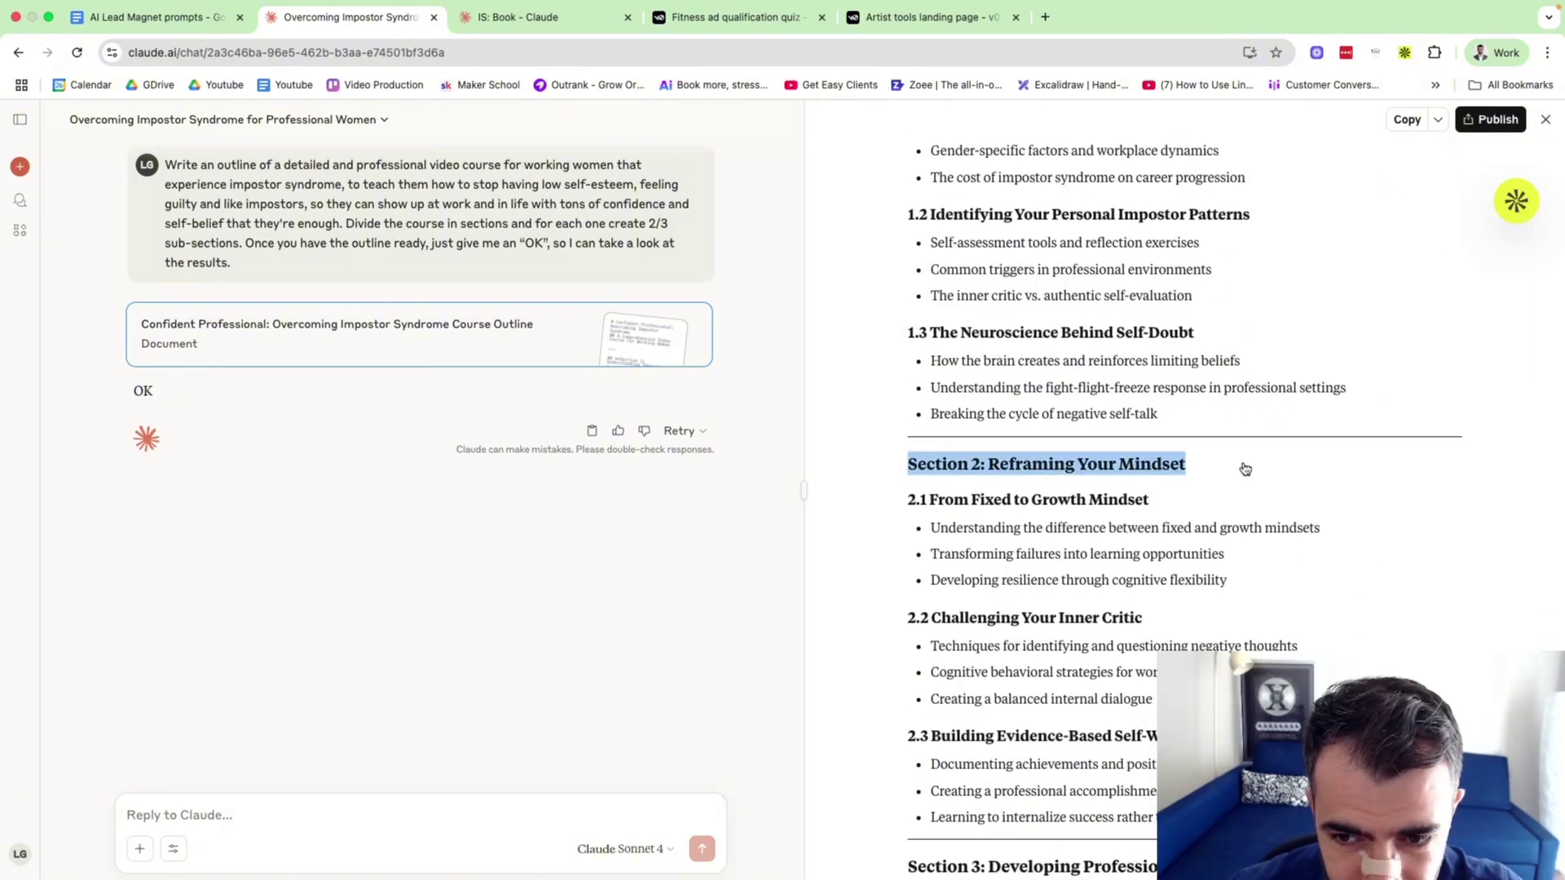
click(1174, 456)
Read through the remaining outline sections, then switch to the earlier IS: Book chat.
scroll(1169, 453, down, 8)
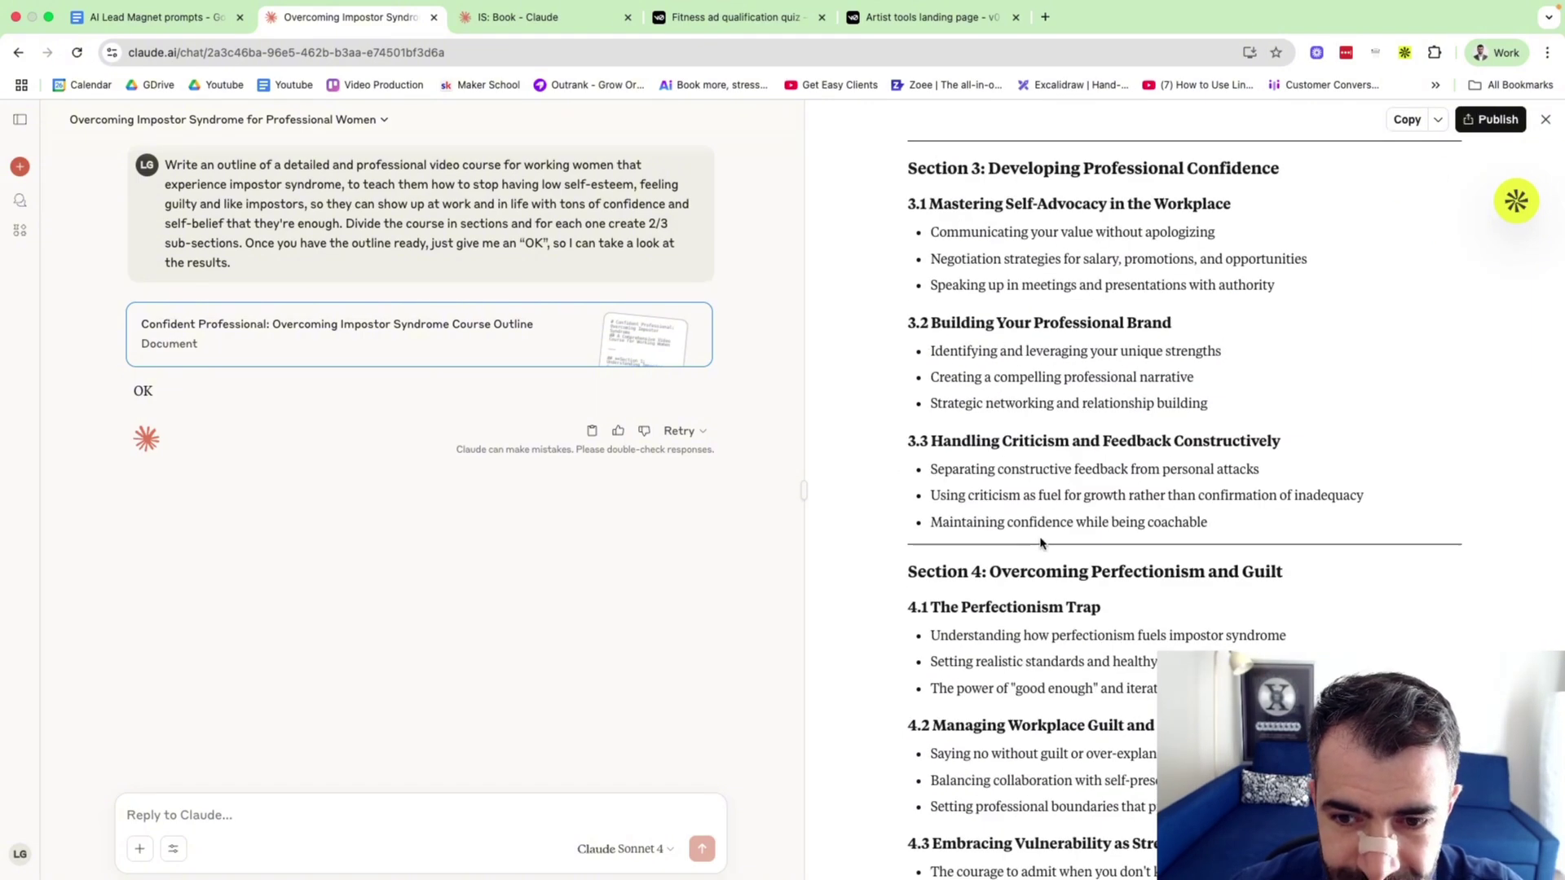
scroll(1041, 545, up, 5)
scroll(1037, 489, down, 2)
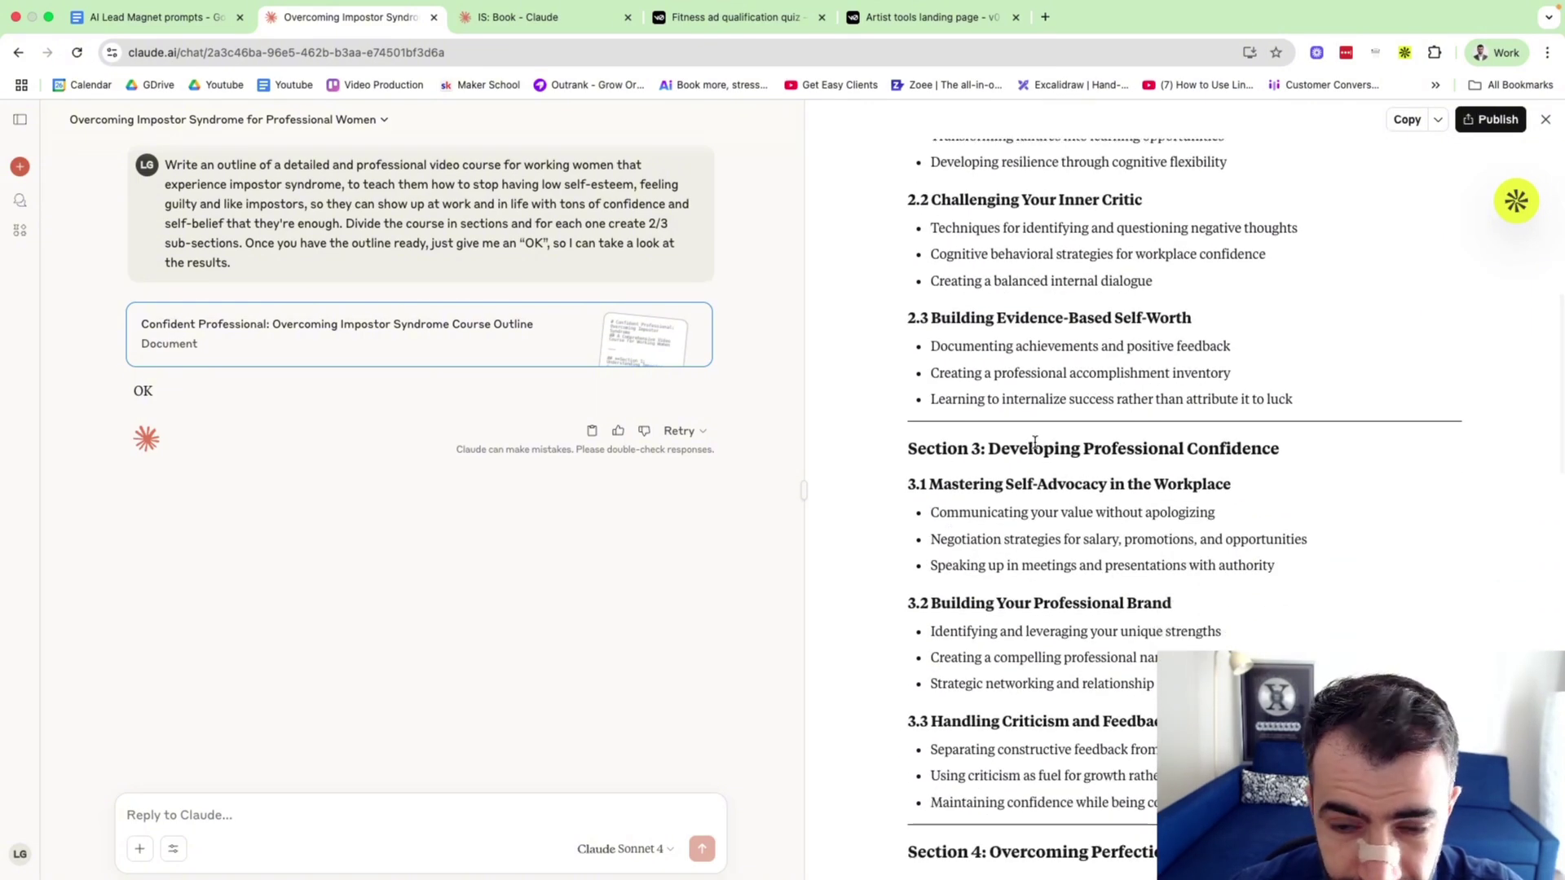
scroll(1036, 445, down, 5)
scroll(1033, 444, down, 1)
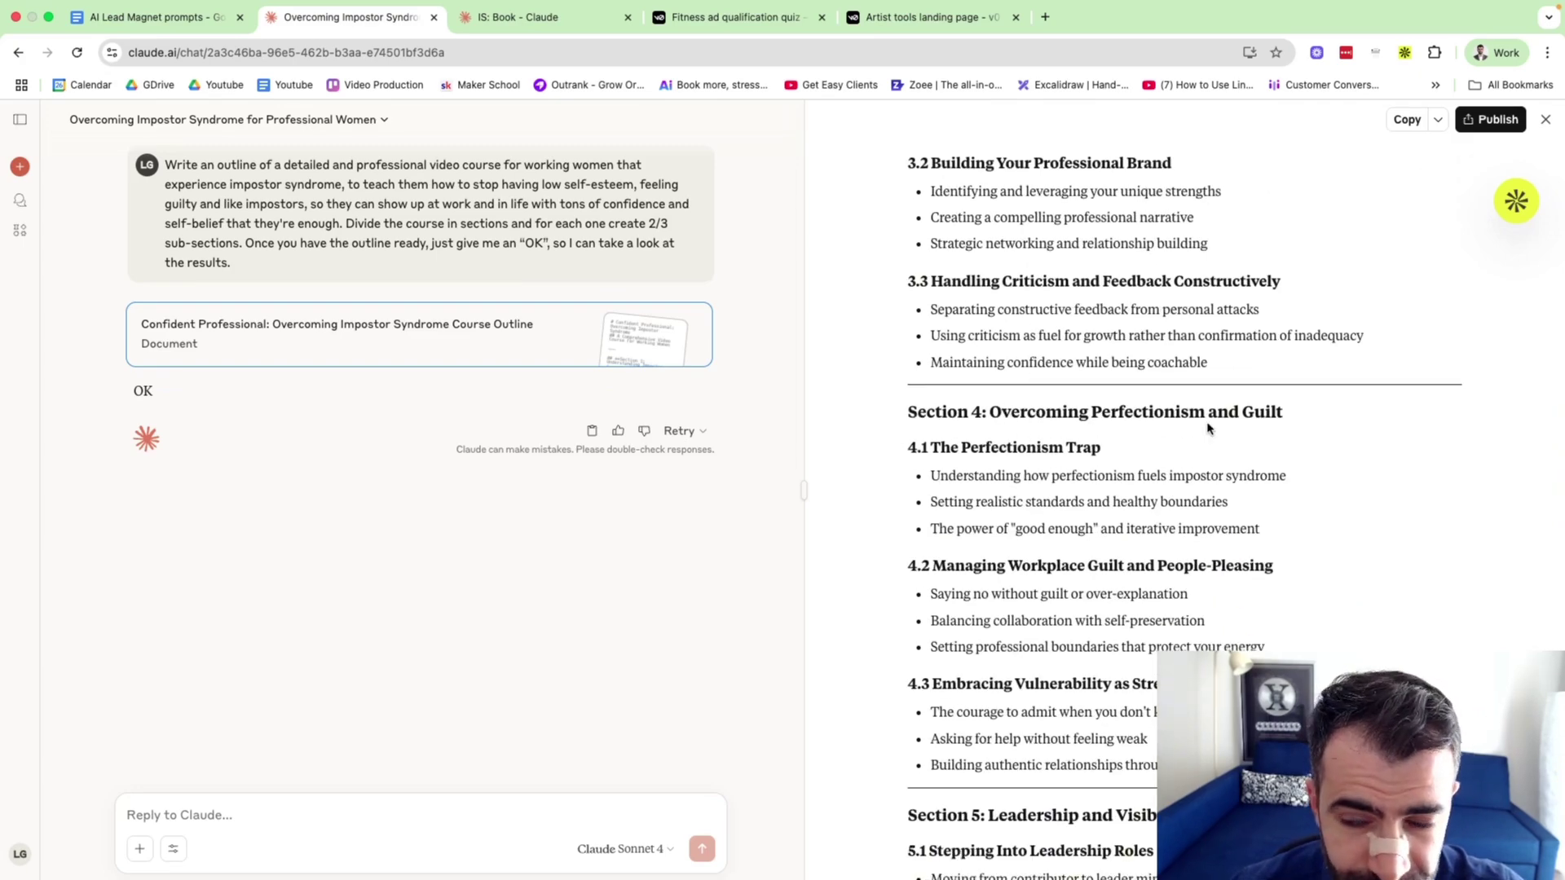
scroll(1208, 428, down, 10)
scroll(1208, 428, up, 10)
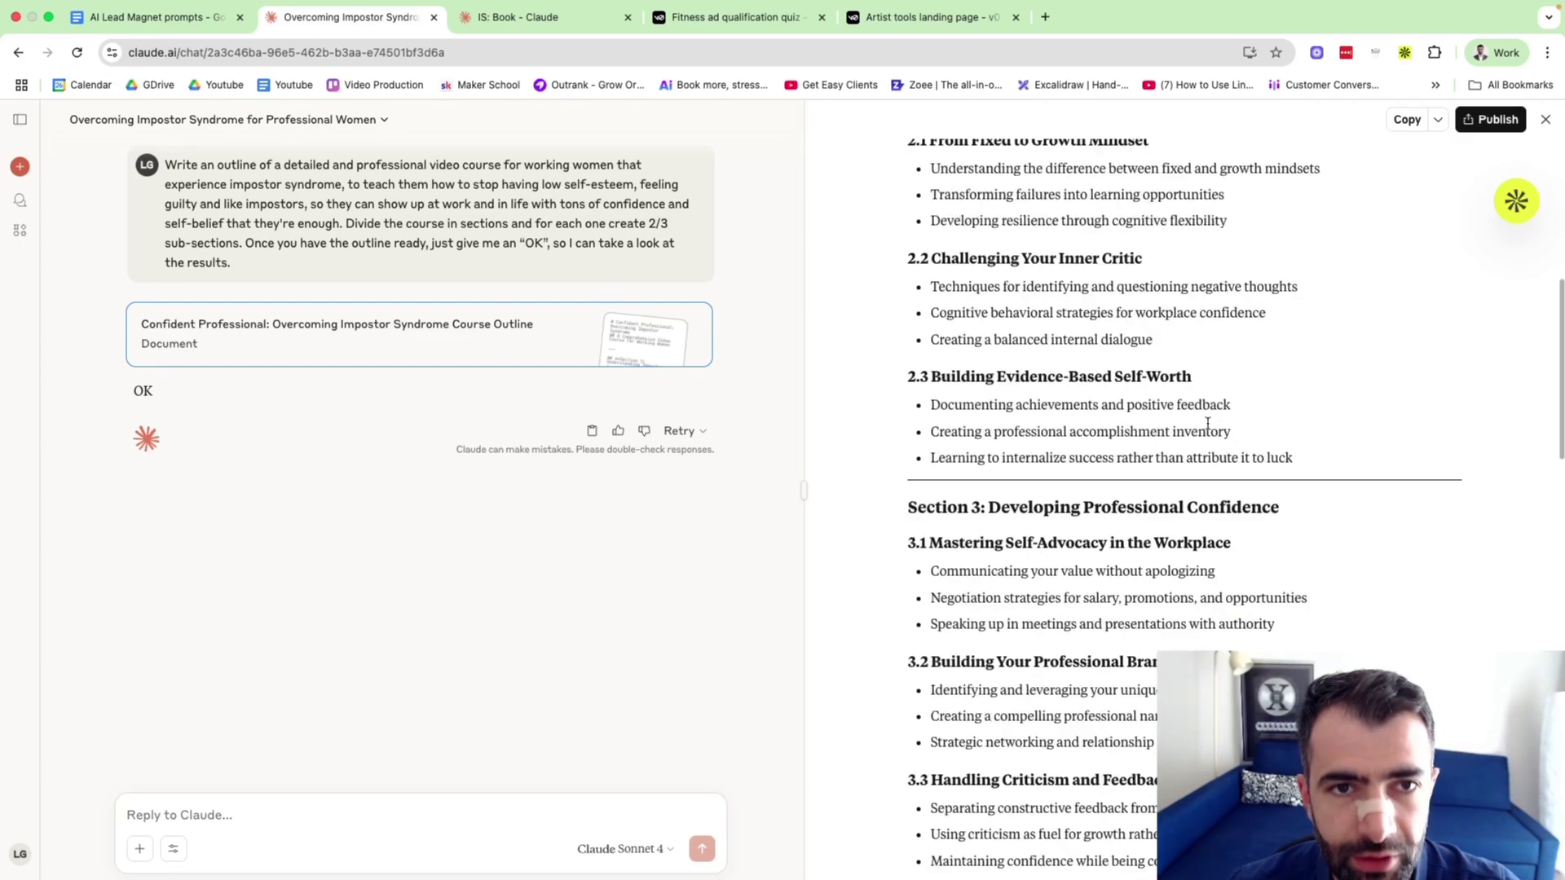
click(546, 25)
scroll(623, 360, down, 15)
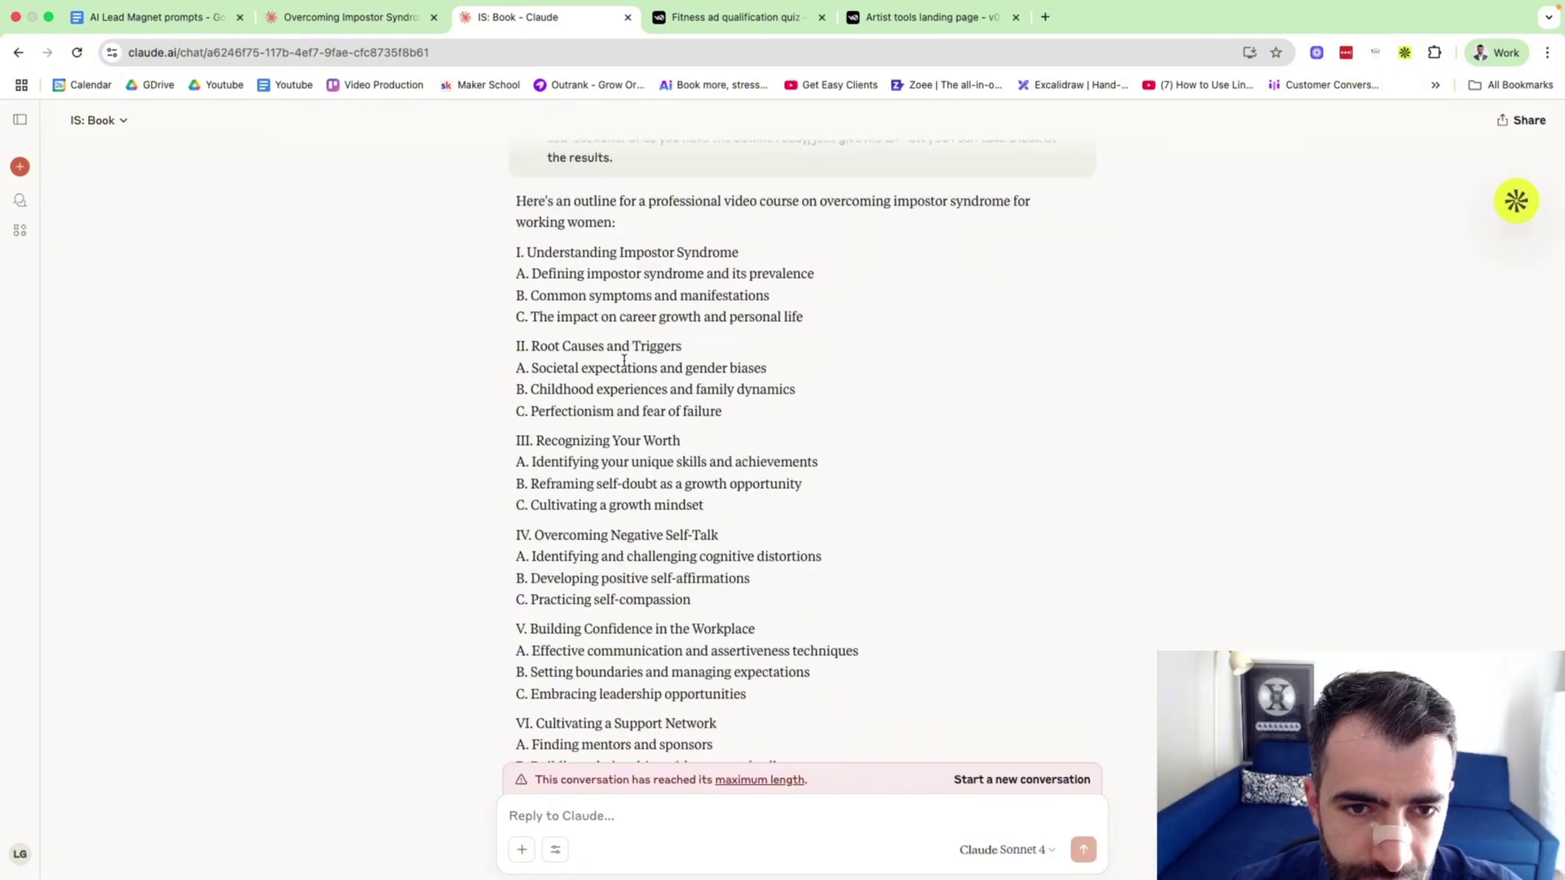
scroll(623, 360, down, 2)
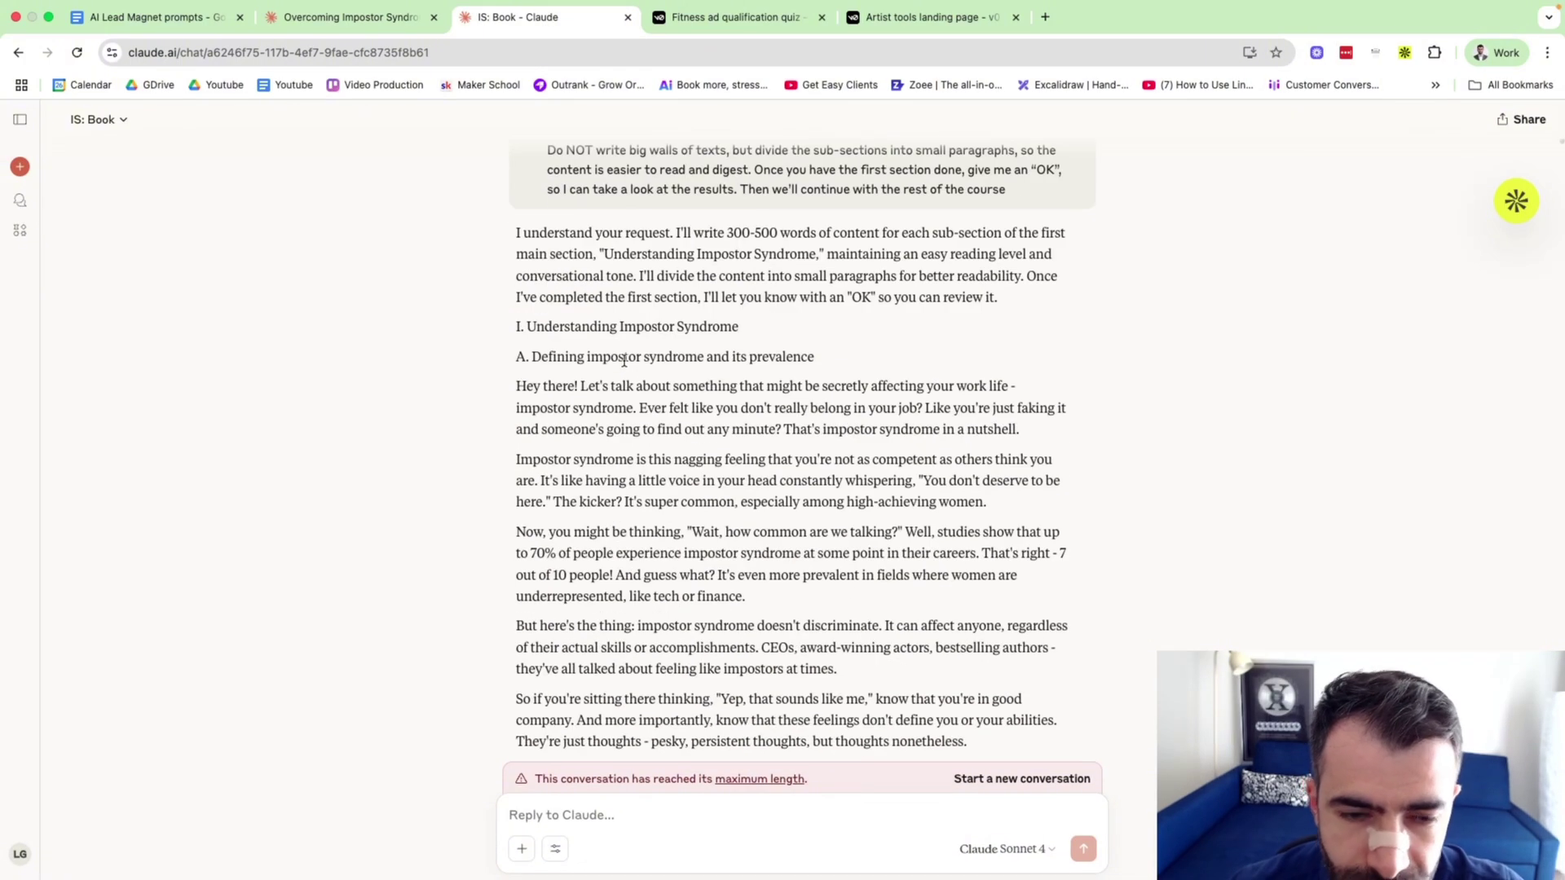
scroll(1188, 367, down, 15)
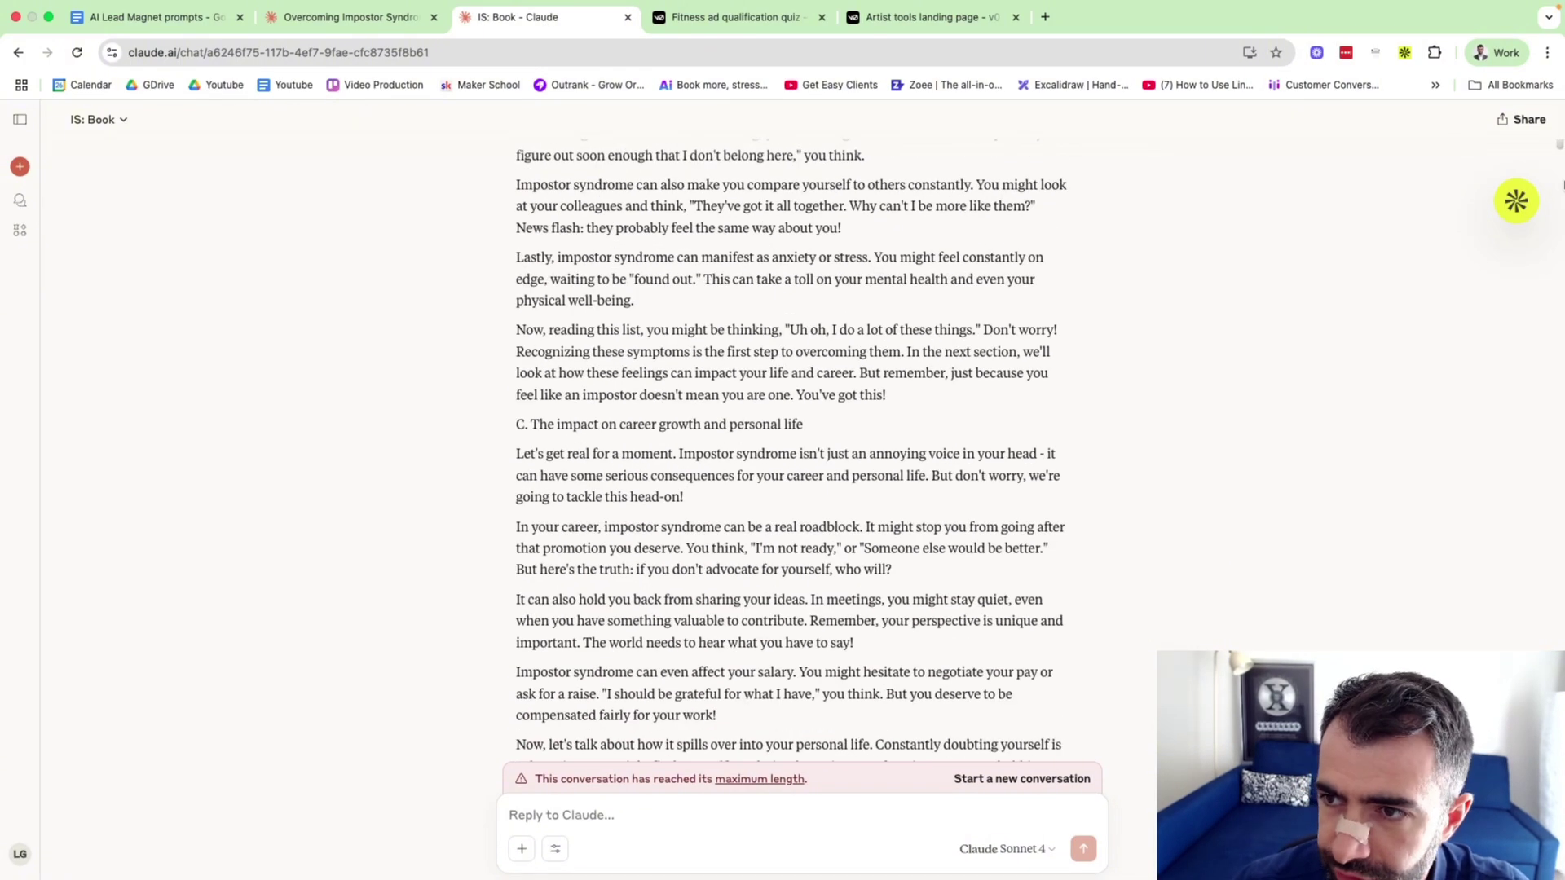
scroll(1561, 167, down, 2)
drag(1561, 147, 1561, 82)
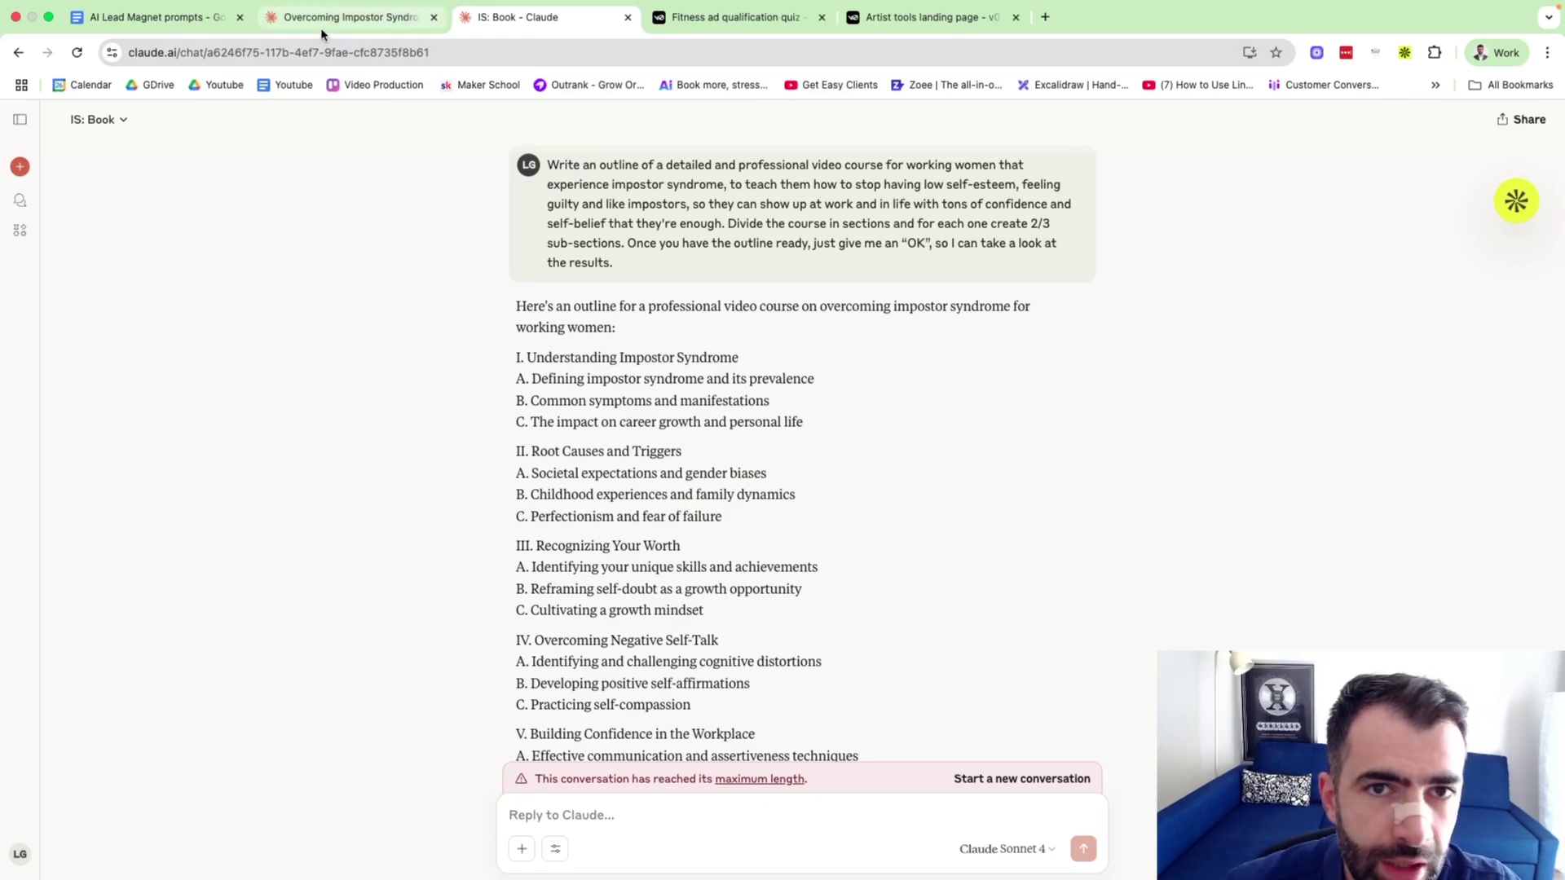
click(155, 17)
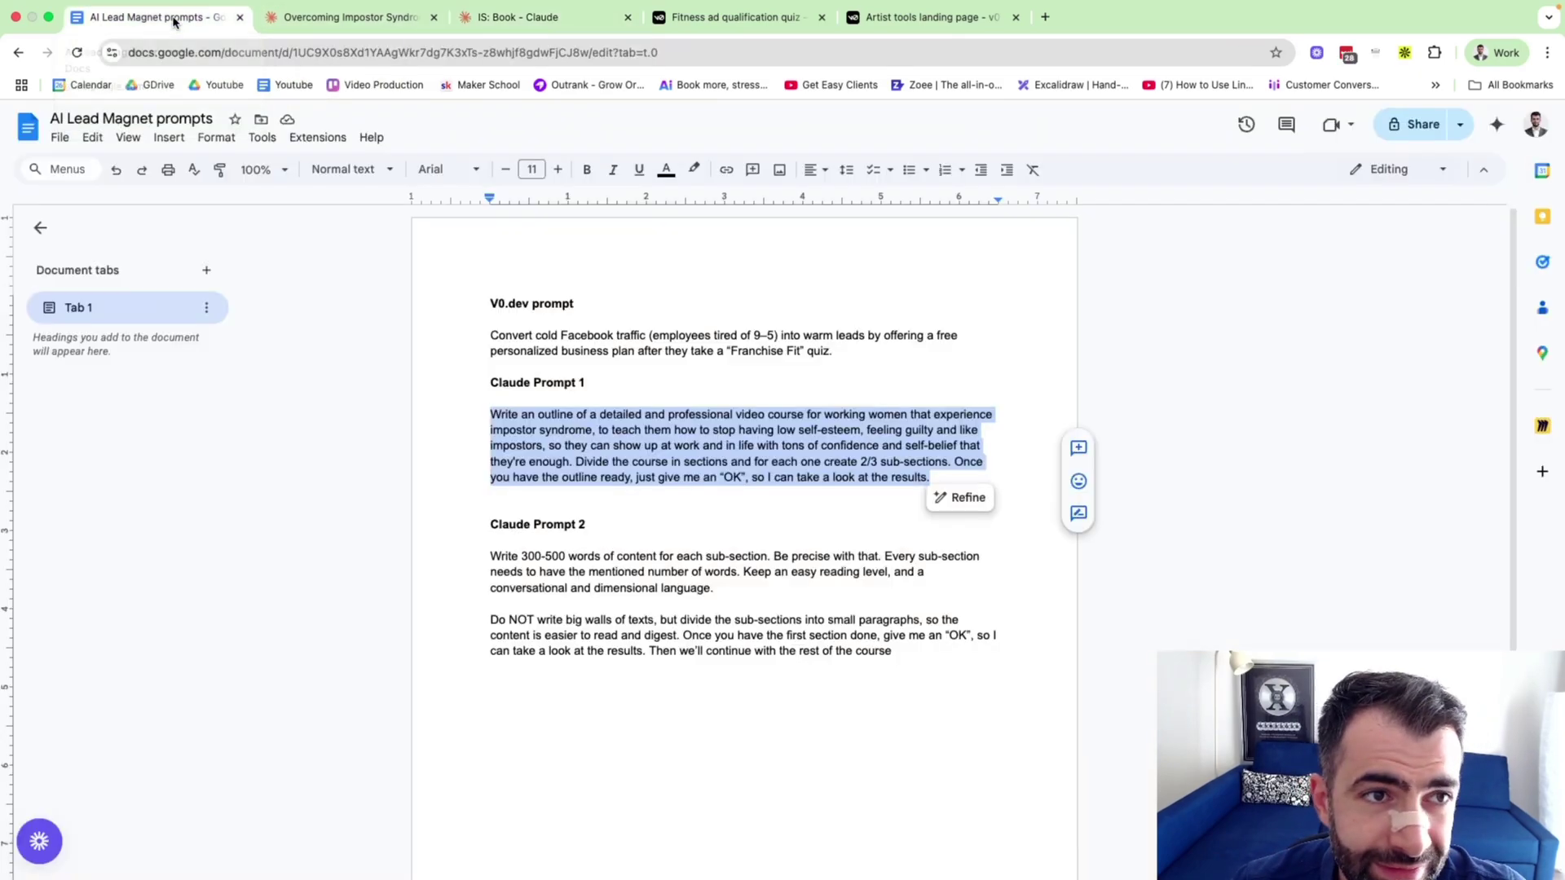
click(507, 17)
click(359, 17)
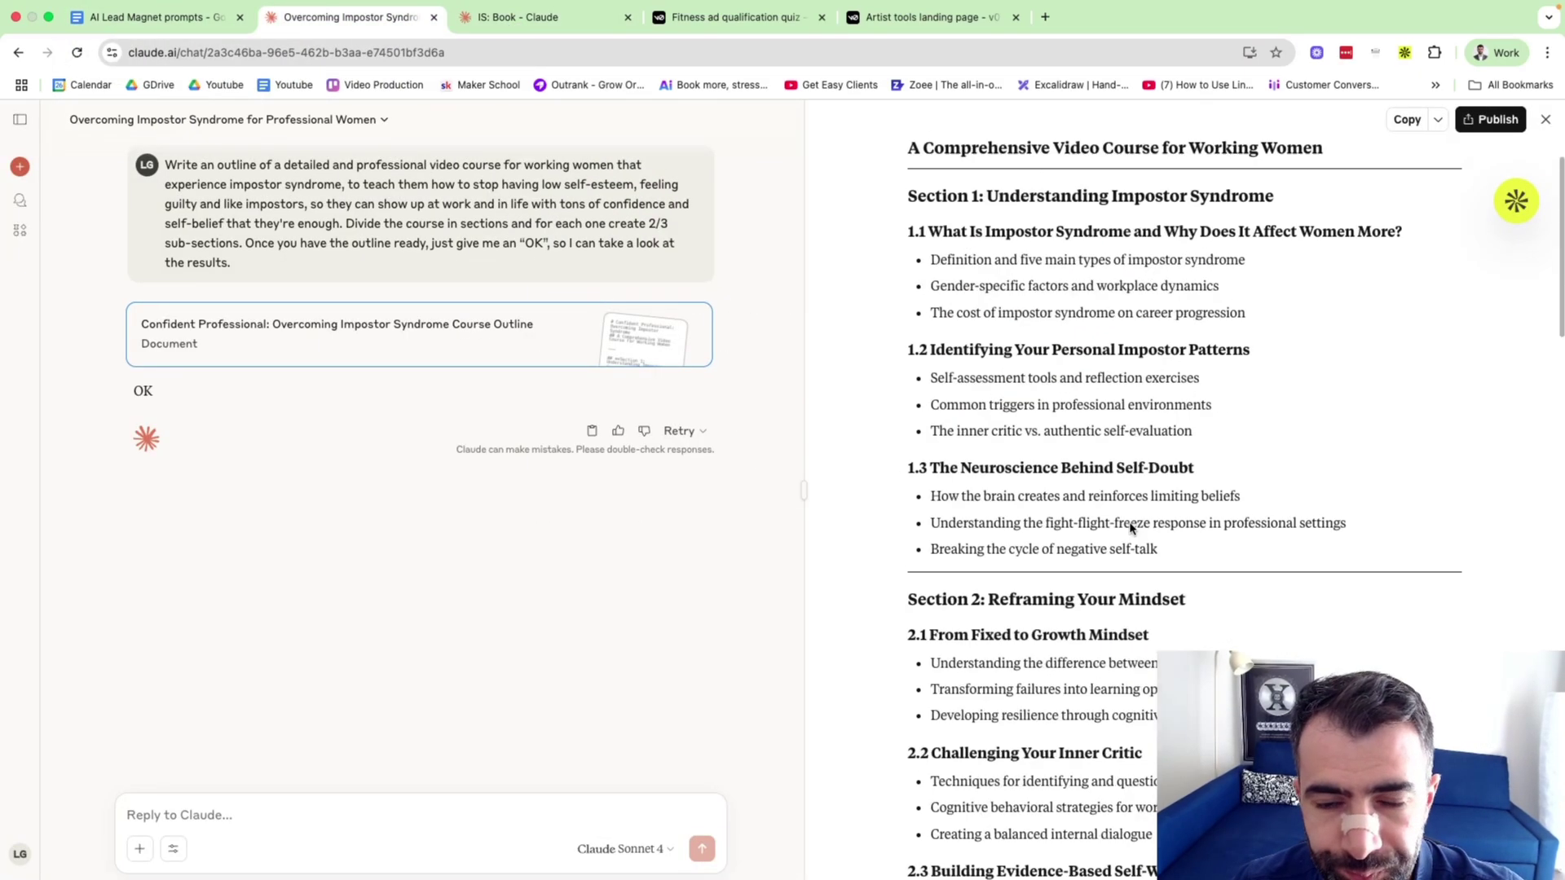
click(155, 17)
scroll(873, 560, down, 3)
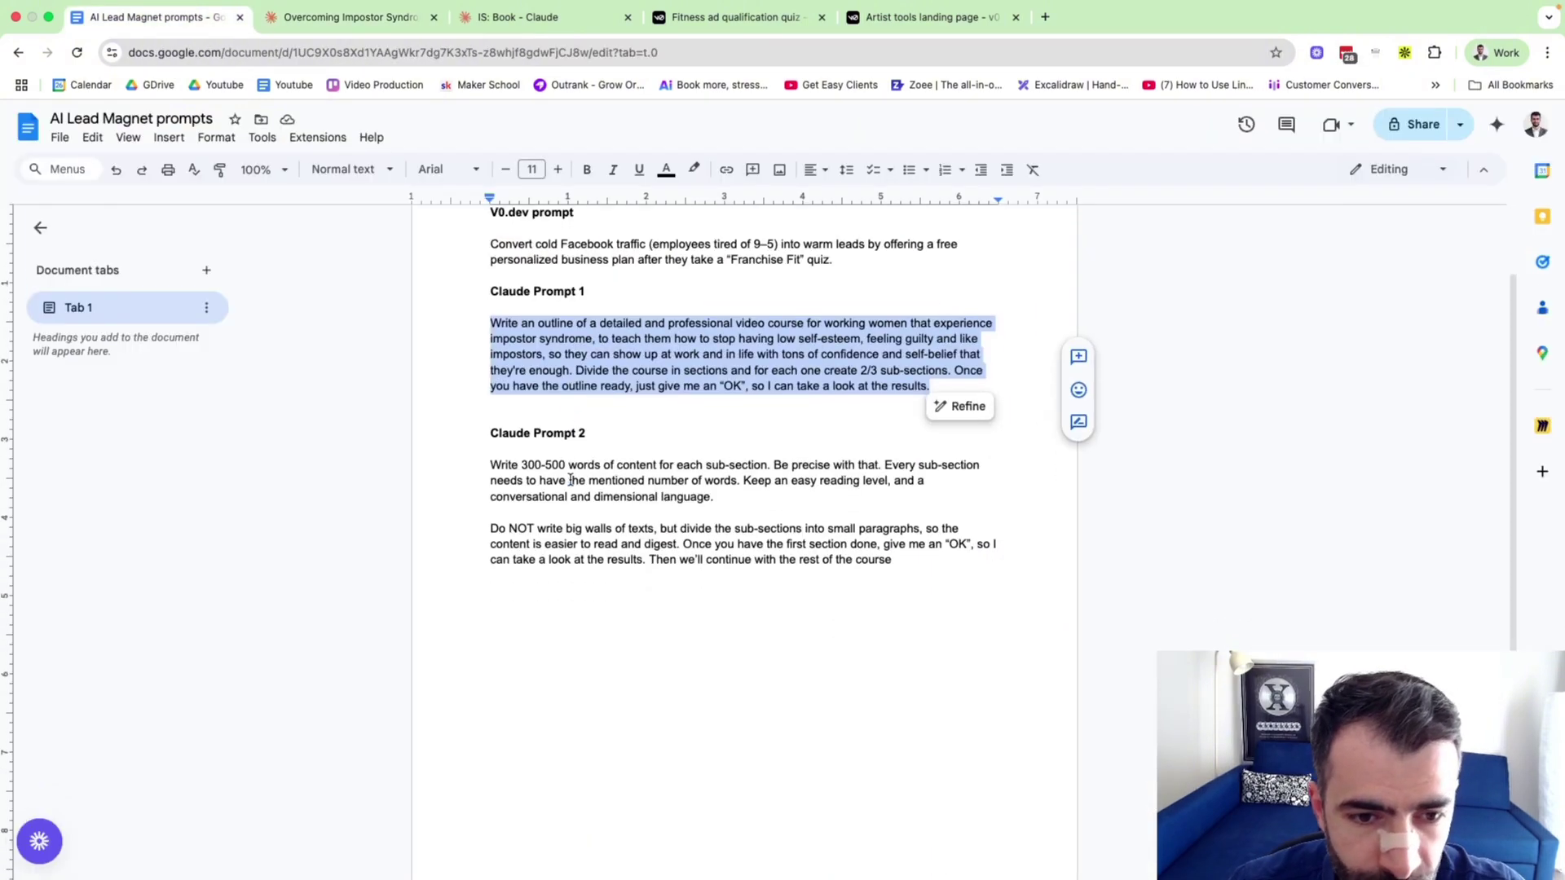
click(900, 537)
drag(900, 537, 460, 438)
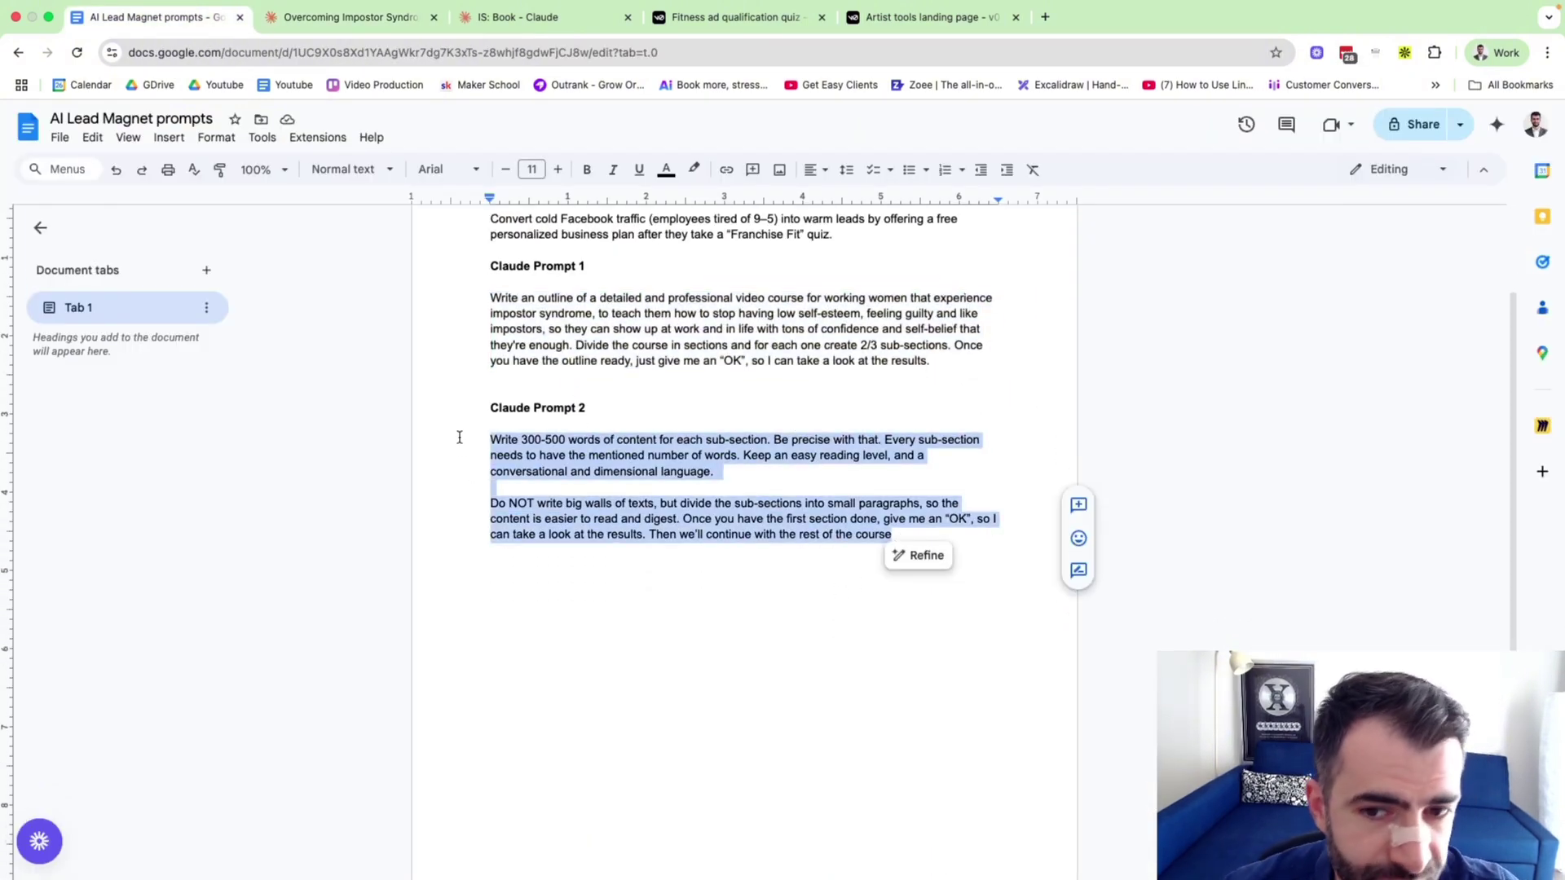
click(358, 20)
scroll(1064, 387, up, 5)
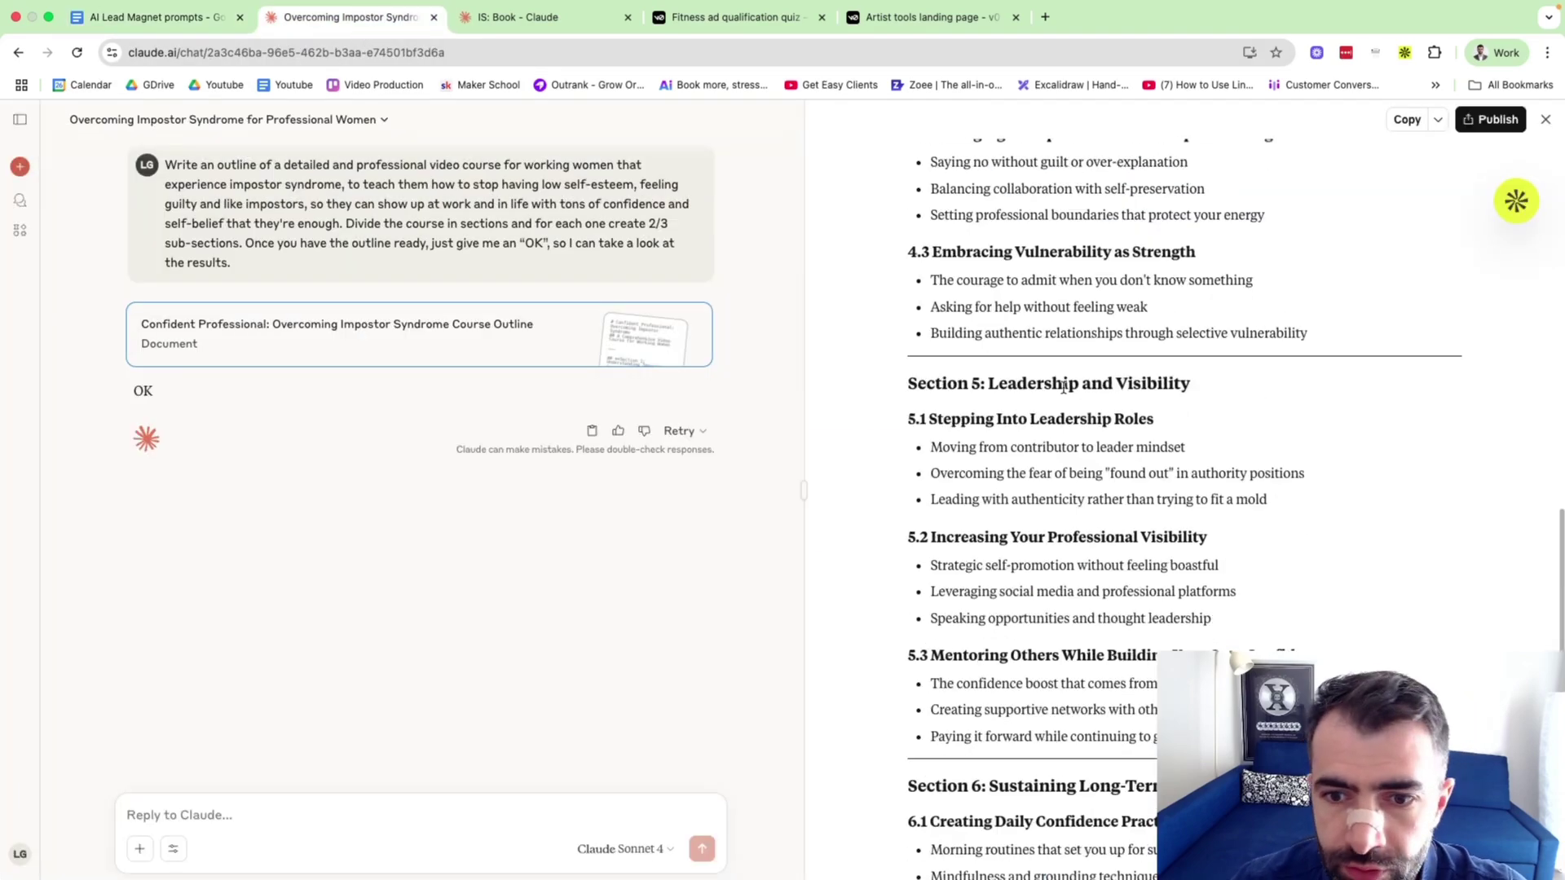
scroll(1064, 386, up, 6)
scroll(1062, 394, down, 15)
scroll(1023, 412, up, 4)
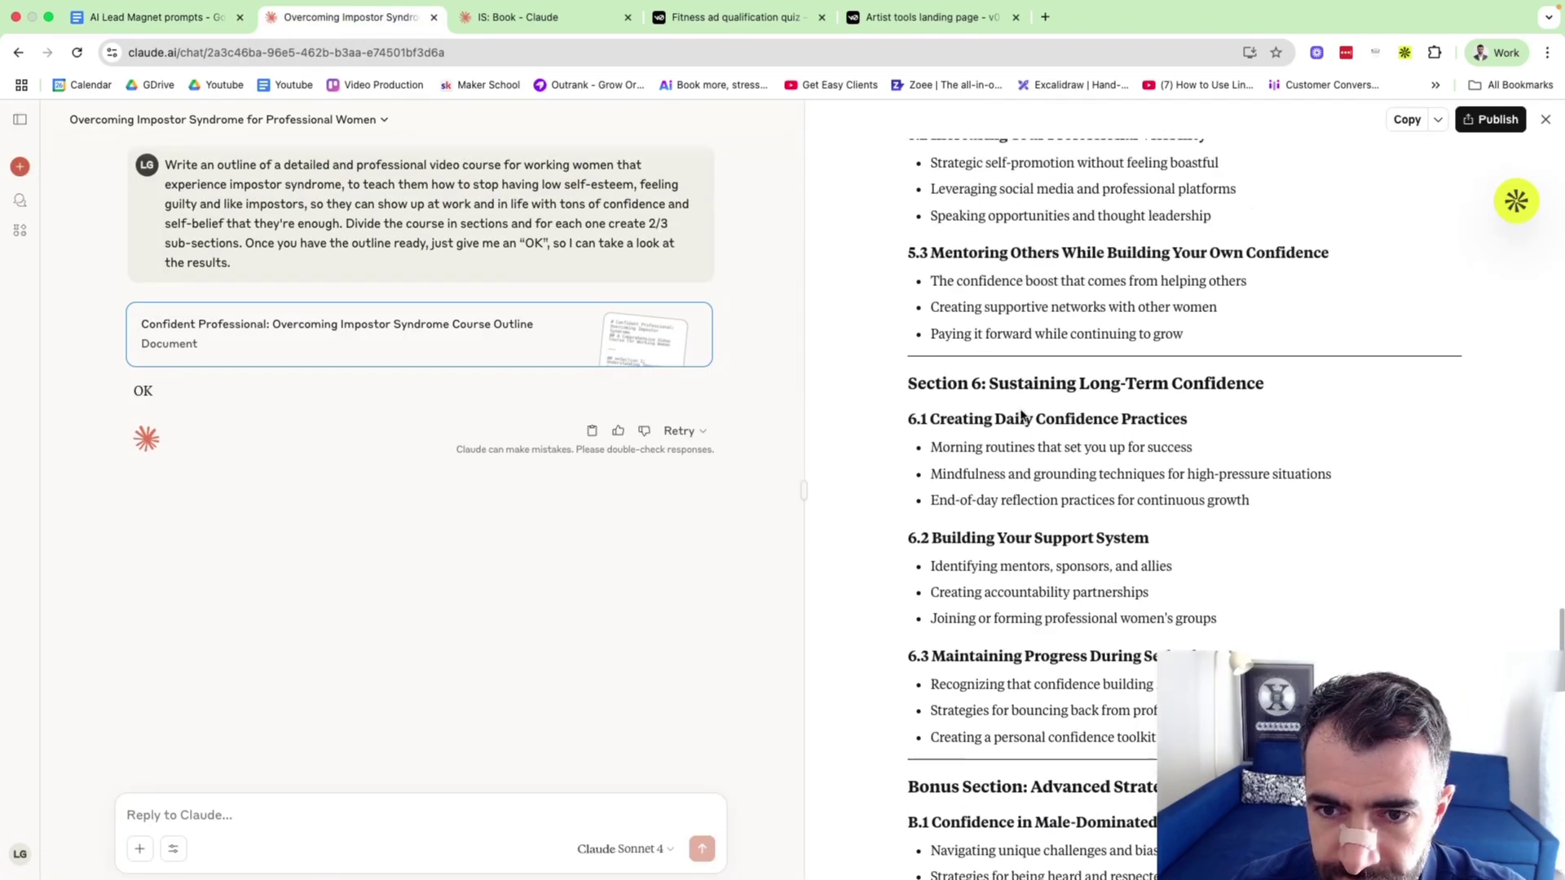
scroll(1023, 416, up, 1)
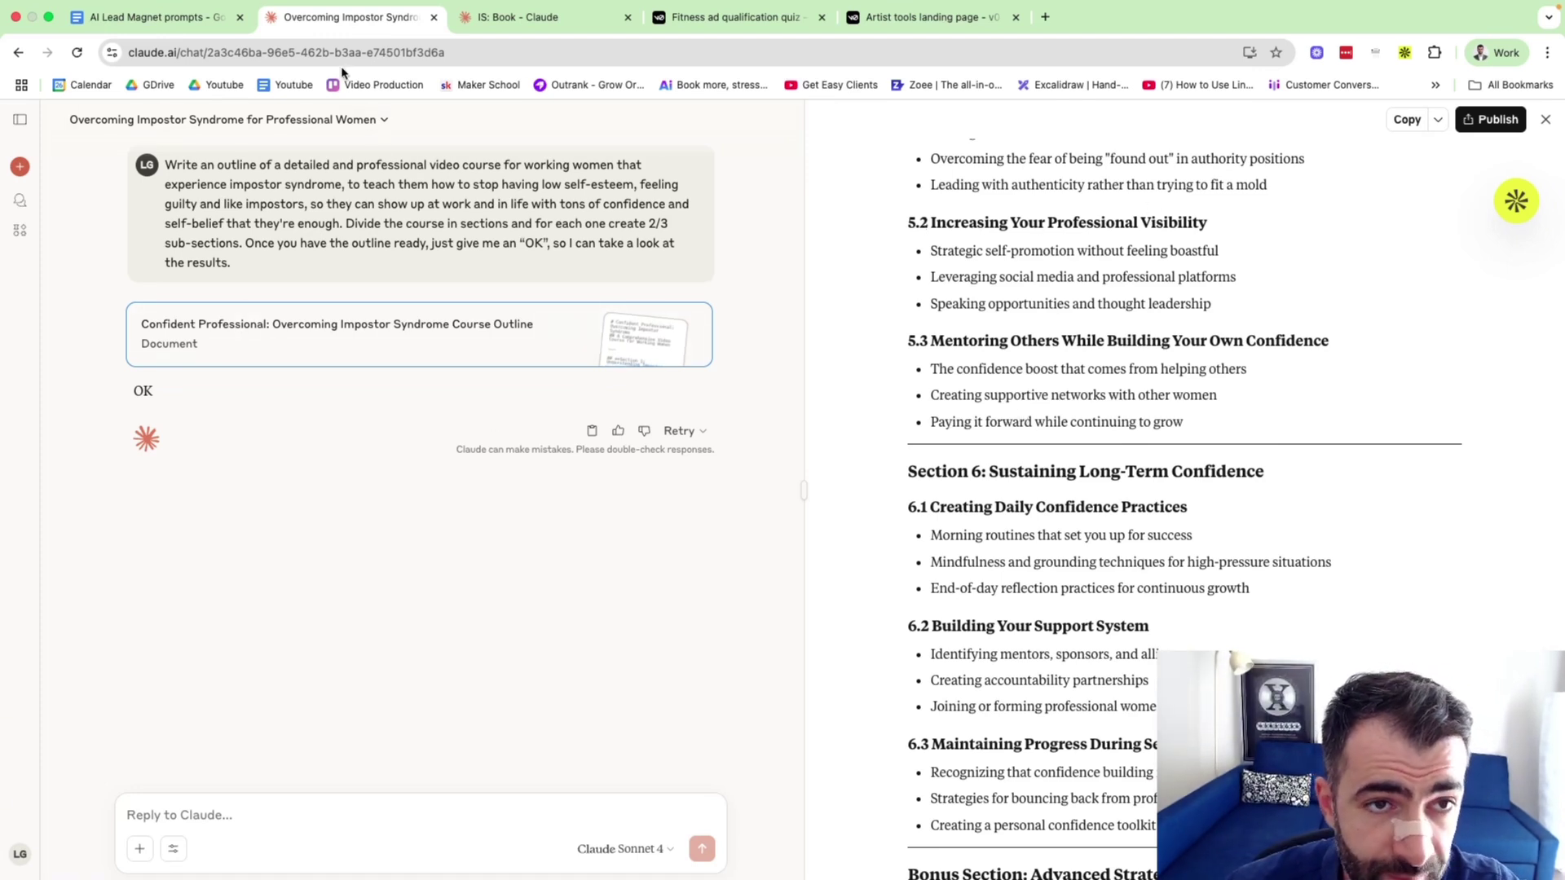
In a new chatgpt.com tab, ask how many pages a 7,000-word book is.
key(super+t)
text(chatgpt.com)
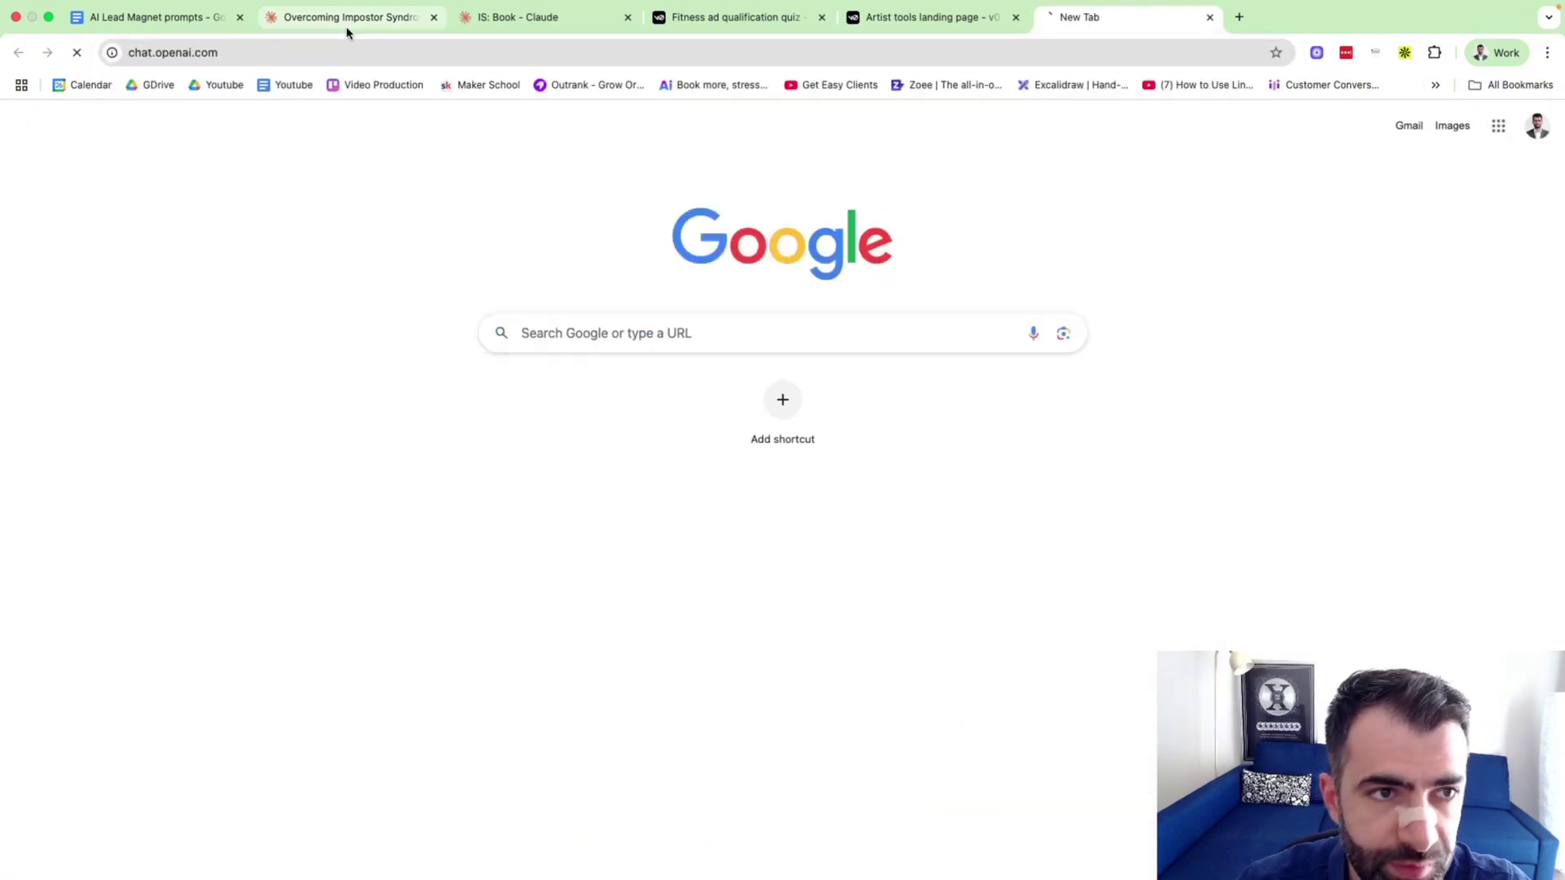
key(Return)
text(How m)
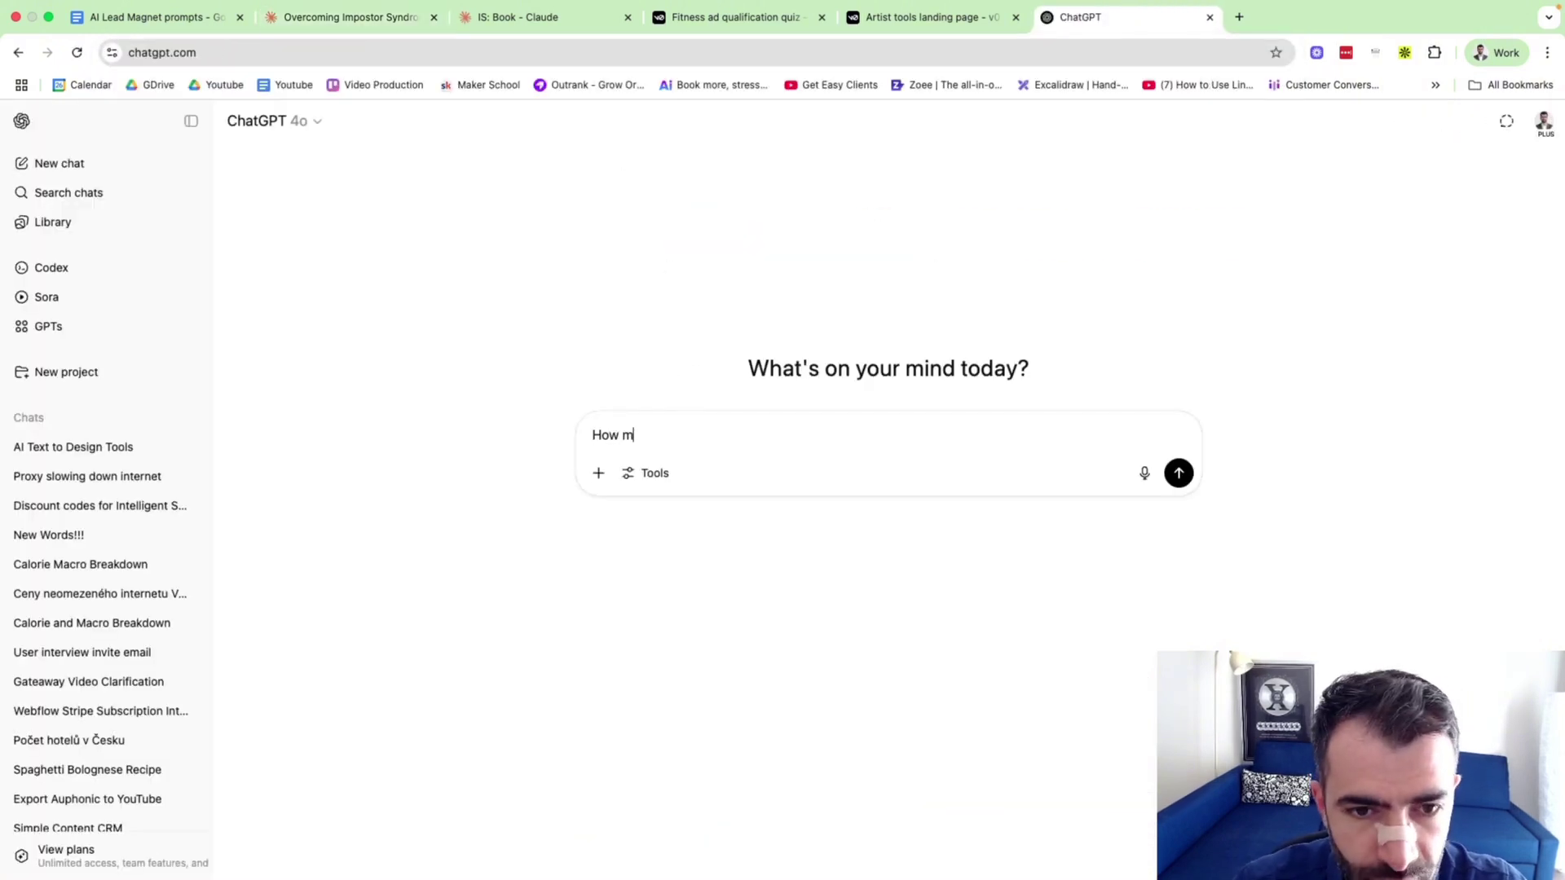
text(any pages is )
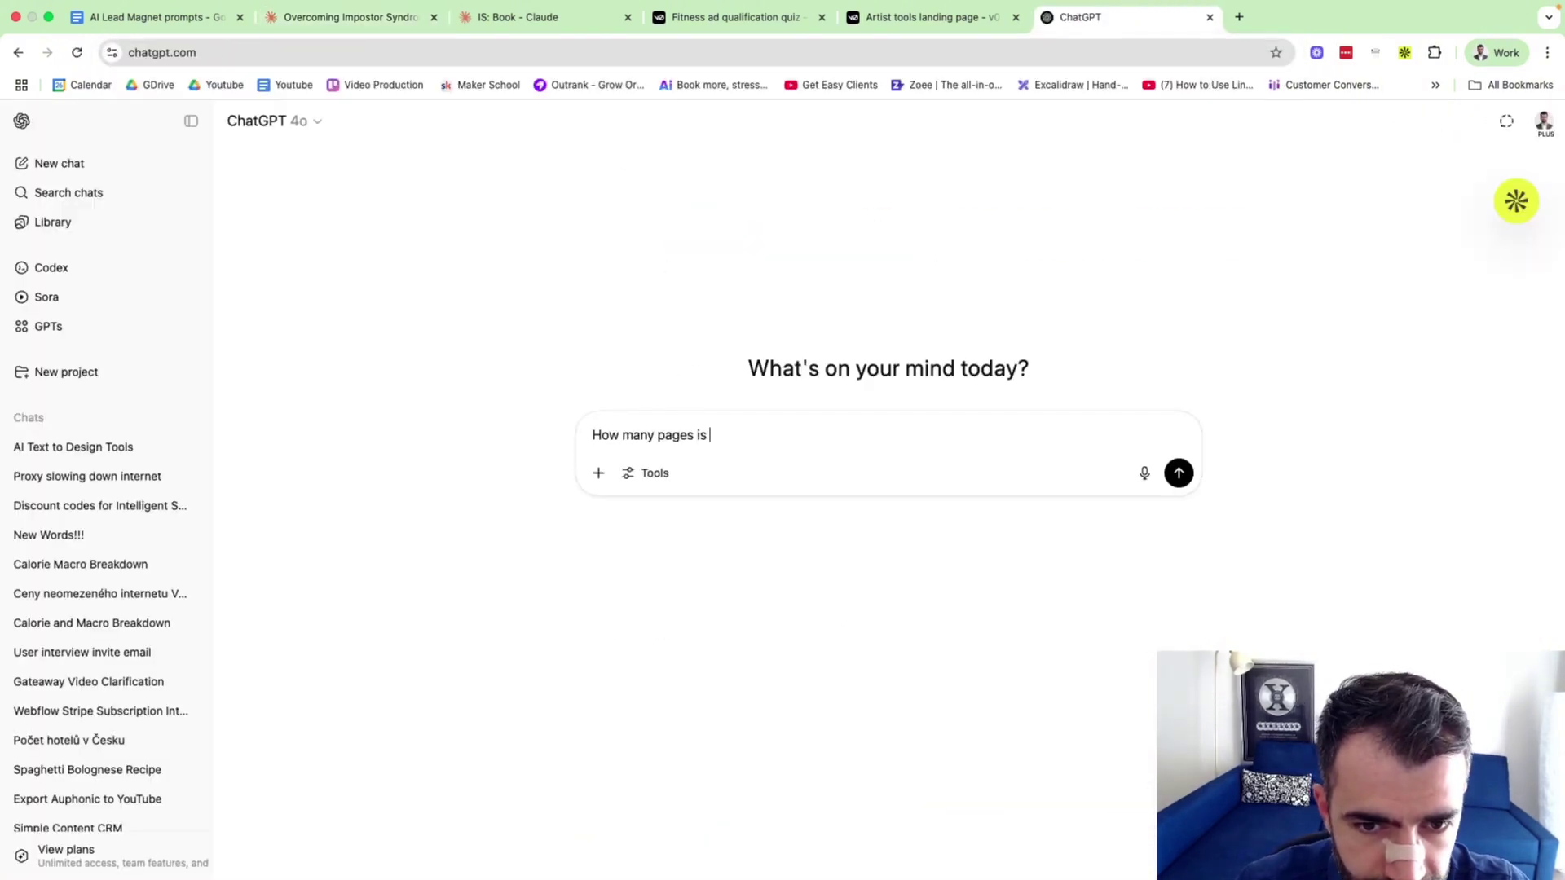
text(in a book that's )
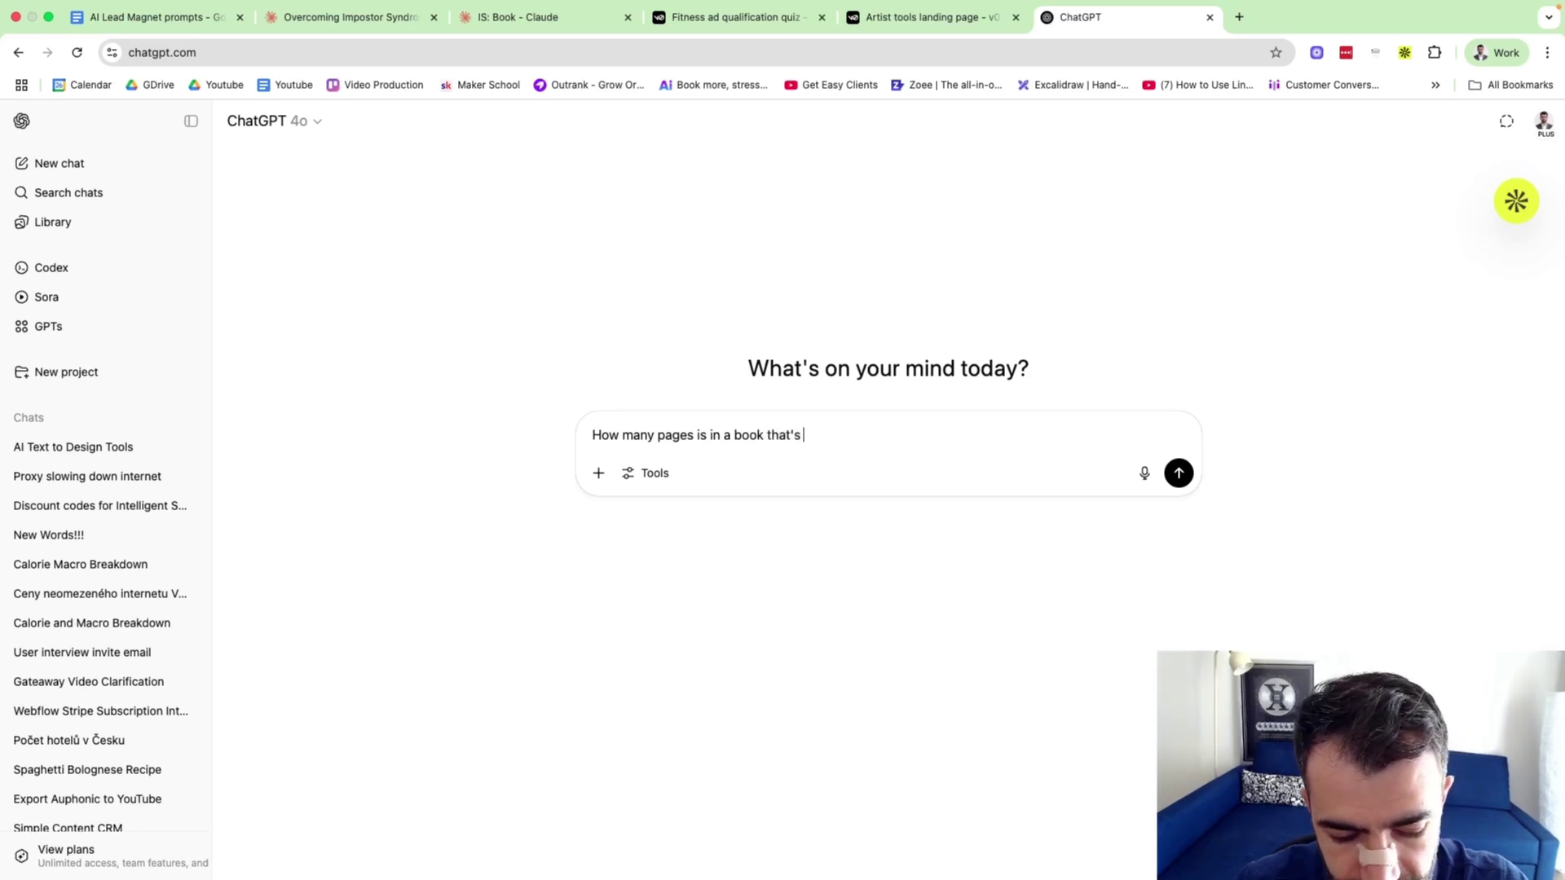
text(7,000 words?)
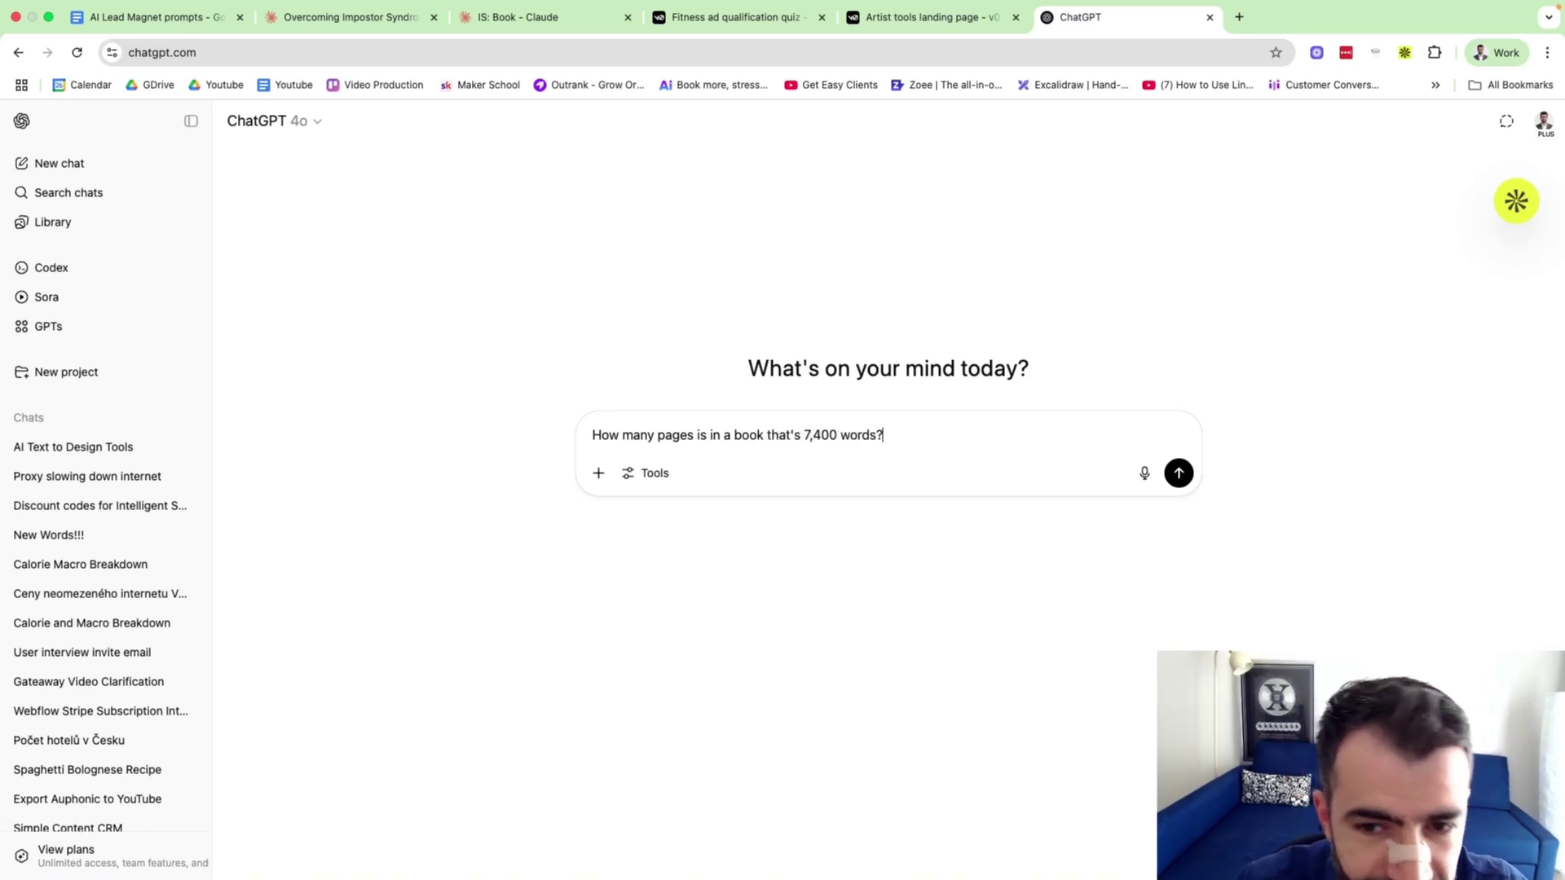
key(Return)
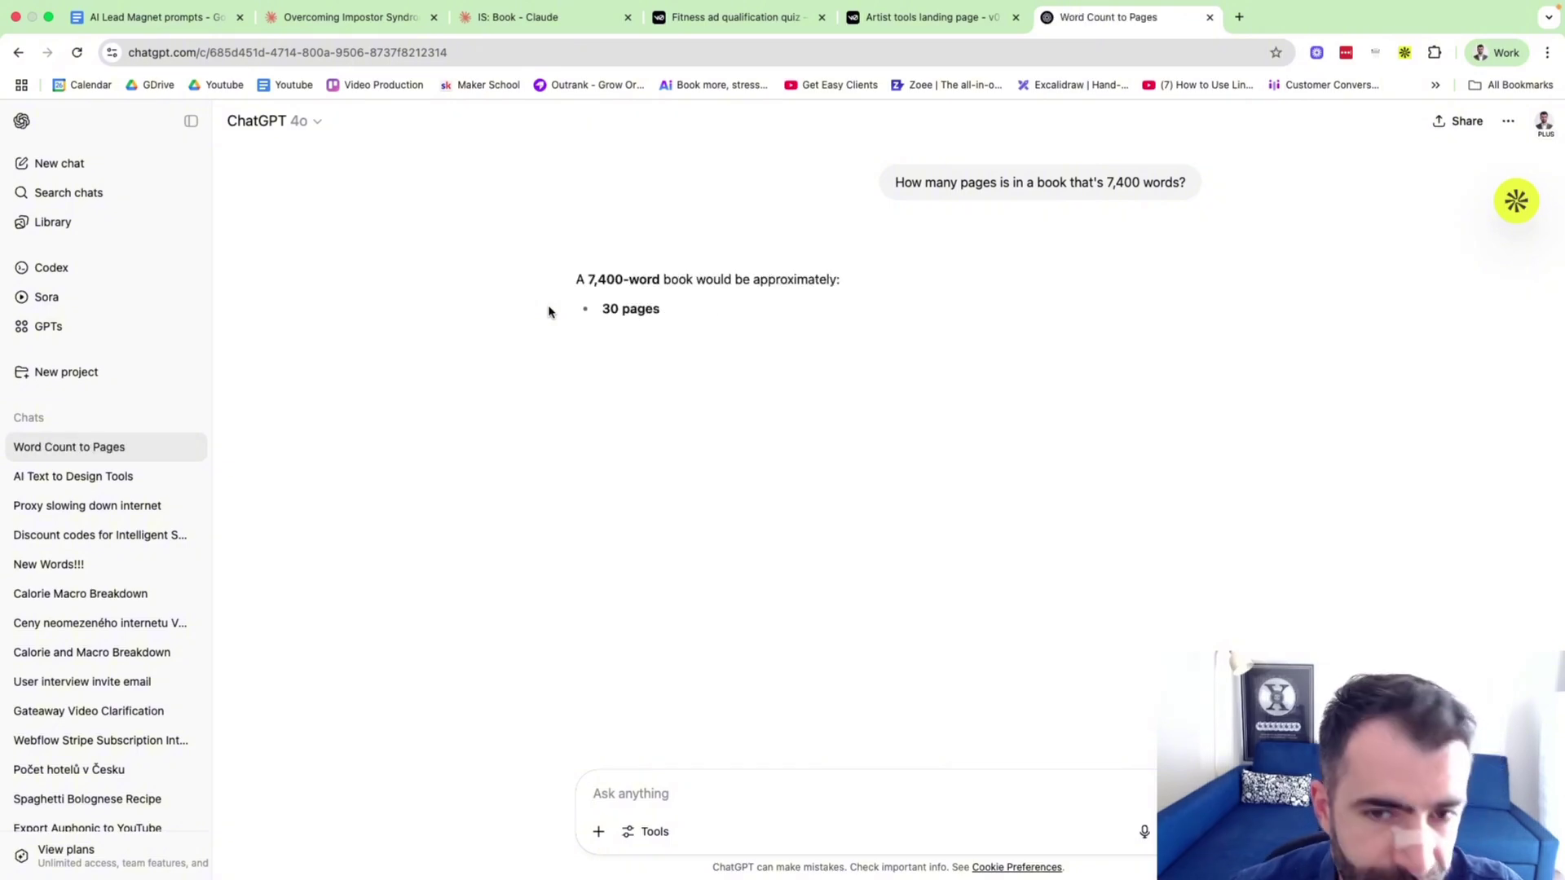
Read ChatGPT's roughly 30-page estimate and close the ChatGPT tab.
drag(598, 303, 793, 308)
click(794, 308)
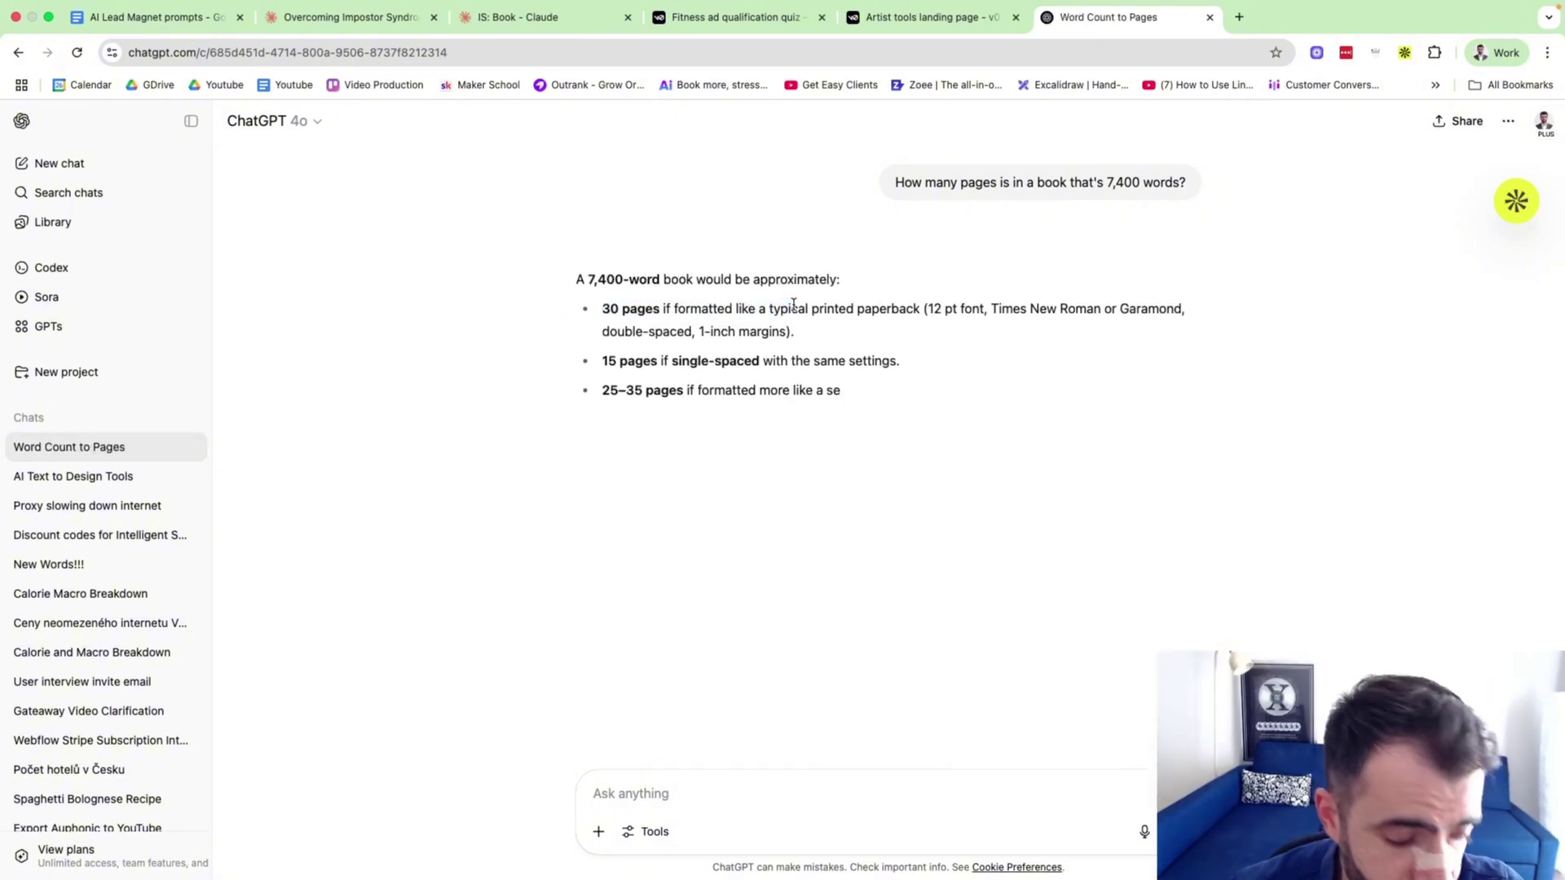
mouse_move(1176, 4)
click(1210, 30)
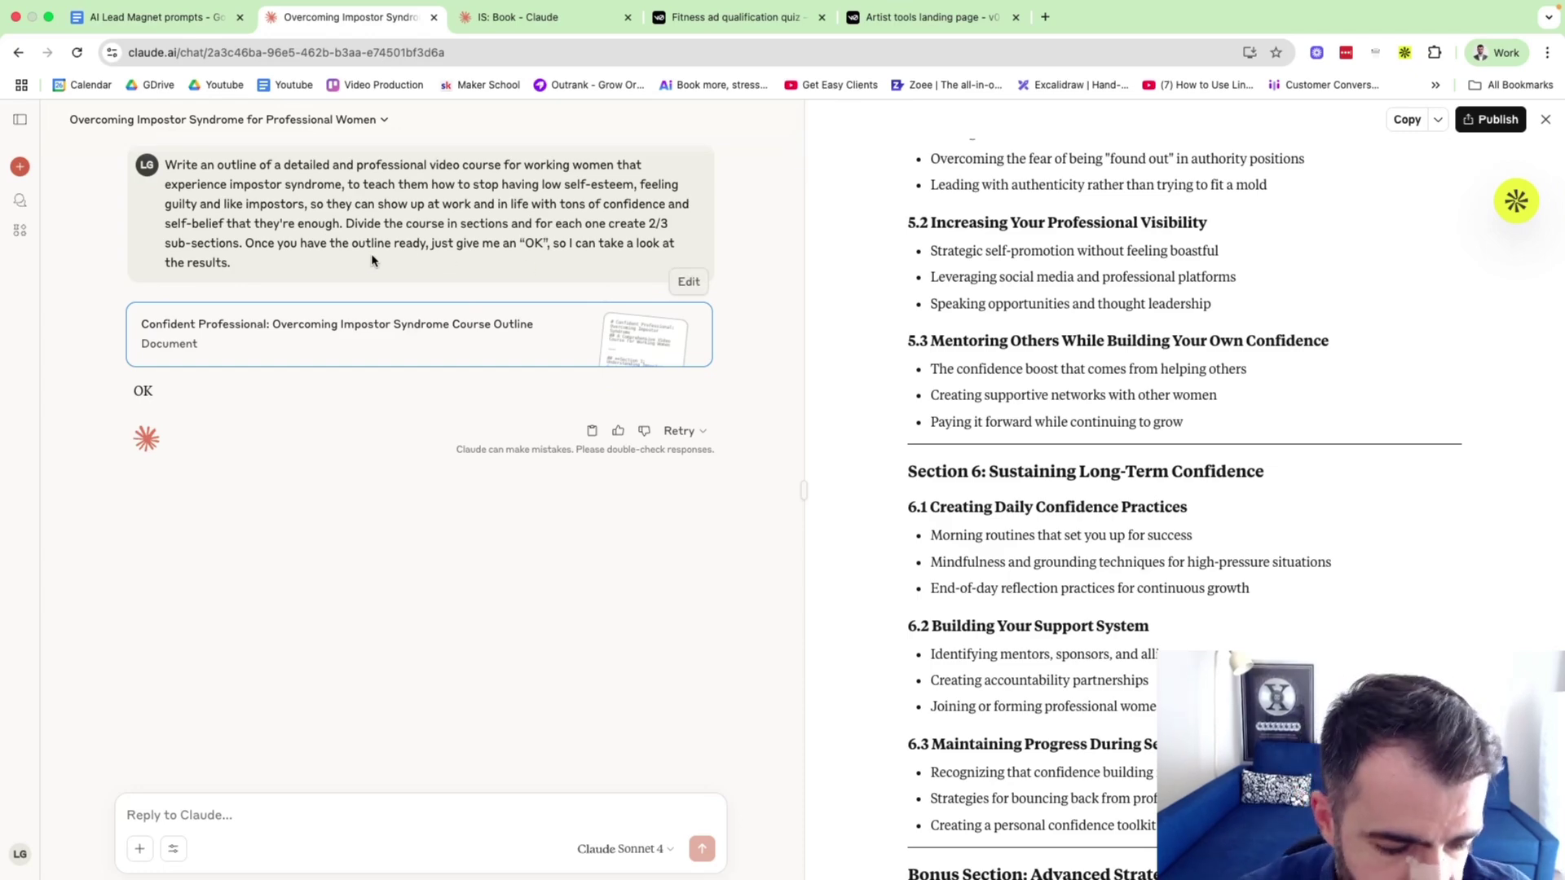
Scroll the outline to the top, then switch to the AI Lead Magnet prompts doc showing Claude Prompt 2.
scroll(1253, 584, up, 15)
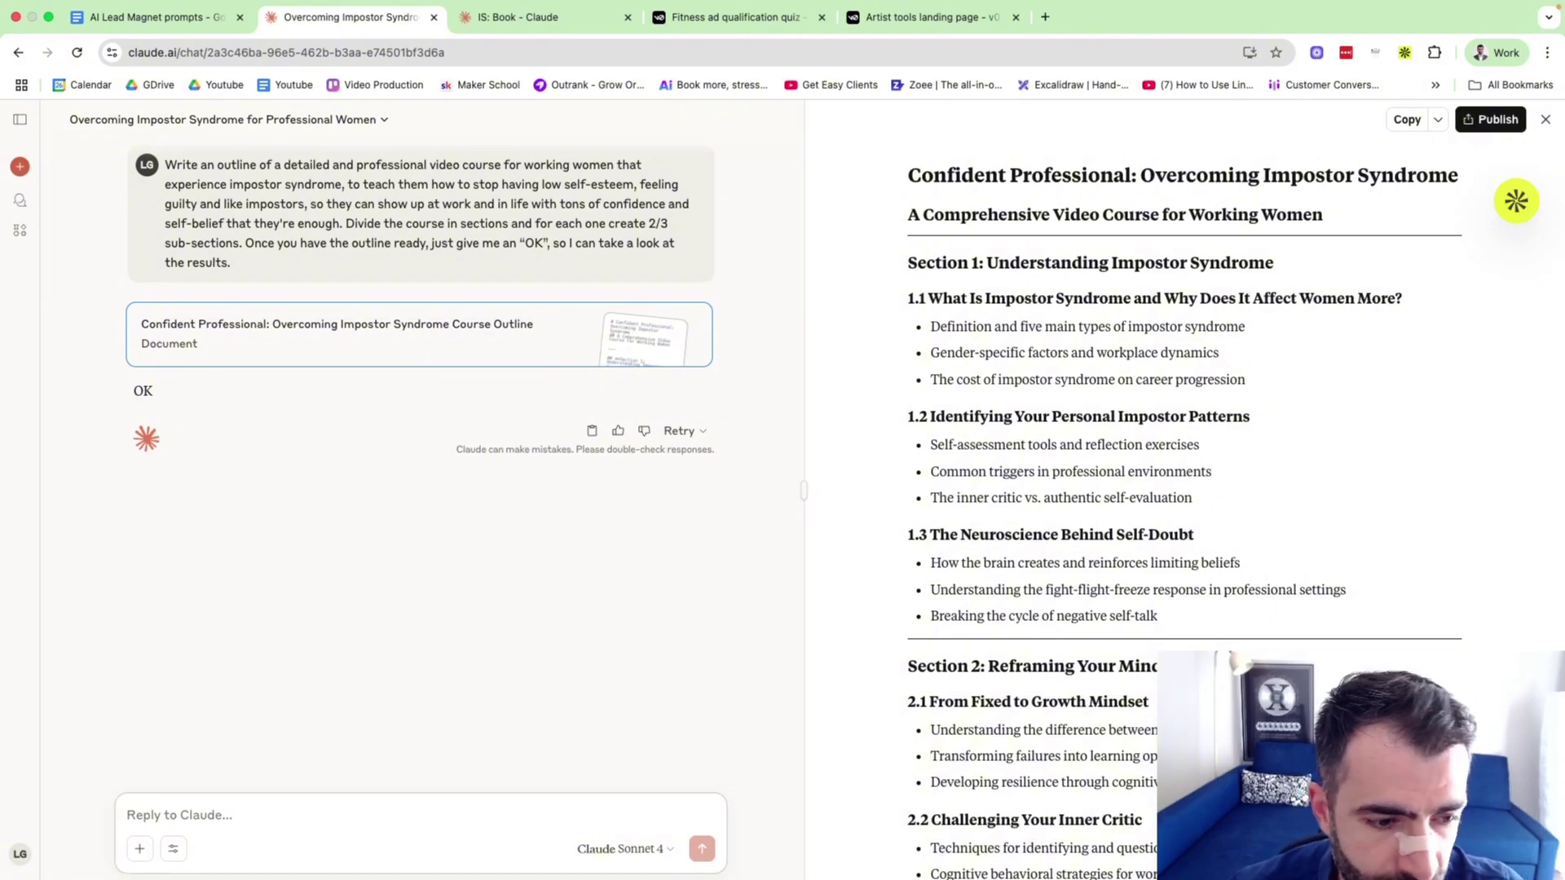
click(139, 849)
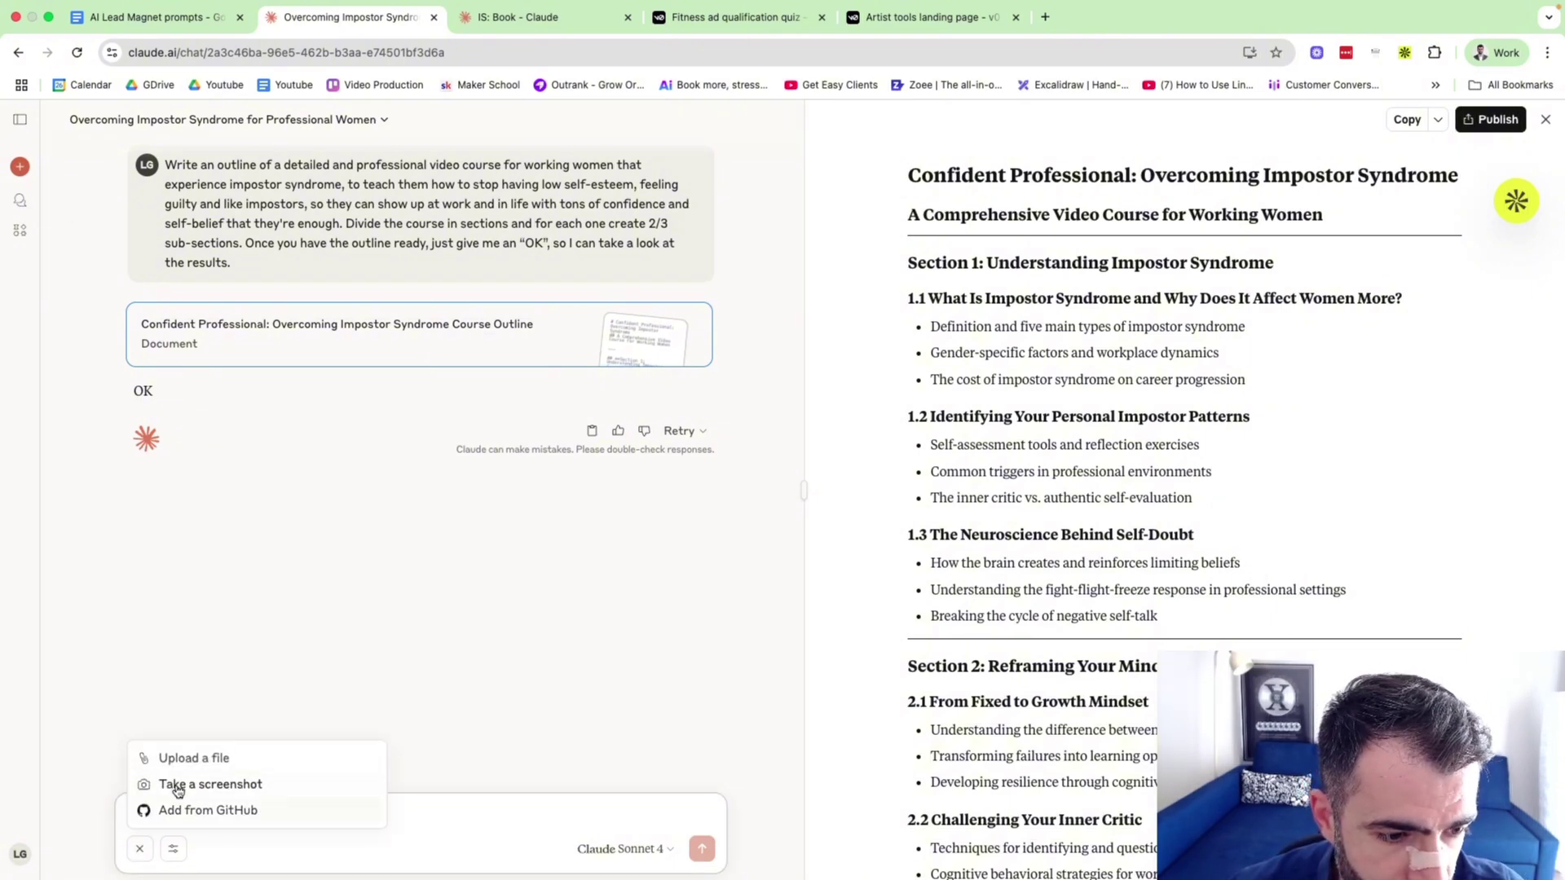
click(251, 556)
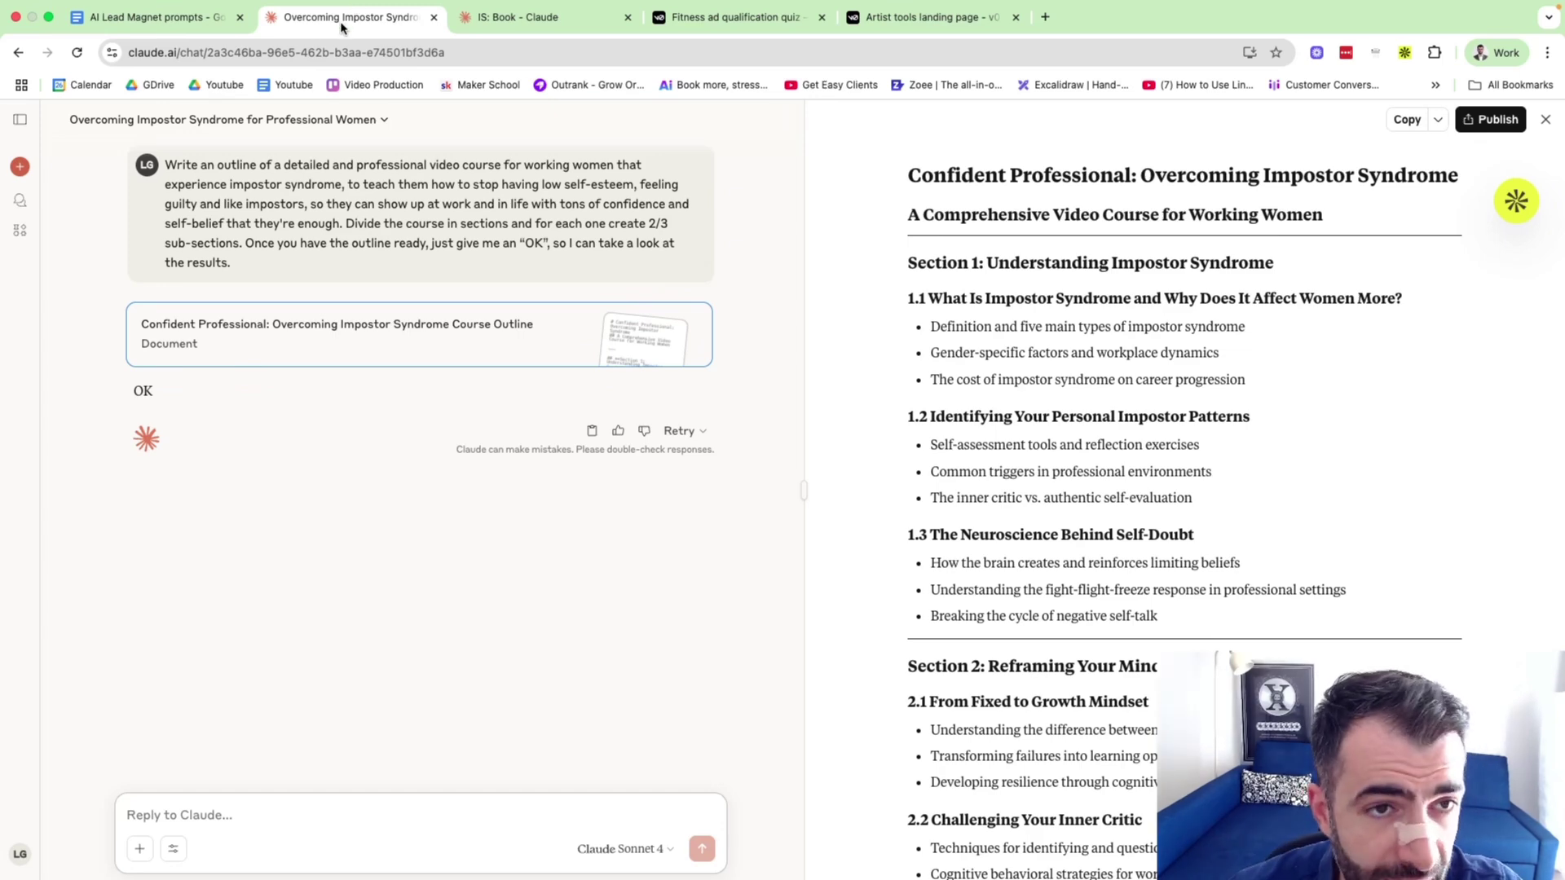
click(216, 18)
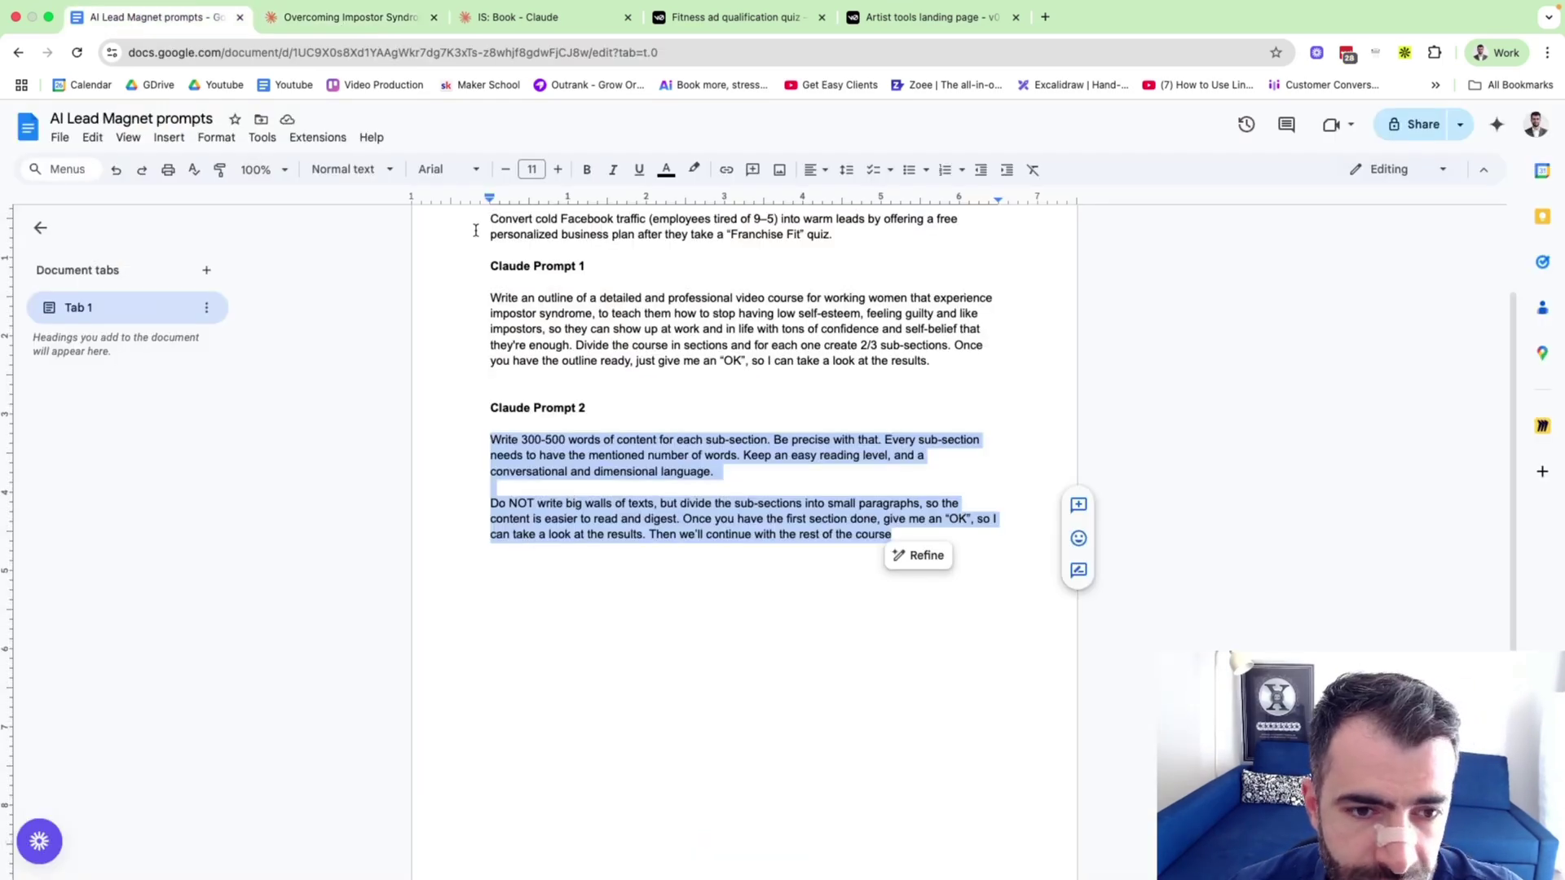
Copy Claude Prompt 2 from the doc and send it as a reply in the Claude course chat.
key(ctrl+c)
click(350, 17)
click(294, 797)
key(ctrl+v)
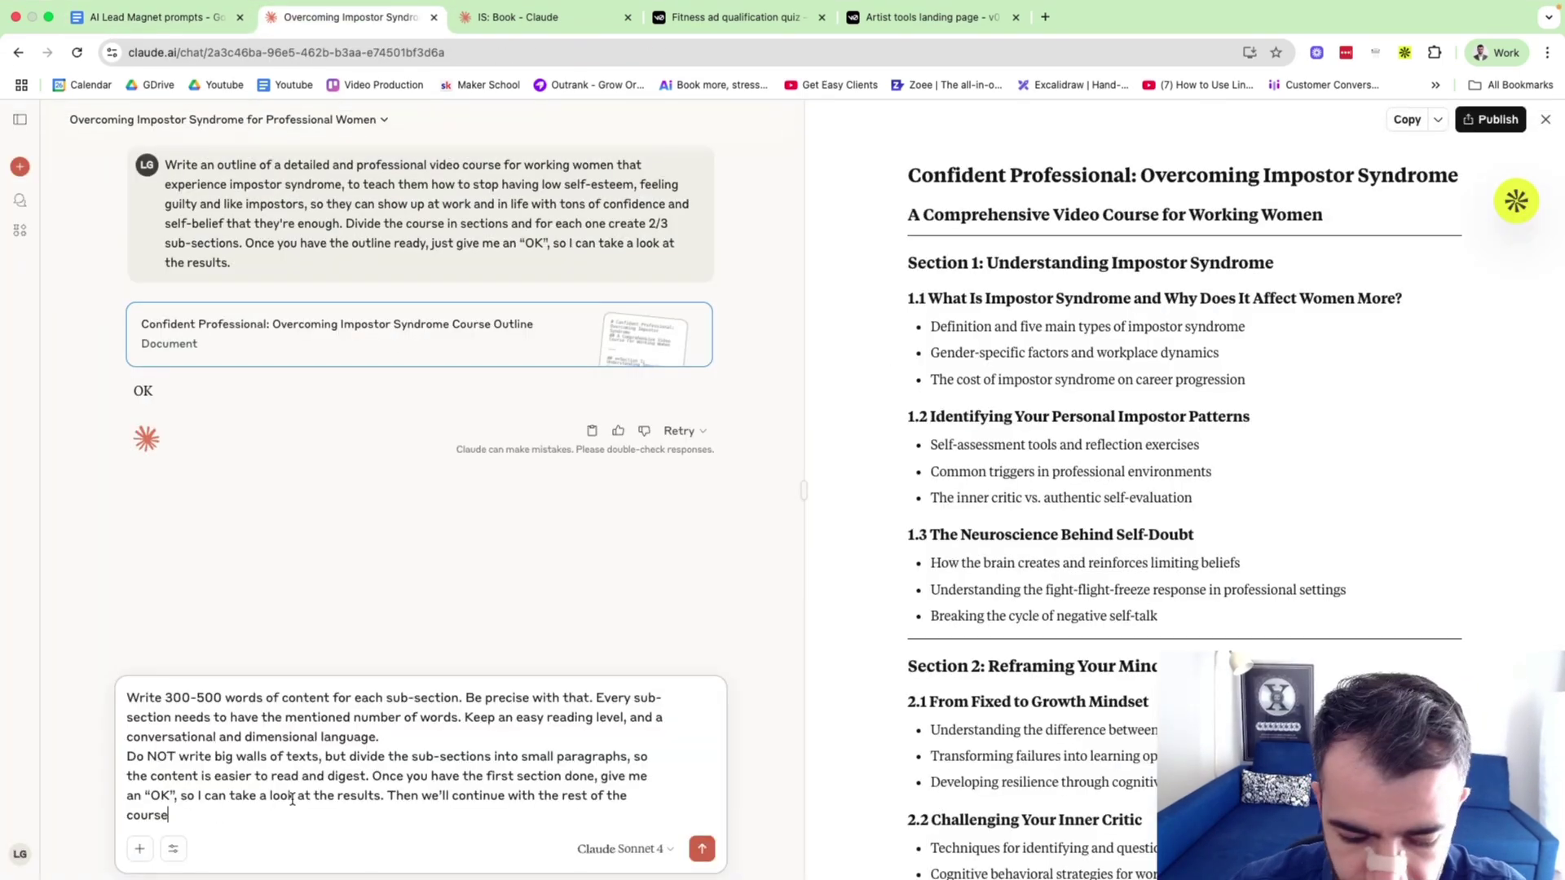
key(Return)
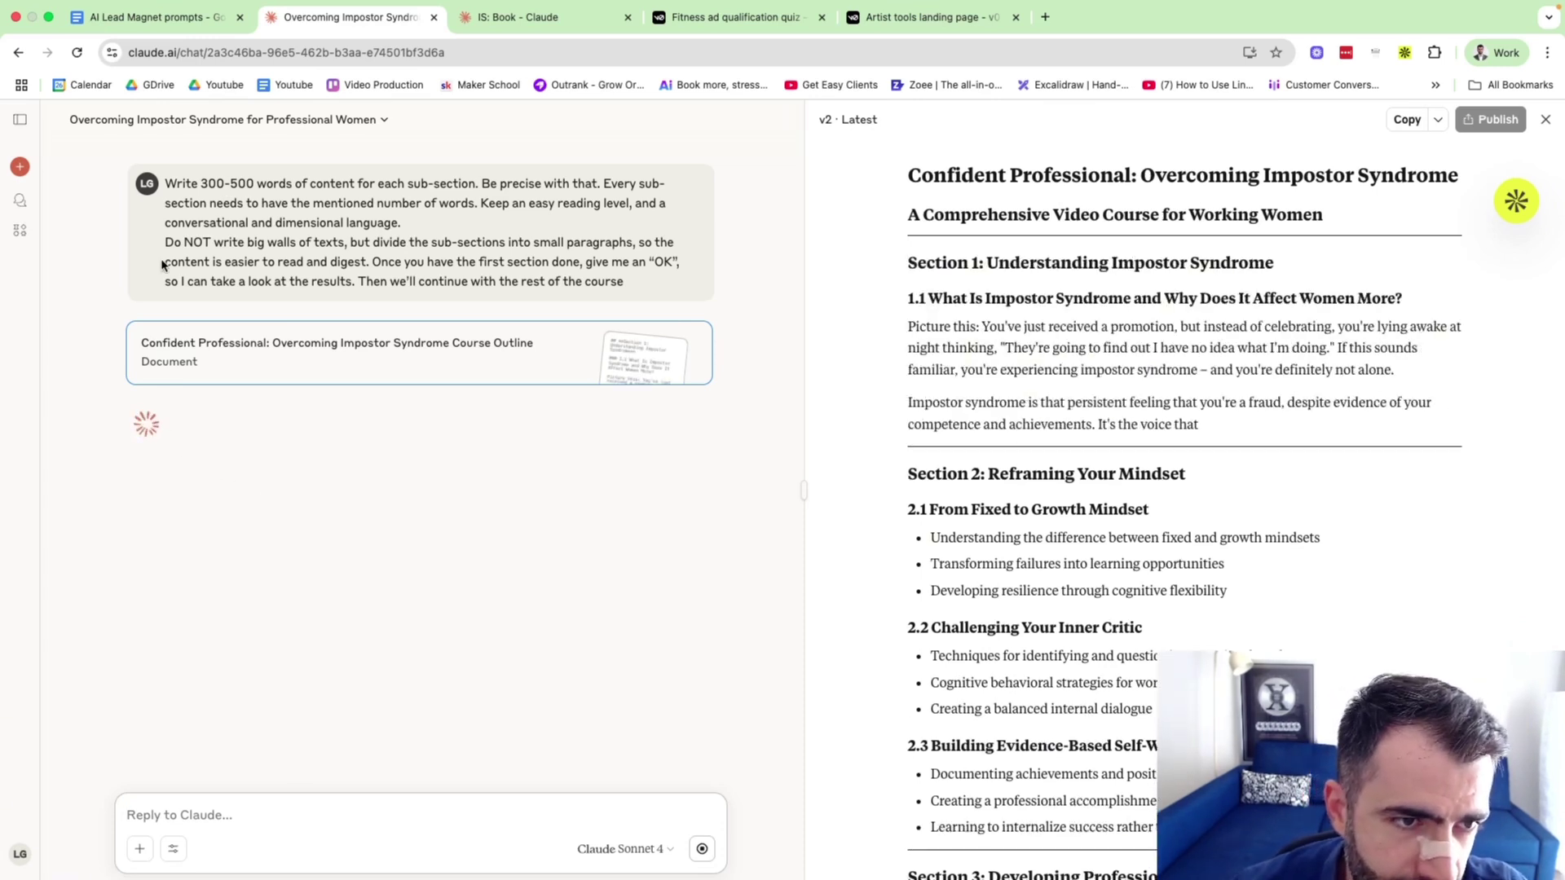
Review the Version 2 document's Section 1 sub-sections 1.1–1.3, then open a blank browser tab.
drag(165, 242, 384, 261)
click(385, 262)
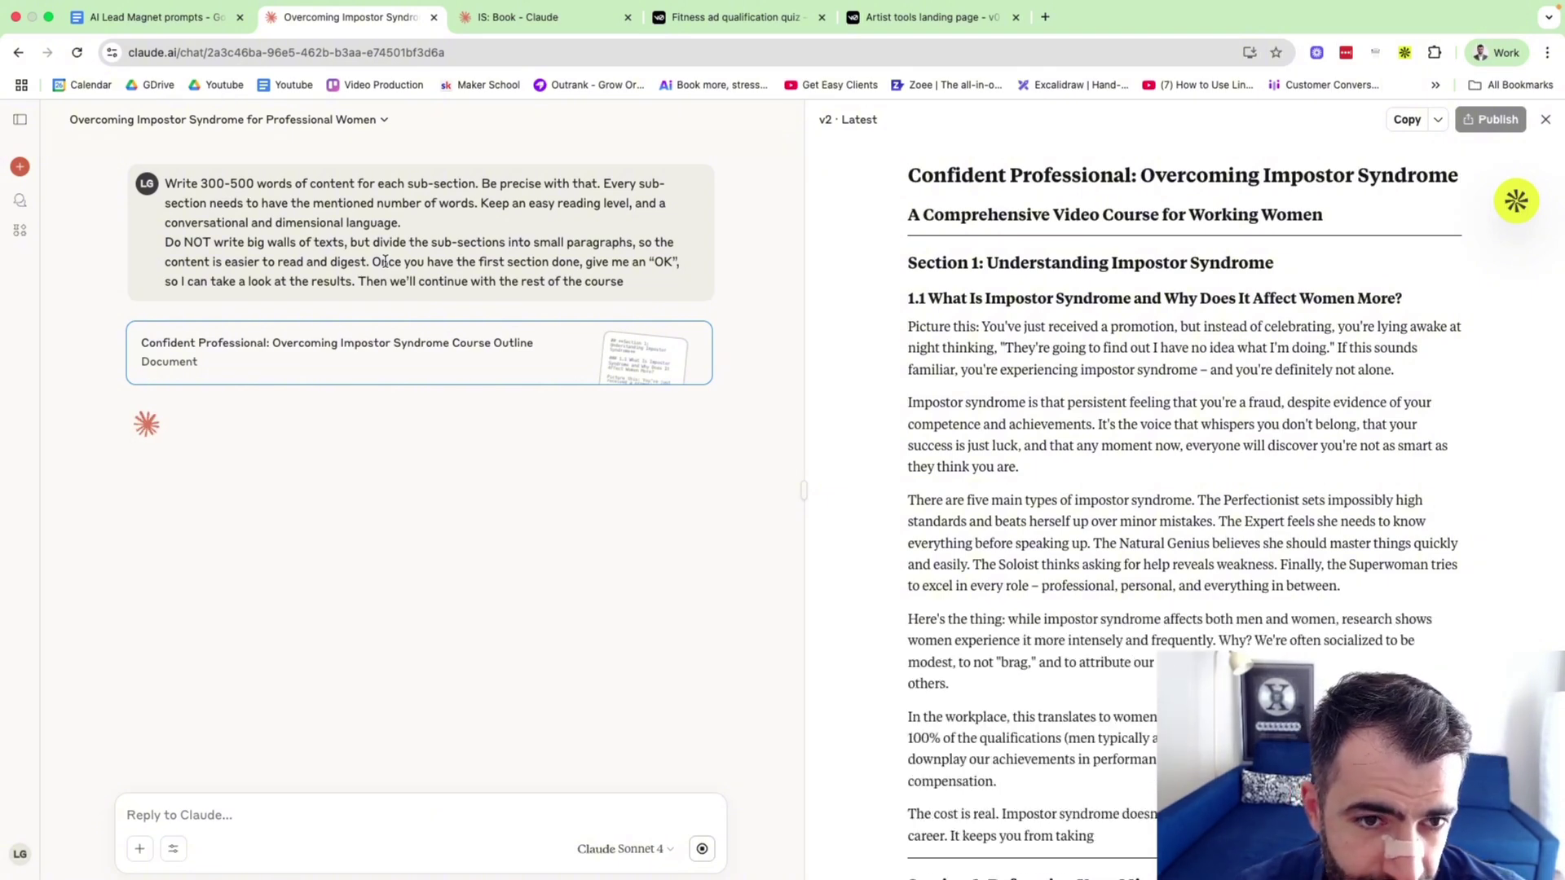
drag(372, 262, 353, 281)
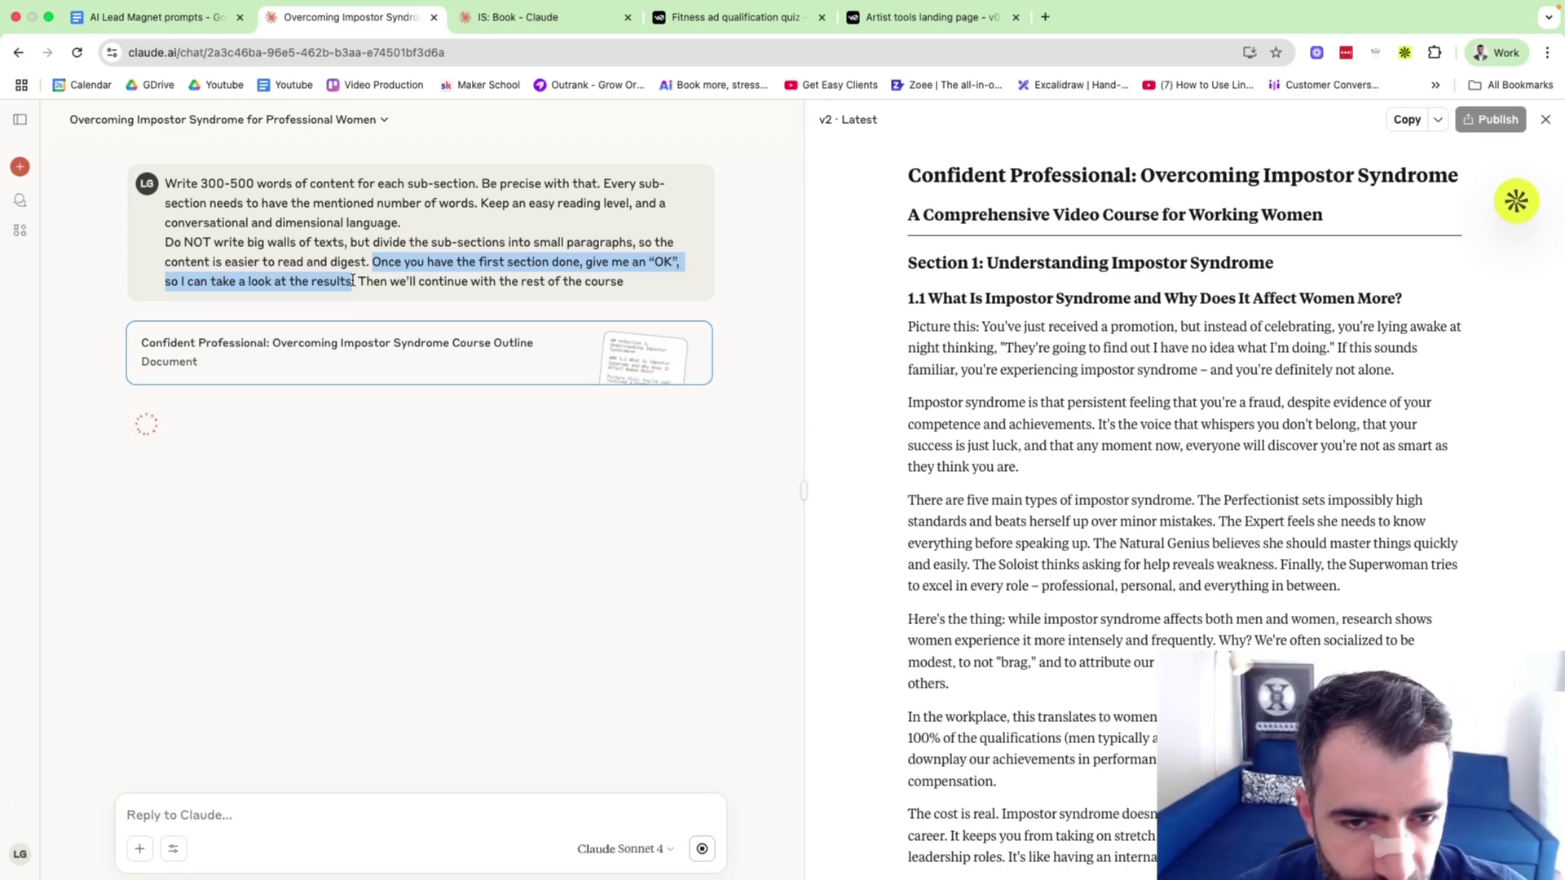
click(945, 367)
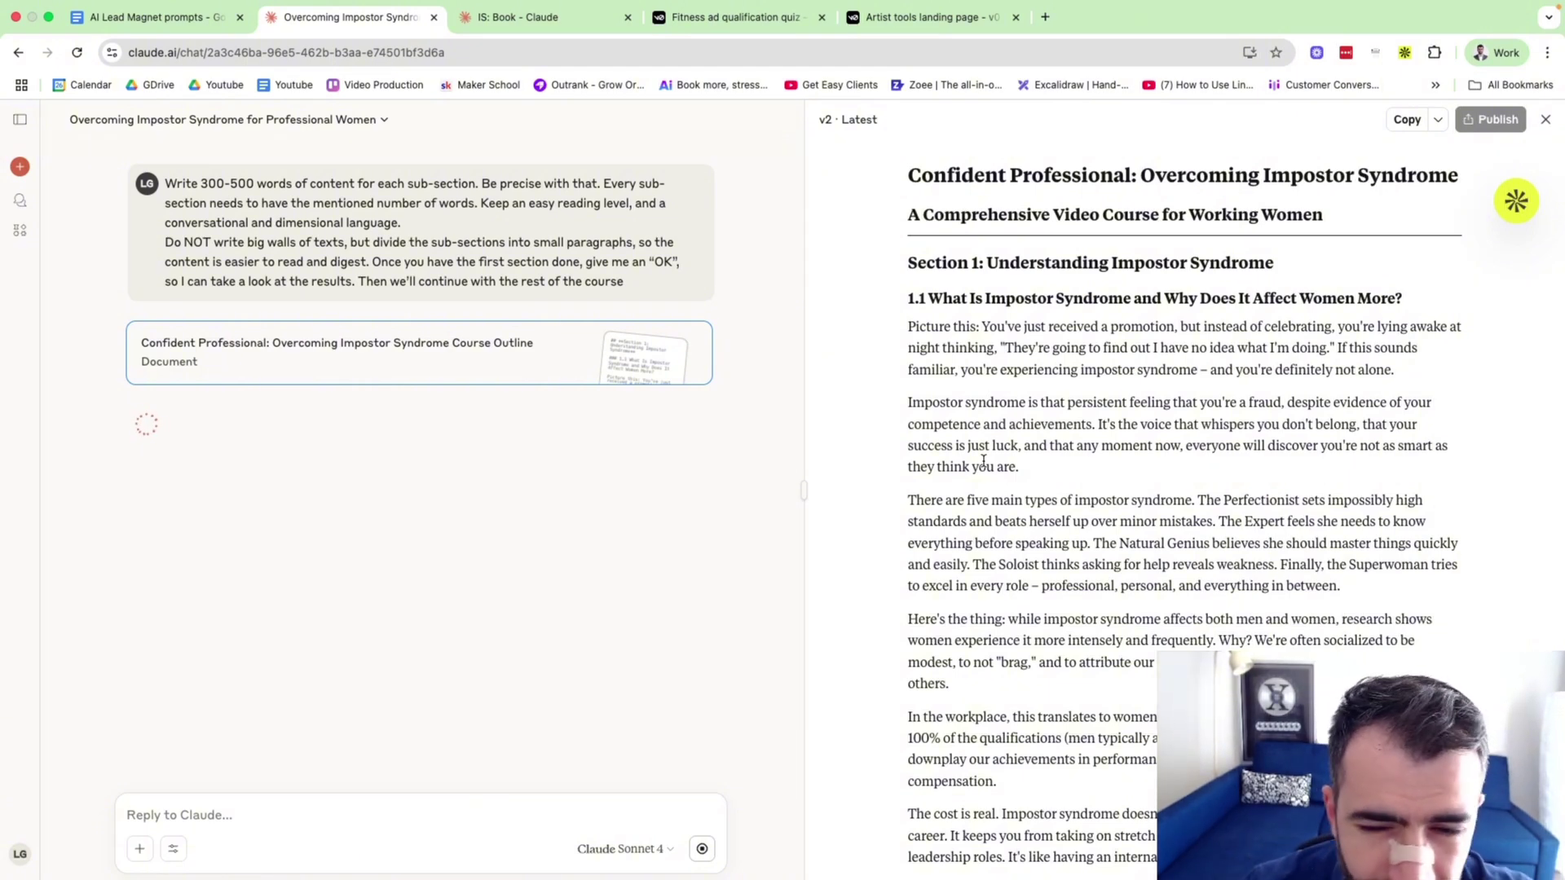
scroll(984, 461, down, 1)
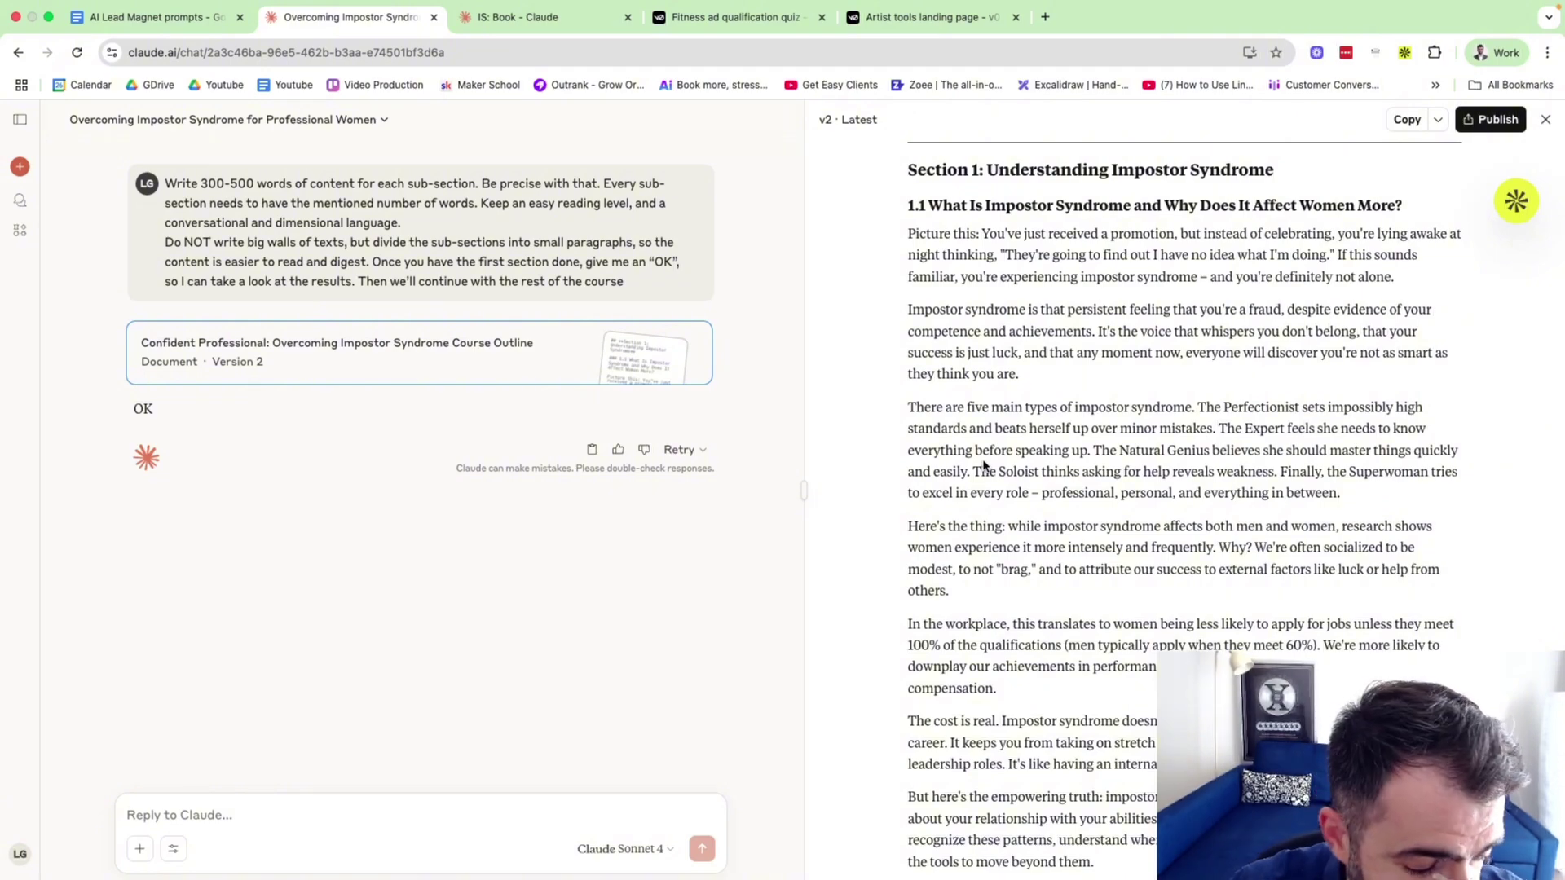
scroll(984, 466, down, 10)
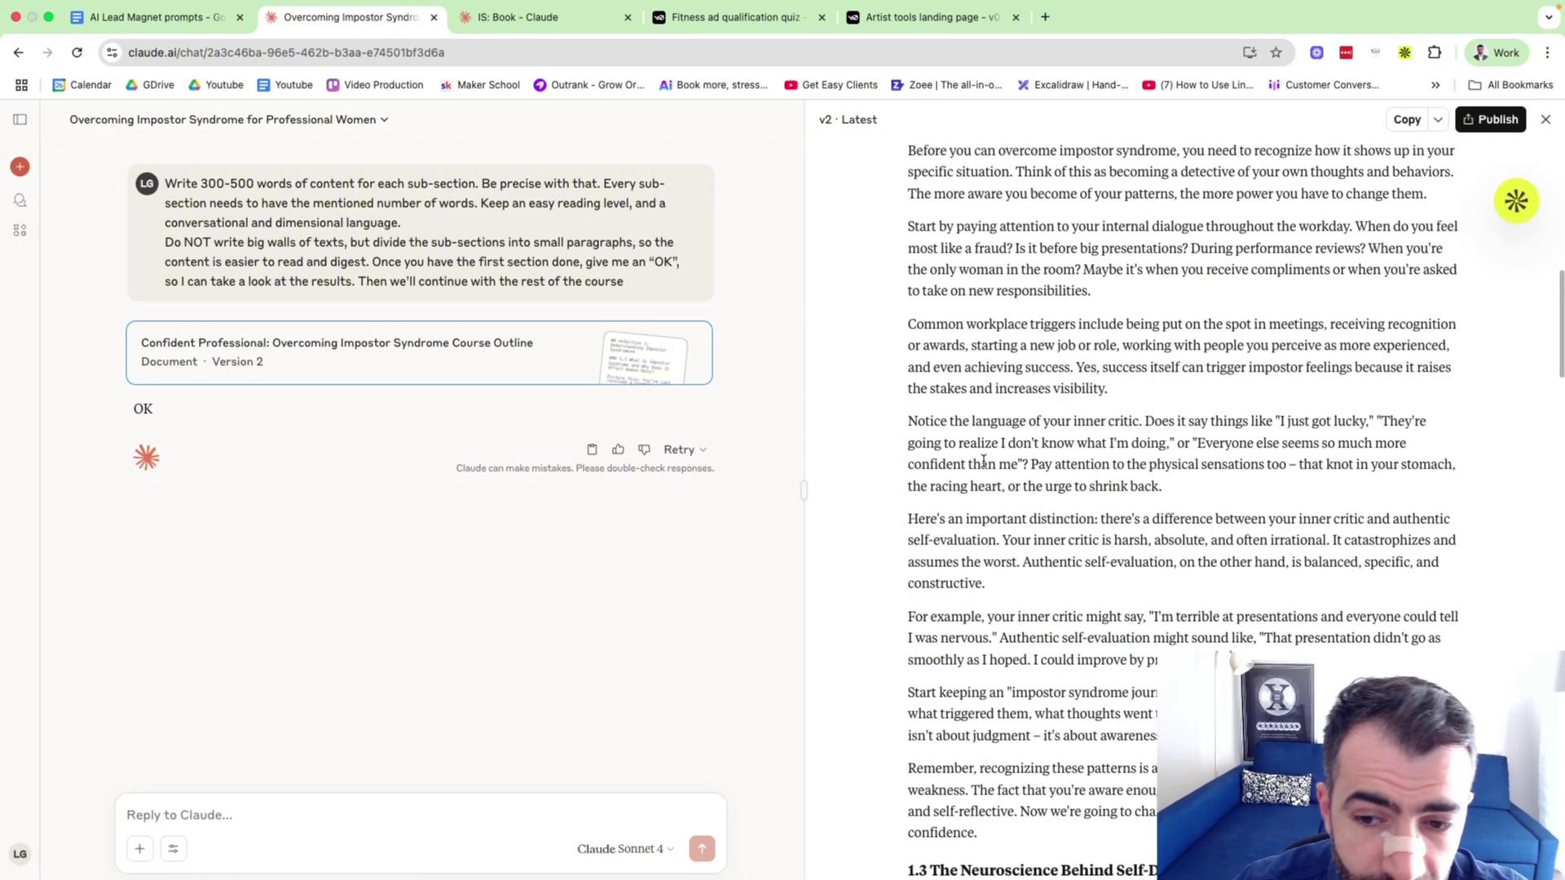
scroll(943, 441, up, 4)
scroll(943, 441, up, 3)
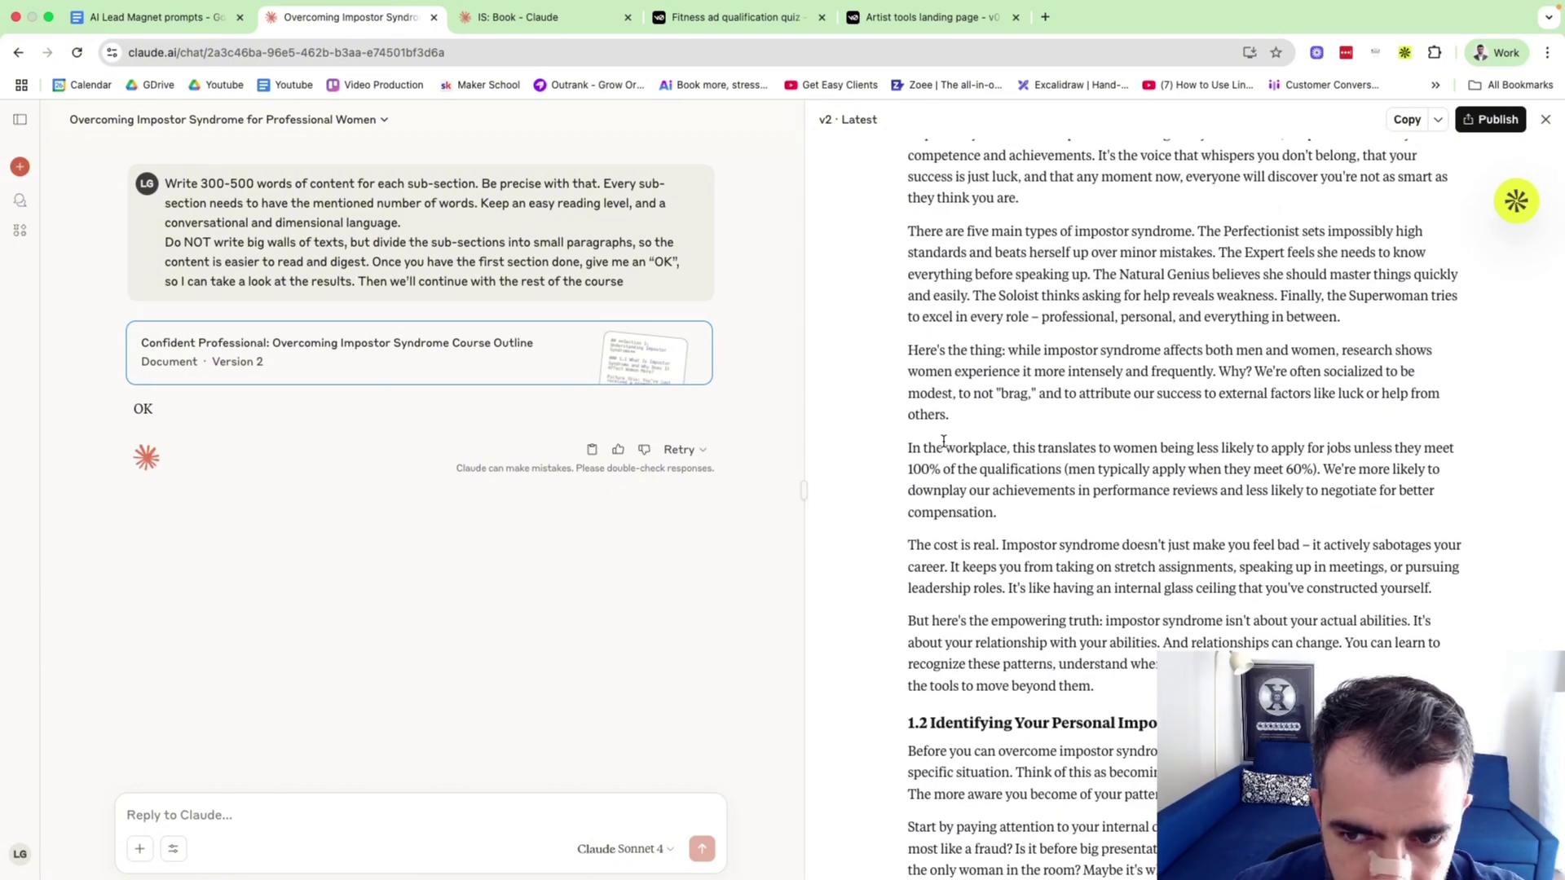
drag(914, 375, 951, 420)
click(950, 420)
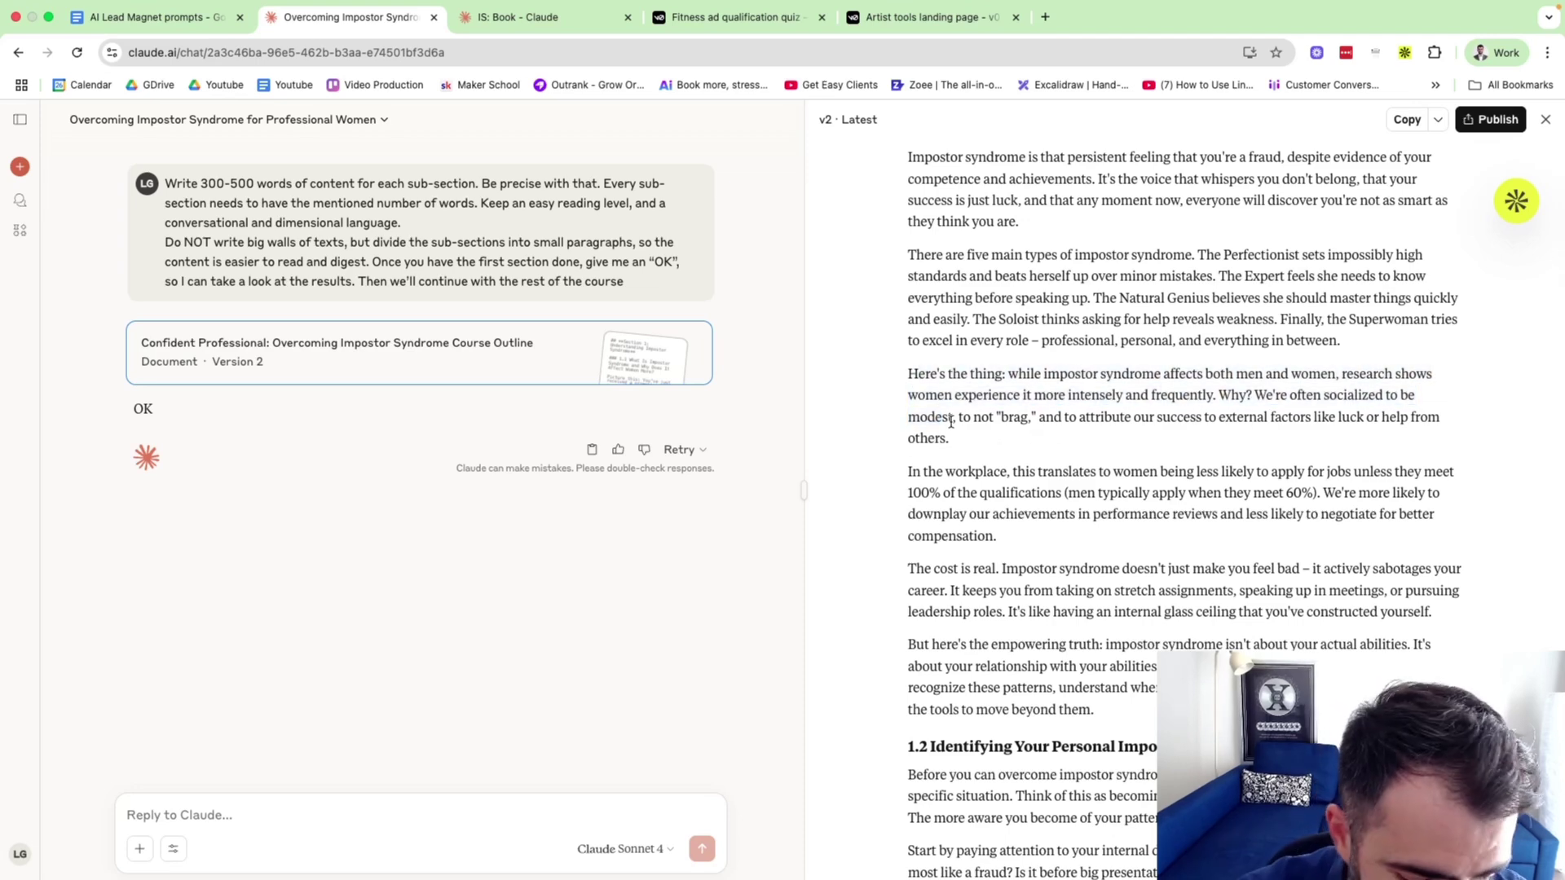
click(1042, 23)
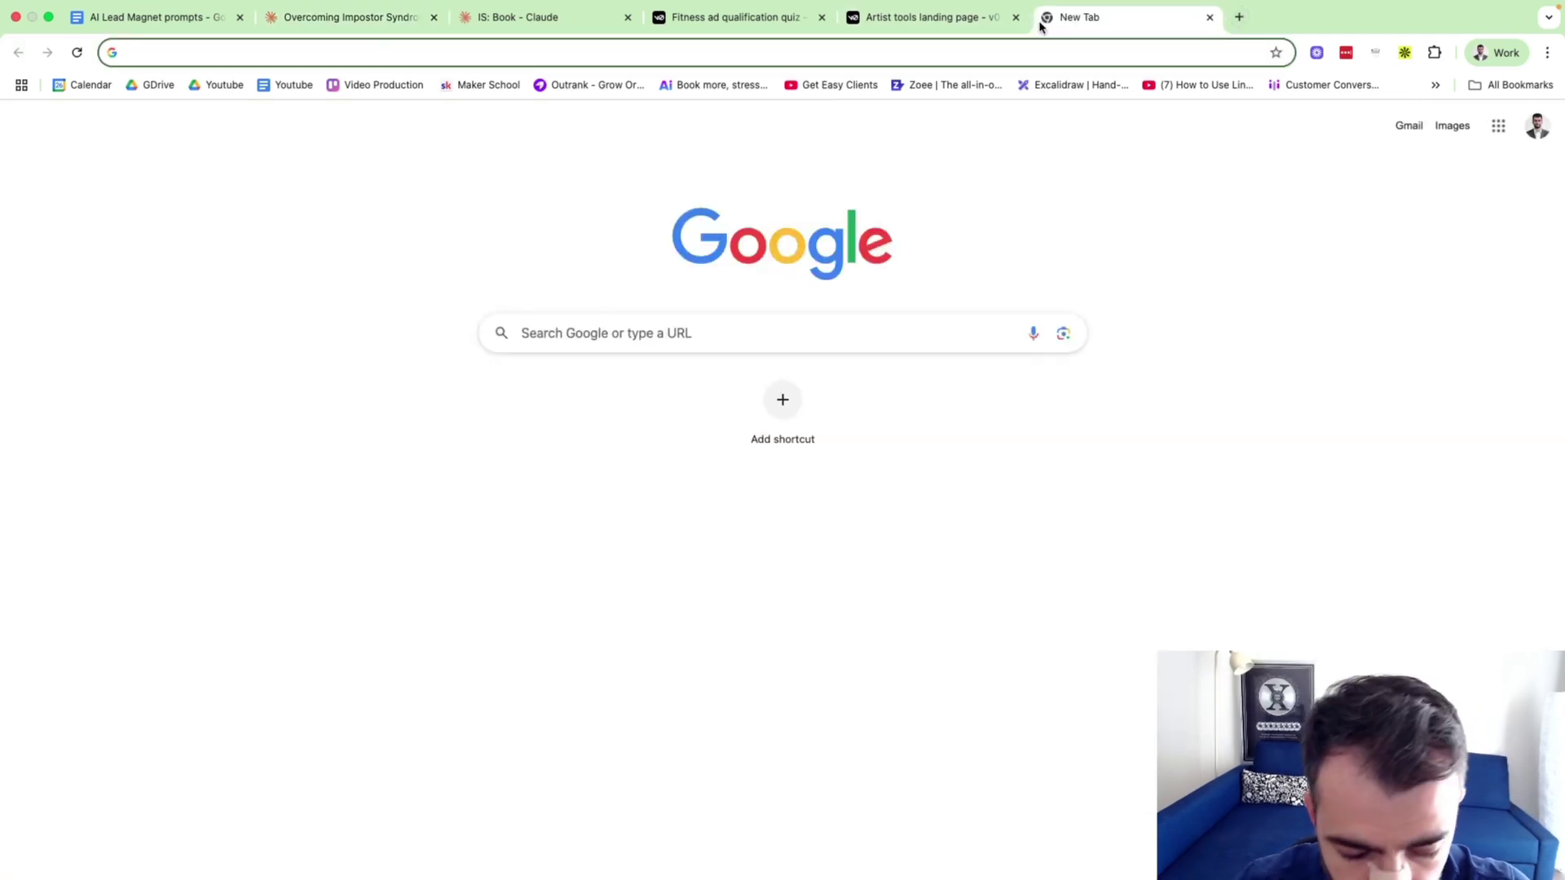
Load elevenlabs.io, then in Claude dismiss the Publish dialog and select the entire course document.
text(elev)
key(Return)
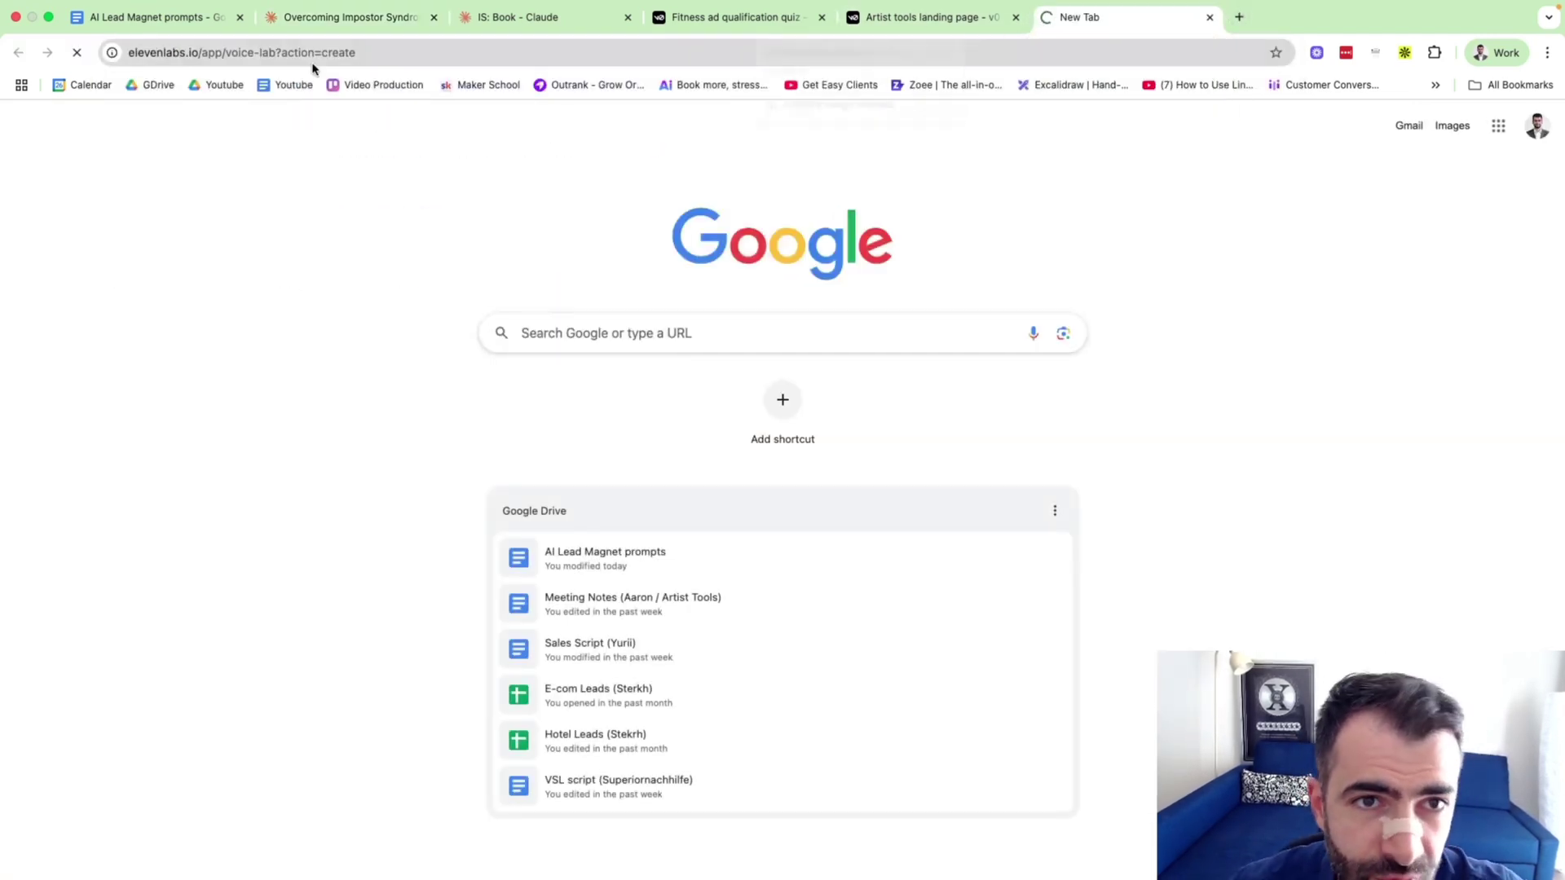
click(344, 24)
scroll(958, 332, up, 5)
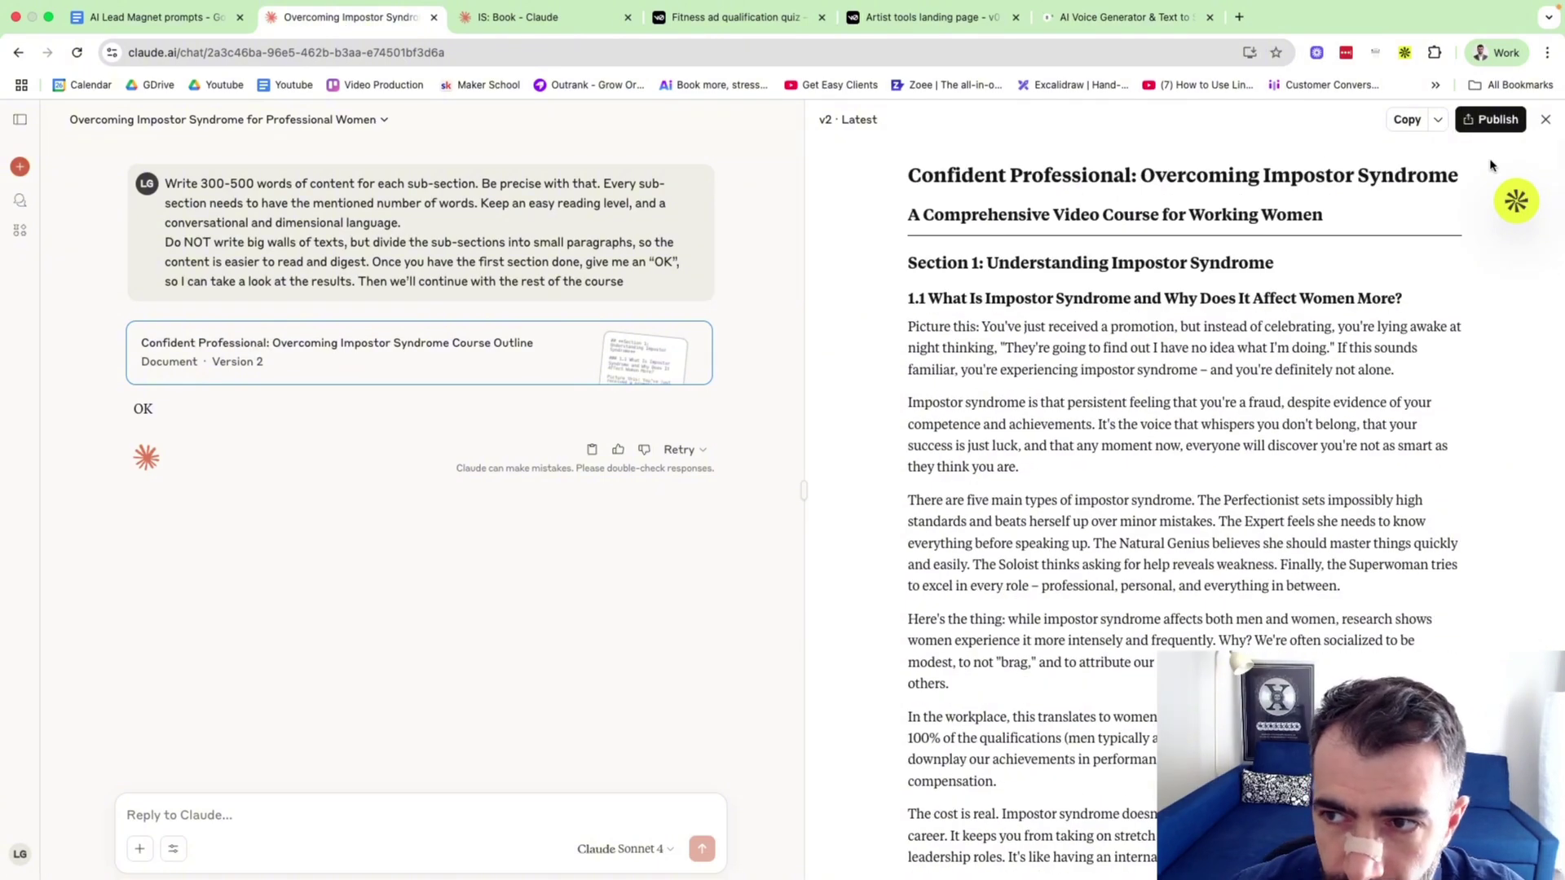
click(1491, 119)
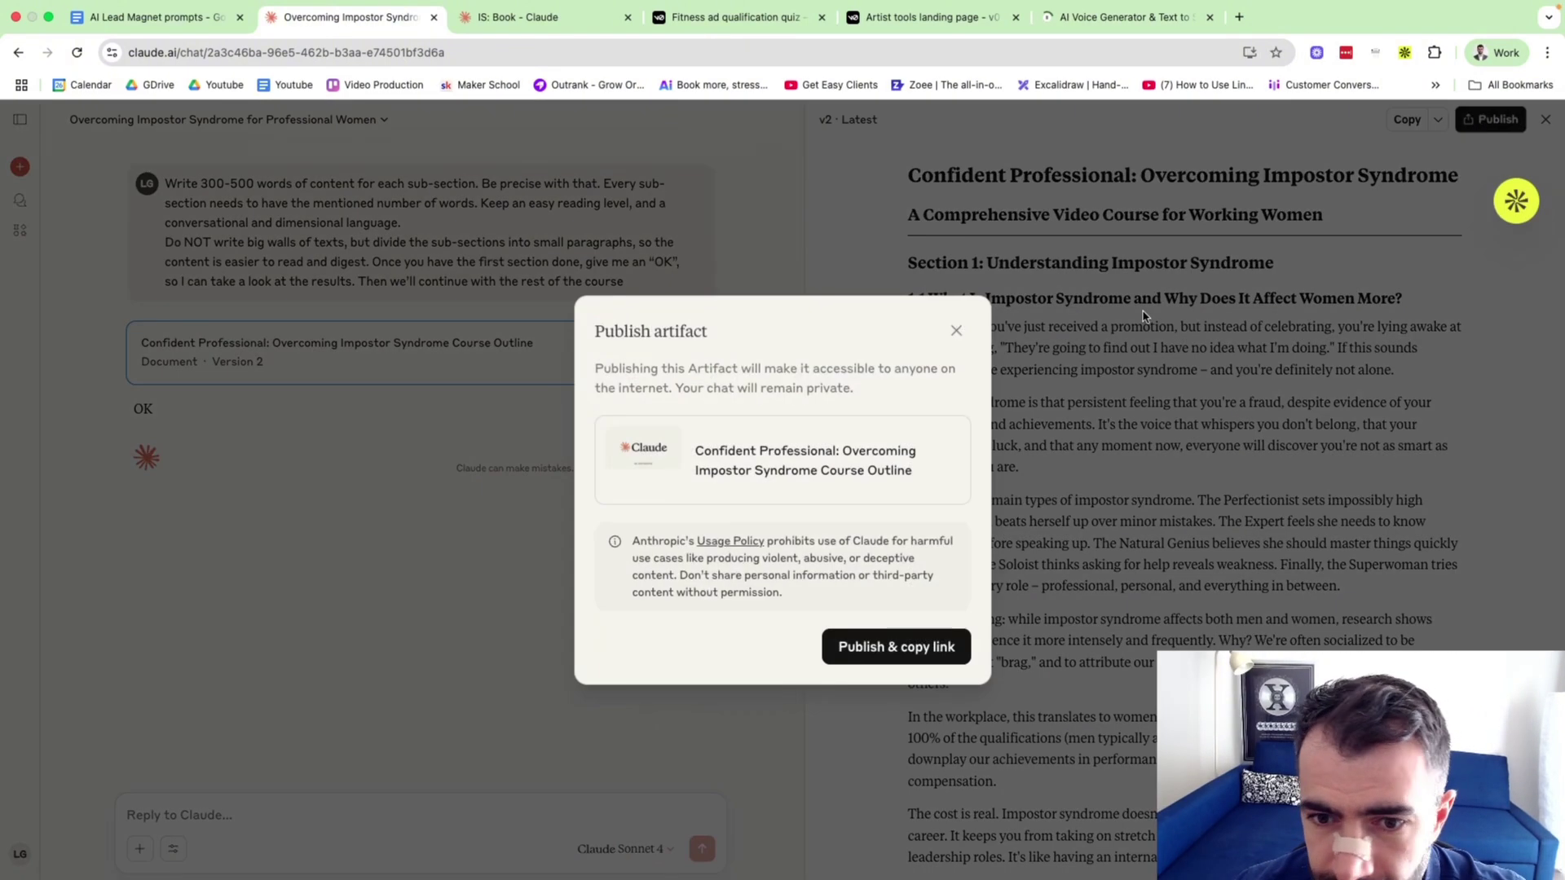
click(956, 330)
key(super+a)
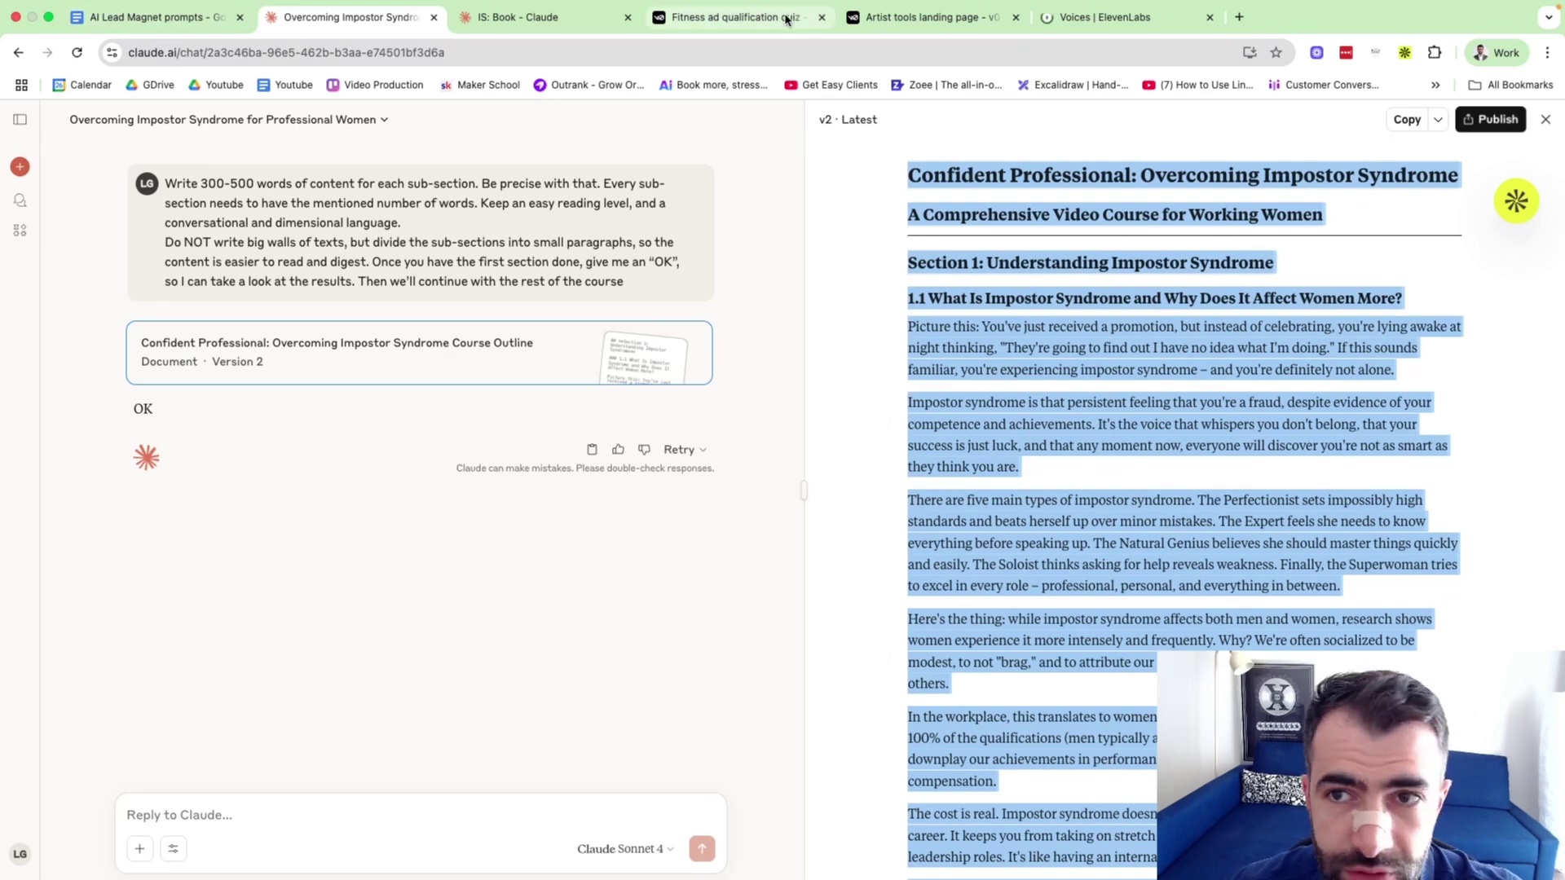
Close the Add voice and What's new pop-ups on ElevenLabs' My Voices page.
click(1059, 20)
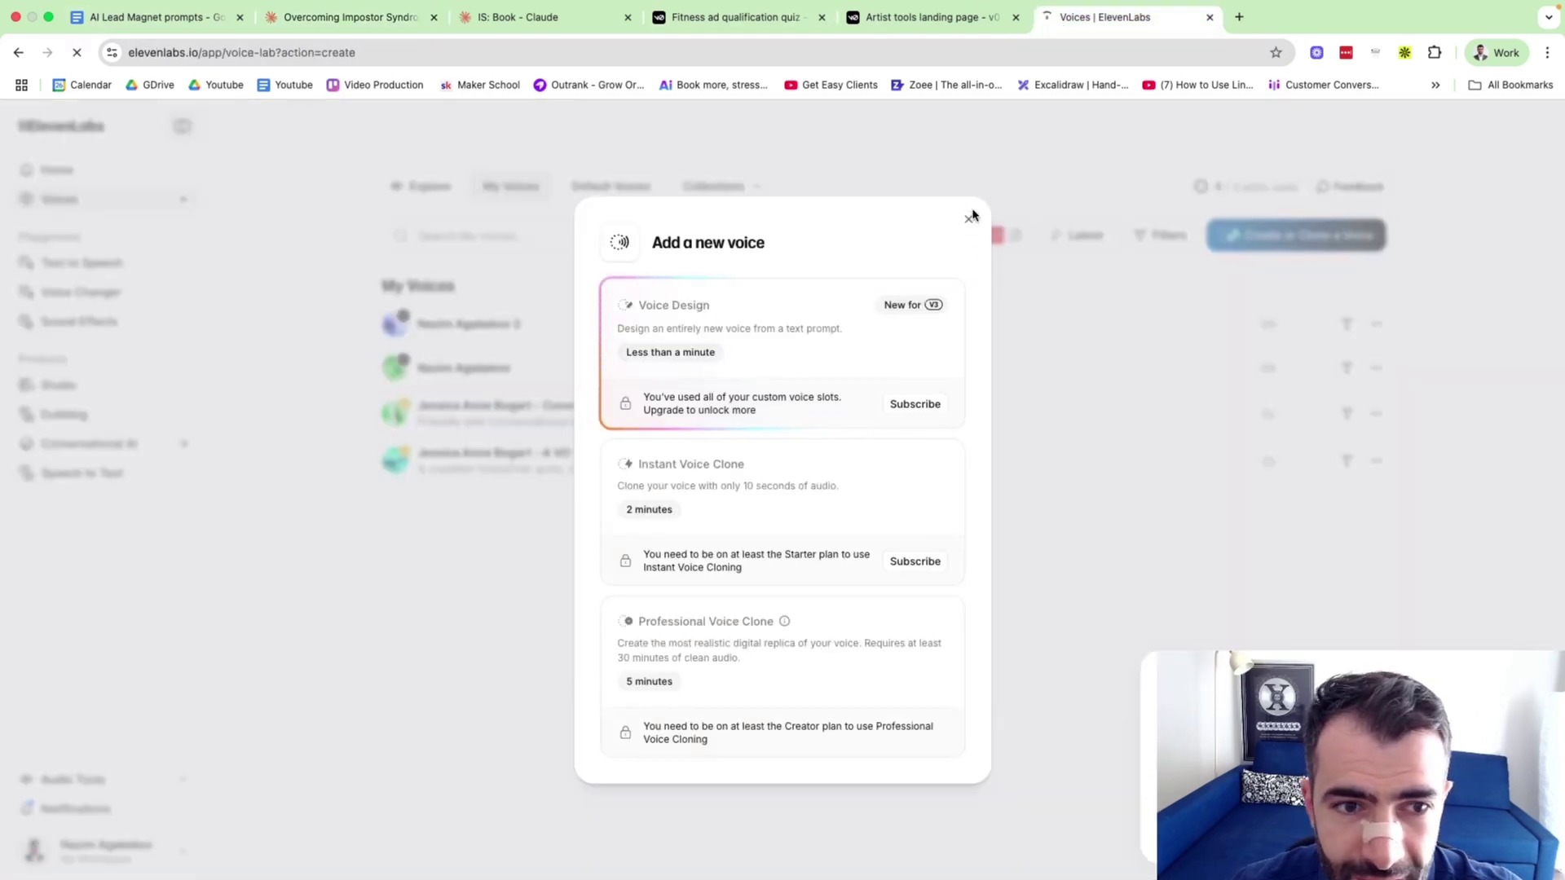
click(968, 219)
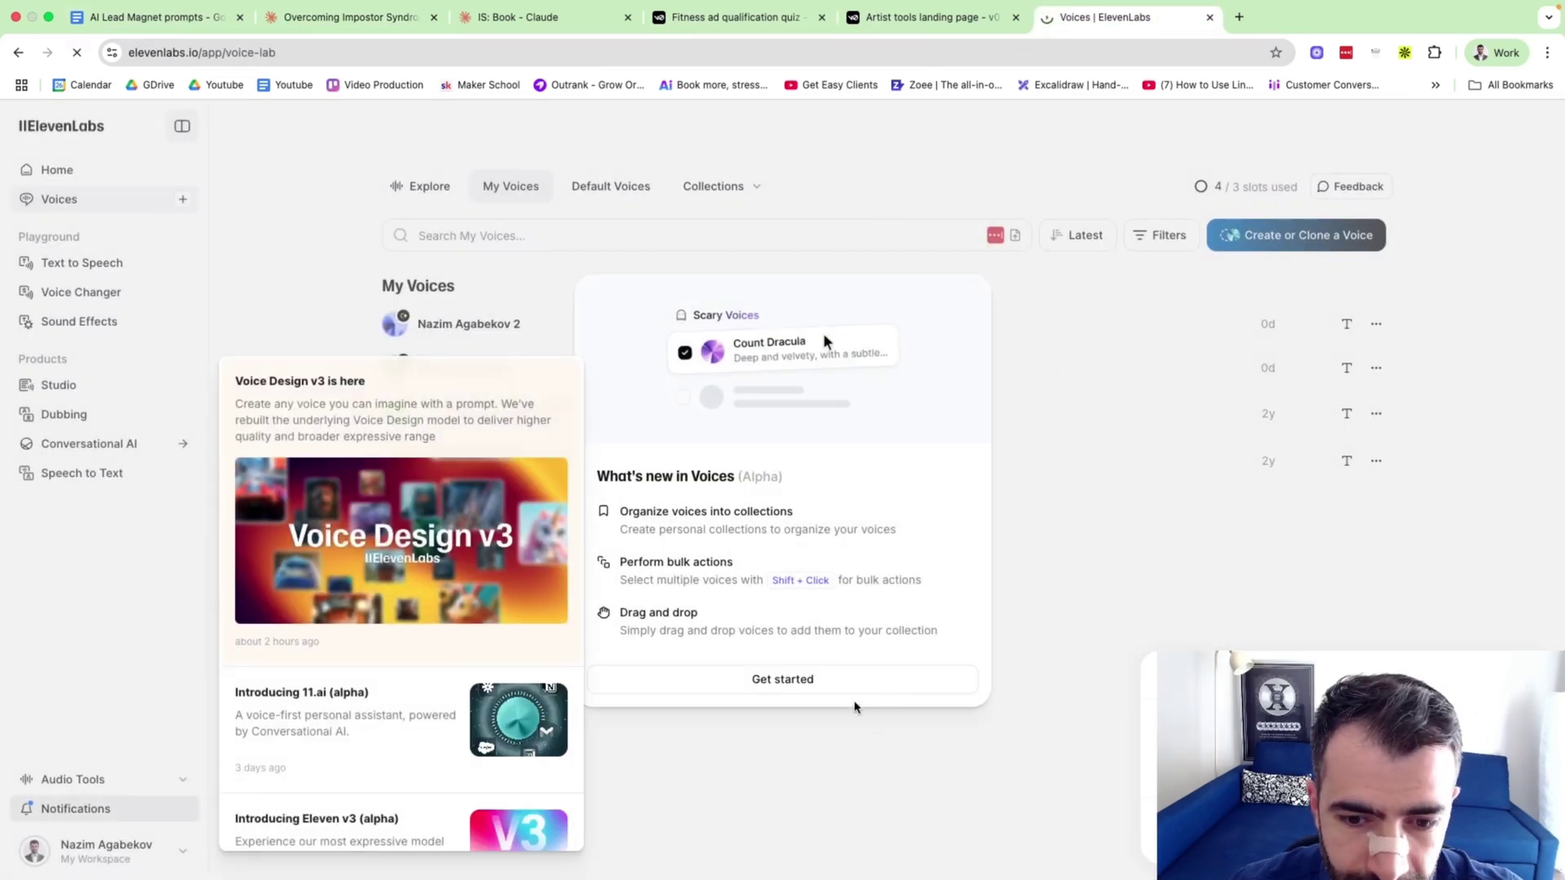
click(848, 689)
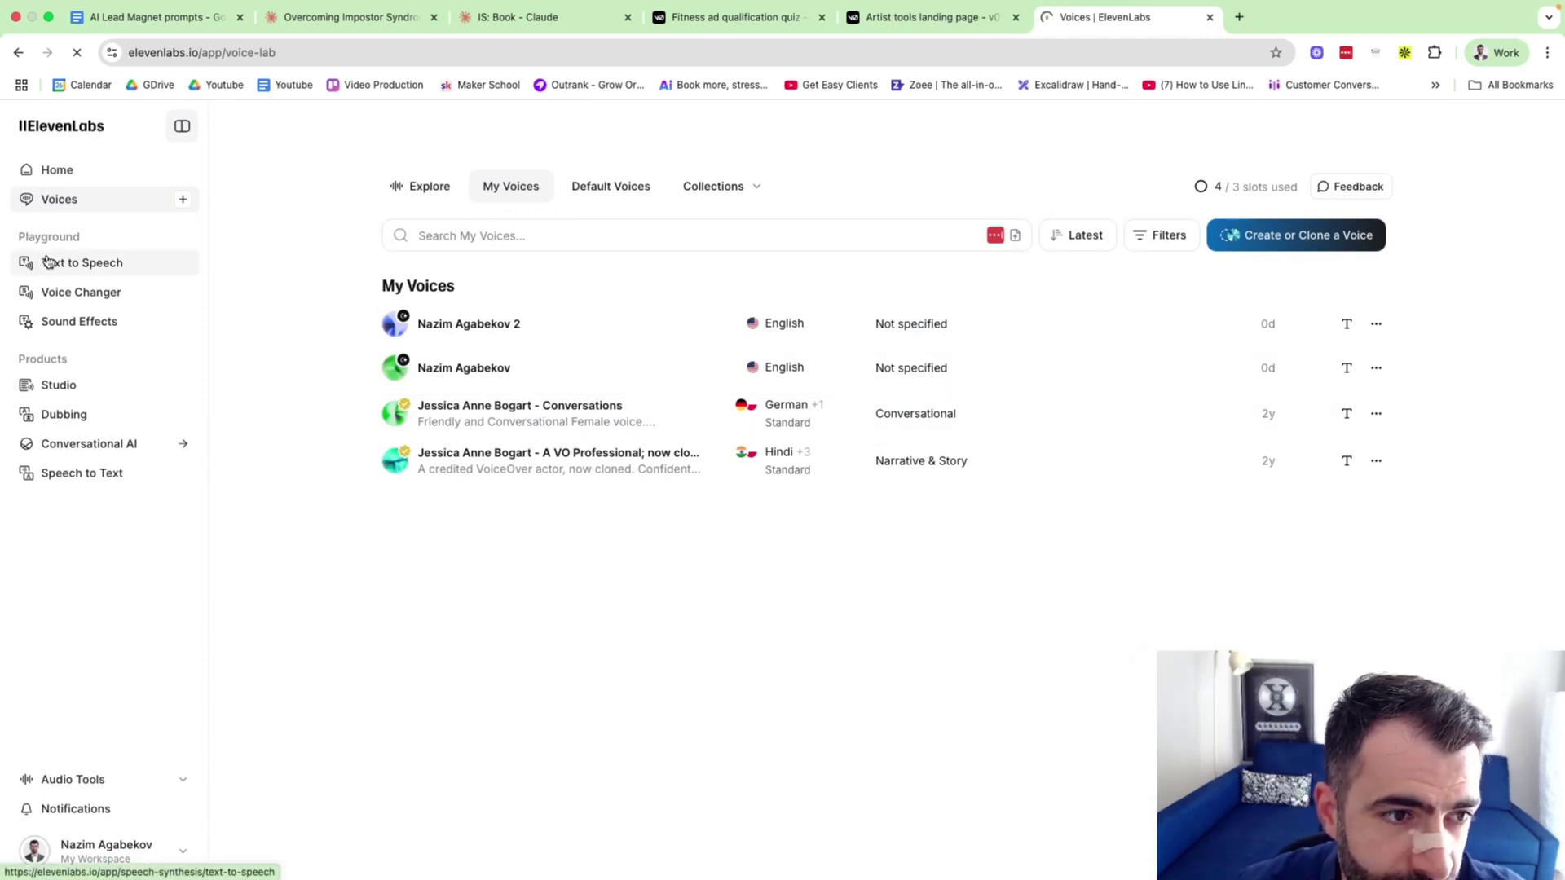
Open ElevenLabs Text to Speech, then select Claude's section 1.1 passage starting 'Picture this'.
click(90, 265)
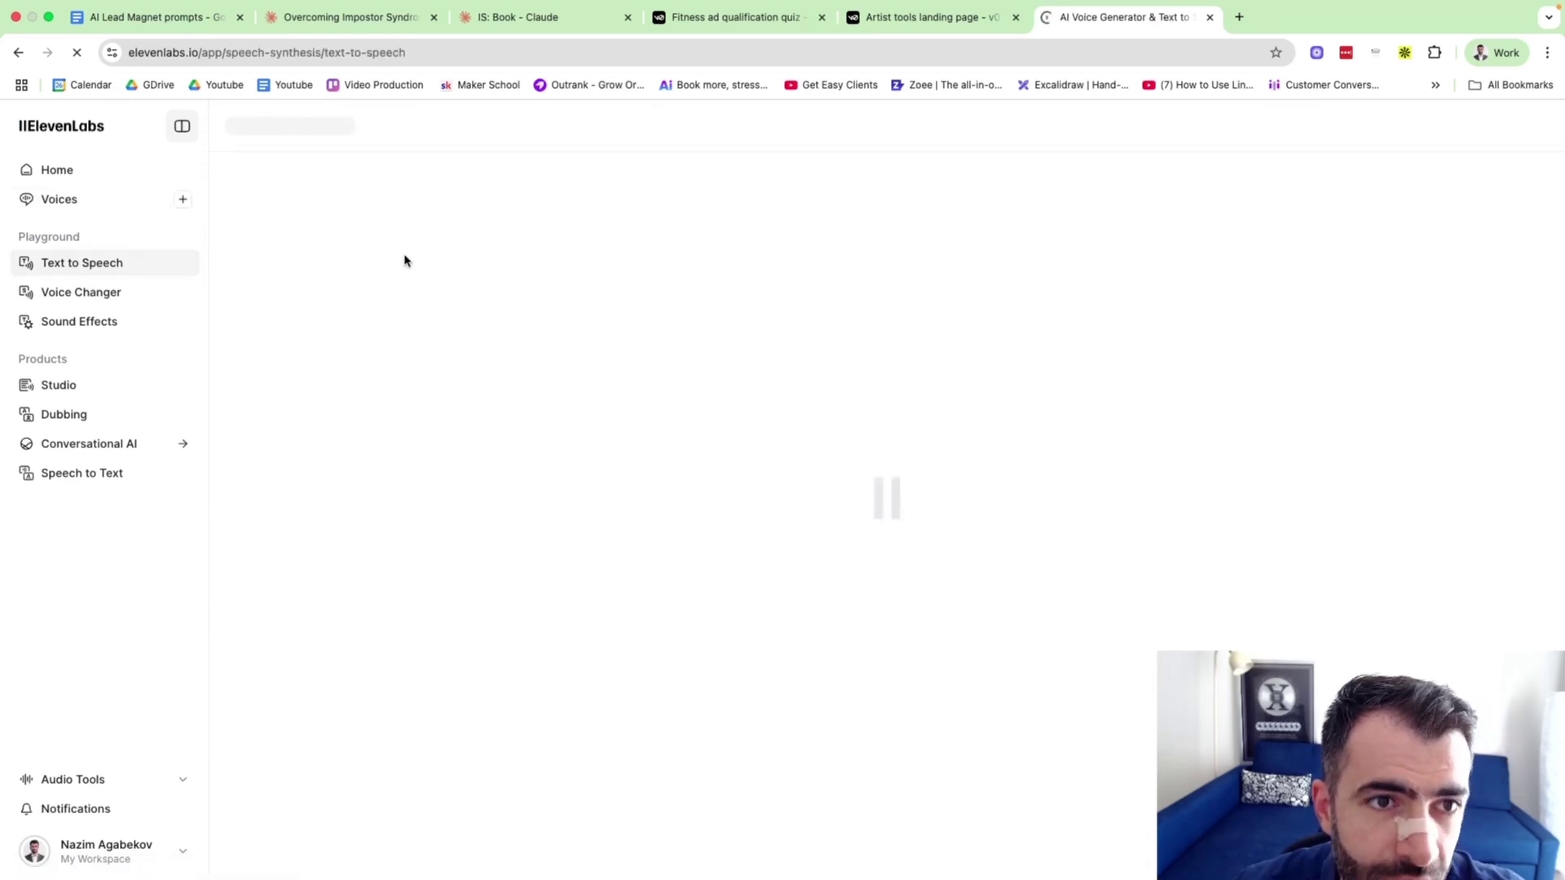
click(150, 11)
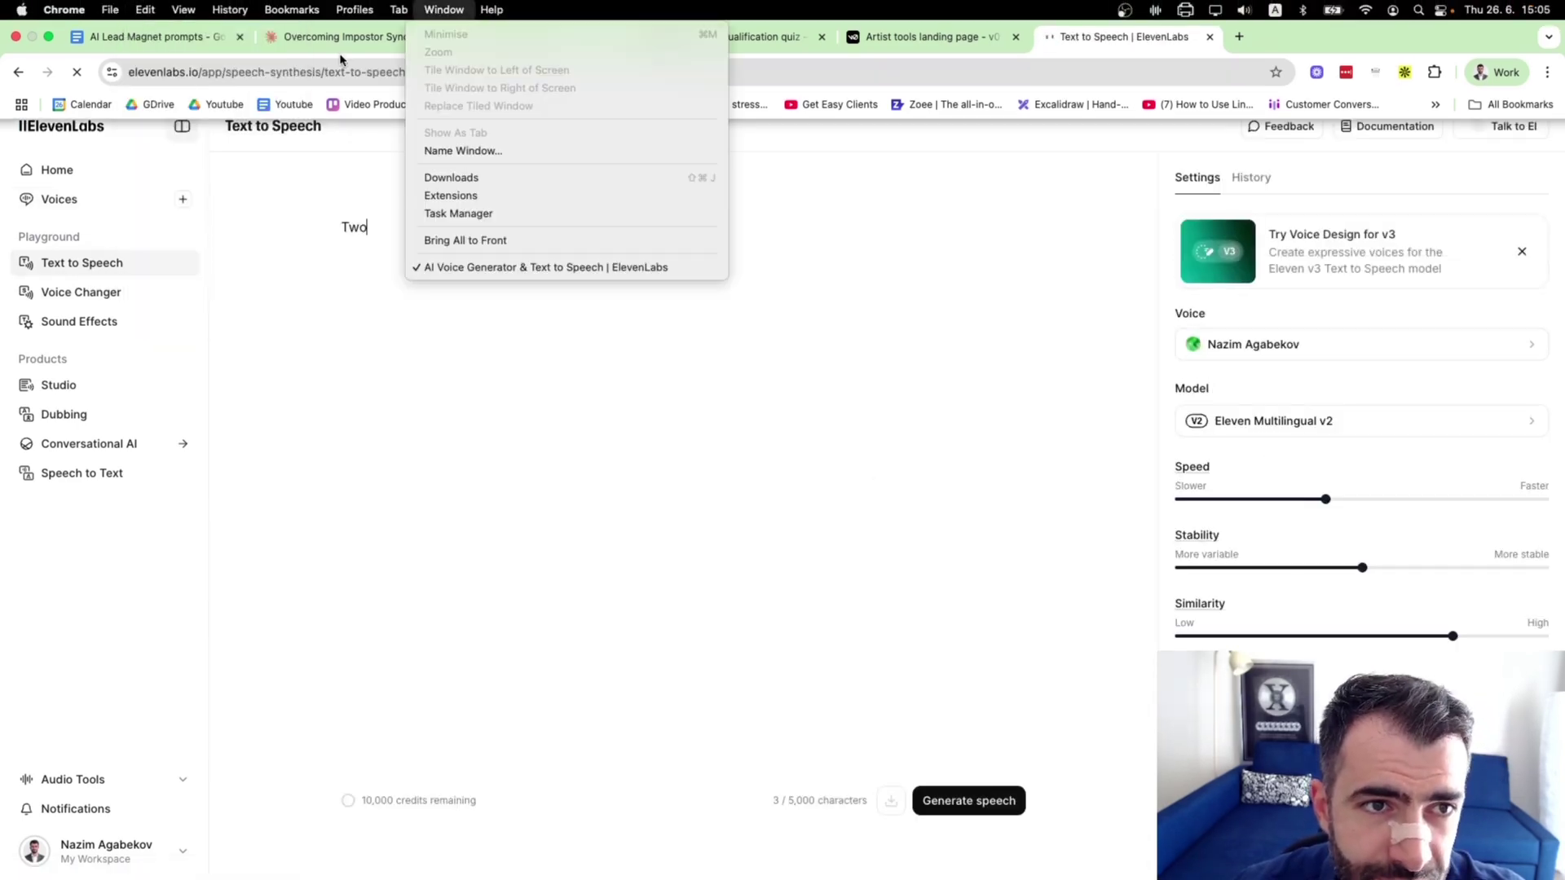
click(341, 43)
click(341, 37)
scroll(1155, 558, down, 10)
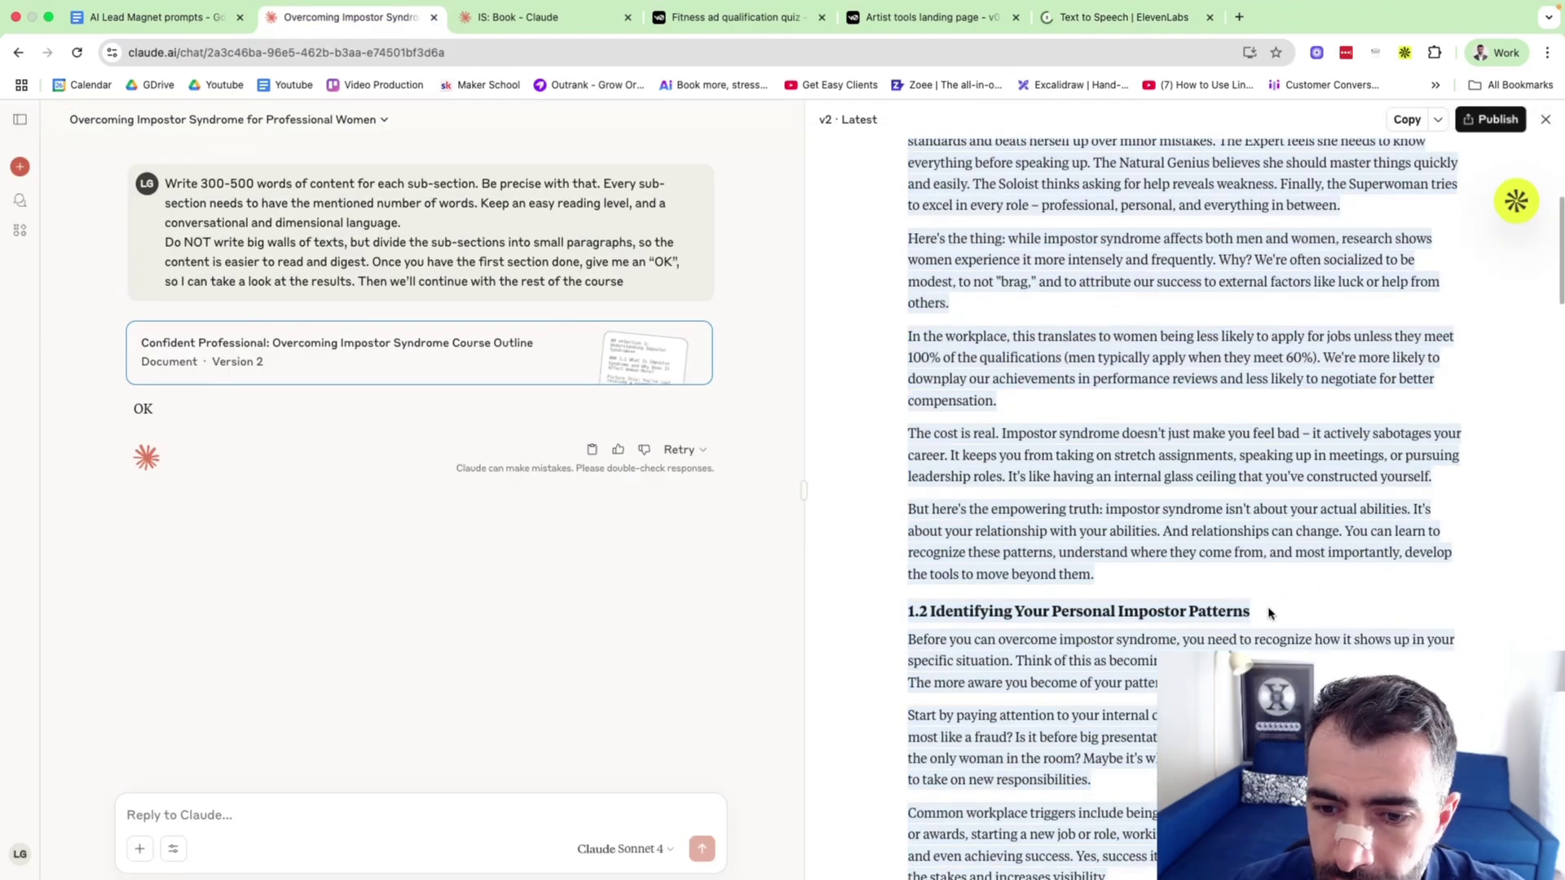
scroll(961, 443, up, 10)
drag(1108, 545, 890, 329)
Replace the editor text with the pasted passage and try generating speech, dismissing the subscription error.
click(1089, 29)
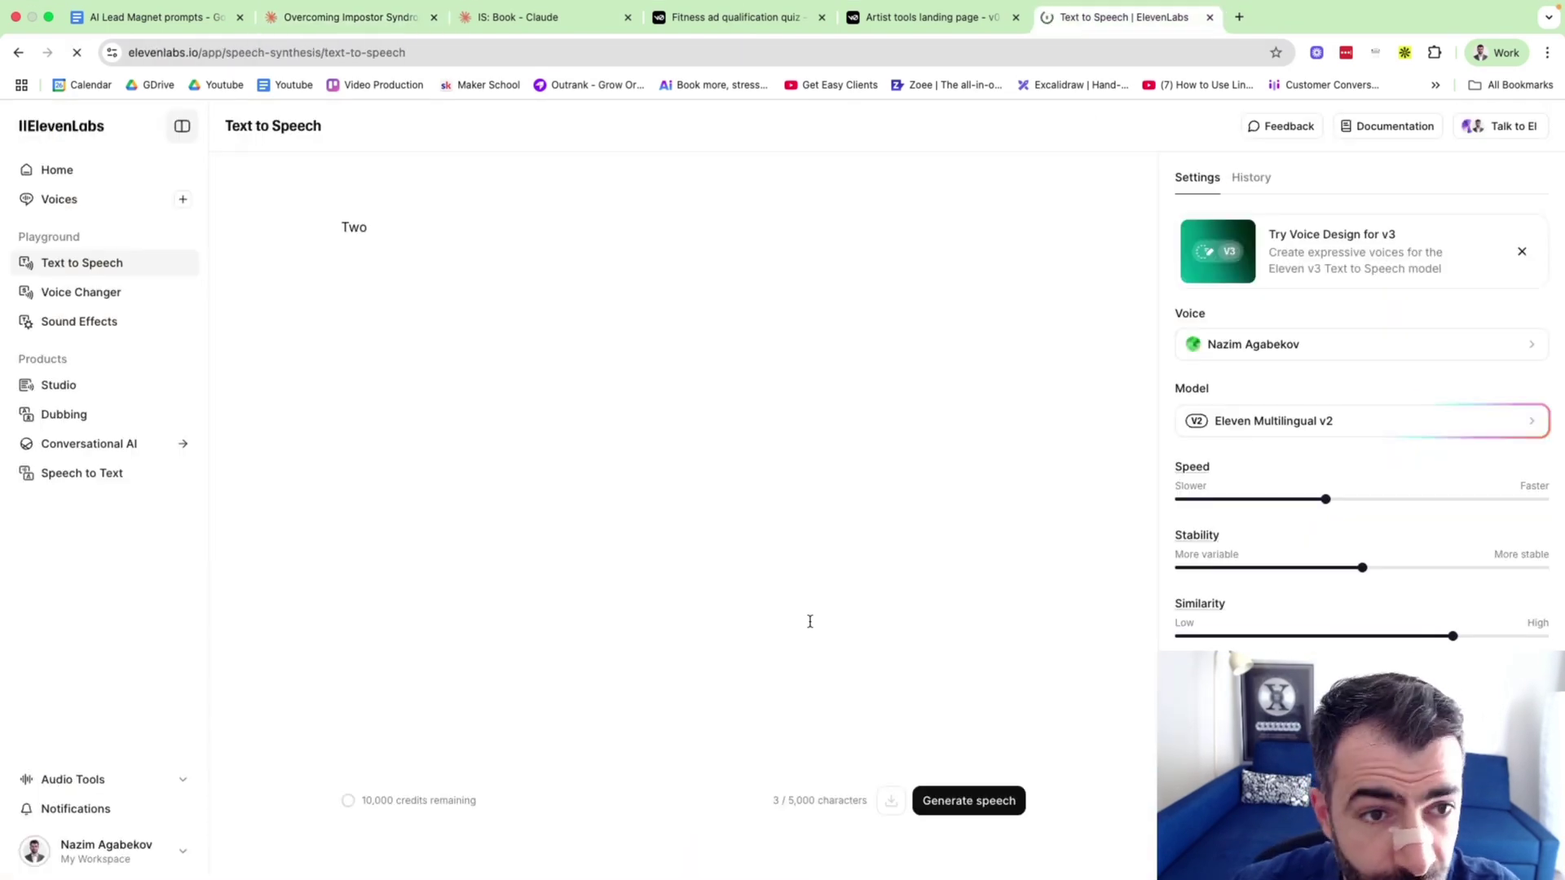
click(388, 304)
key(ctrl+a)
key(BackSpace)
key(ctrl+v)
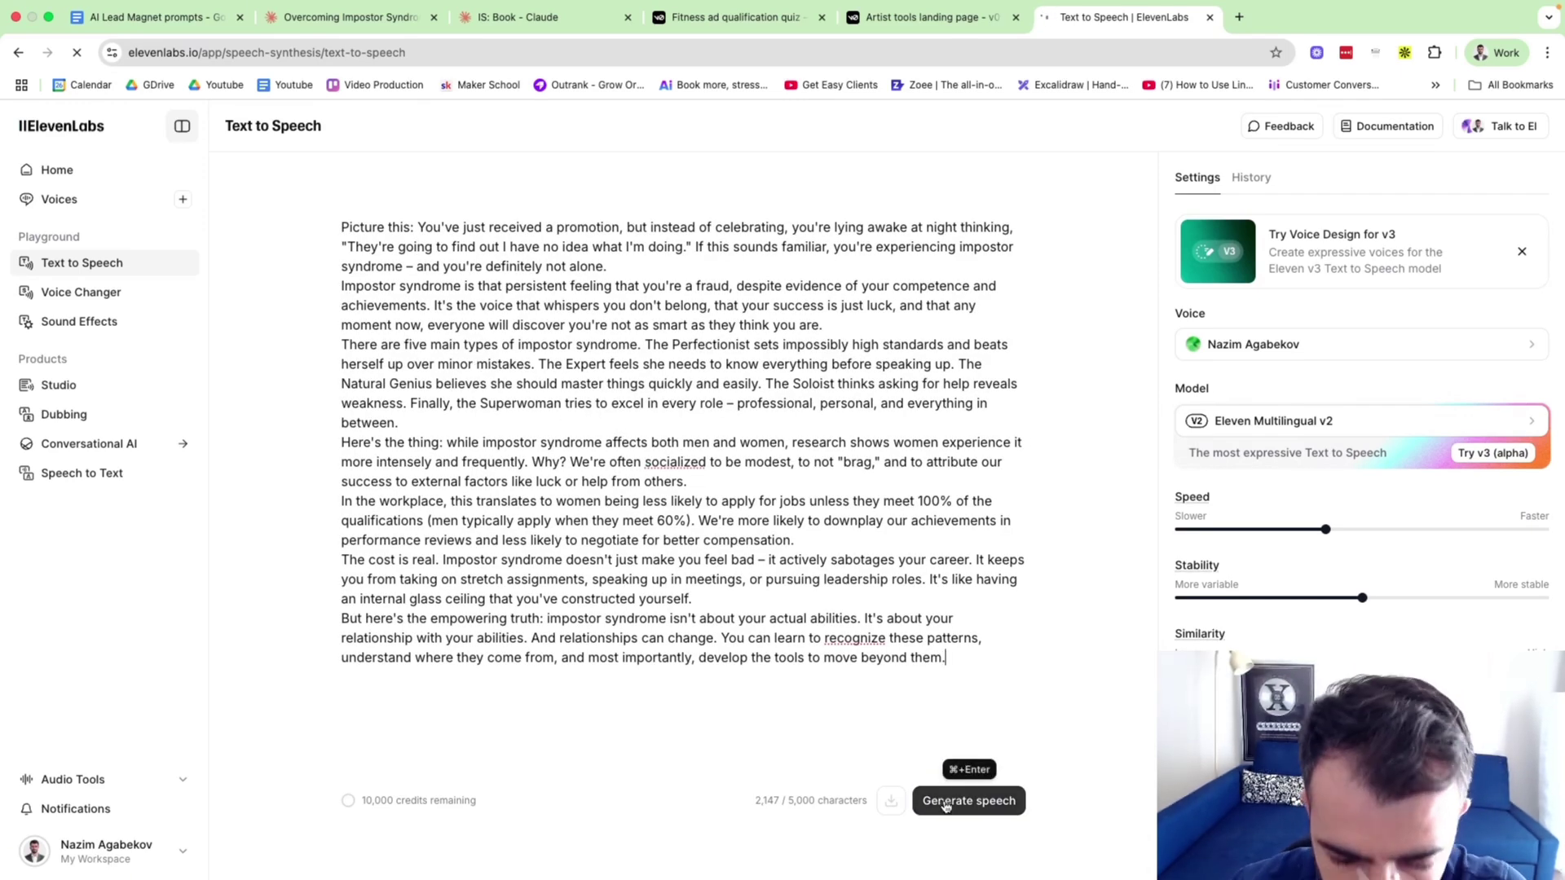
key(XF86AudioRaiseVolume)
key(XF86AudioRaiseVolume)
key(XF86AudioRaiseVolume)
key(XF86AudioRaiseVolume)
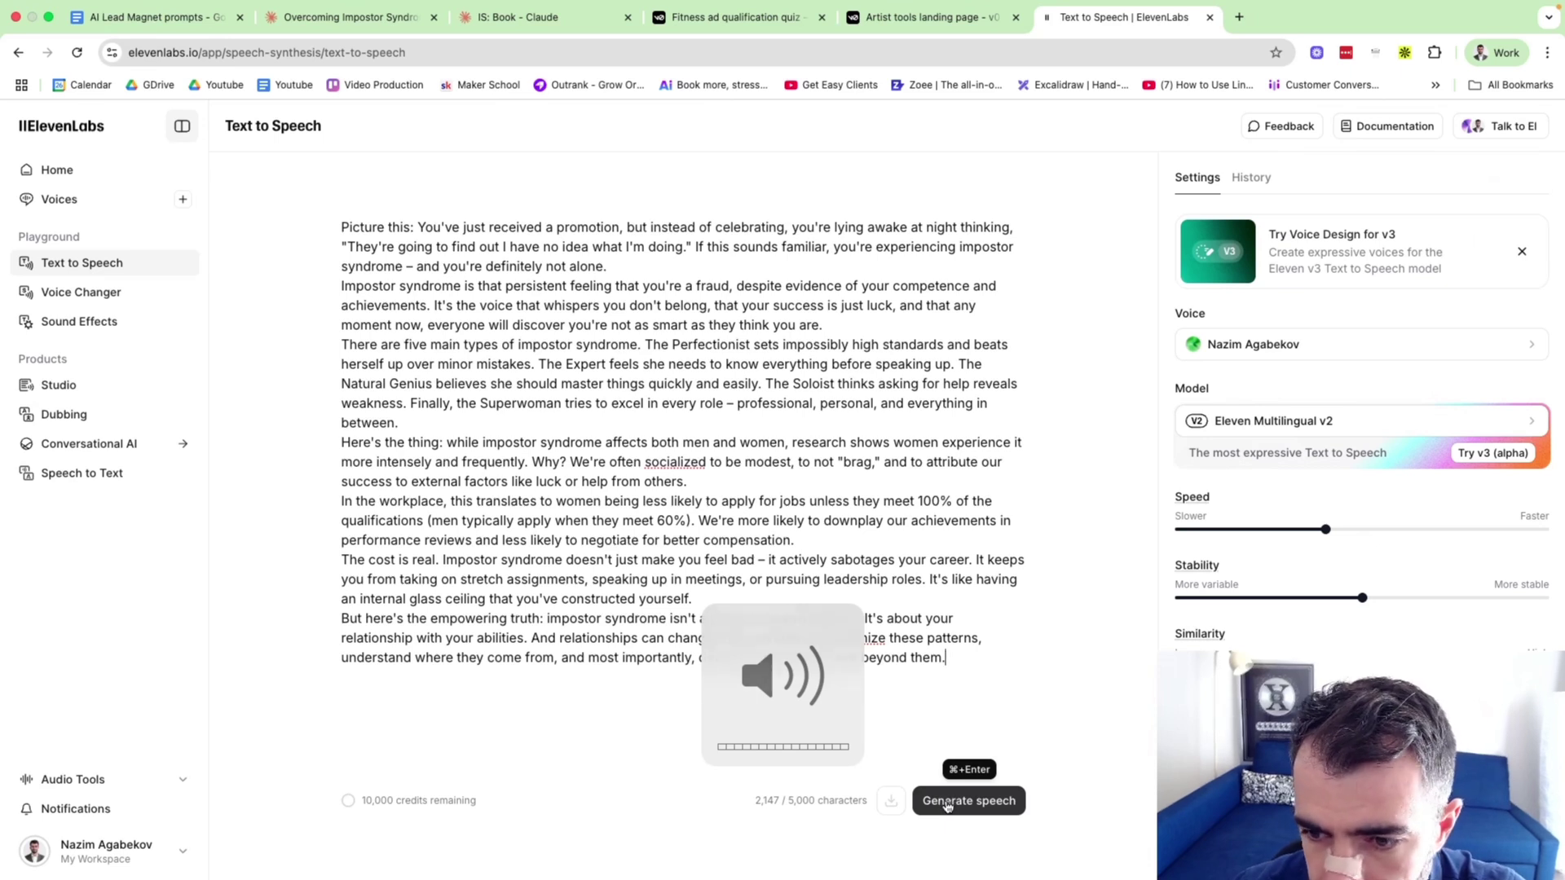
click(947, 802)
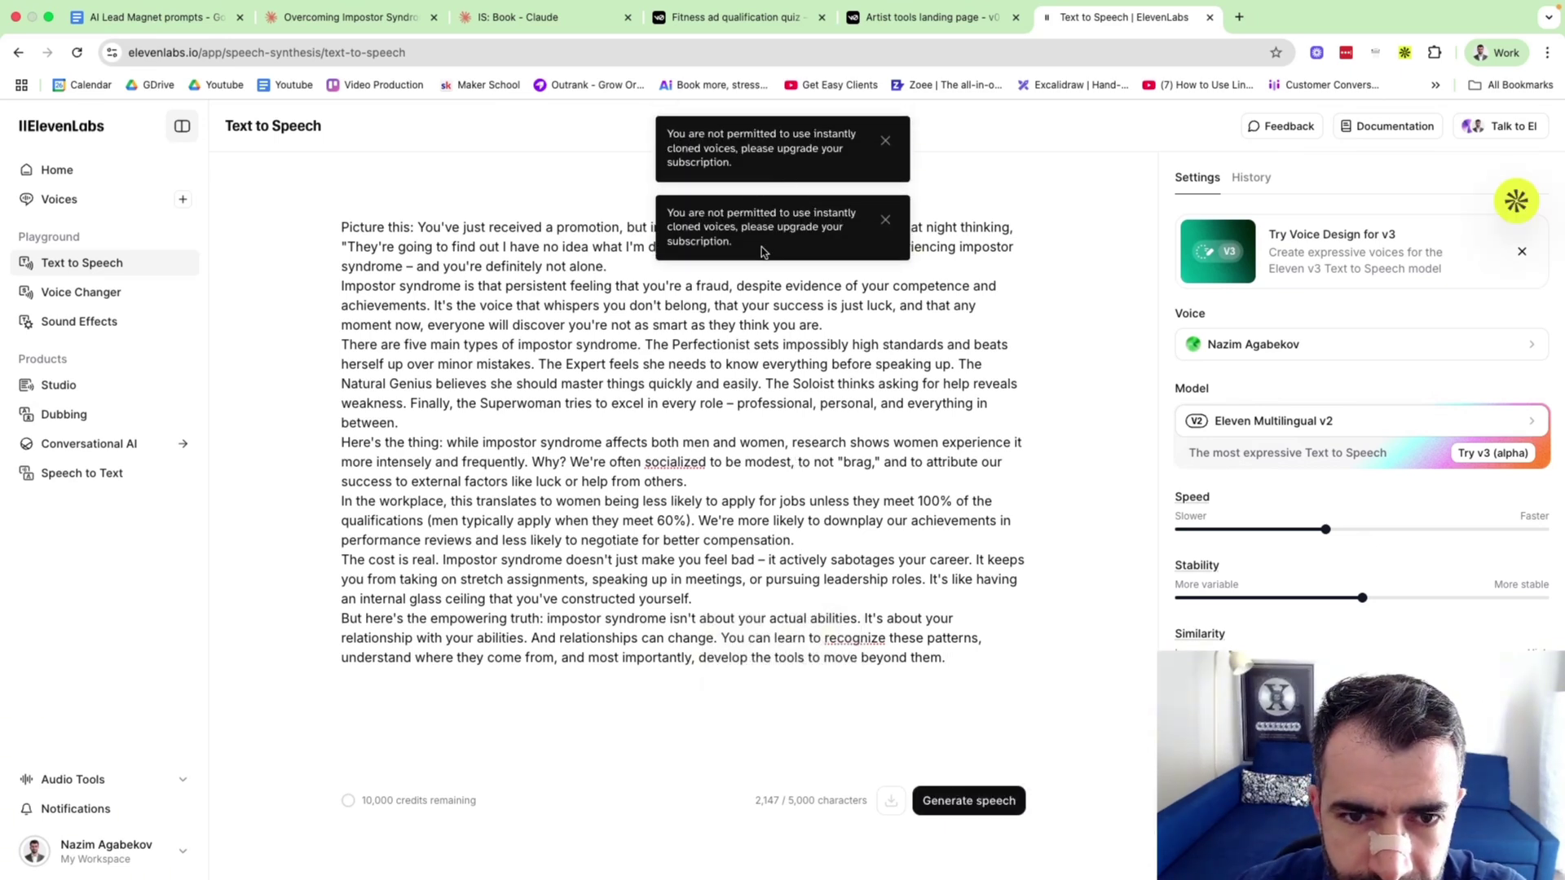
click(885, 140)
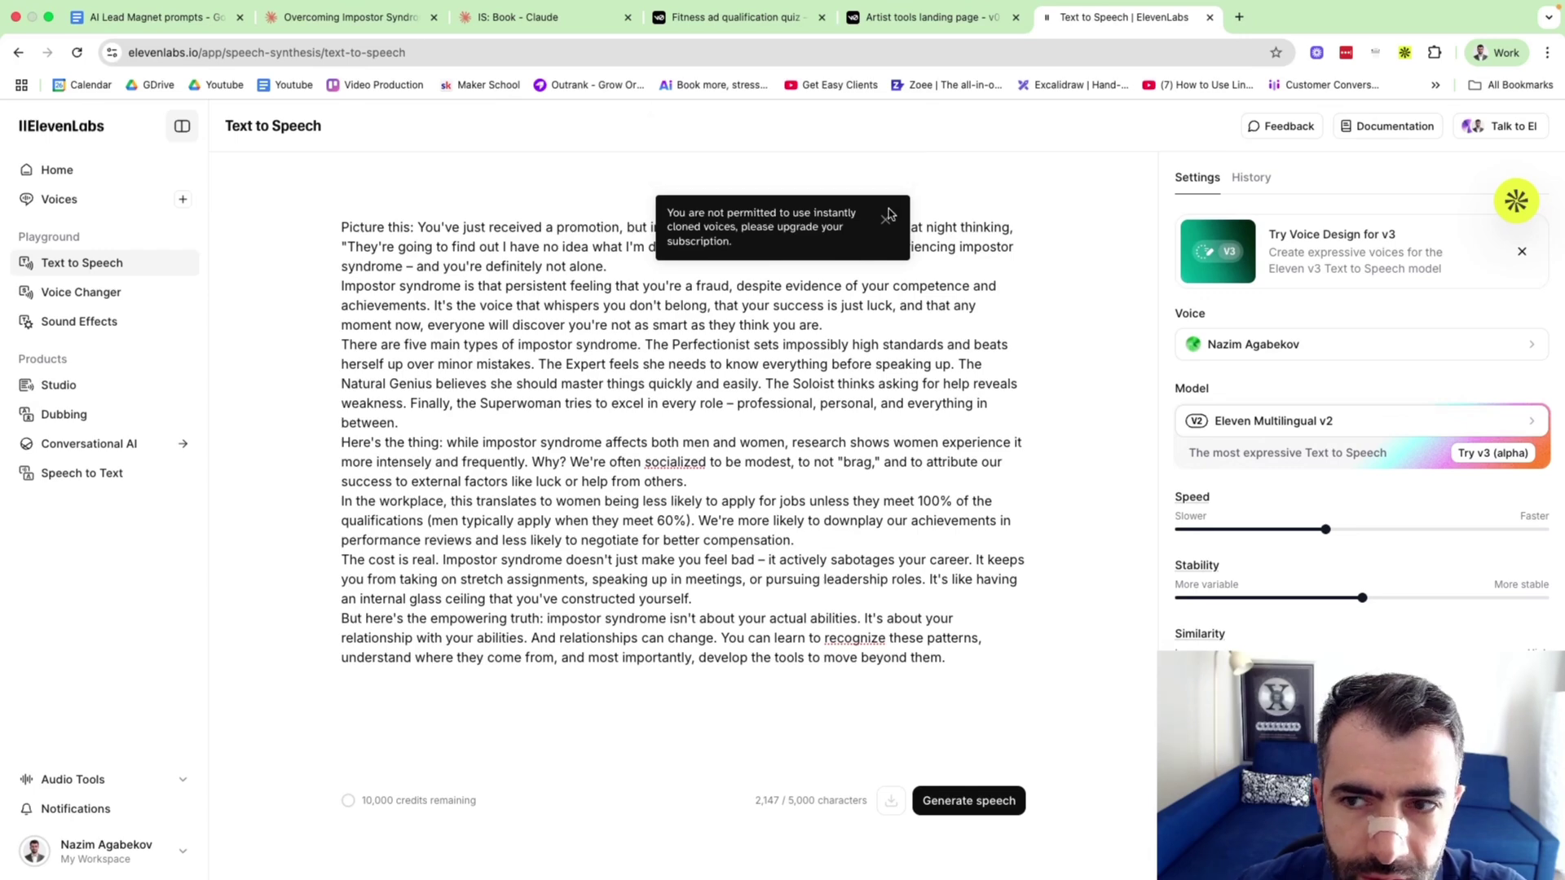
Preview and choose the Alice voice, generate speech of the passage, then pause playback.
click(1294, 350)
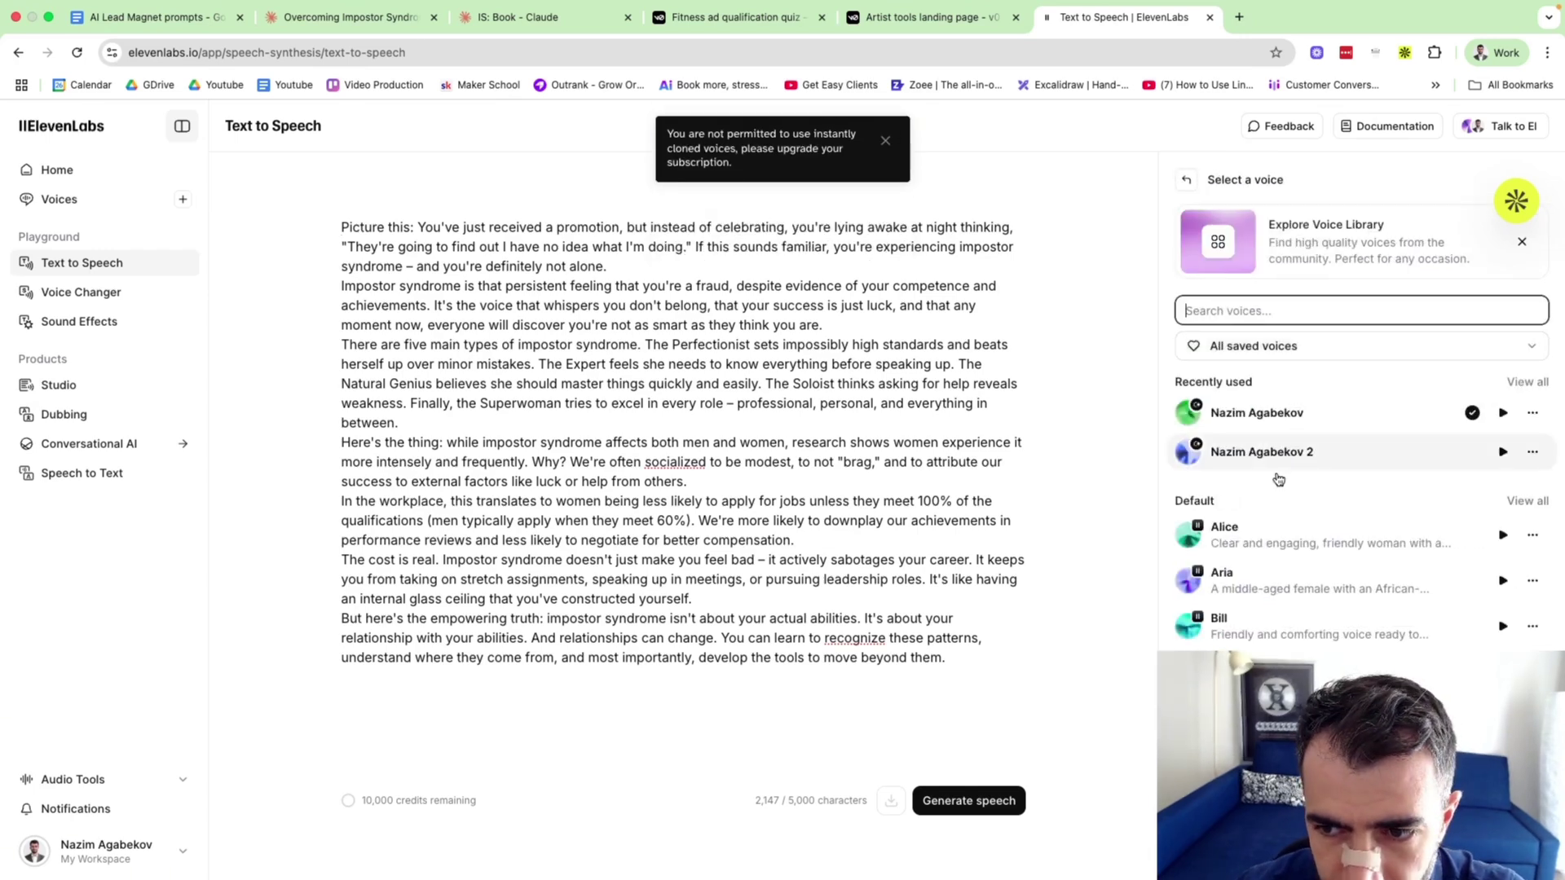
scroll(1269, 632, down, 1)
click(1504, 519)
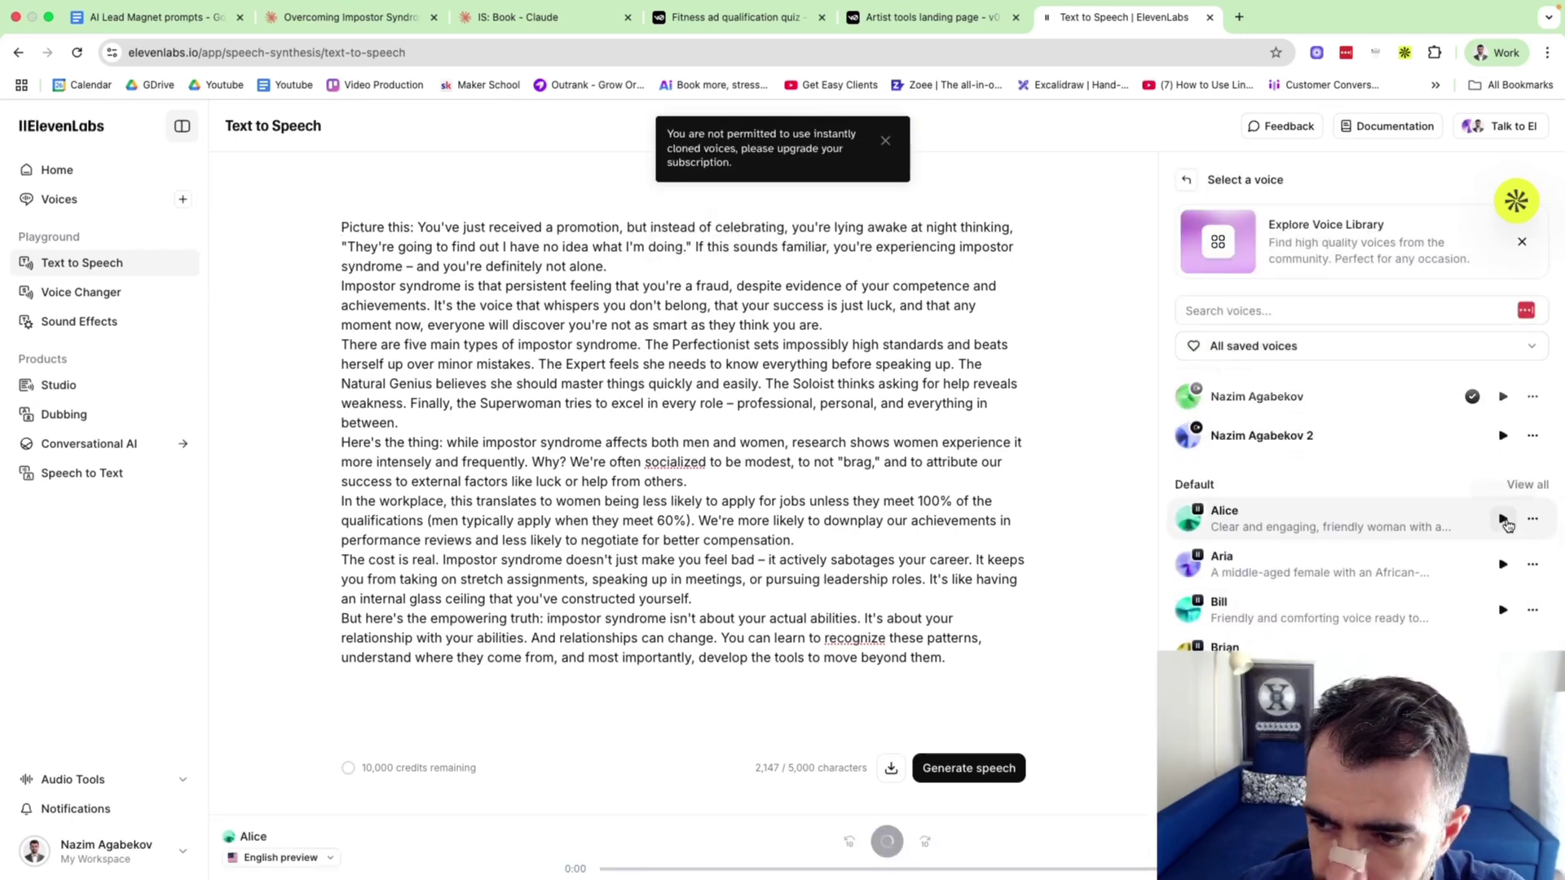
key(XF86AudioRaiseVolume)
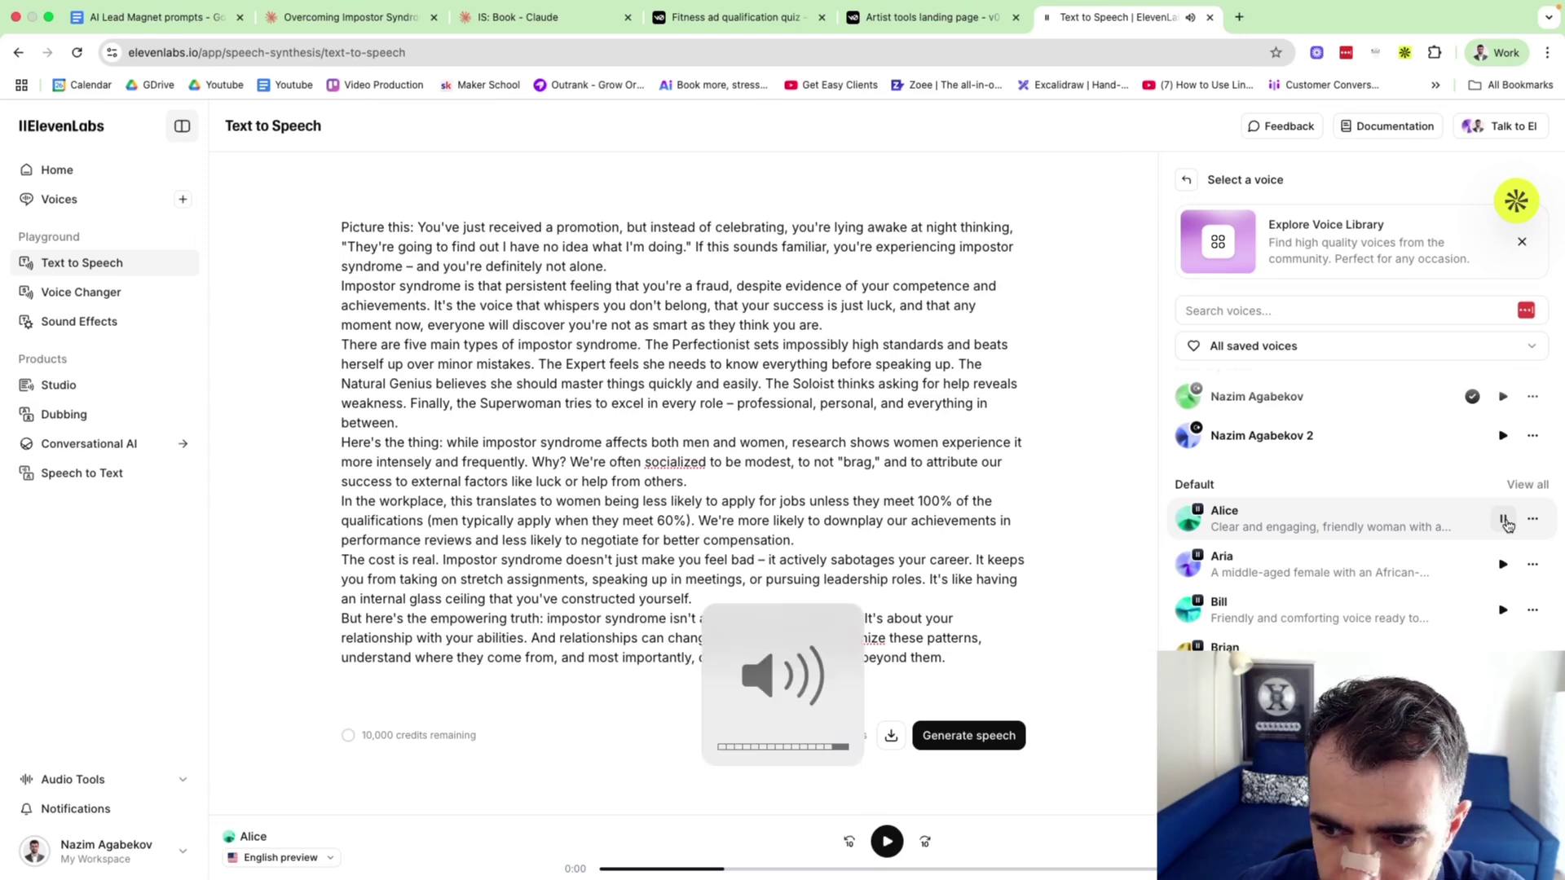
click(1368, 519)
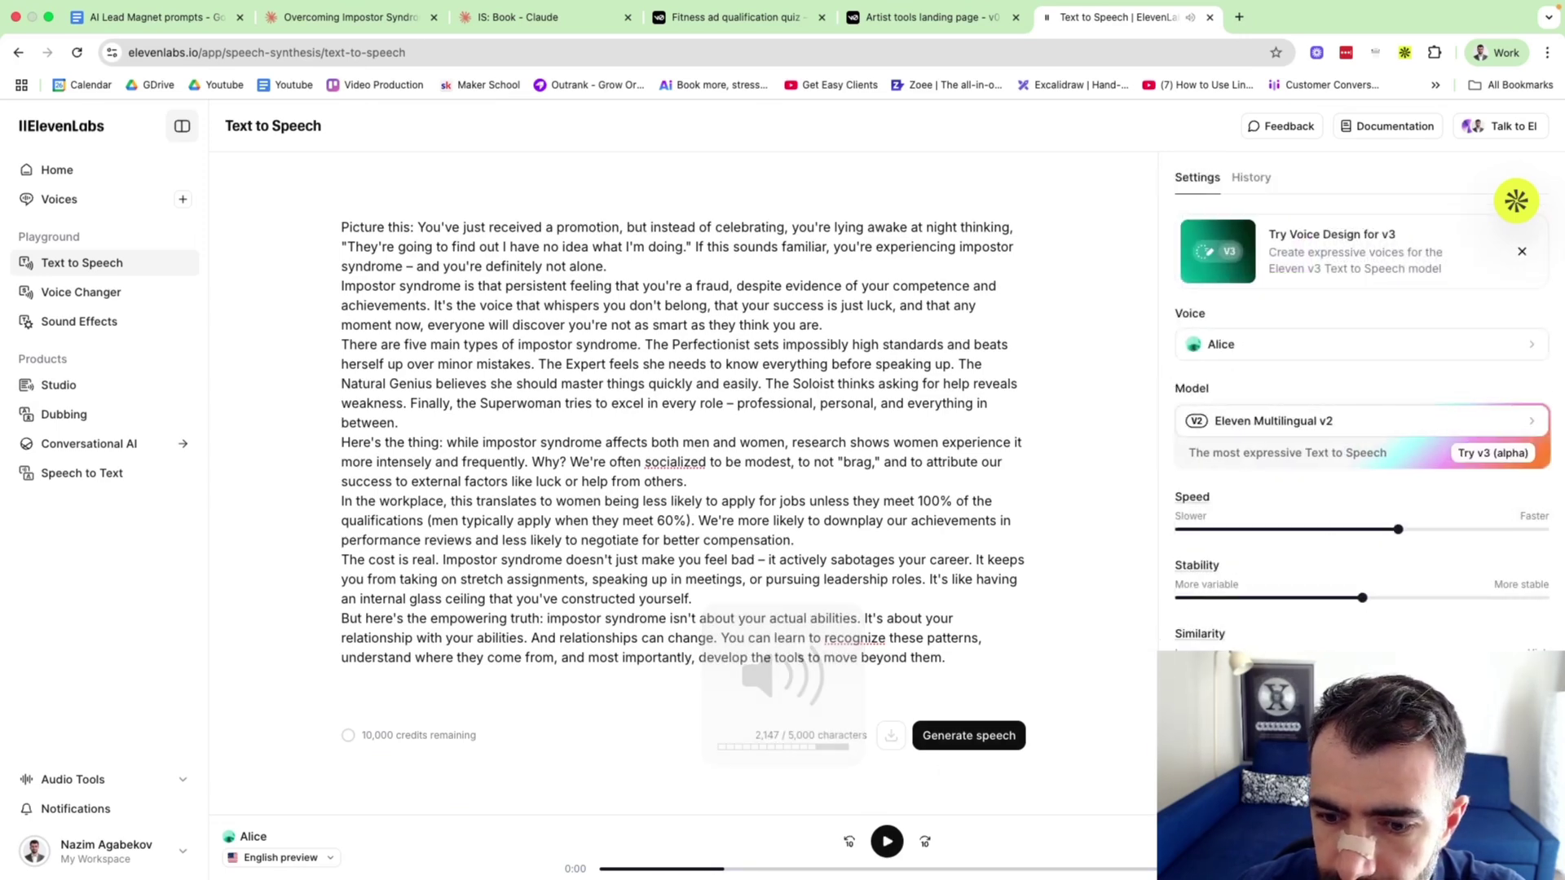
click(942, 739)
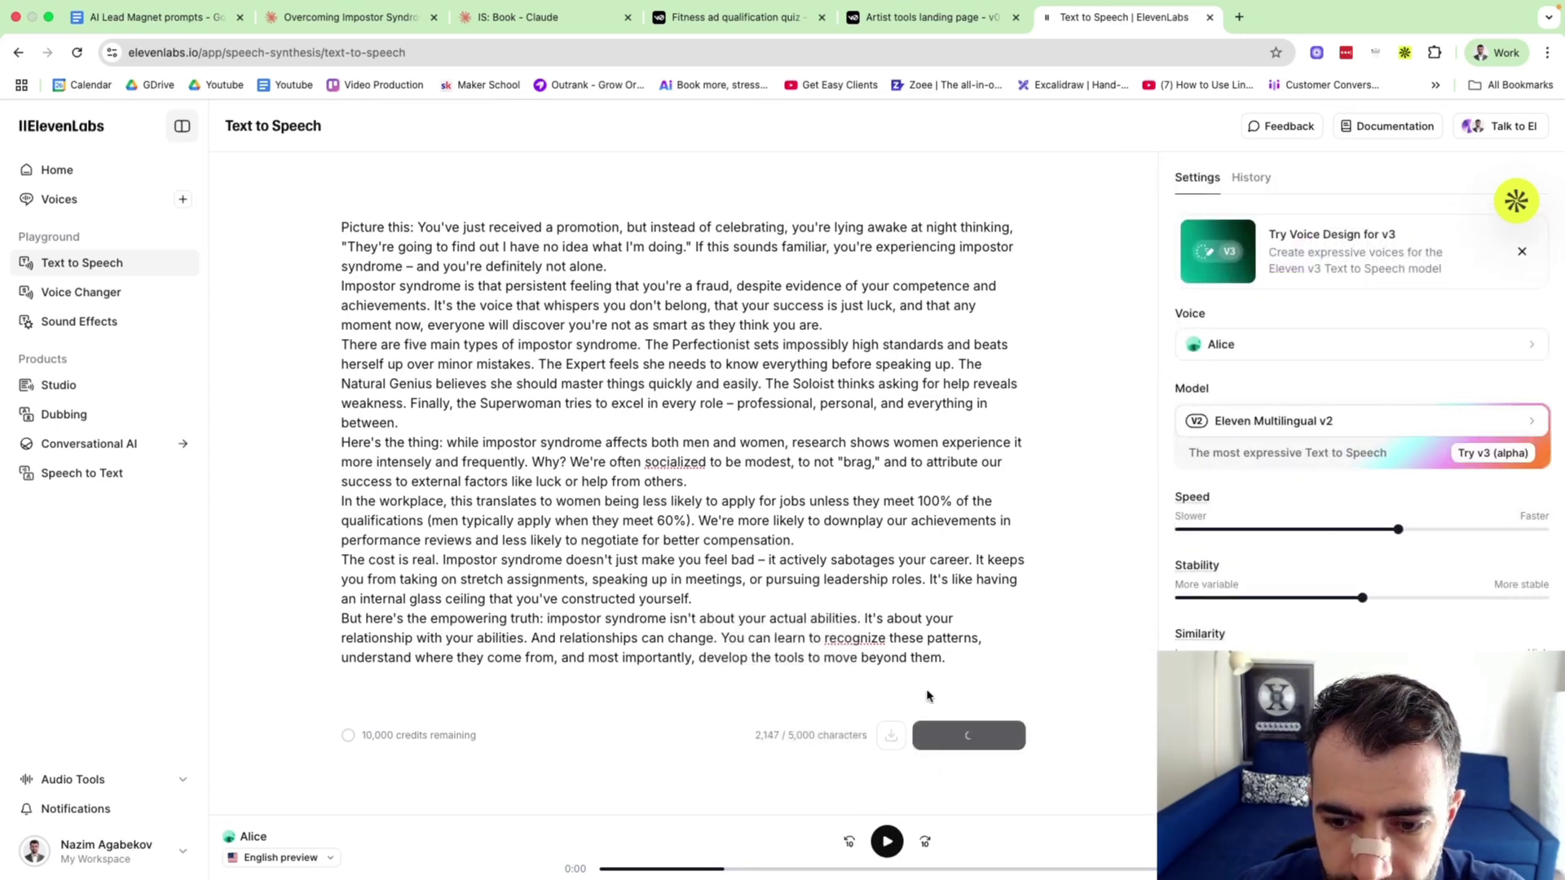
key(XF86AudioRaiseVolume)
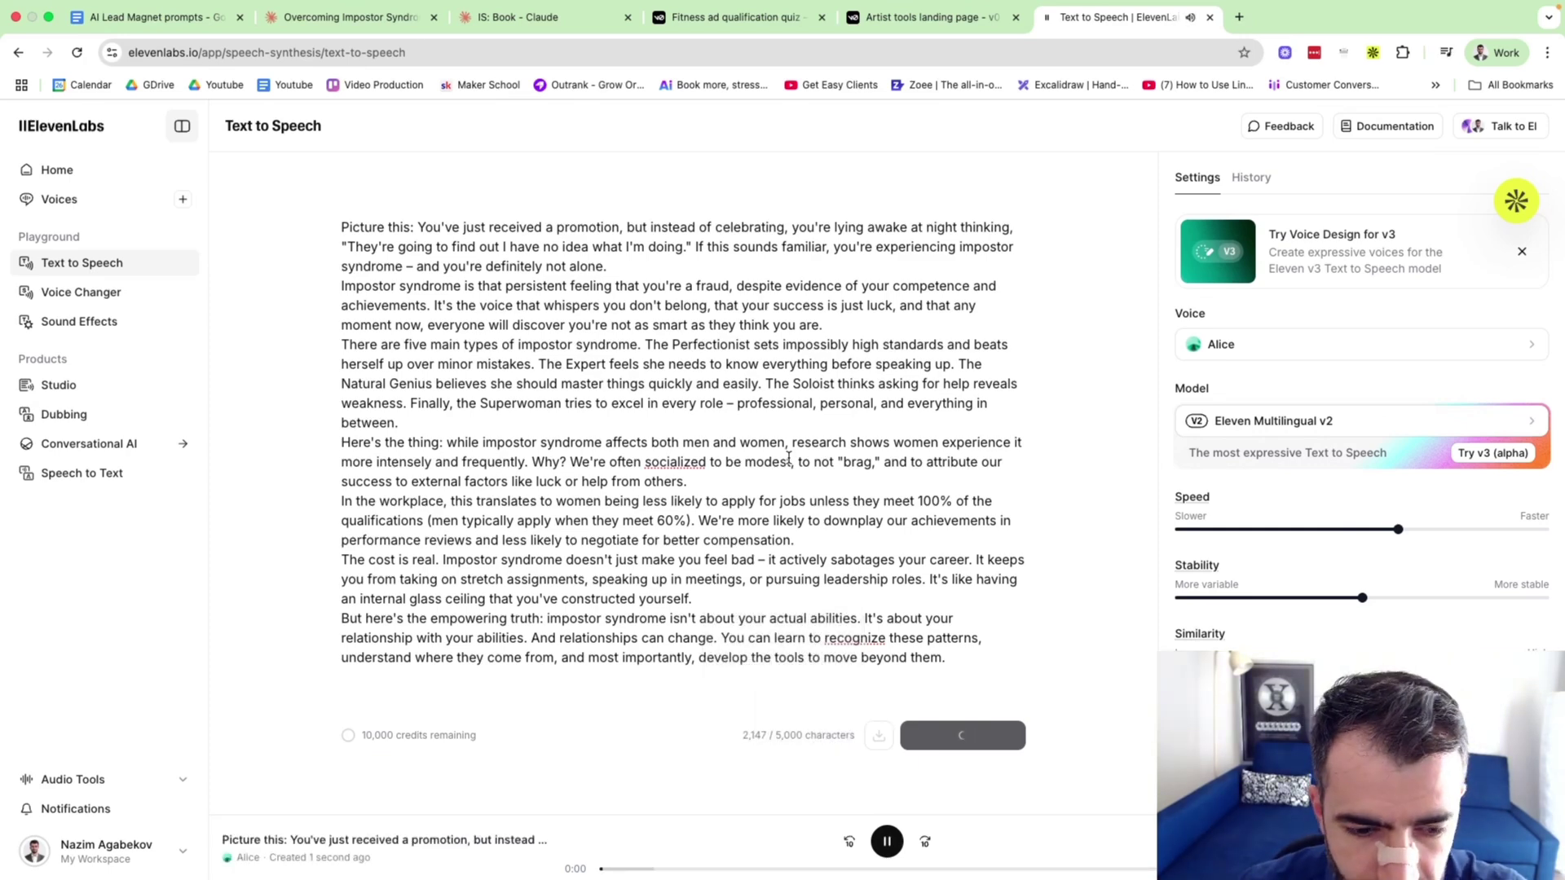
key(XF86AudioRaiseVolume)
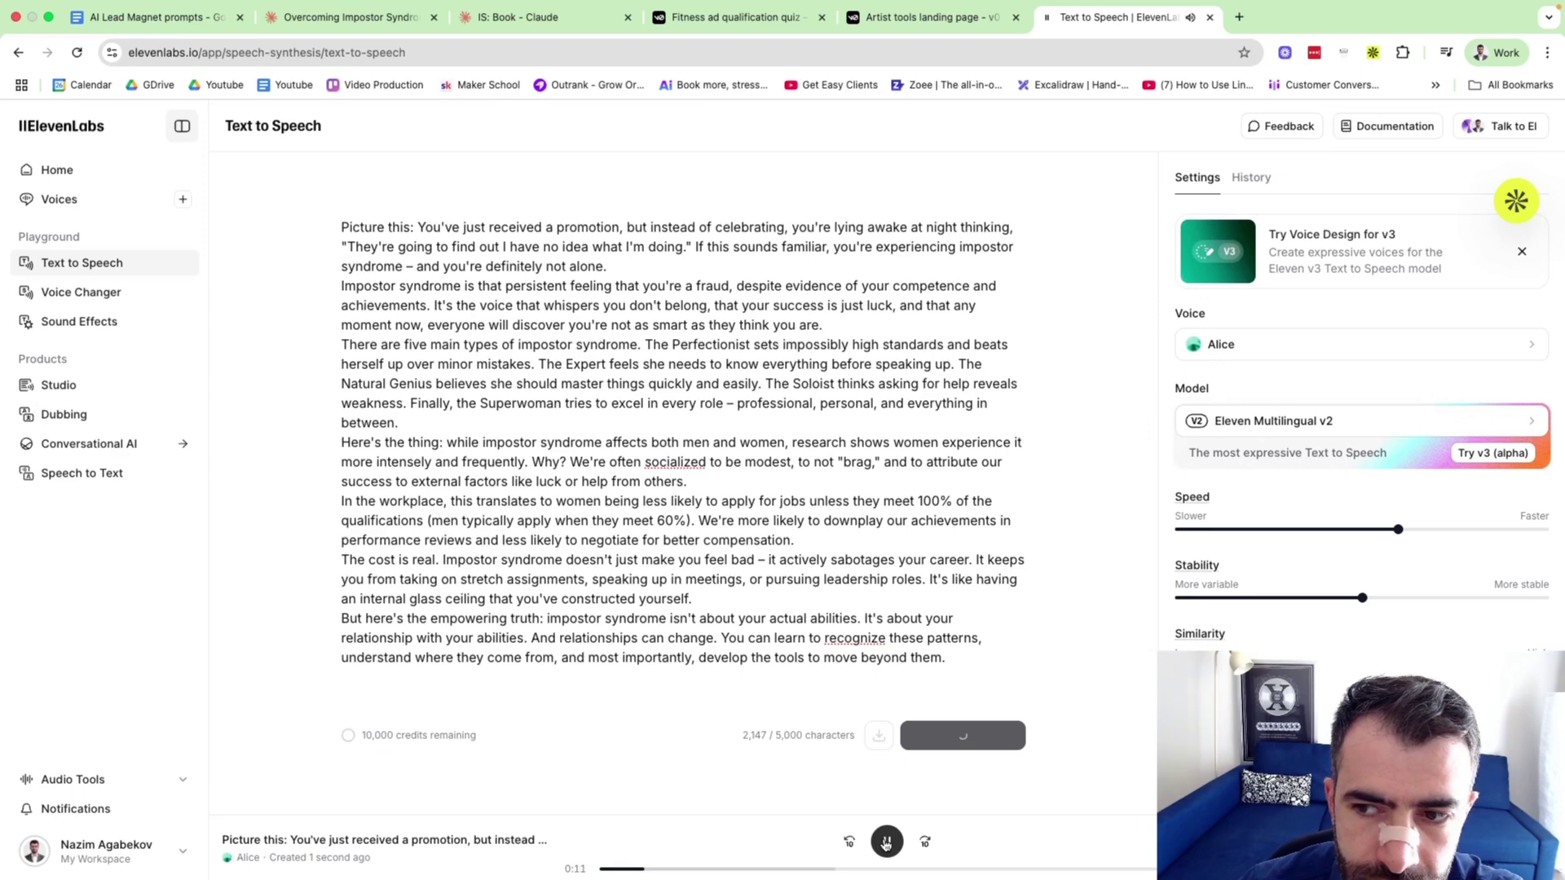
click(886, 842)
Reopen the voice list and audition the Callum voice preview.
click(1241, 351)
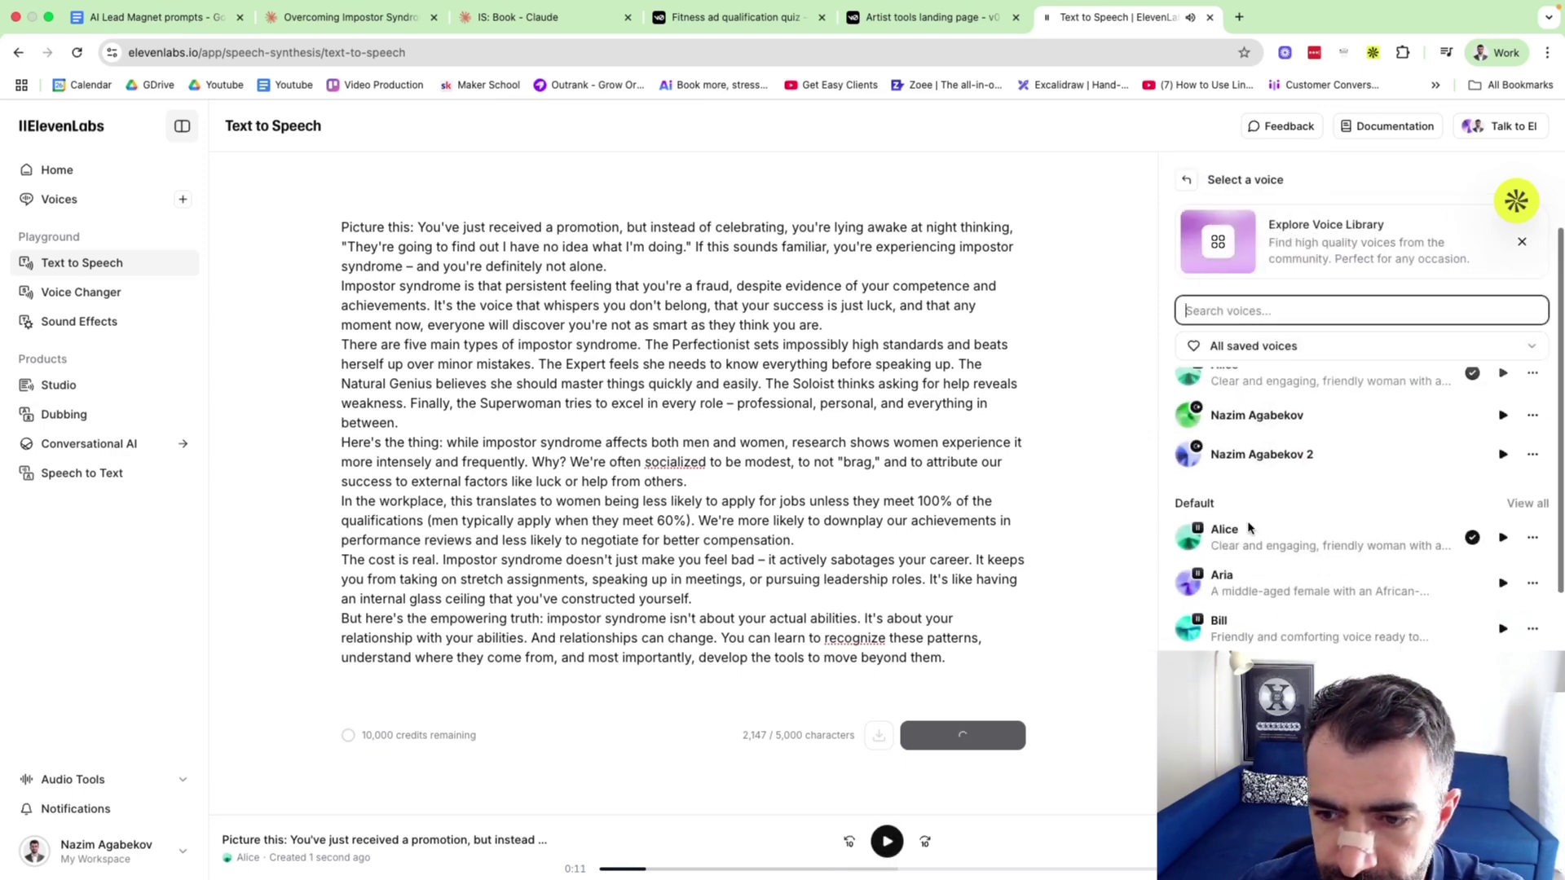
click(1502, 524)
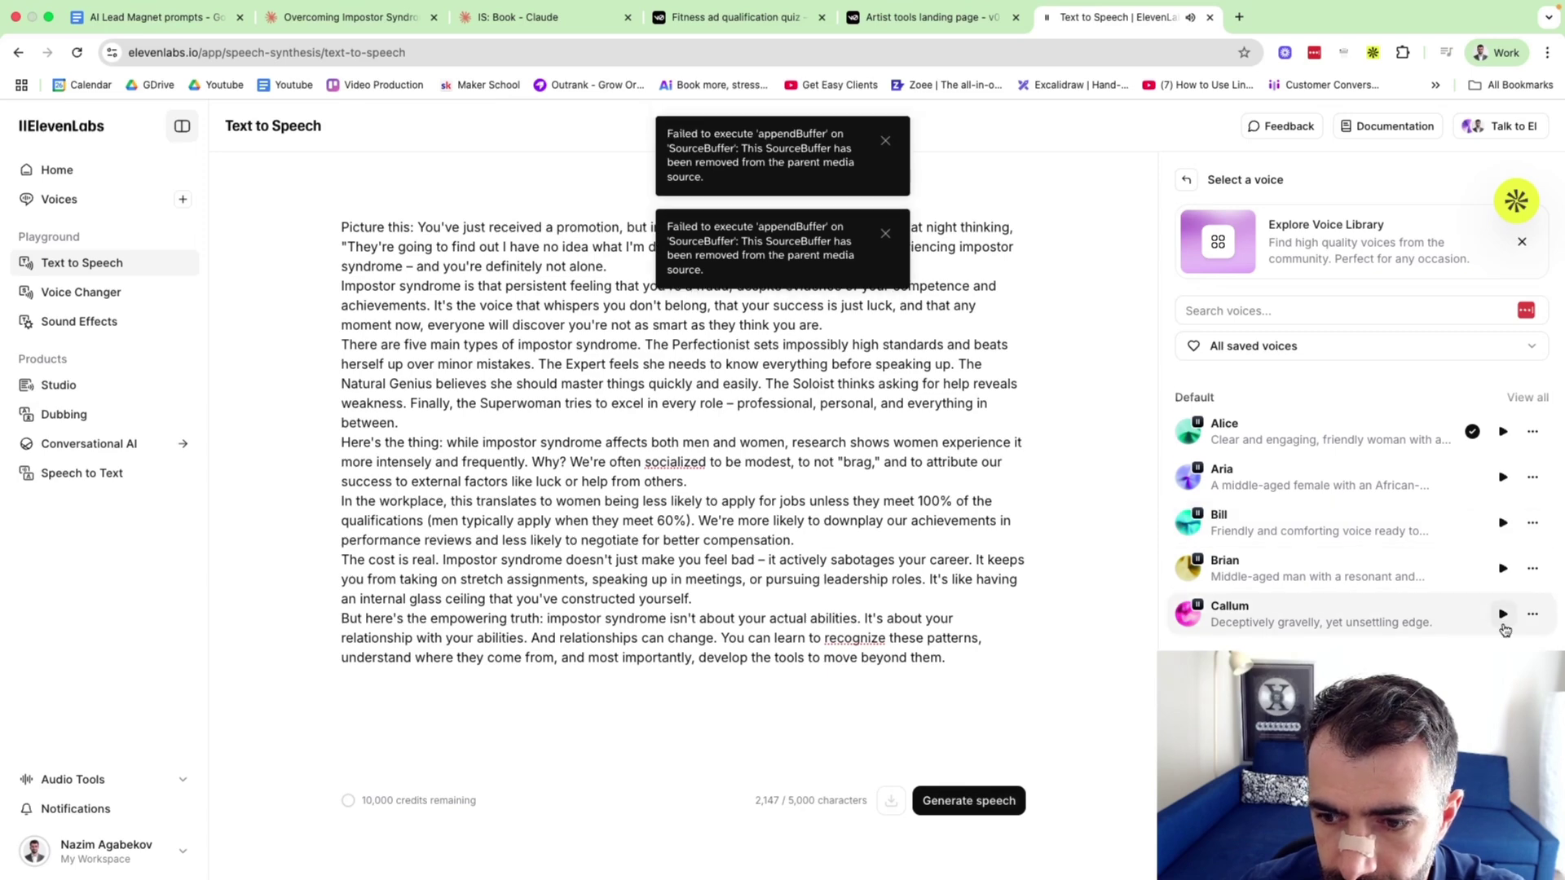
scroll(1504, 624, down, 1)
click(1503, 580)
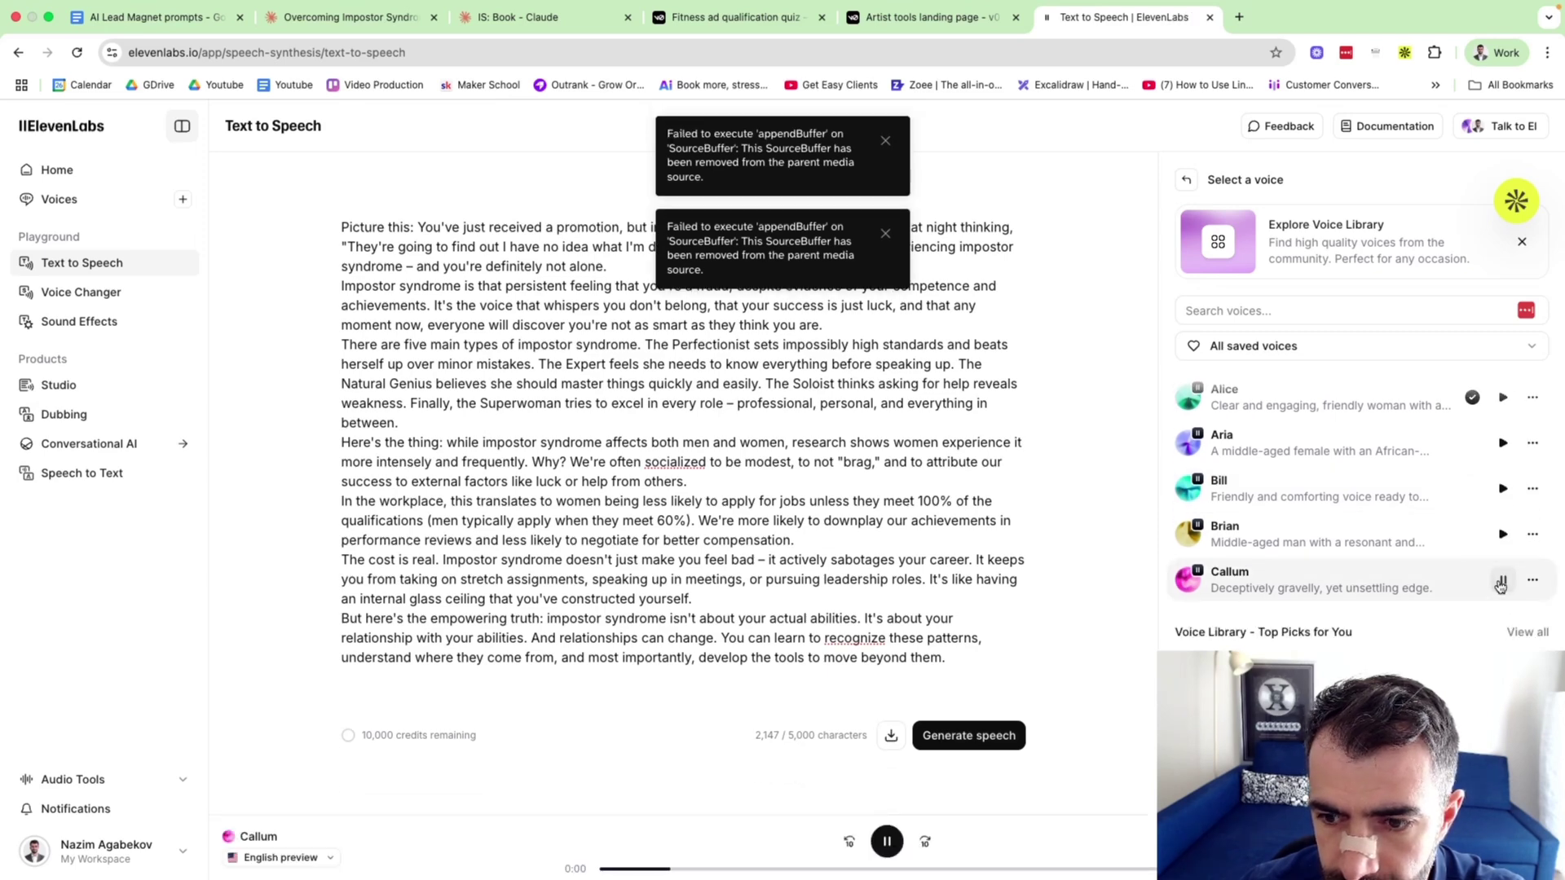
click(1501, 582)
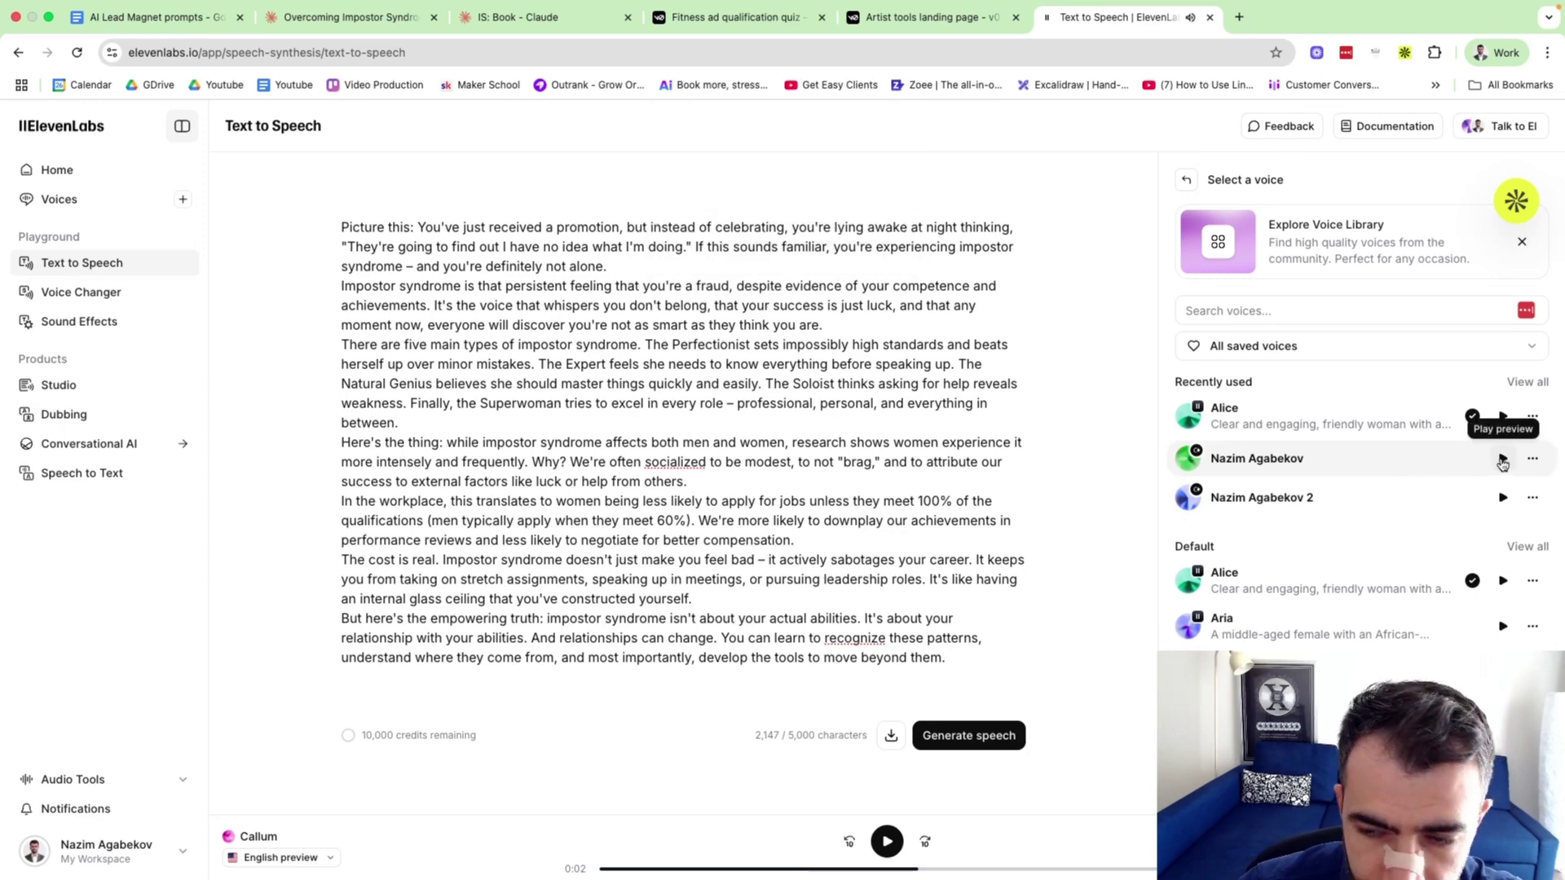
scroll(1314, 640, down, 6)
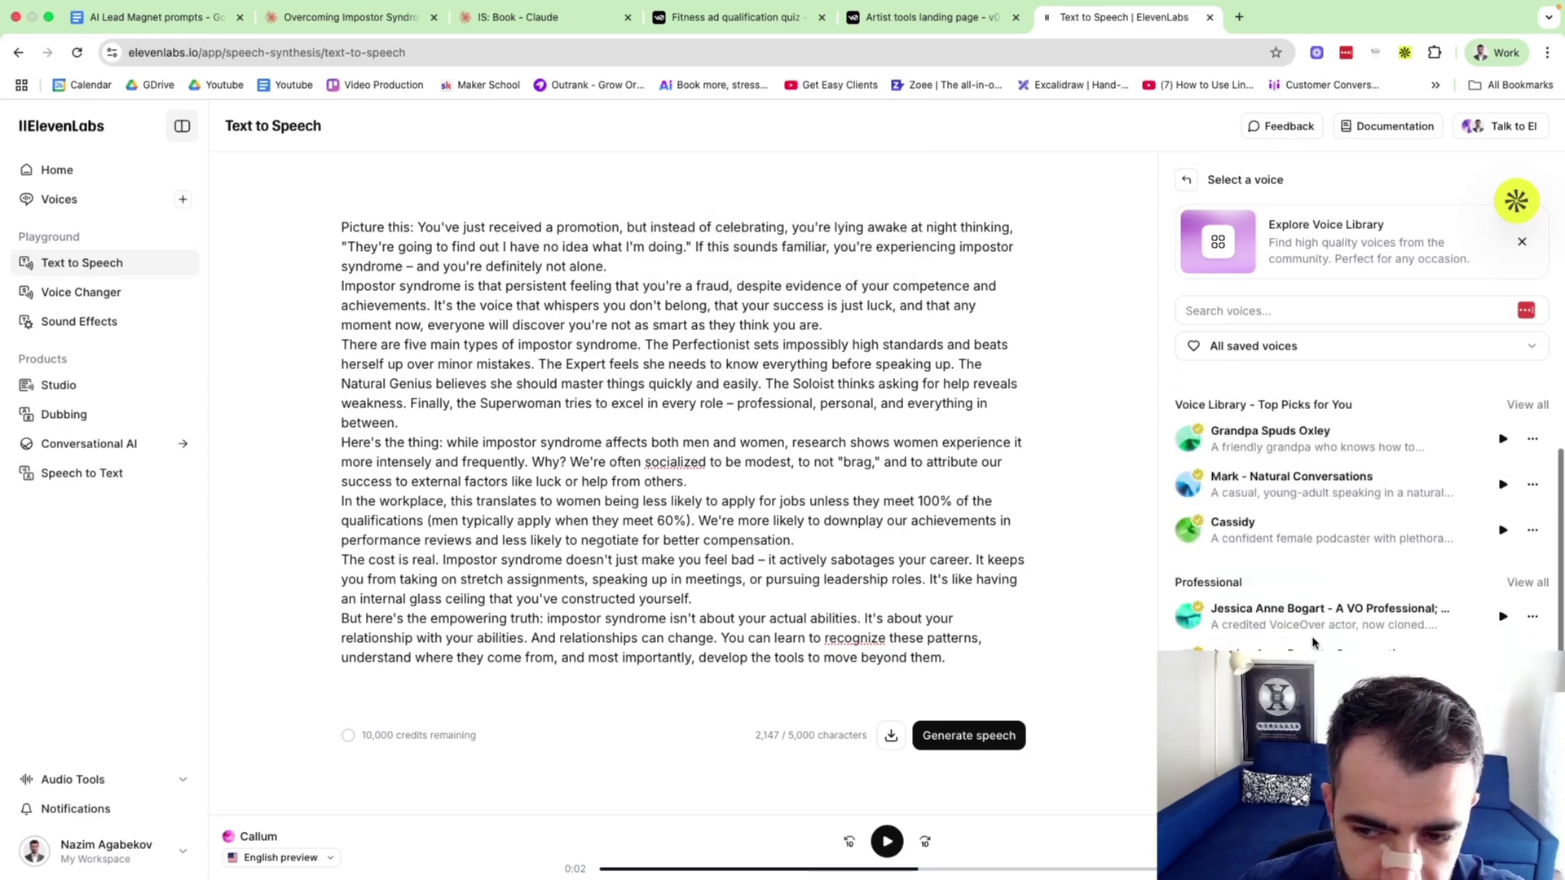
scroll(1314, 640, up, 6)
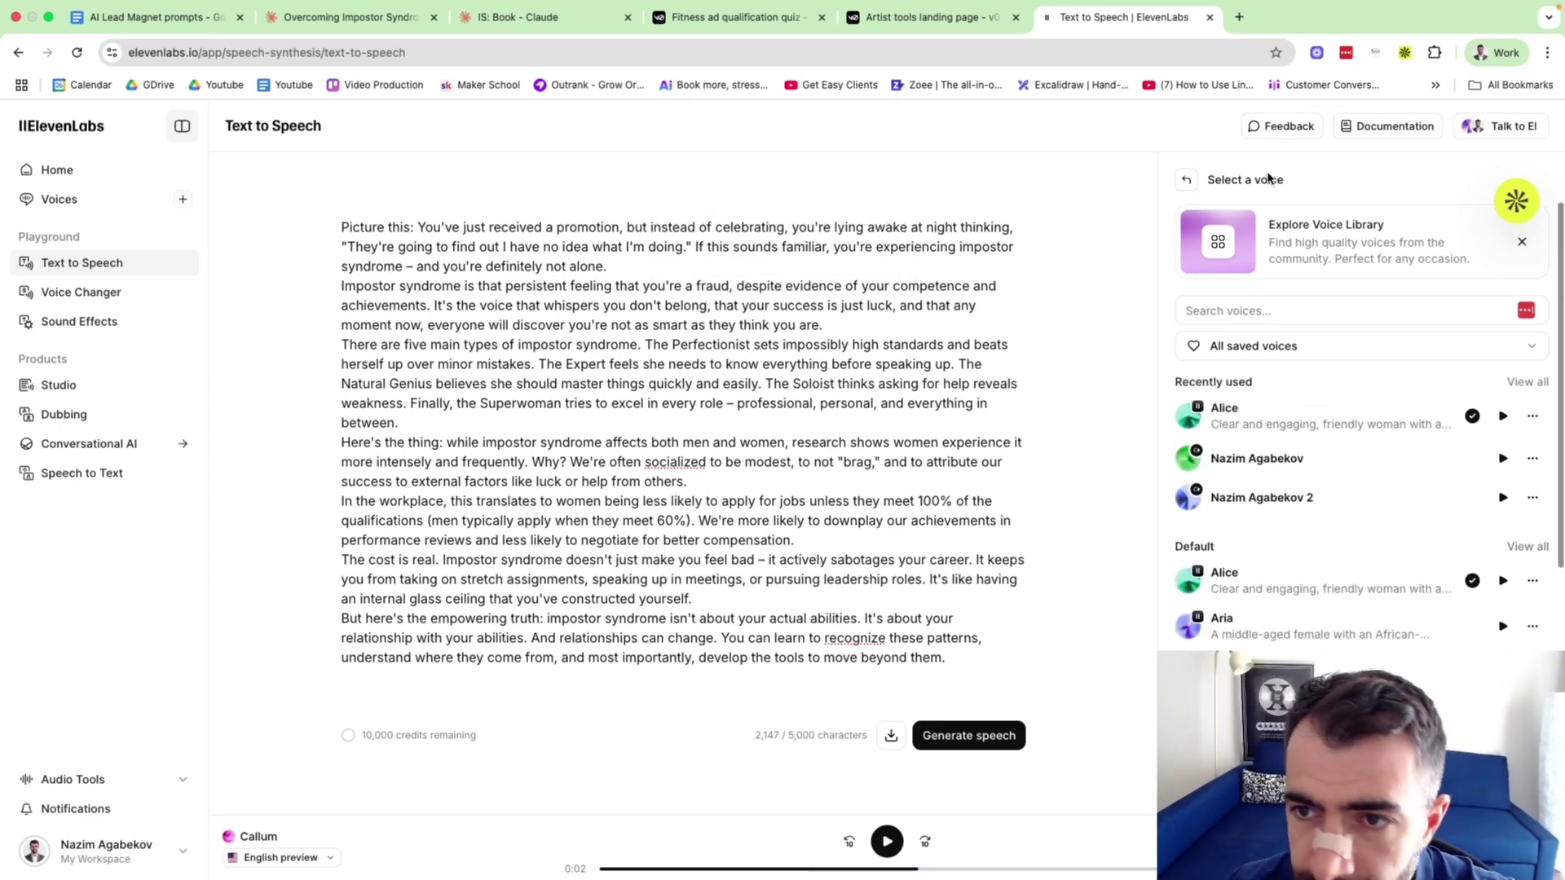
Browse the Voices library Explore page, including trending voices like Amelia and Sully and curated collections.
click(58, 199)
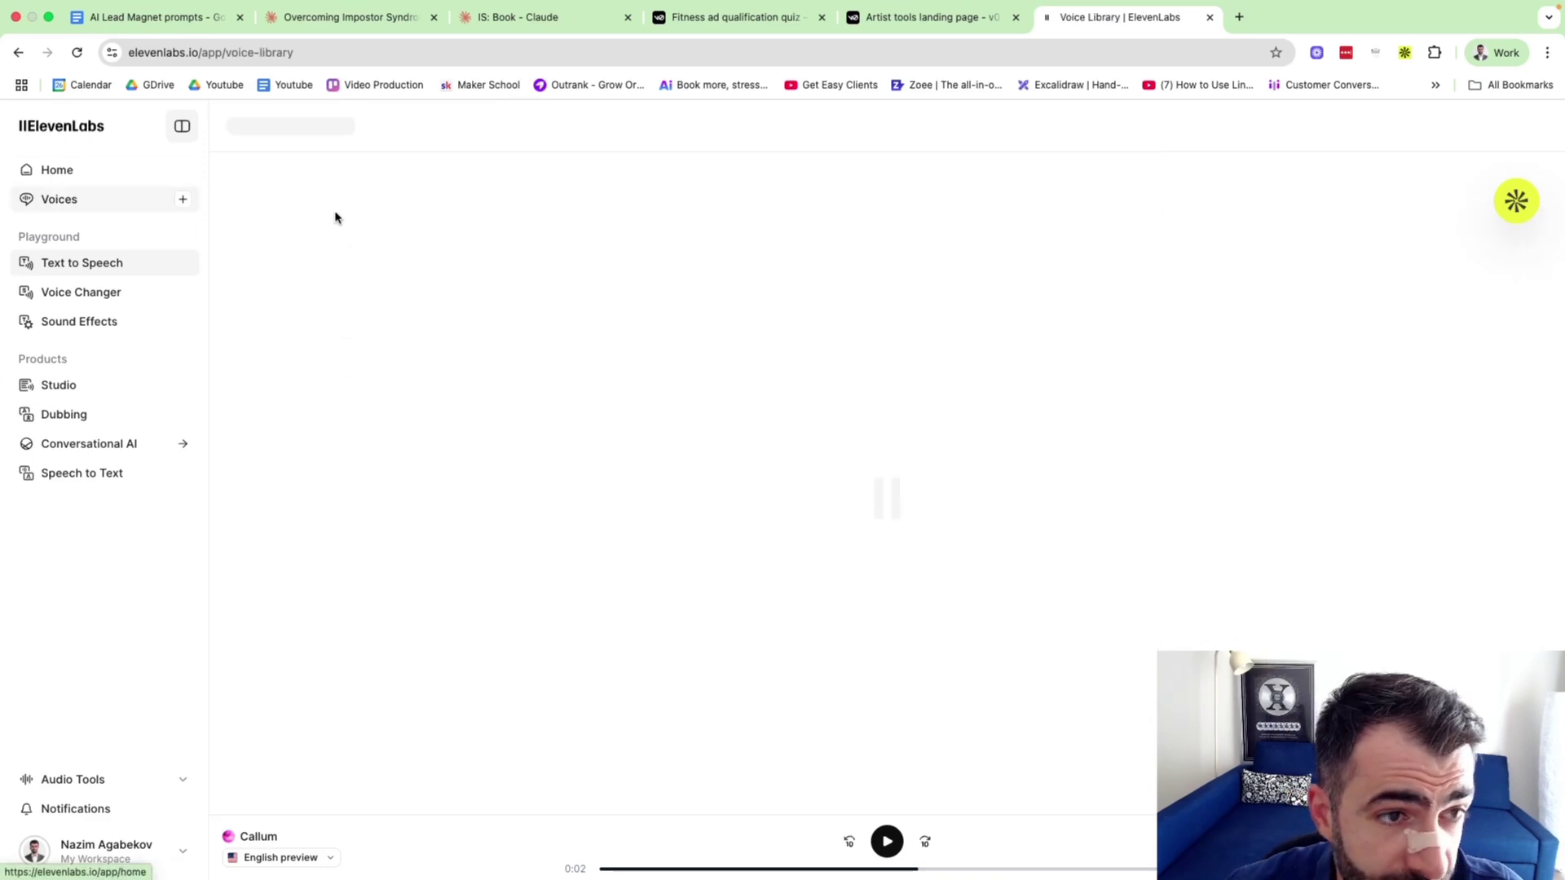
scroll(667, 498, down, 7)
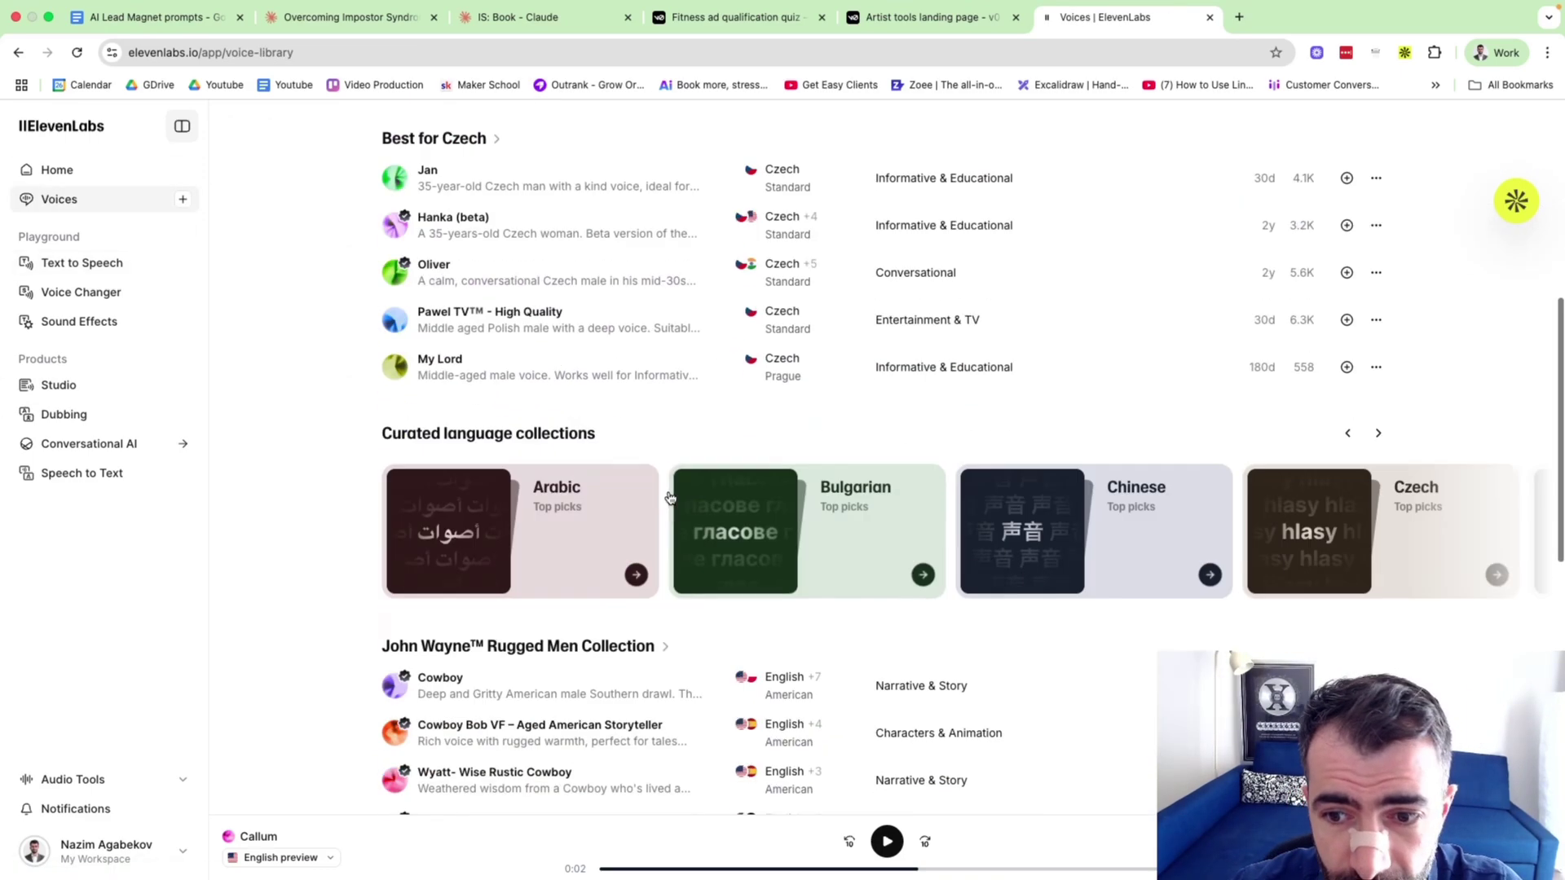
scroll(669, 496, up, 7)
scroll(668, 496, down, 7)
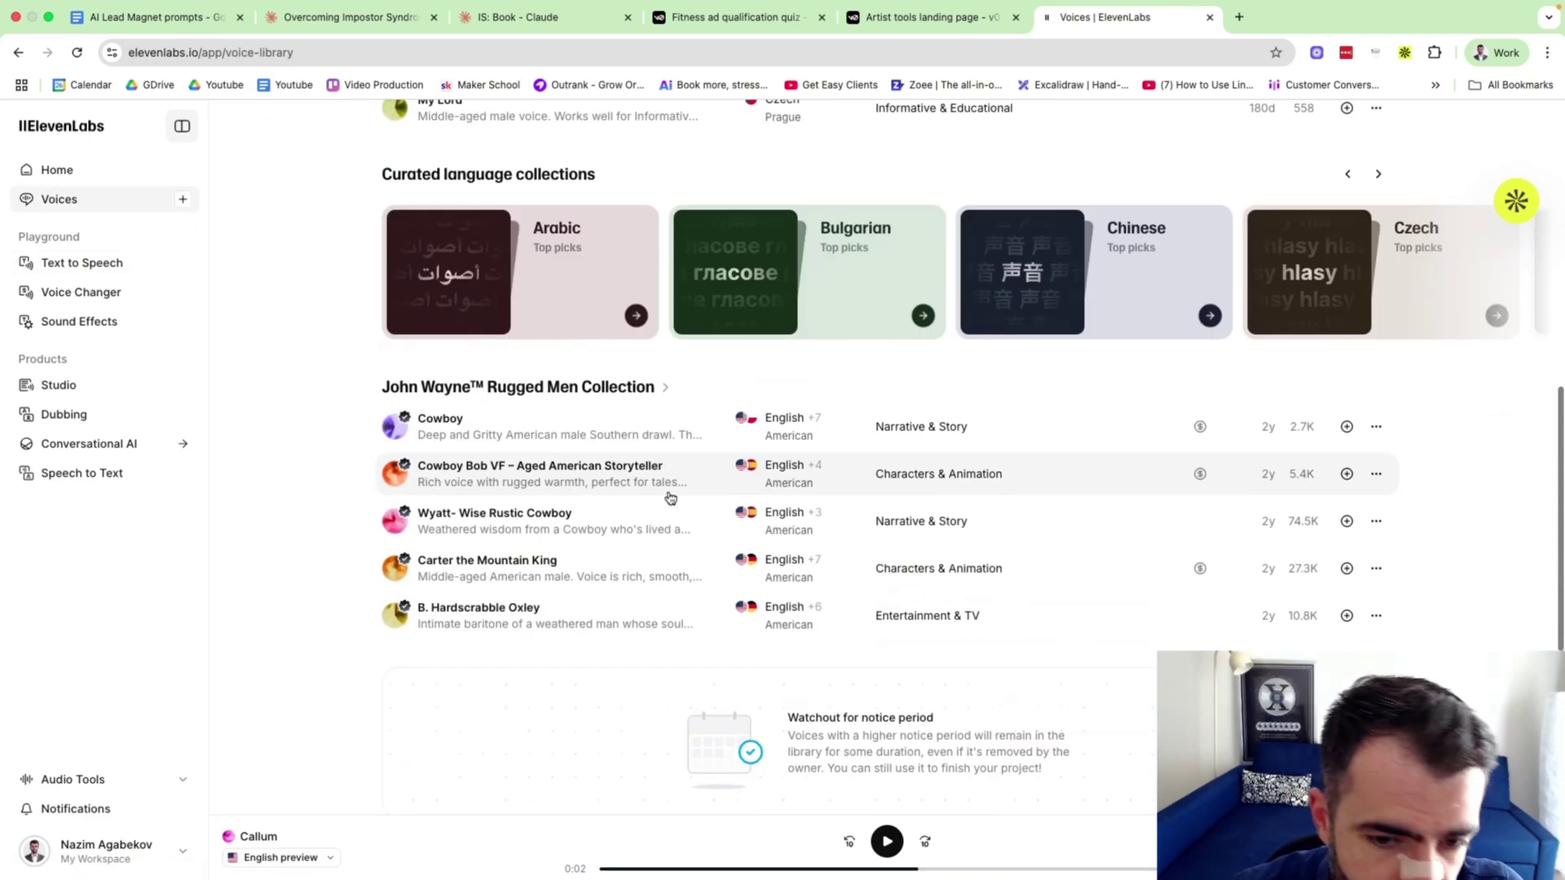
scroll(669, 497, up, 6)
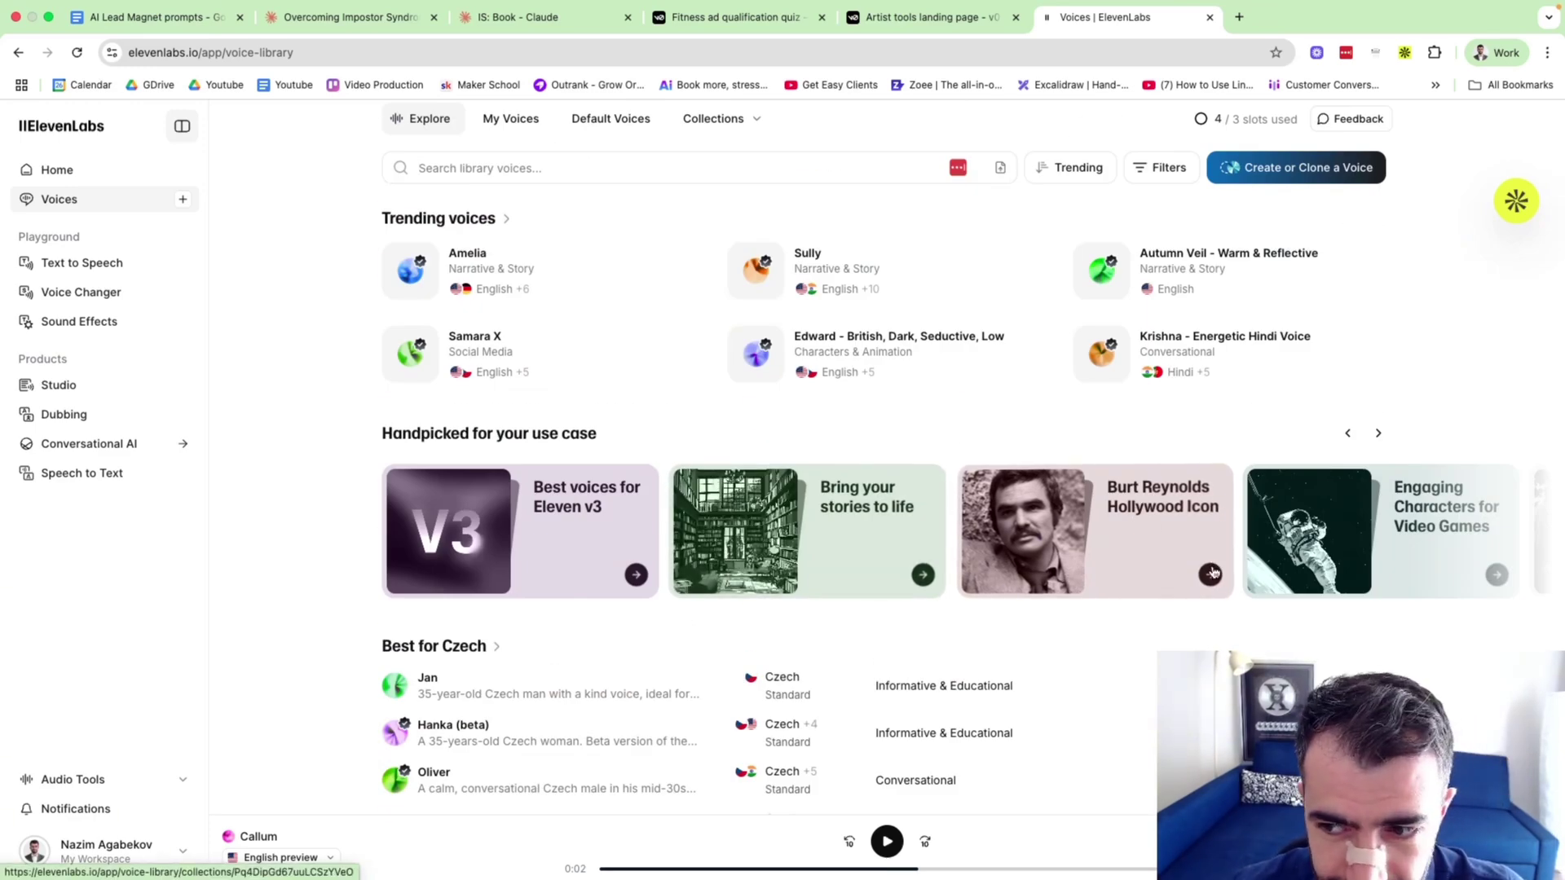
scroll(1088, 598, right, 2)
scroll(1089, 600, down, 6)
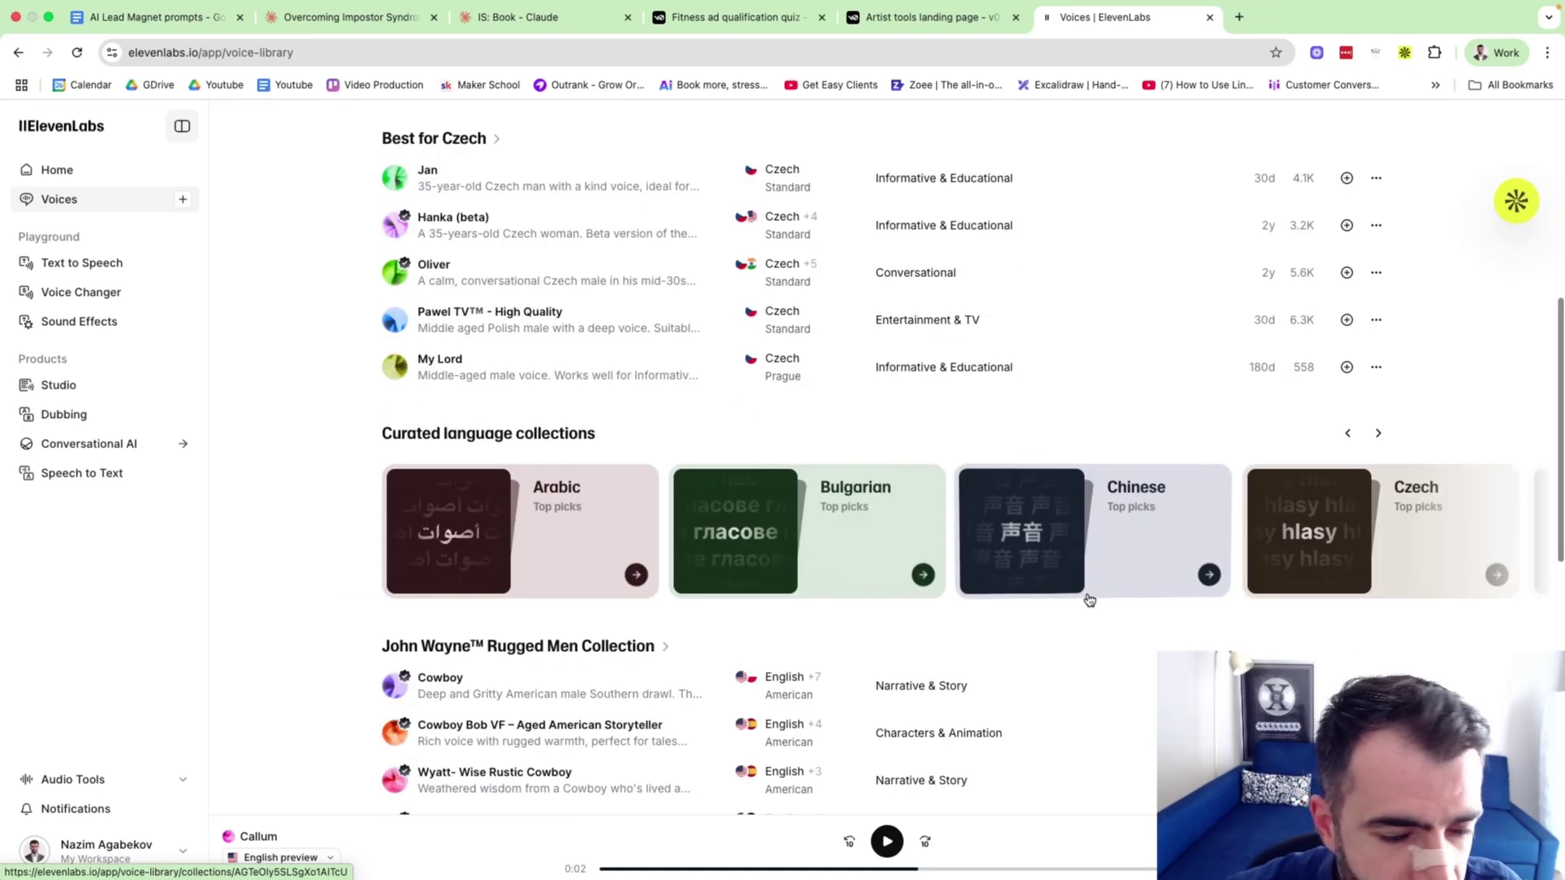
scroll(684, 503, down, 2)
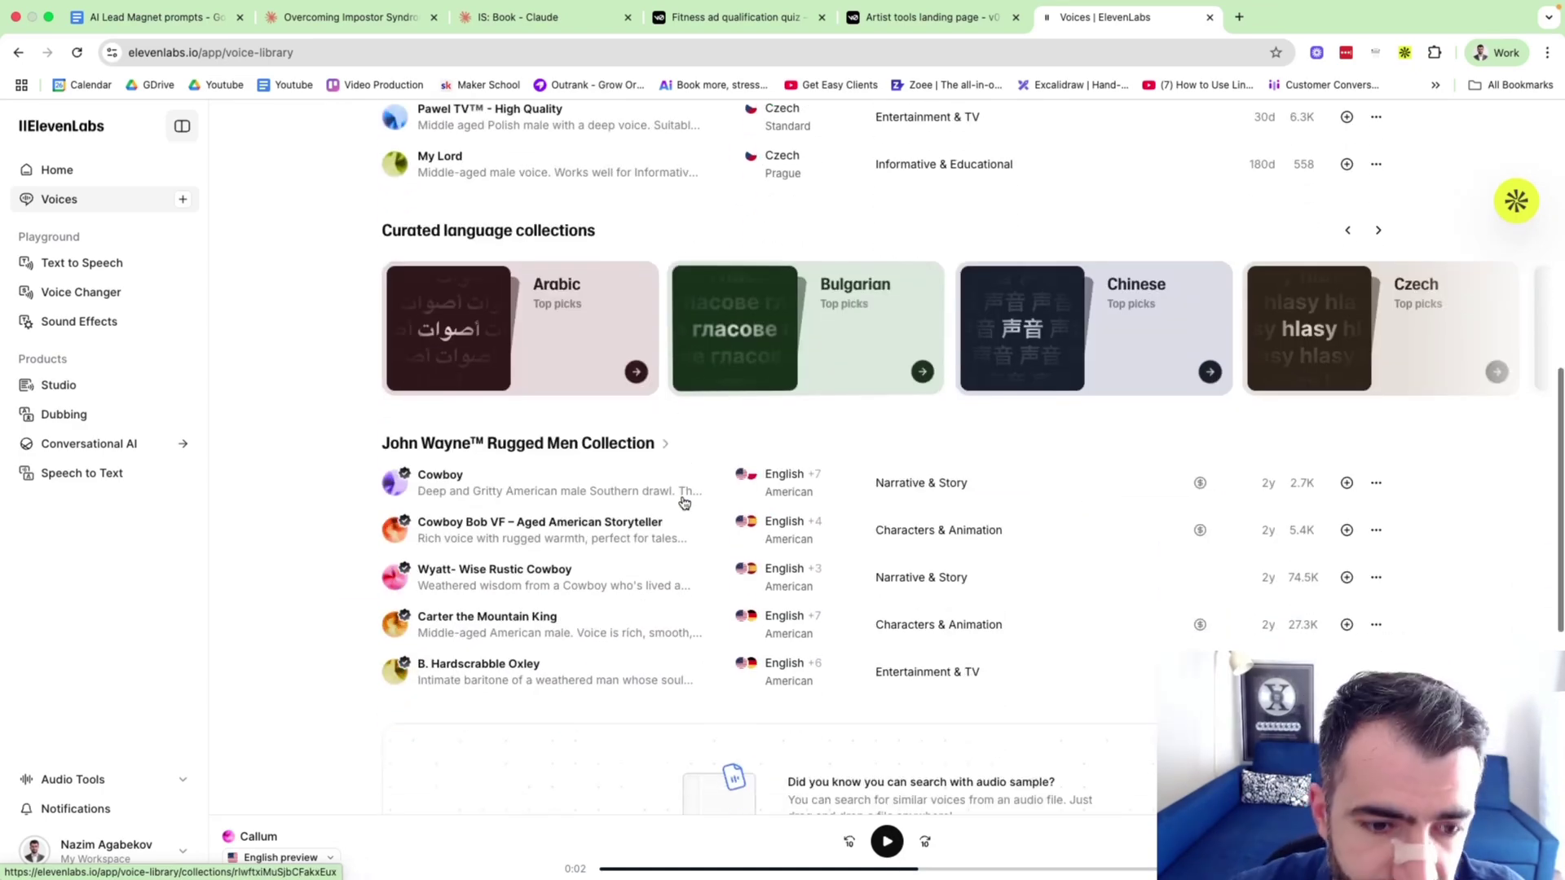
scroll(683, 503, up, 1)
scroll(683, 502, down, 1)
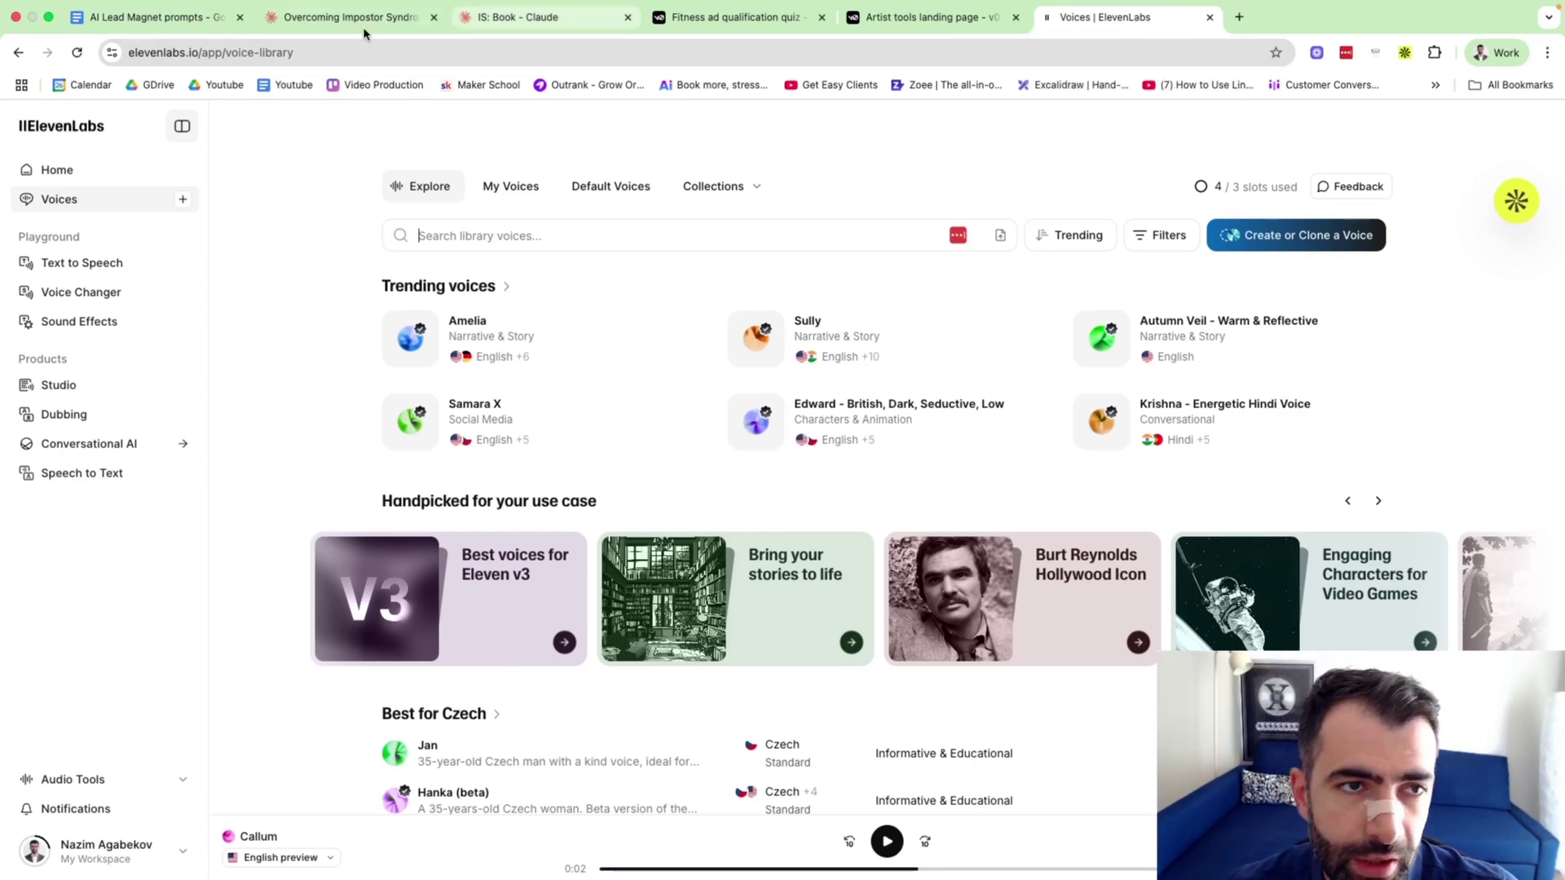
Switch back to Claude's Overcoming Impostor Syndrome document at Section 1.1 and clear the text selection.
click(328, 20)
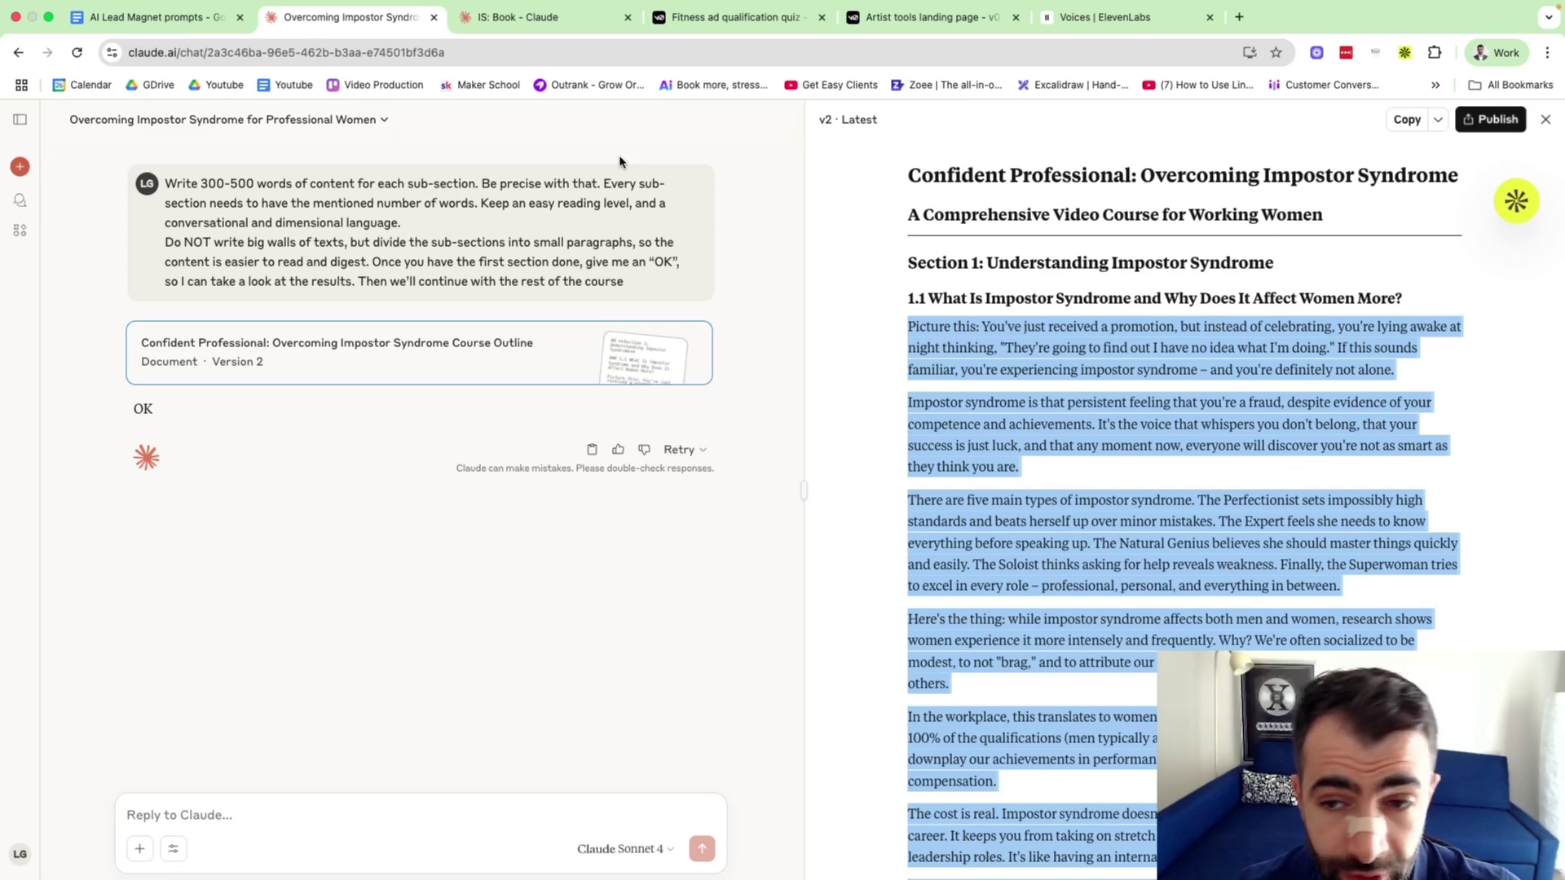
click(620, 162)
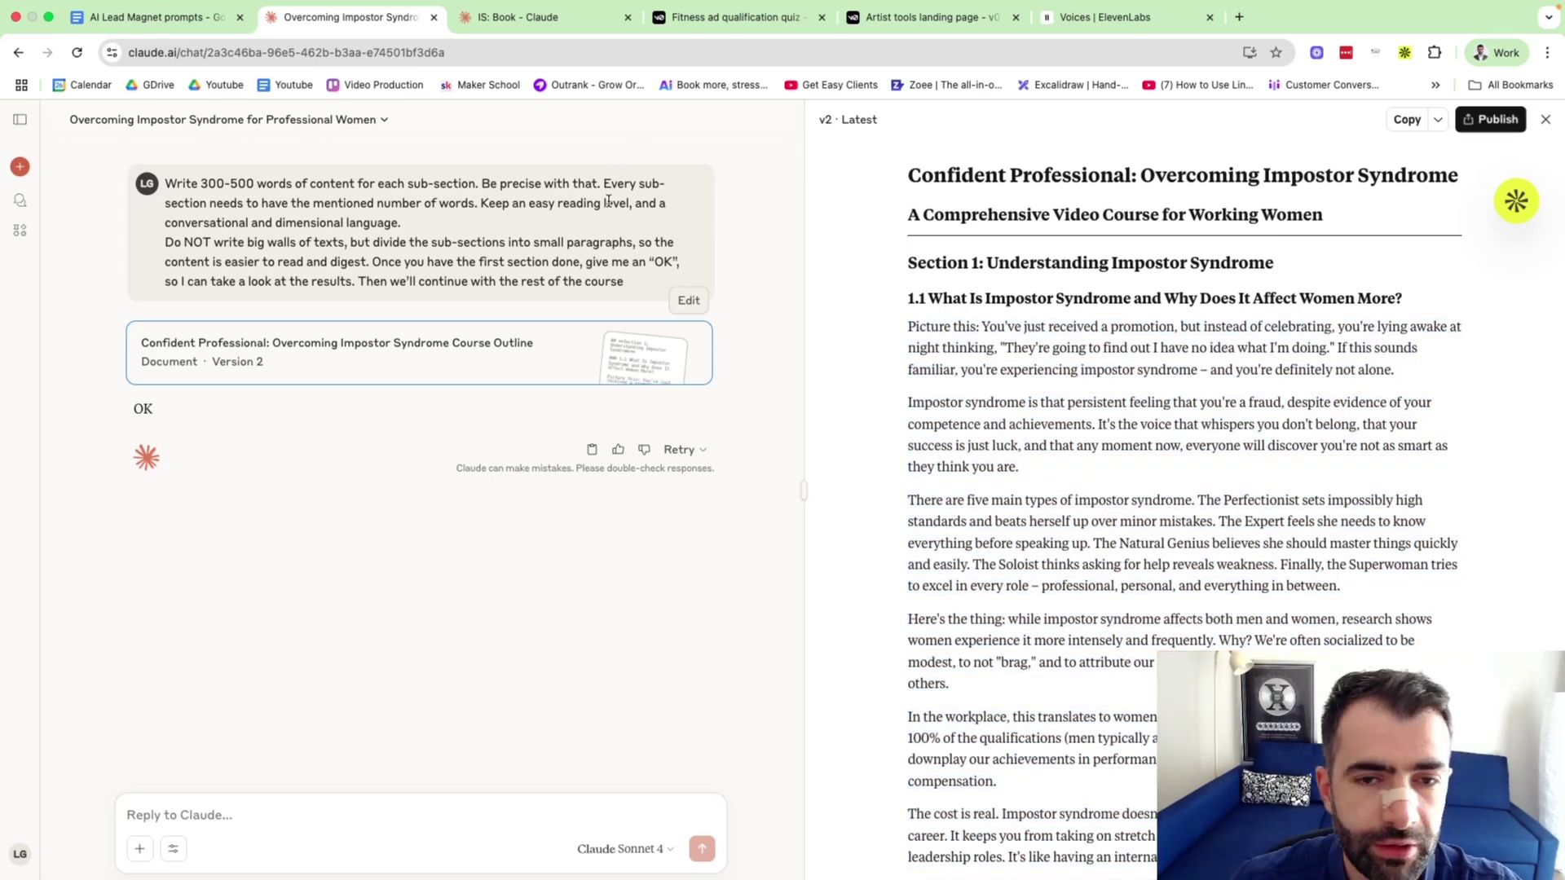